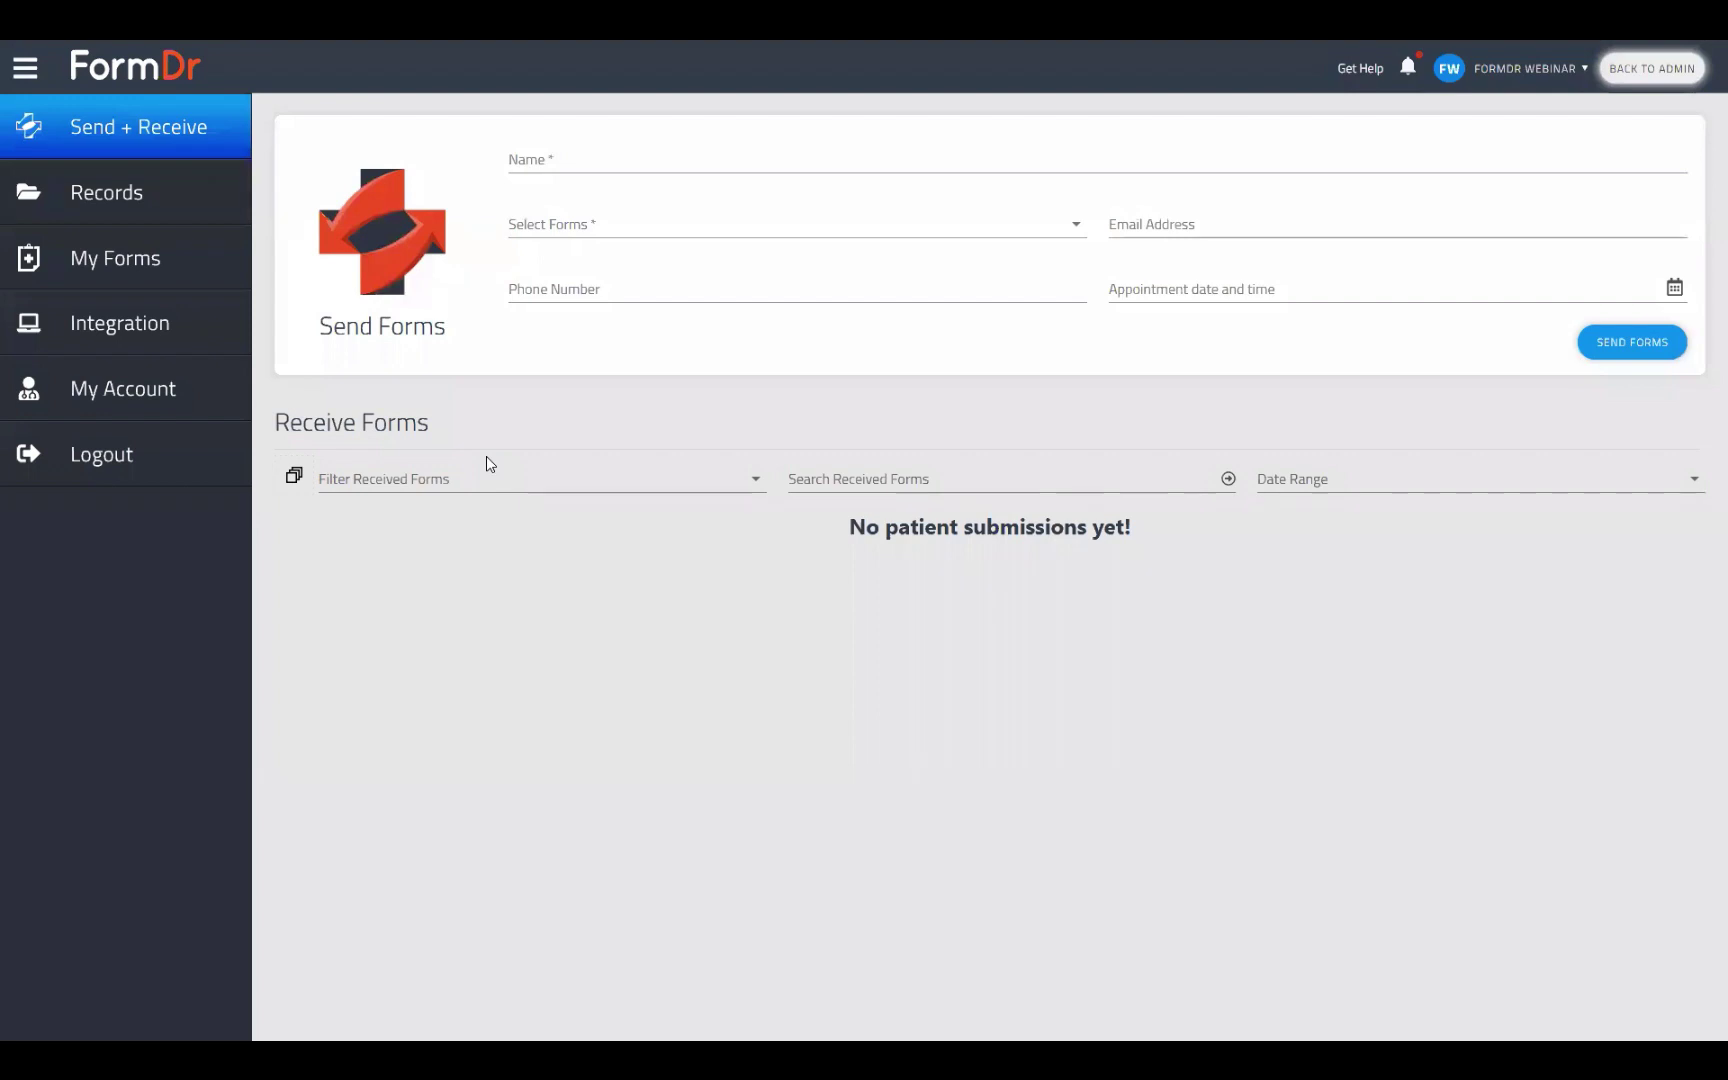
- From My Forms, open the FormDr Training packet with Edit Forms
click(134, 264)
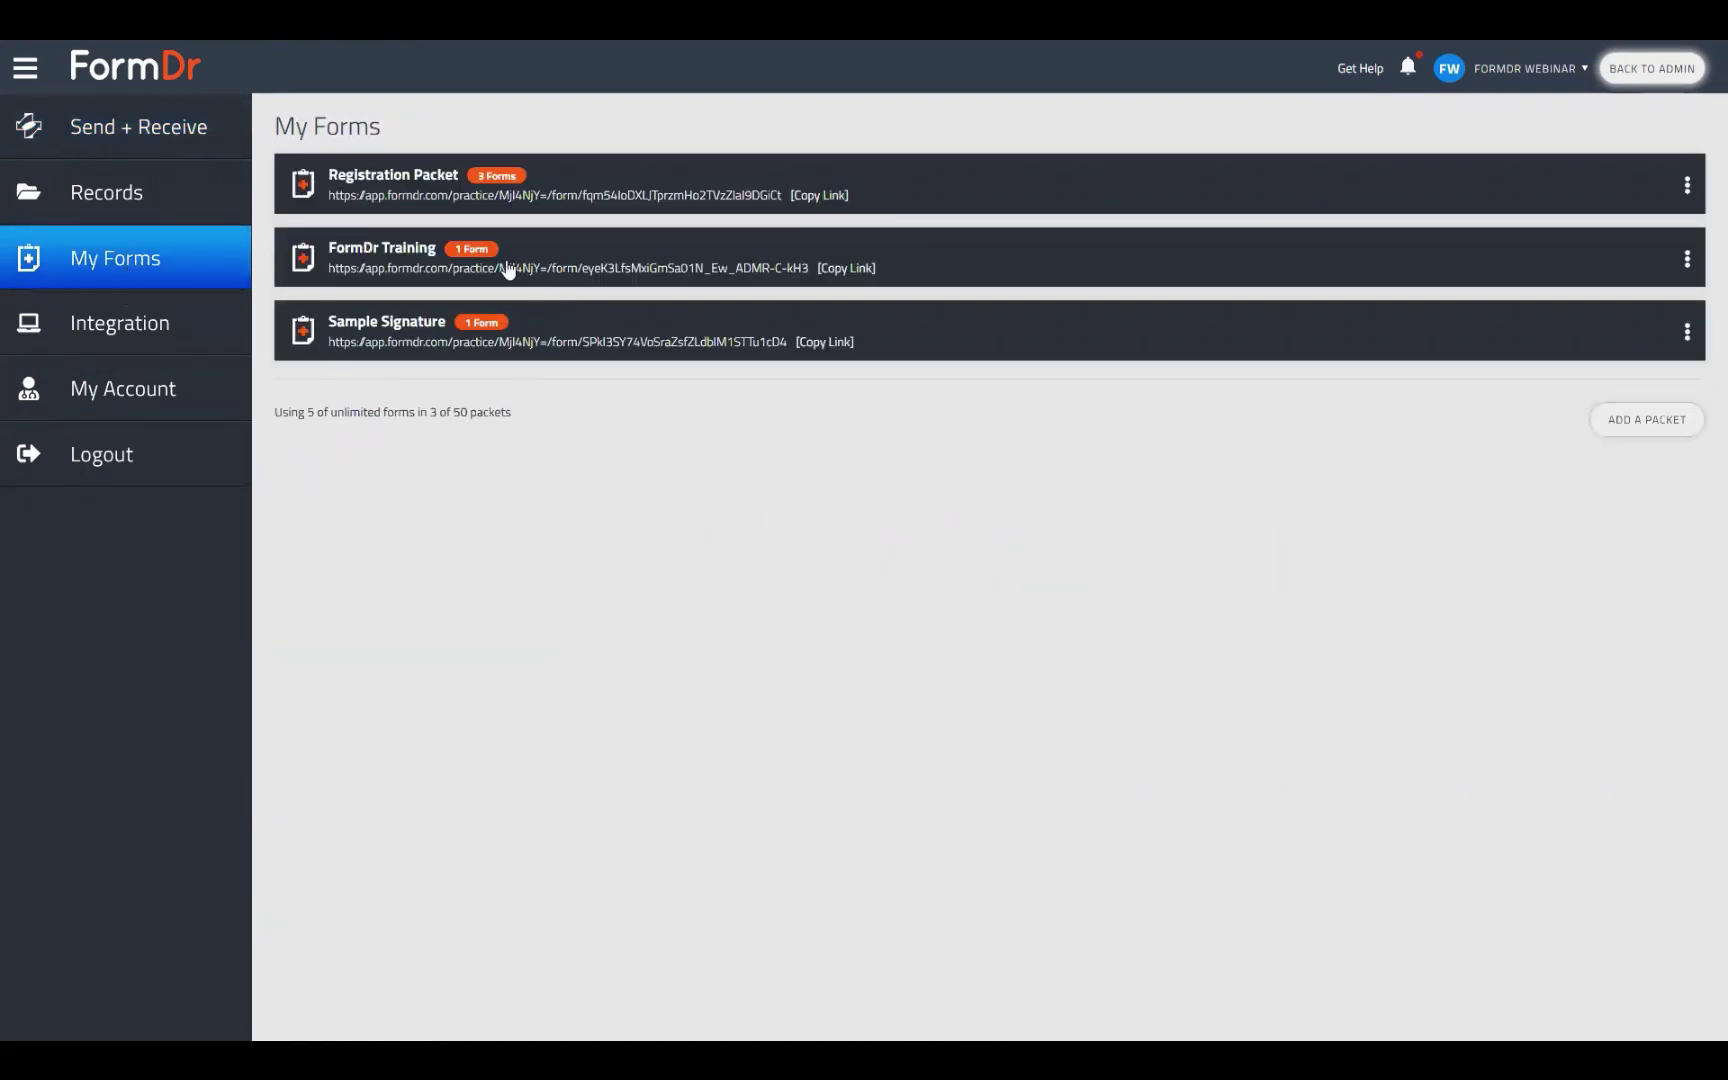
click(1688, 263)
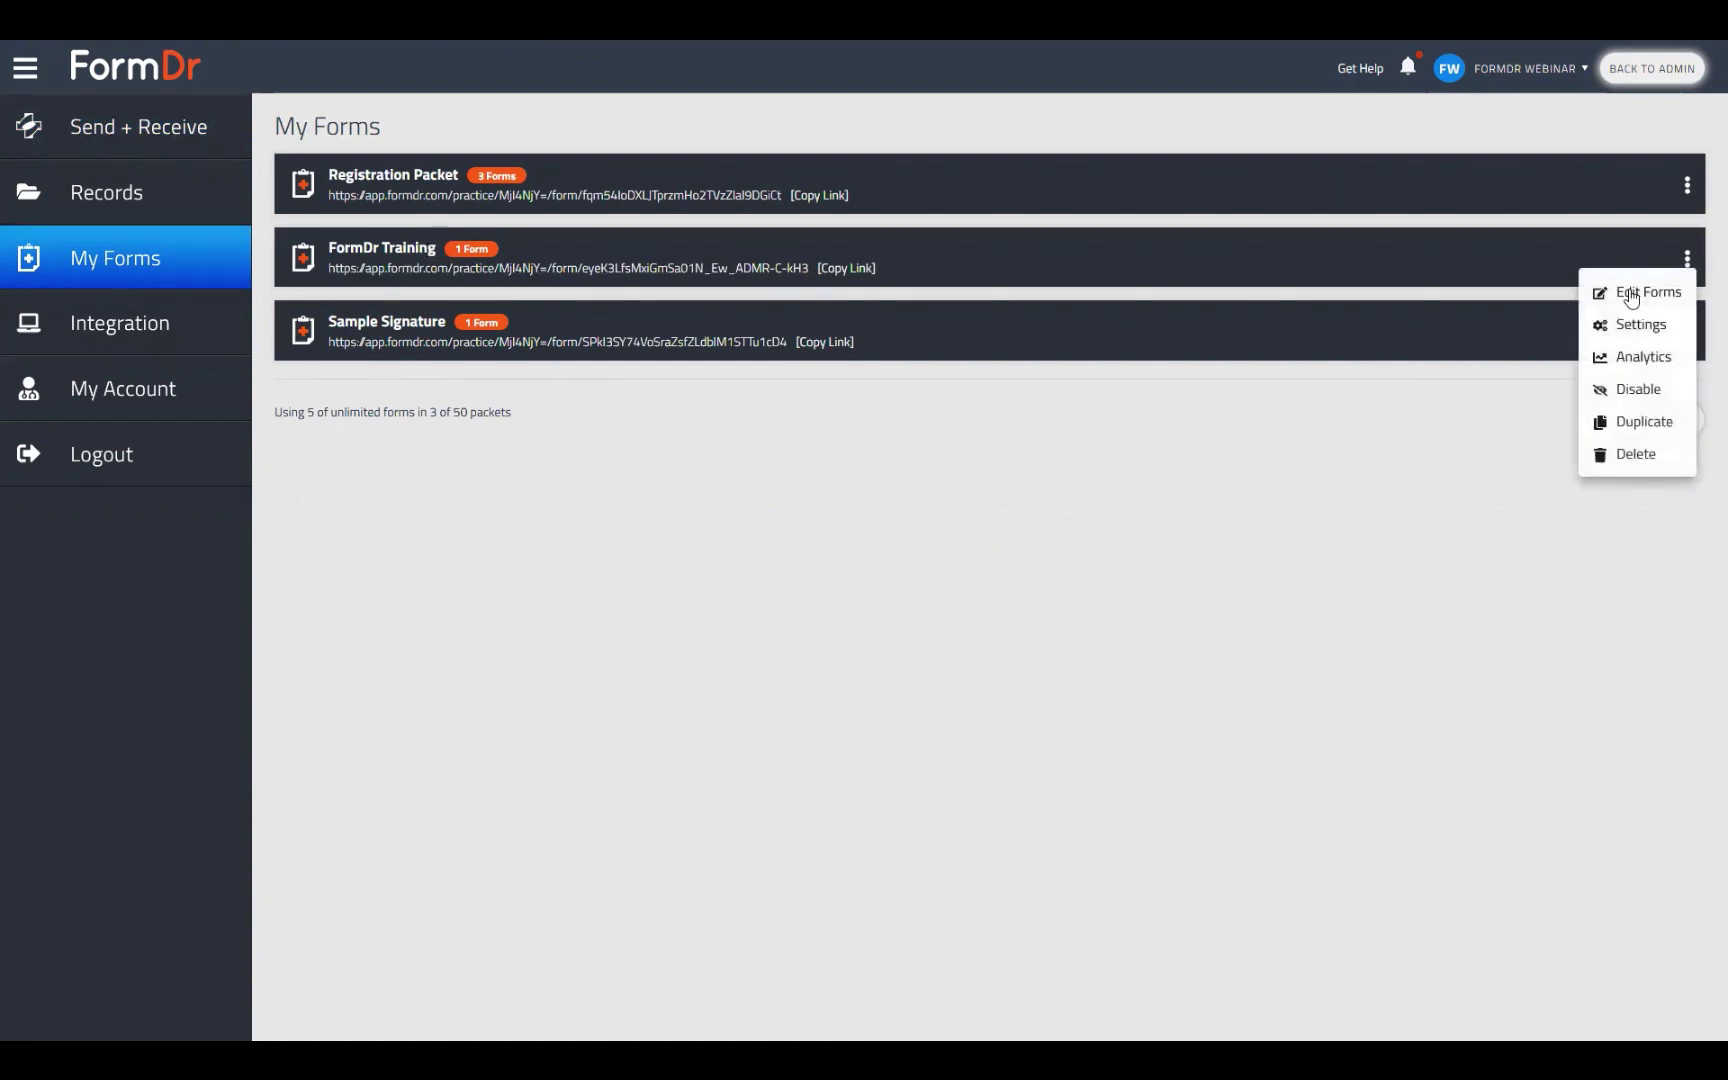
click(1631, 297)
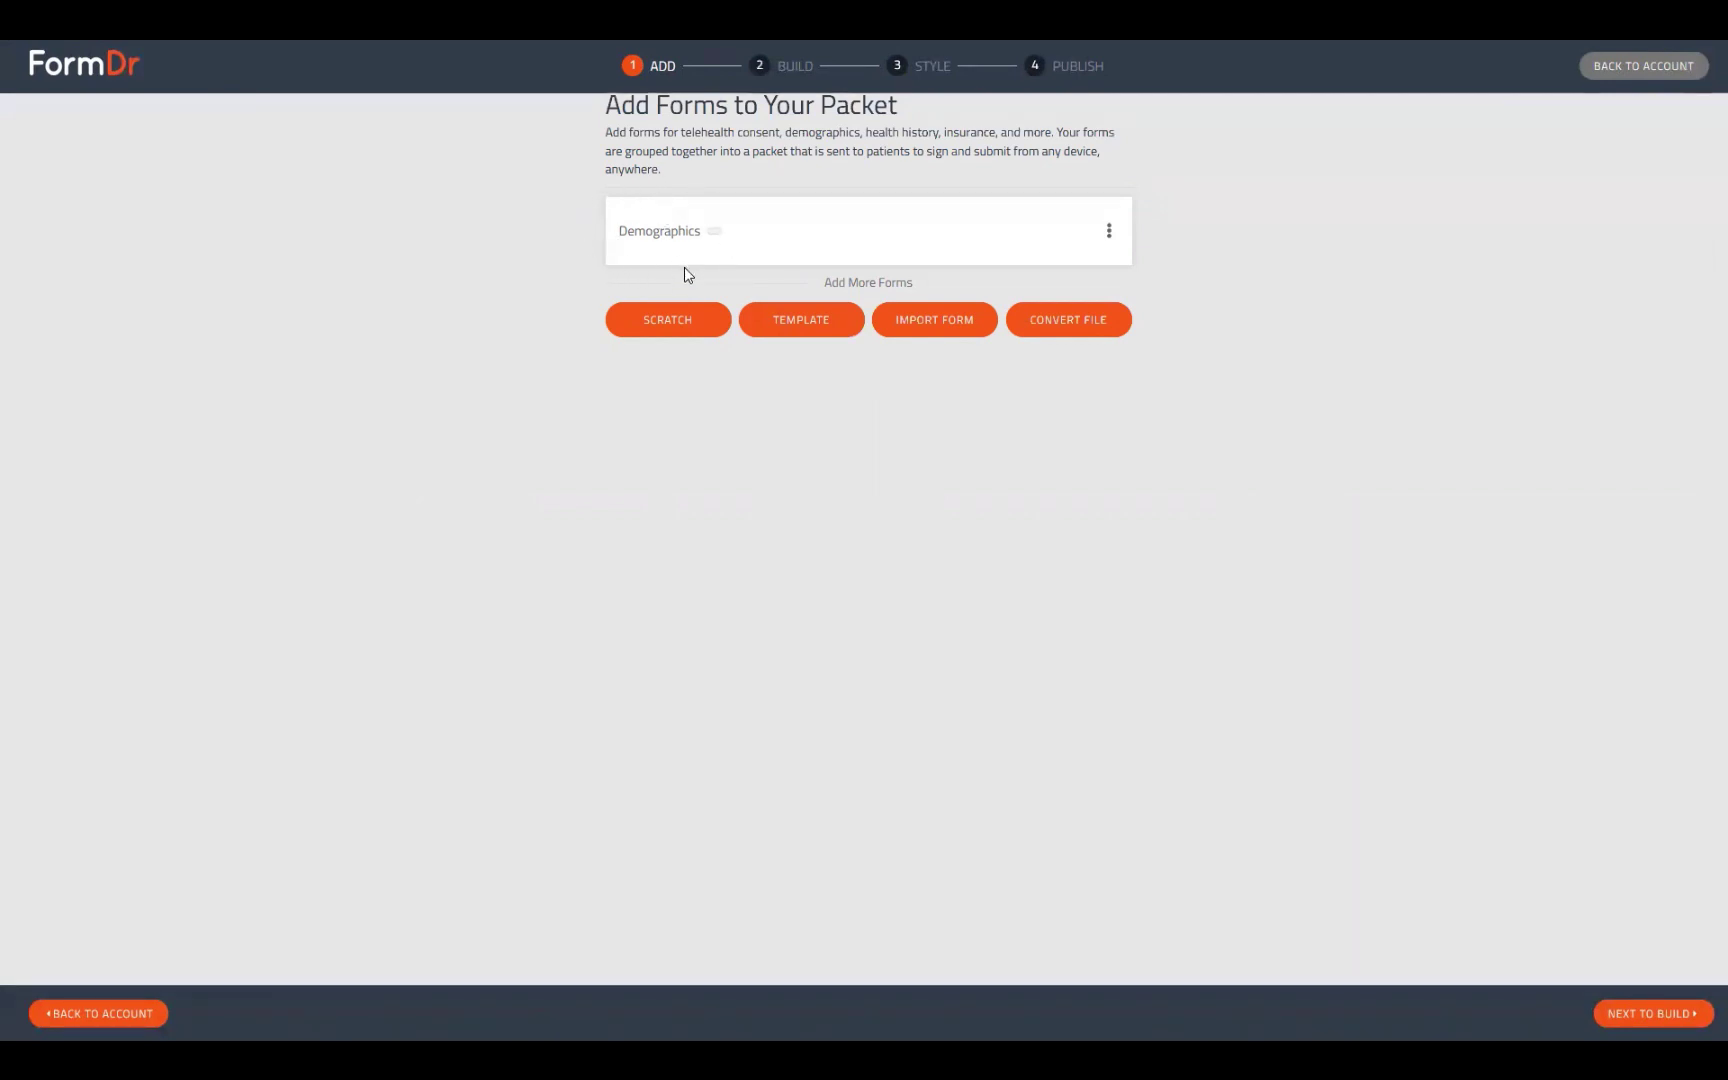
- Add a scratch form named 'Calculation/Rating Scale' to the packet and proceed to Build
click(680, 321)
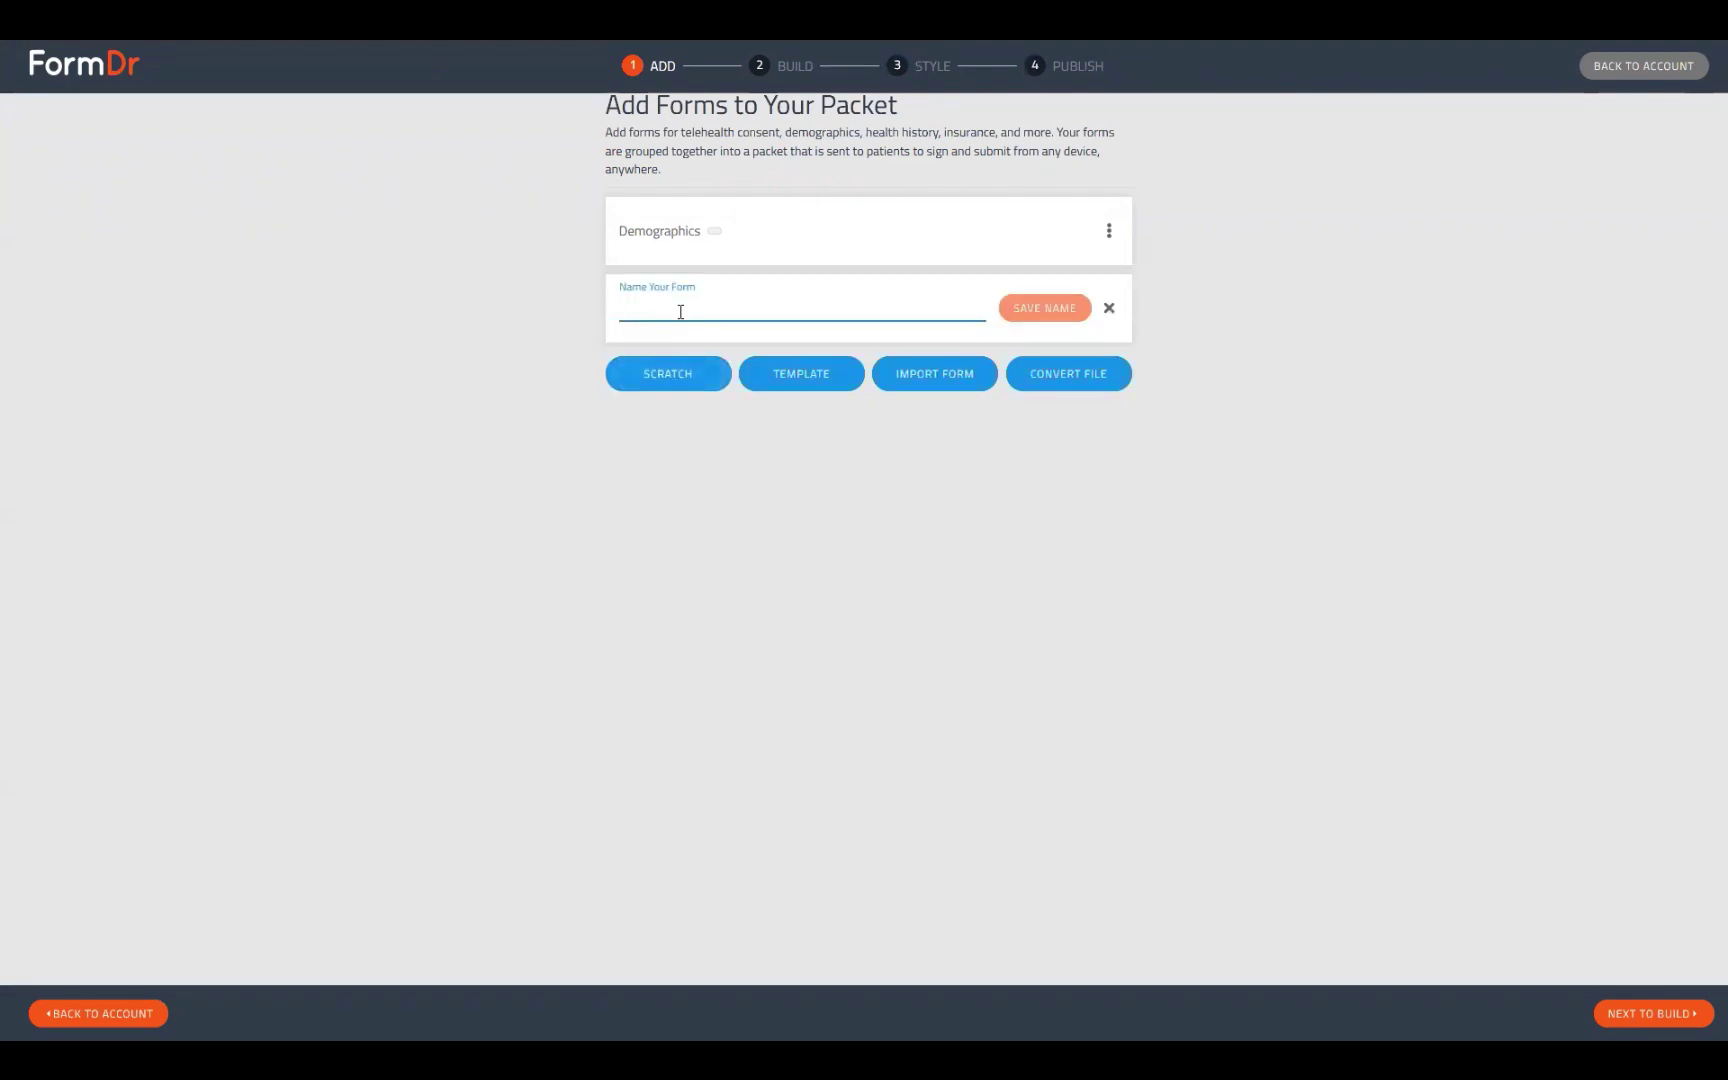
text(Ca)
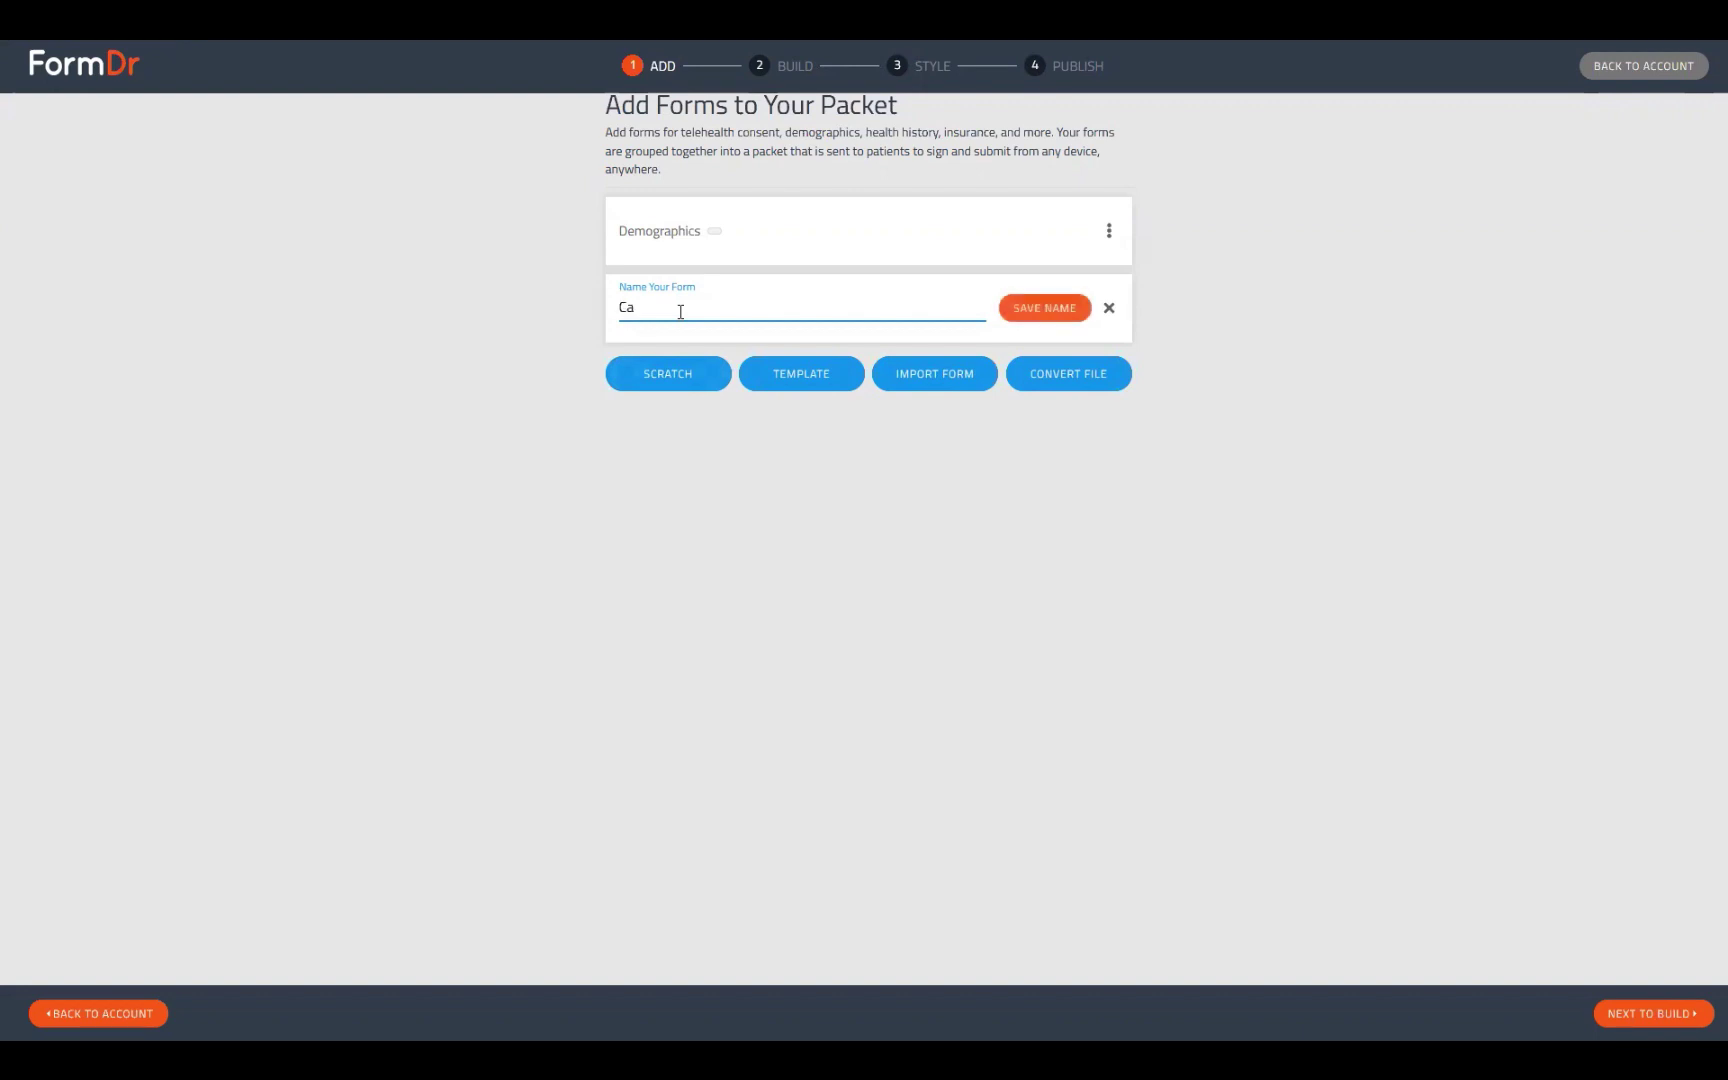
text(lculation/Rating Scale)
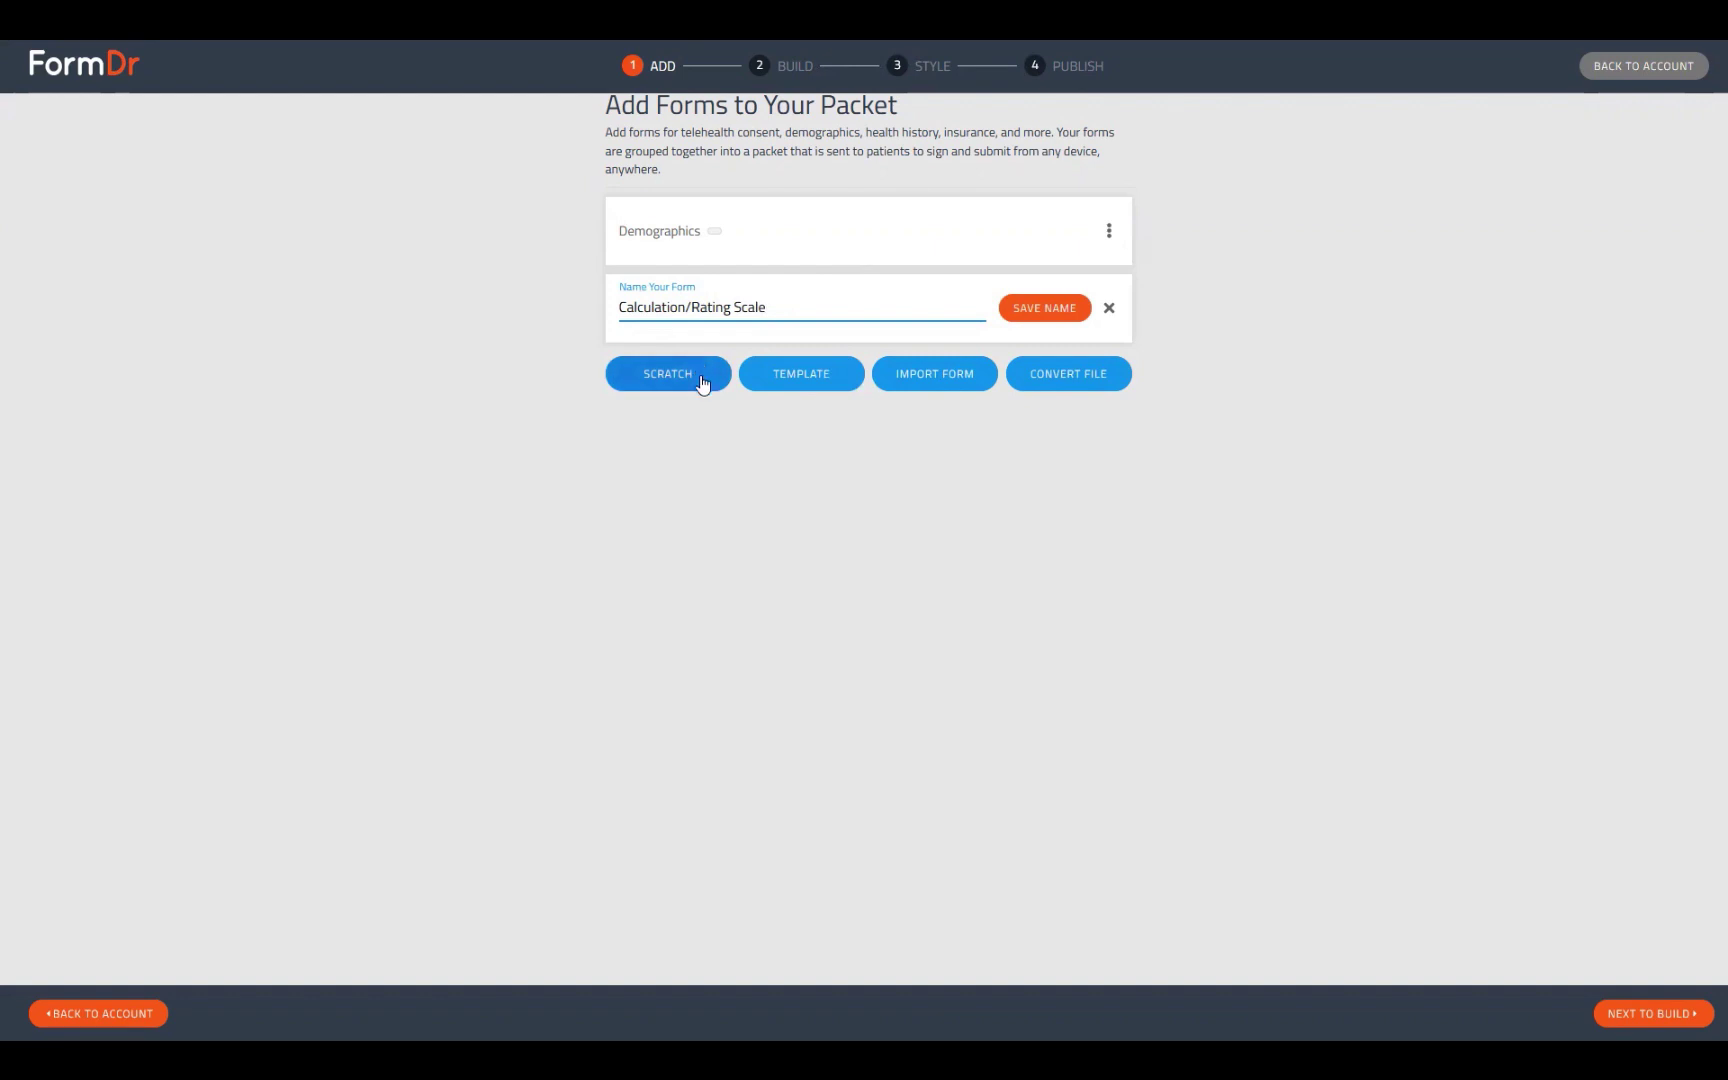
click(1044, 310)
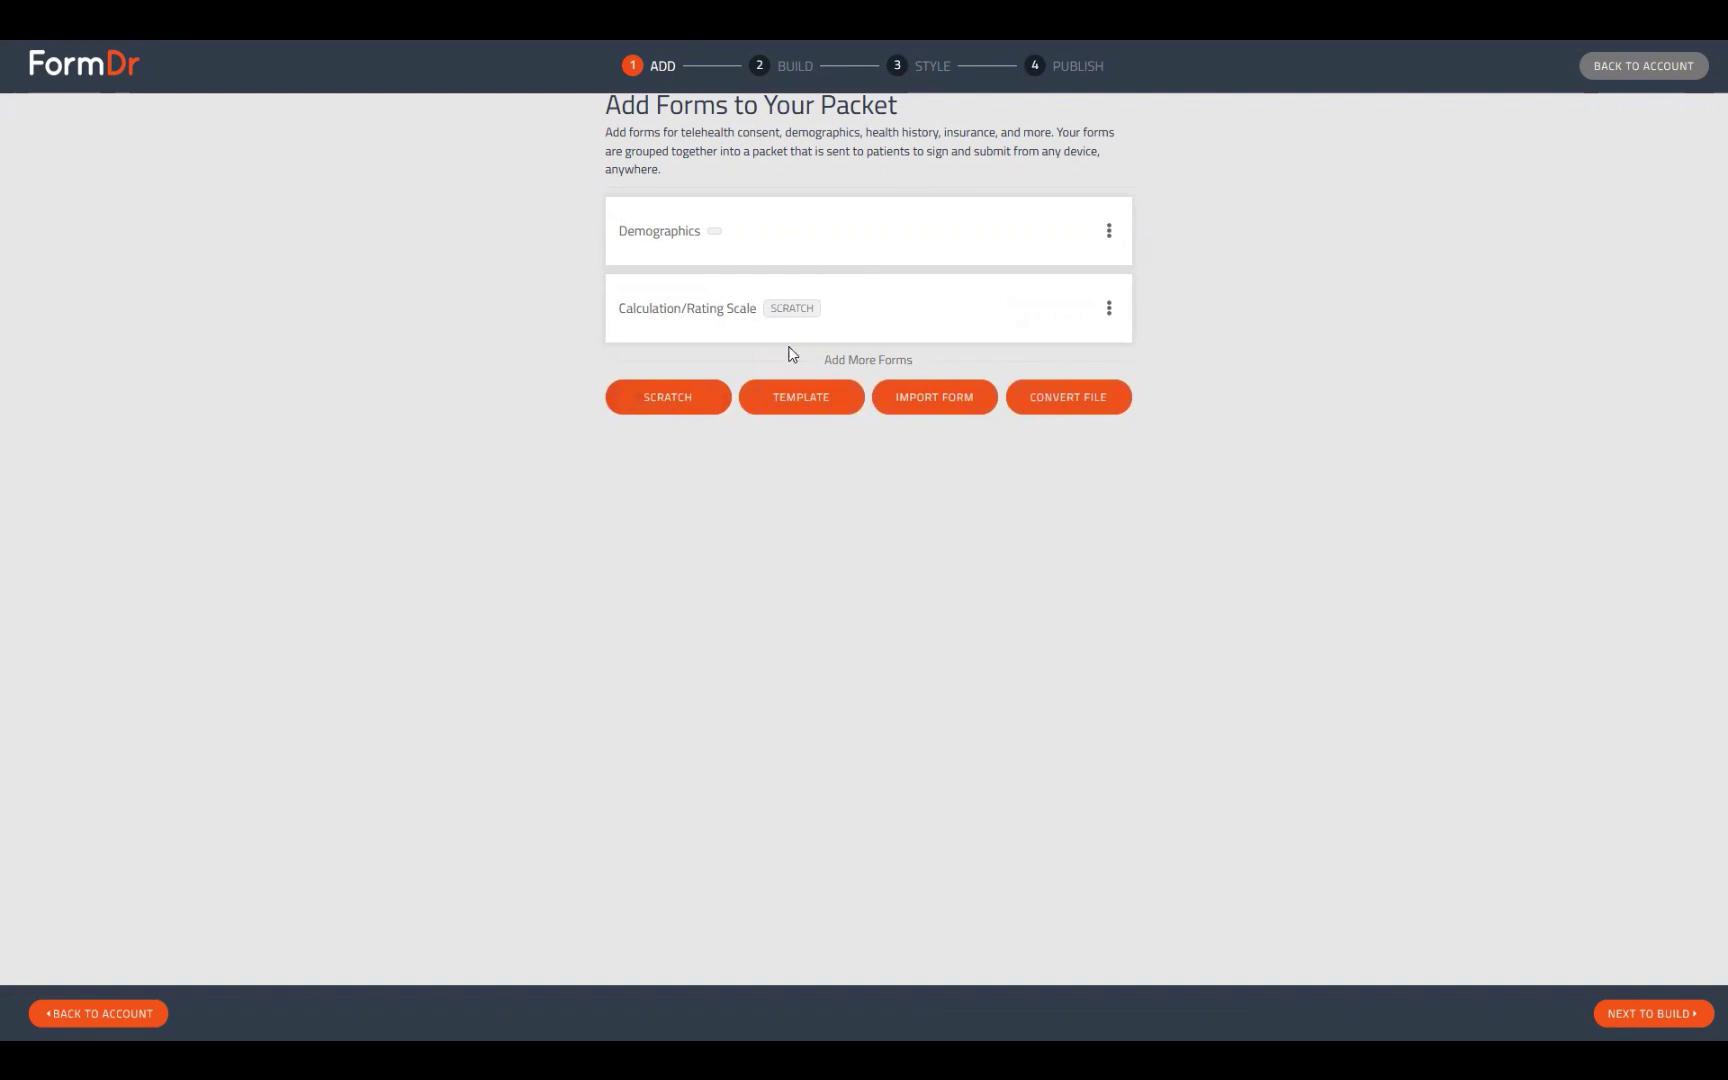
click(1632, 1016)
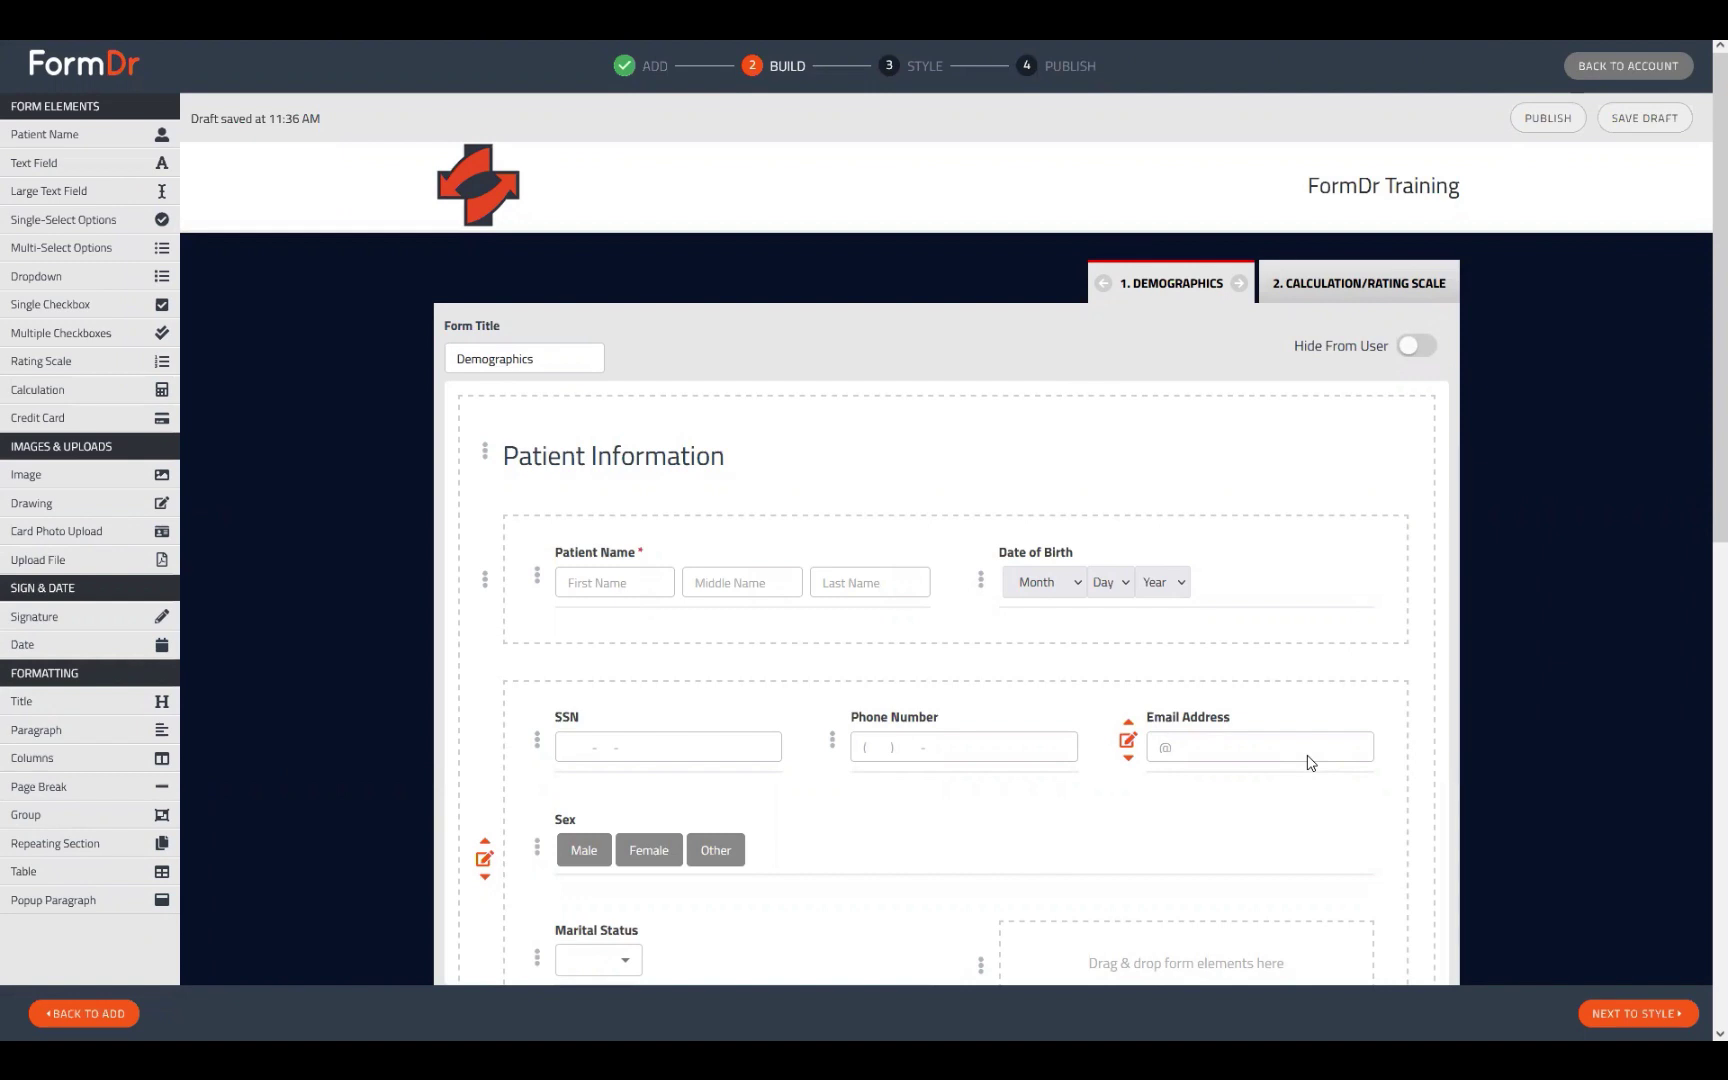
- In the Calculation/Rating Scale form, set Patient Name's label to sit above its fields
click(1358, 285)
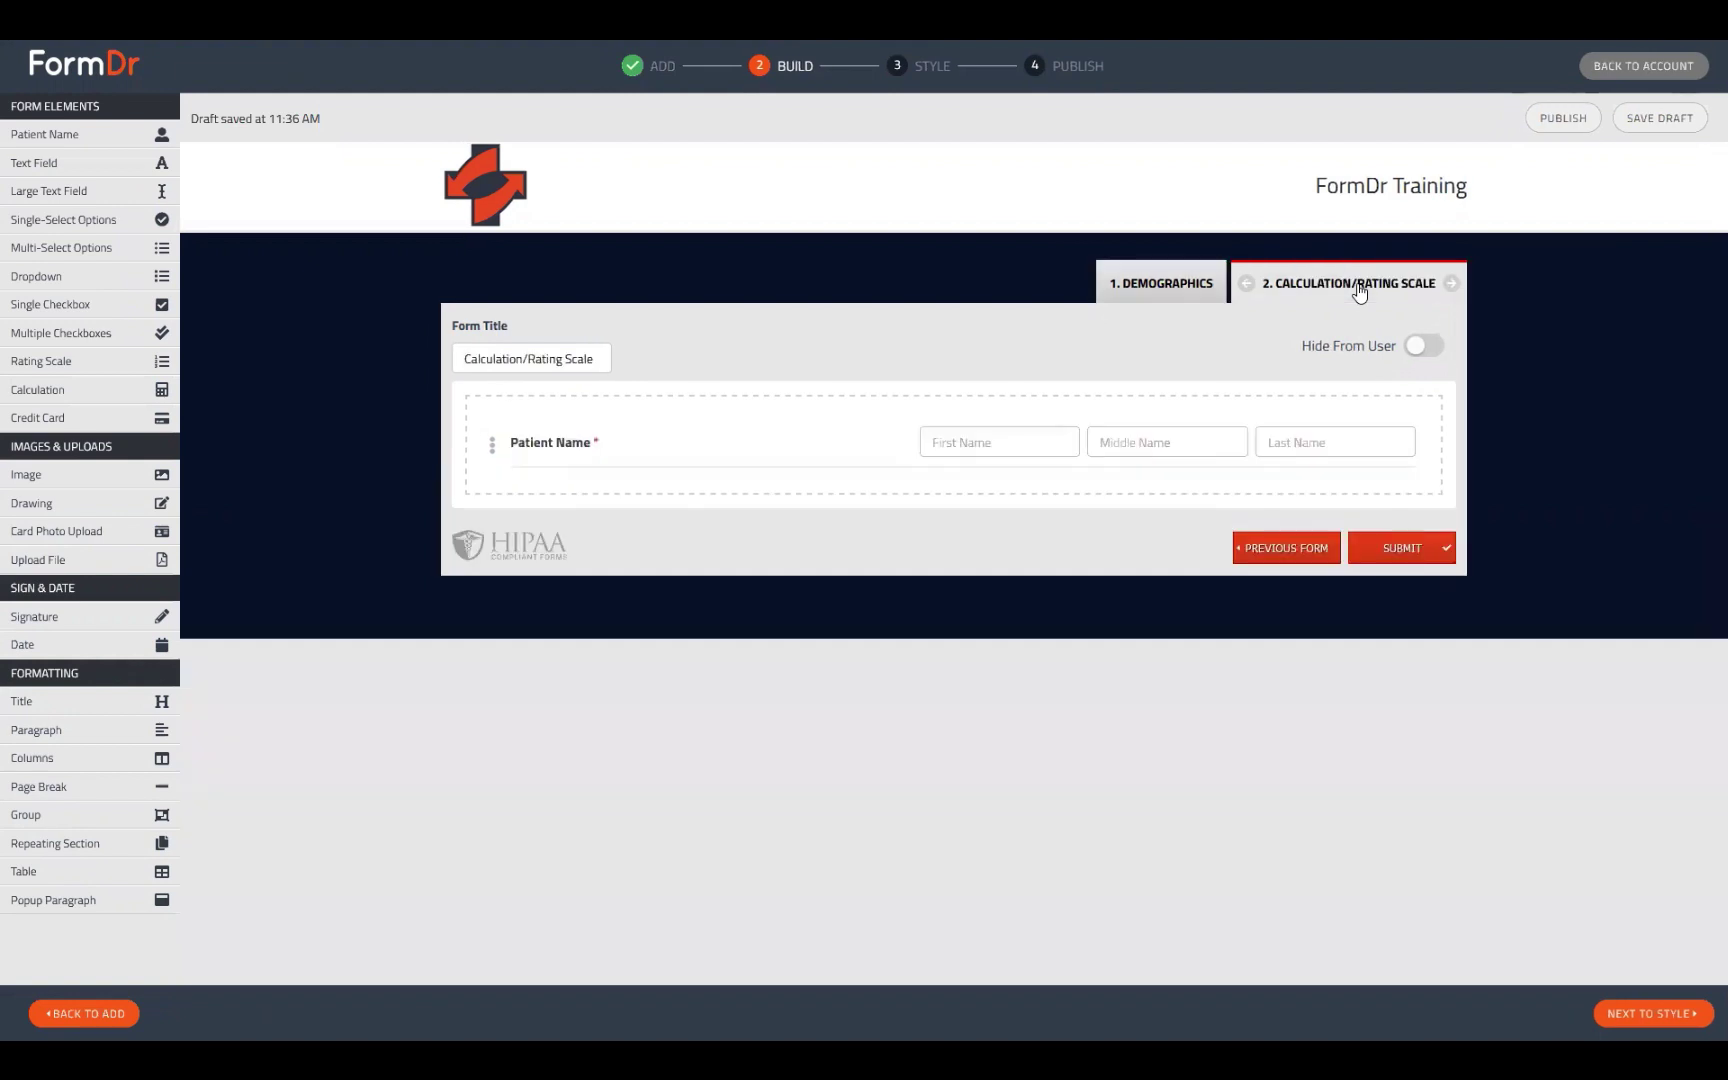
mouse_move(484, 452)
click(490, 452)
click(810, 508)
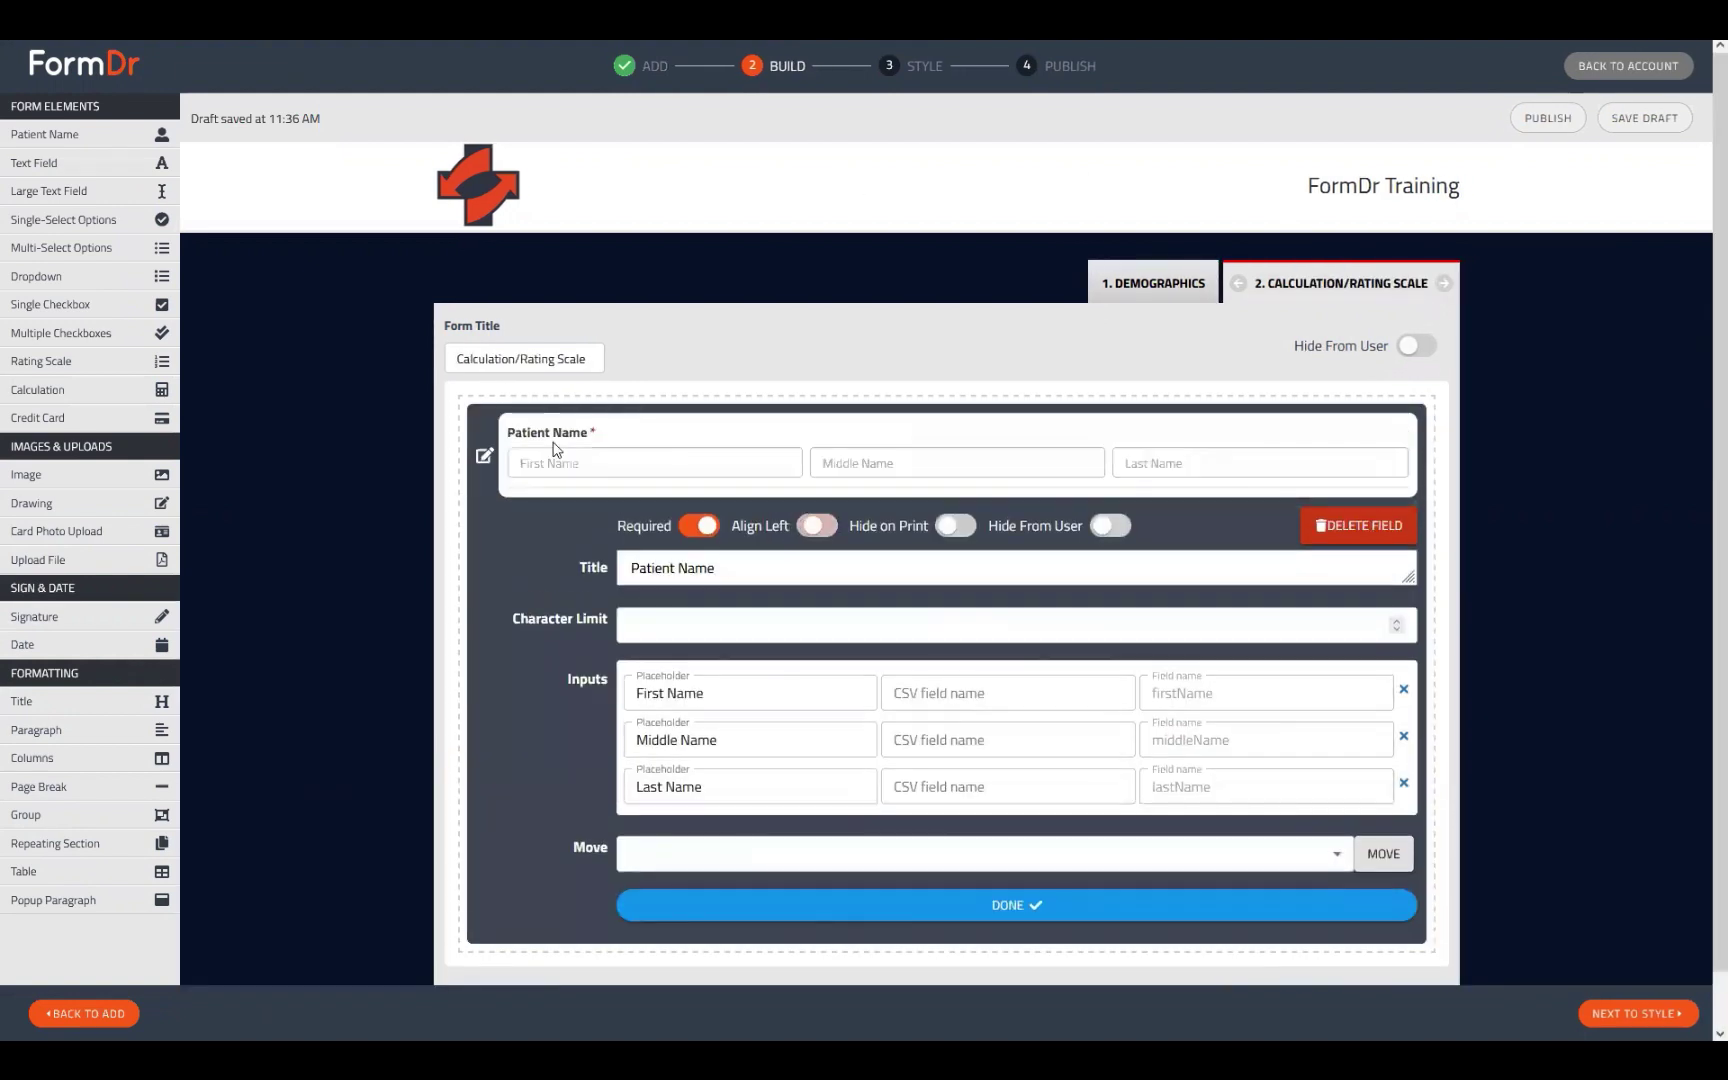
click(485, 455)
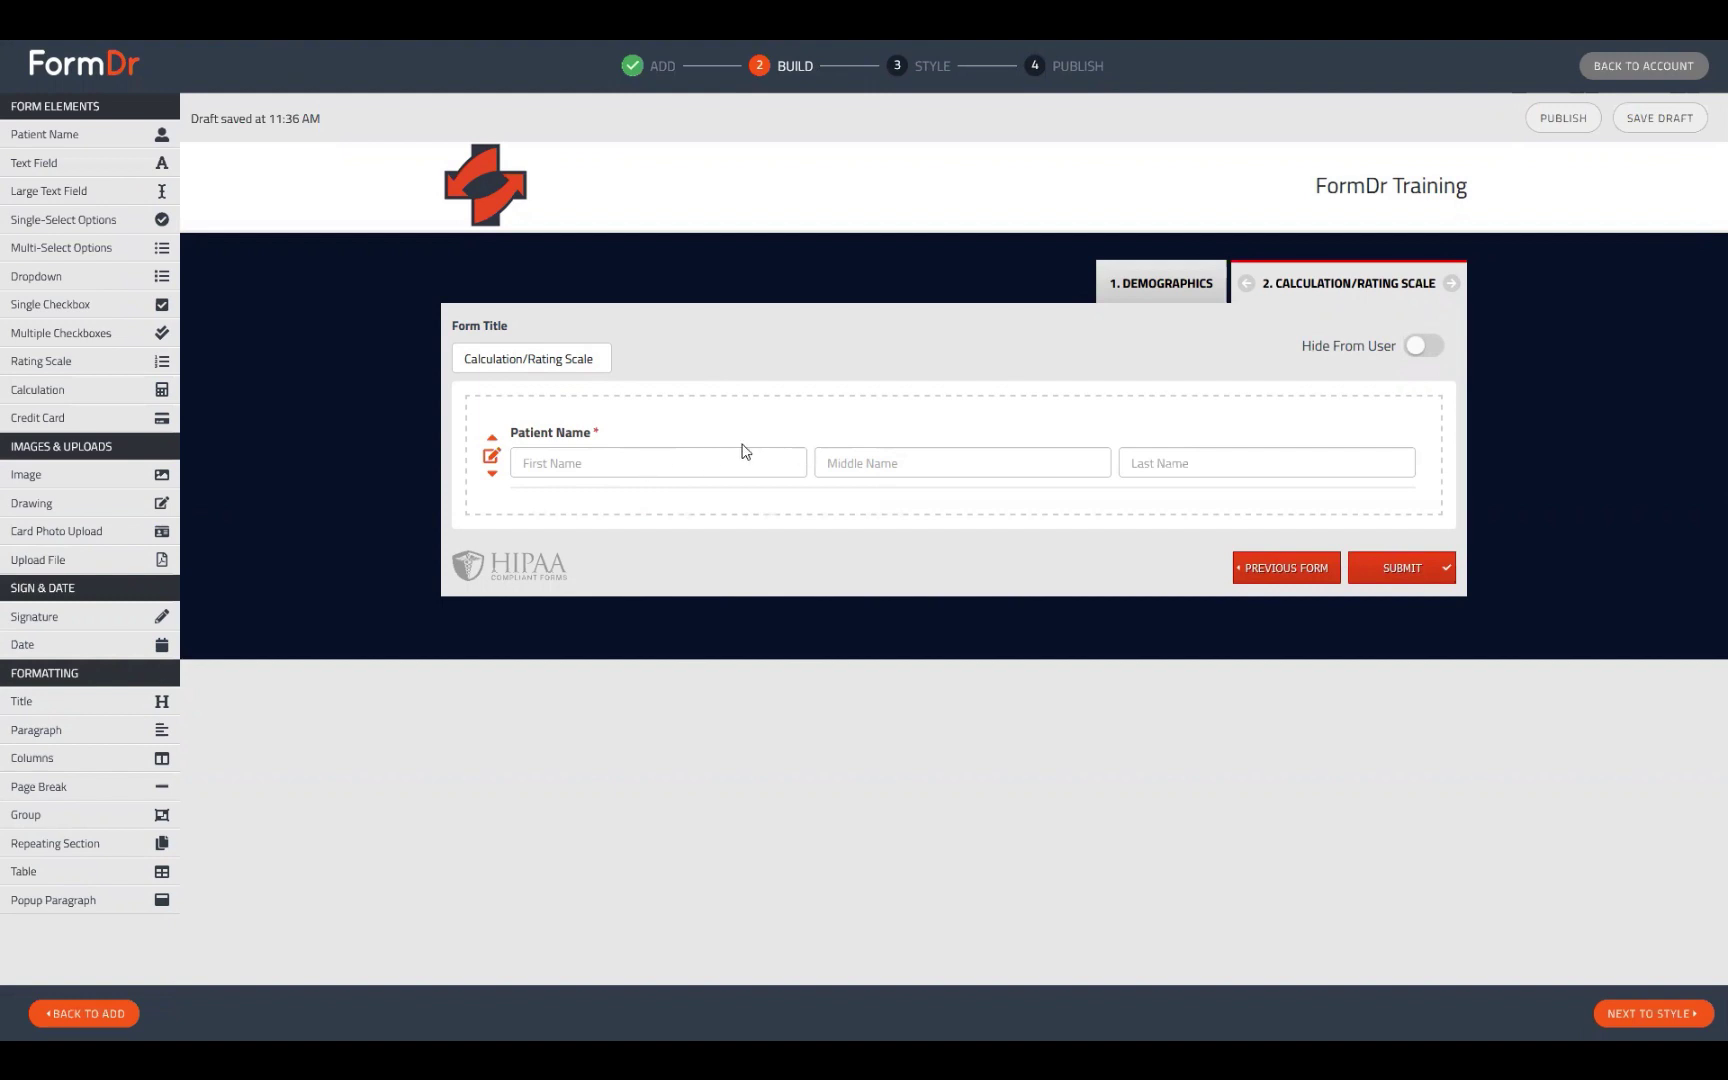
mouse_move(621, 436)
mouse_down()
mouse_move(802, 436)
mouse_move(612, 444)
mouse_up()
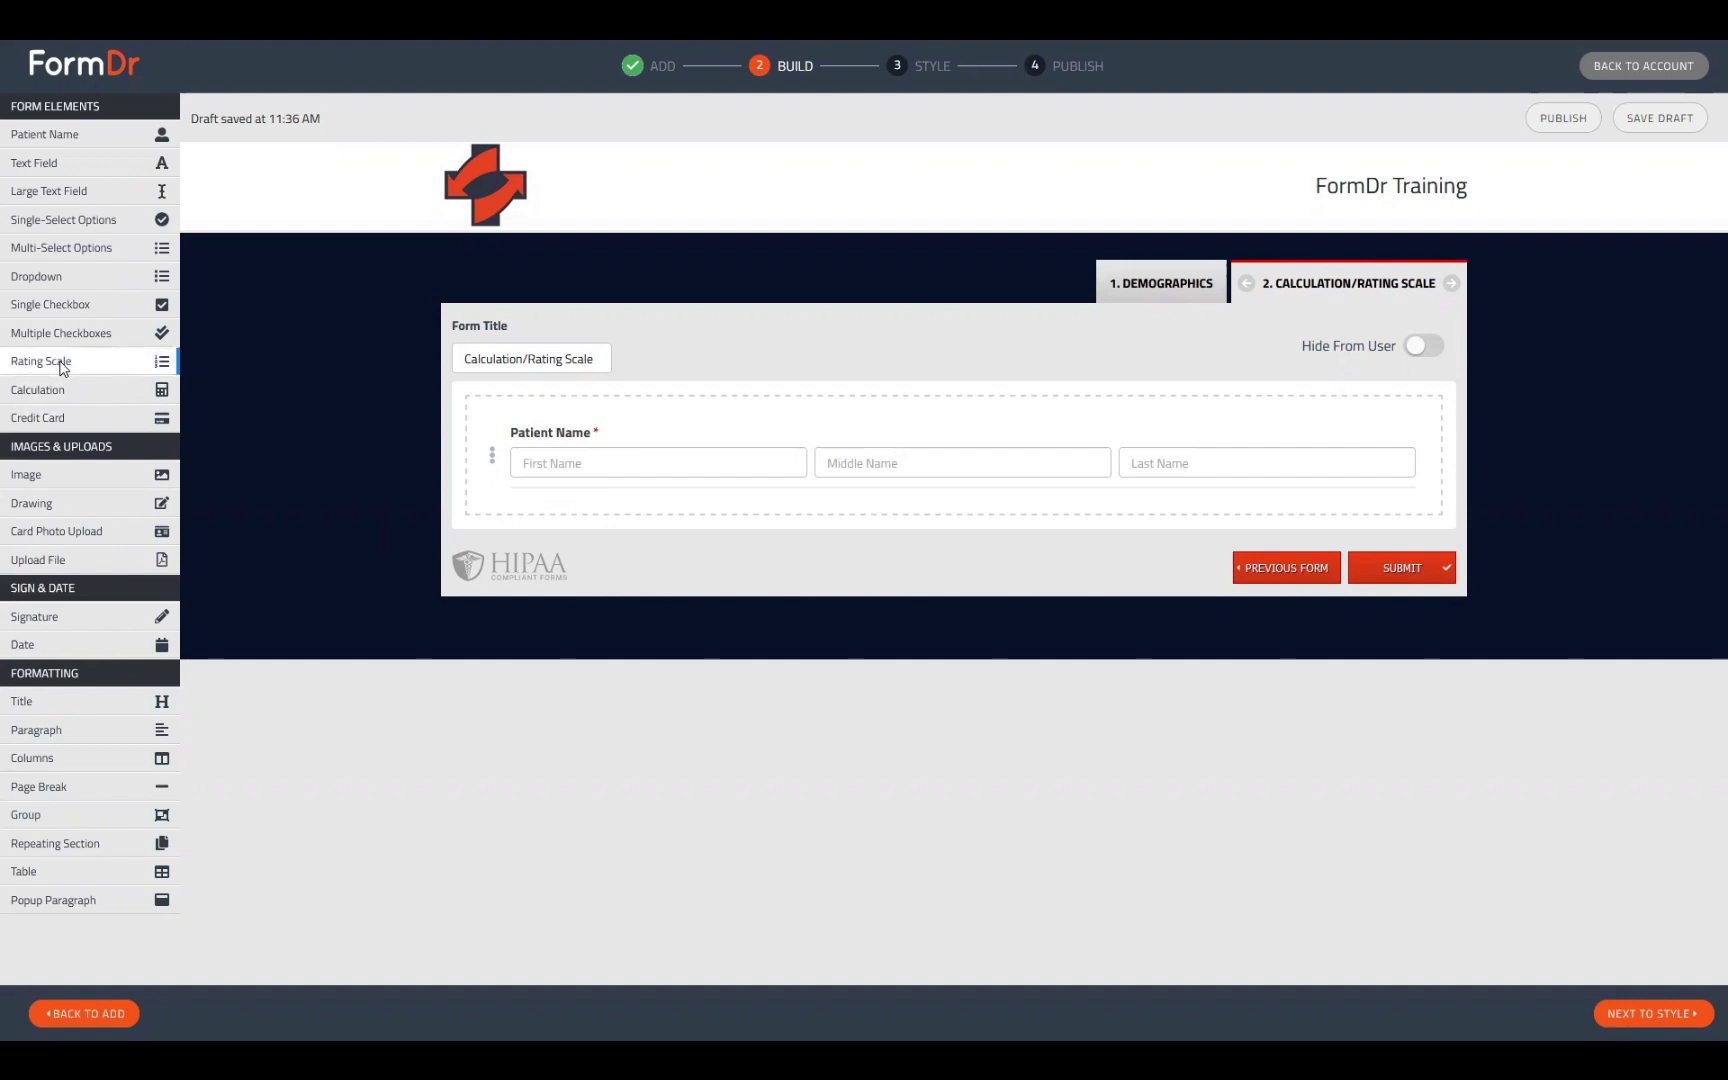
- Place a Rating Scale and then a Calculation element below Patient Name
drag(99, 375, 690, 513)
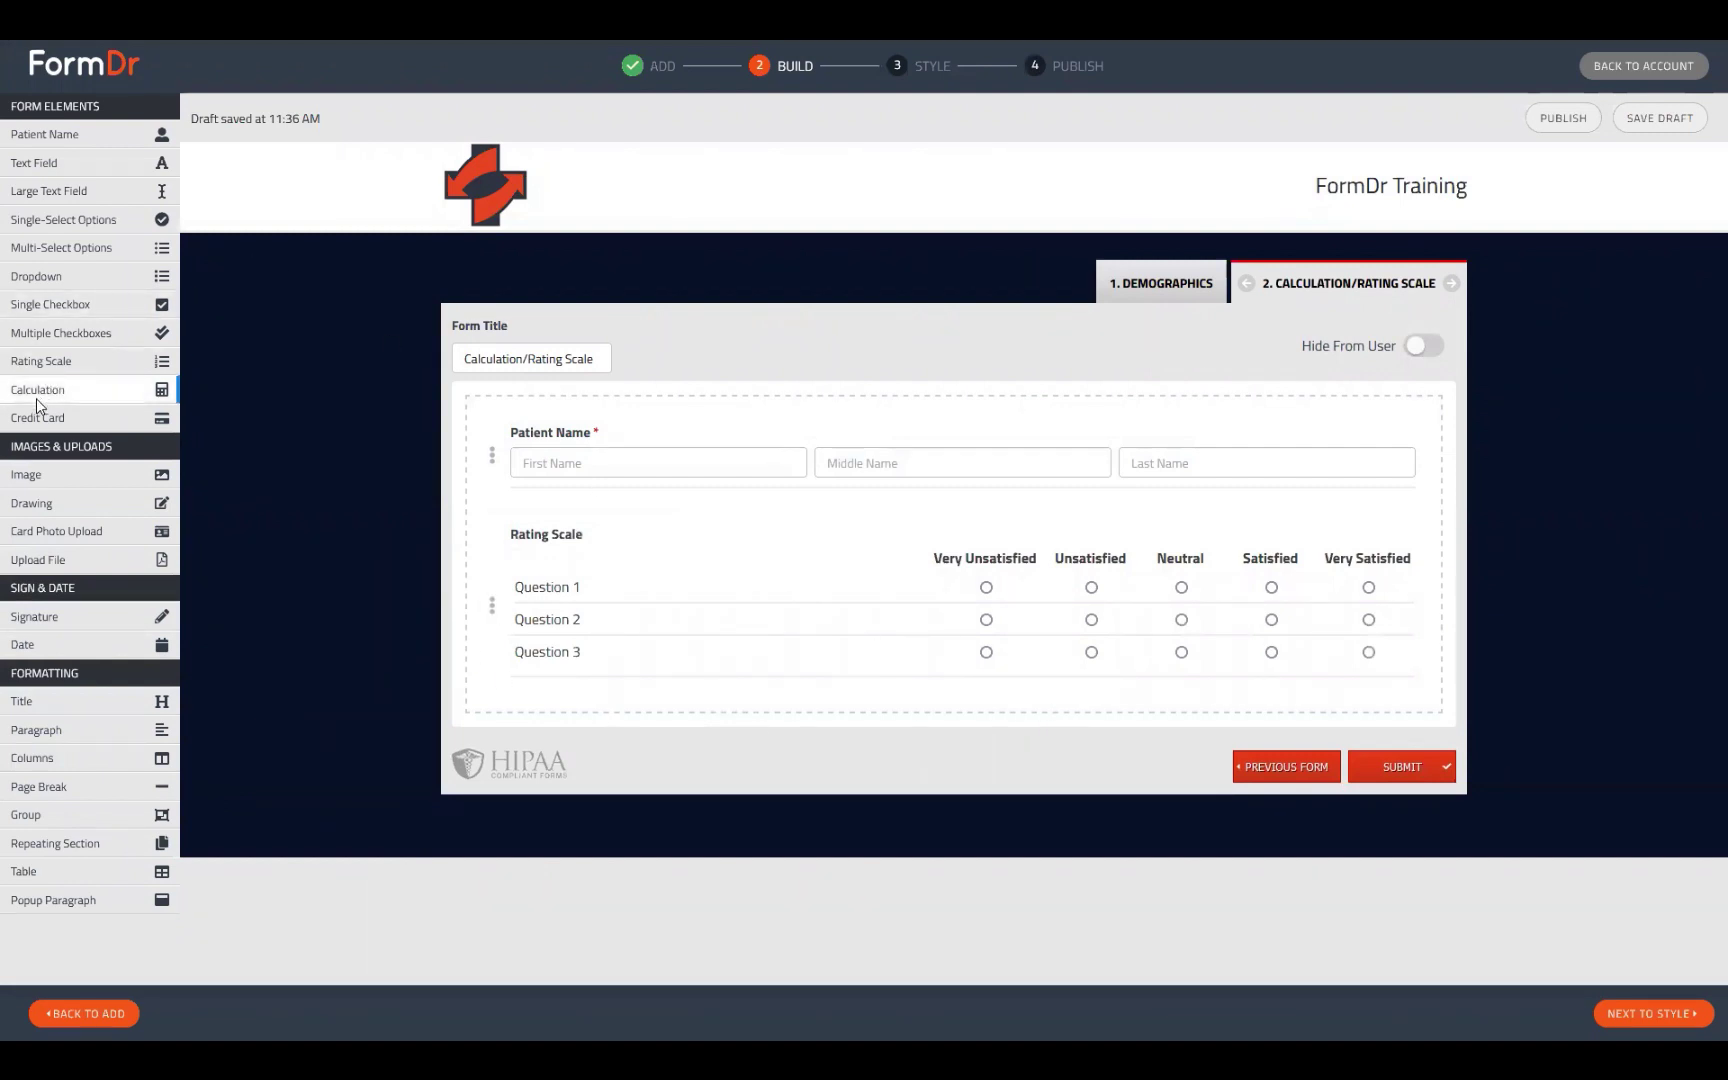
drag(66, 393, 688, 720)
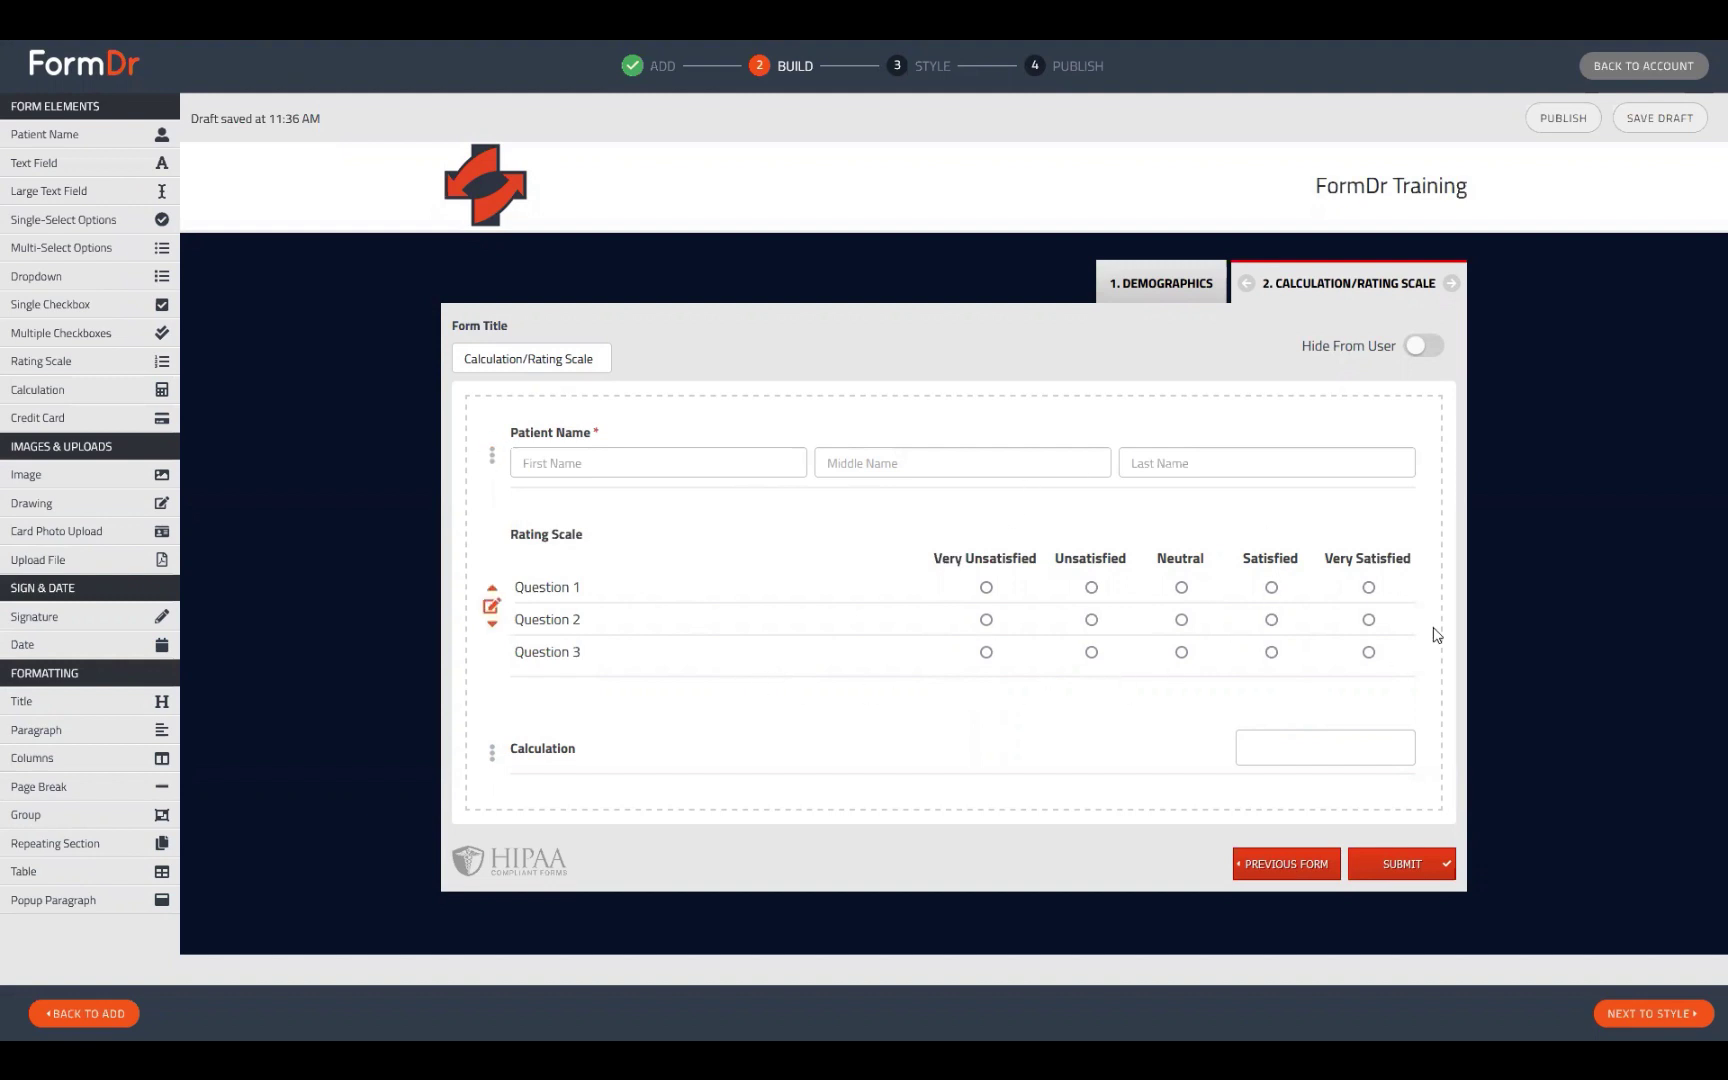
- Retitle the rating scale from 'Rating Scale' to 'Questionnaire'
click(492, 607)
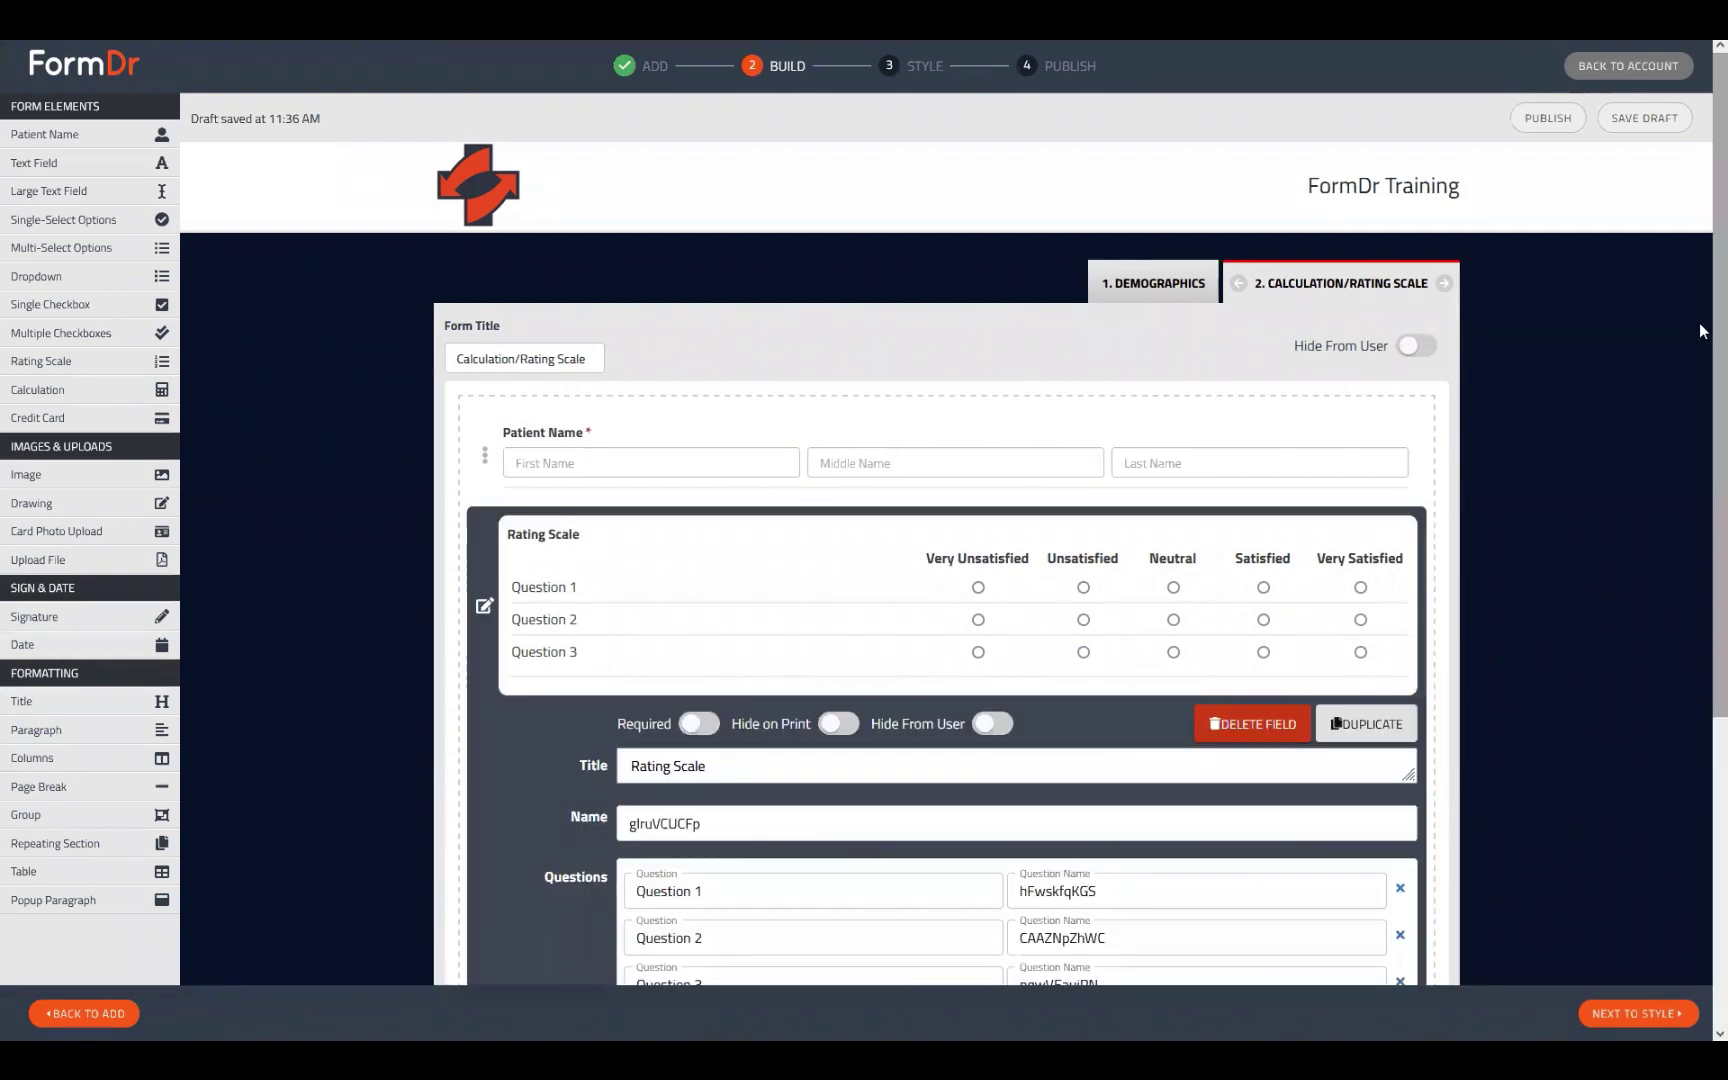
scroll(1698, 426, down, 1)
scroll(1698, 426, down, 3)
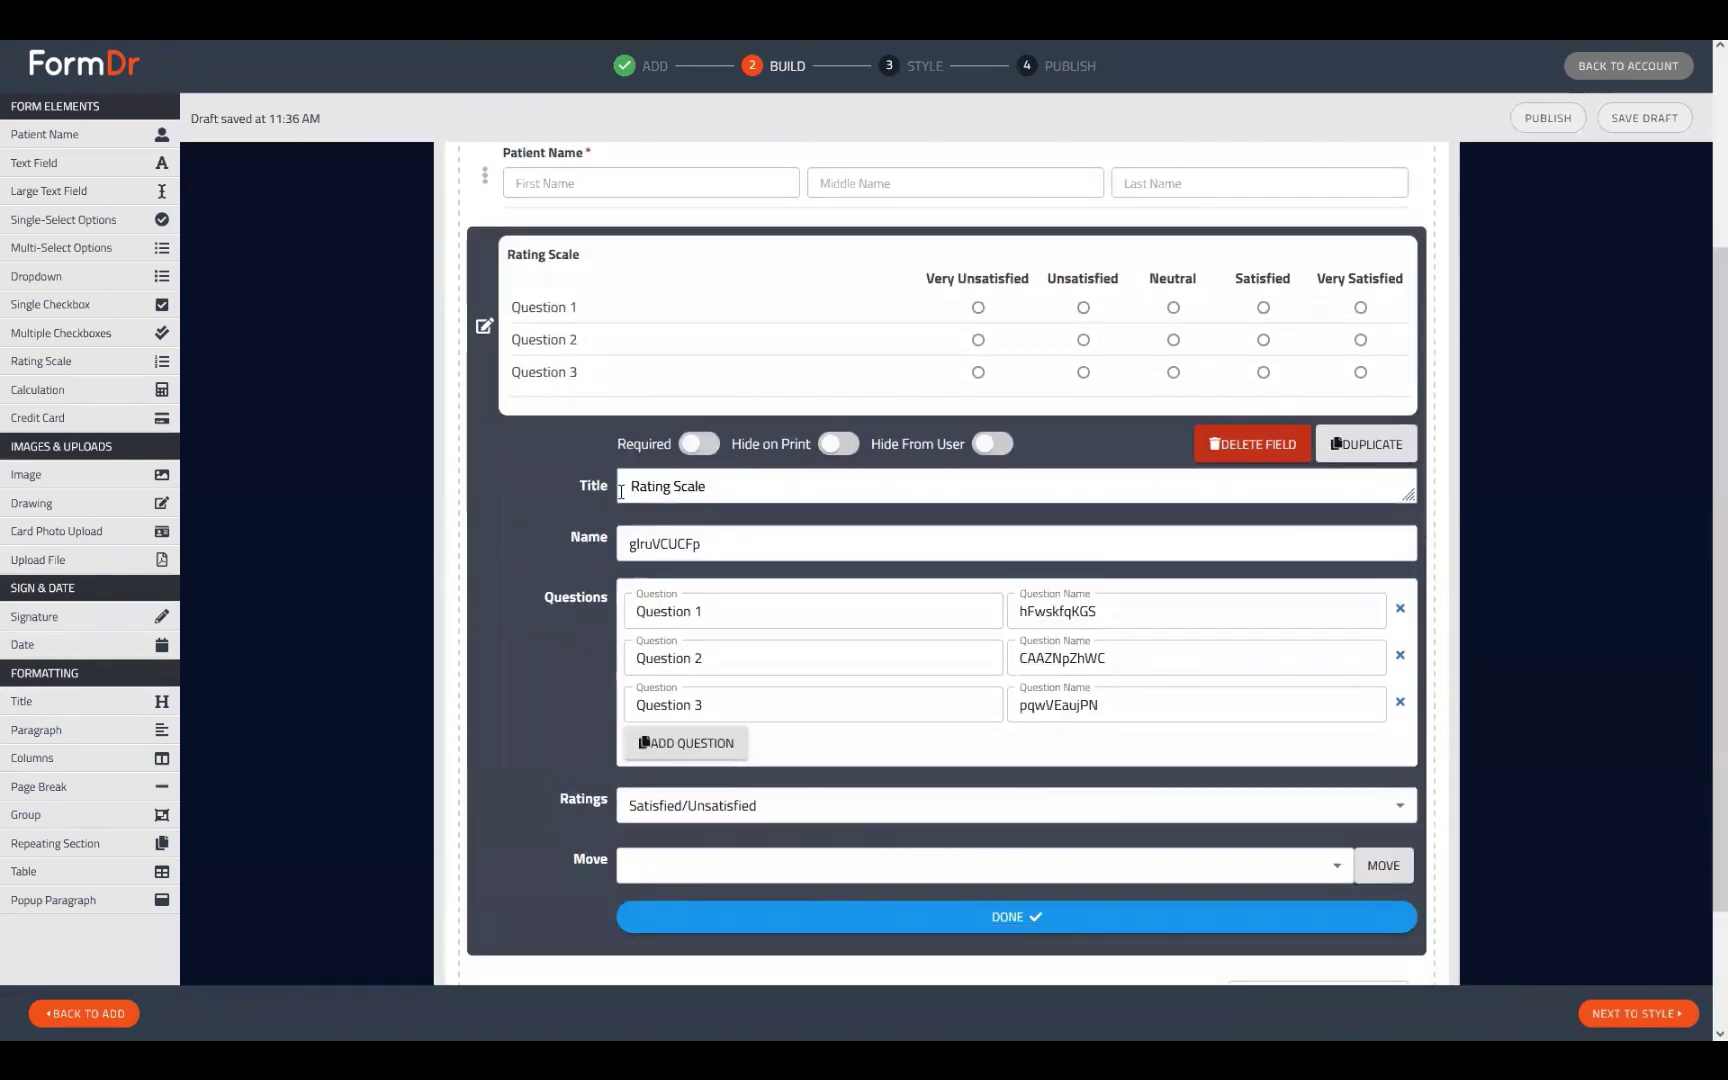
click(734, 497)
drag(734, 497, 596, 489)
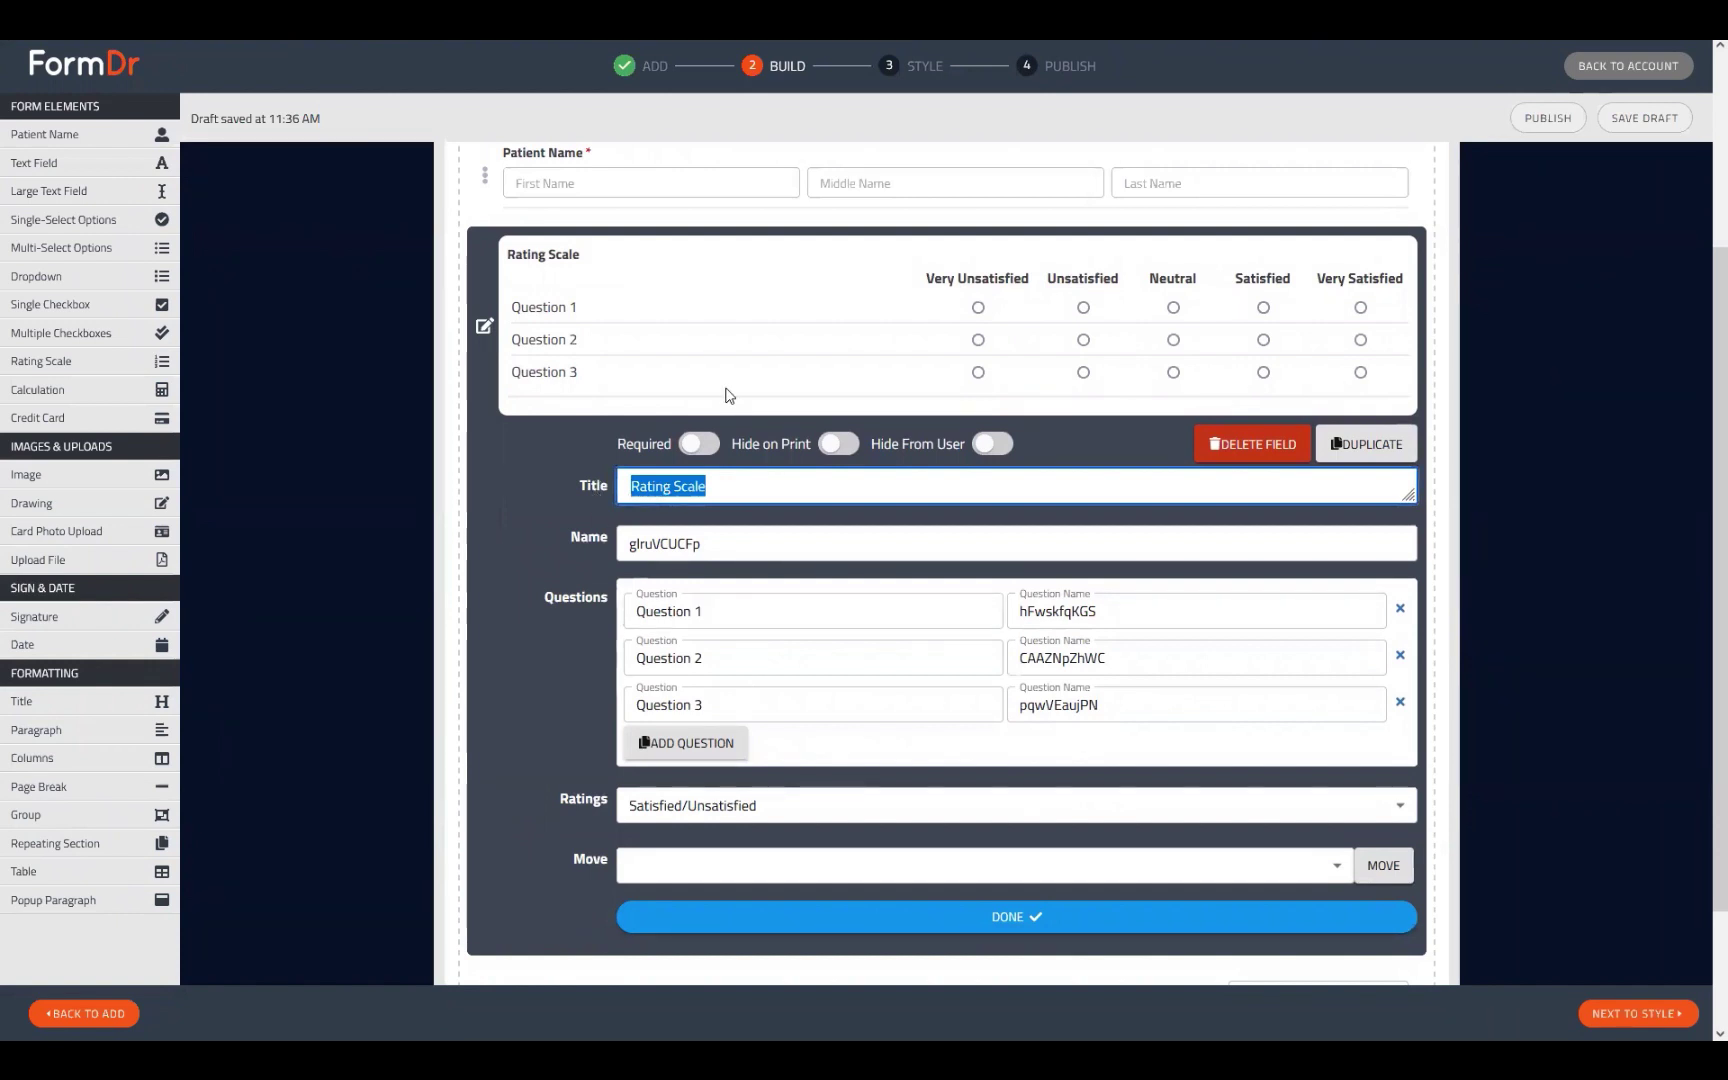
text(Questionnaire)
click(650, 608)
triple_click(645, 609)
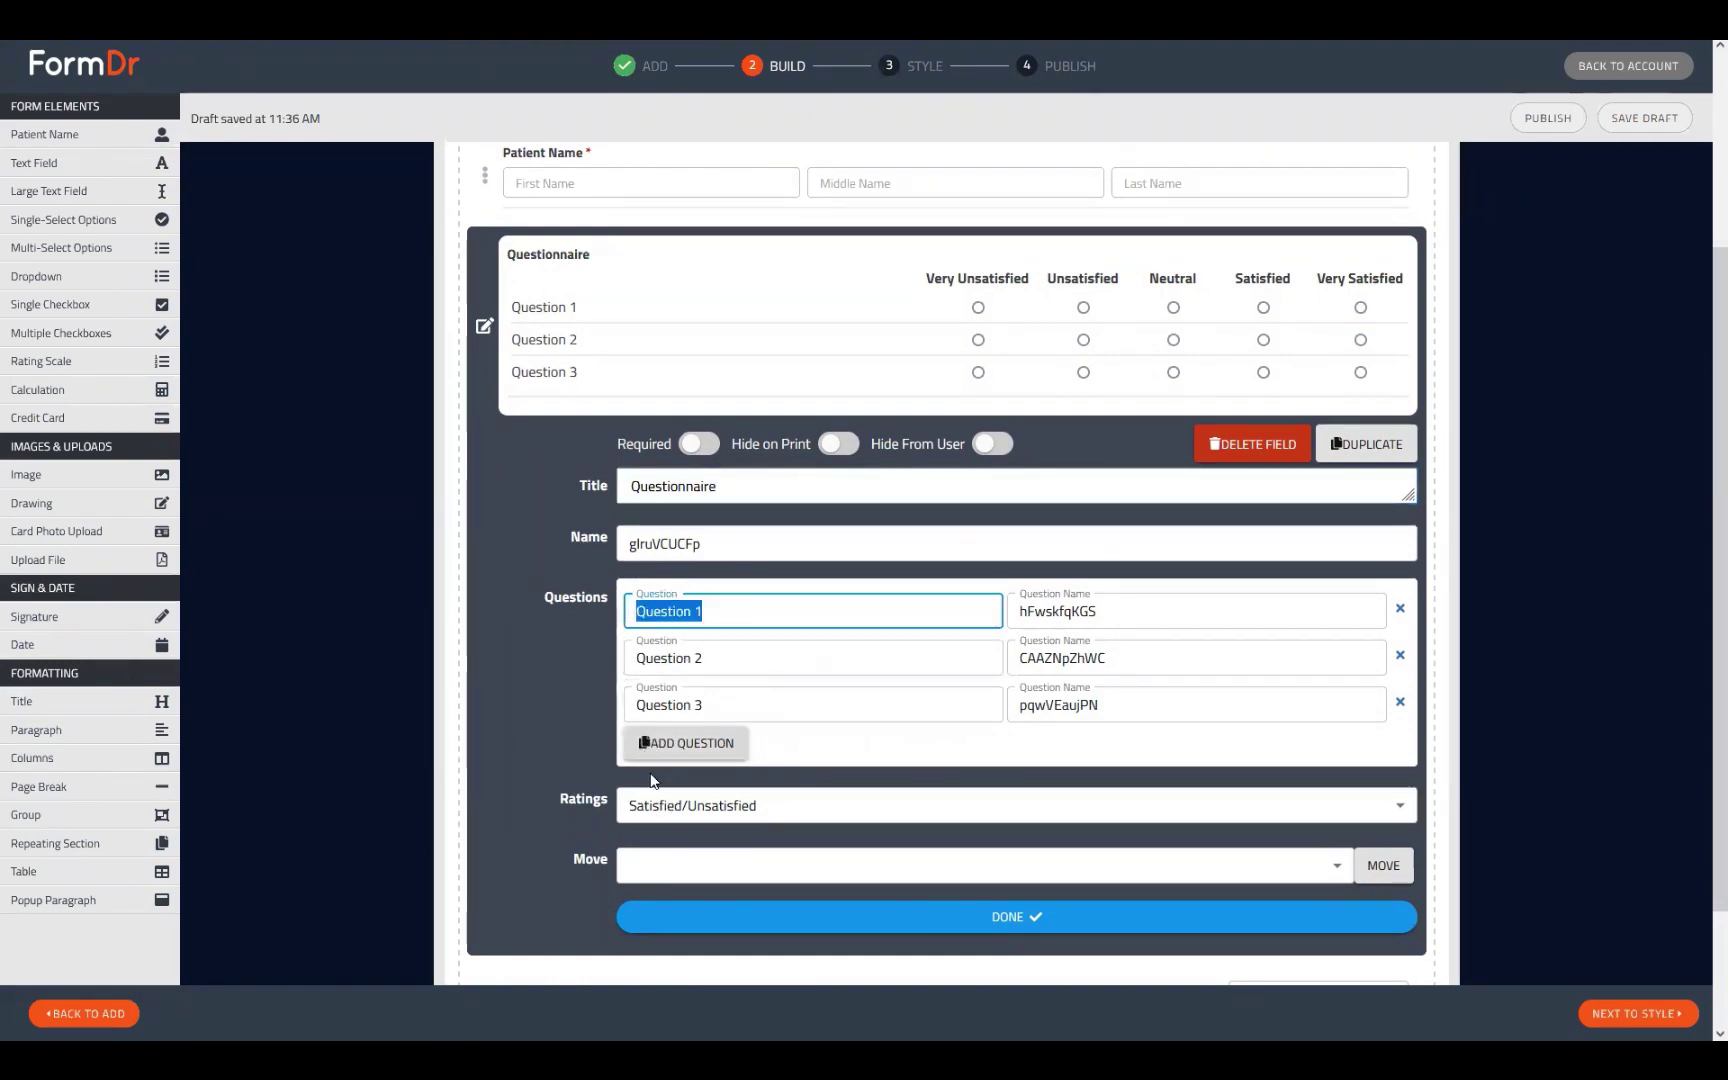
- Add Questions 4 and 5 to the scale and bring up the Ratings type list
click(684, 744)
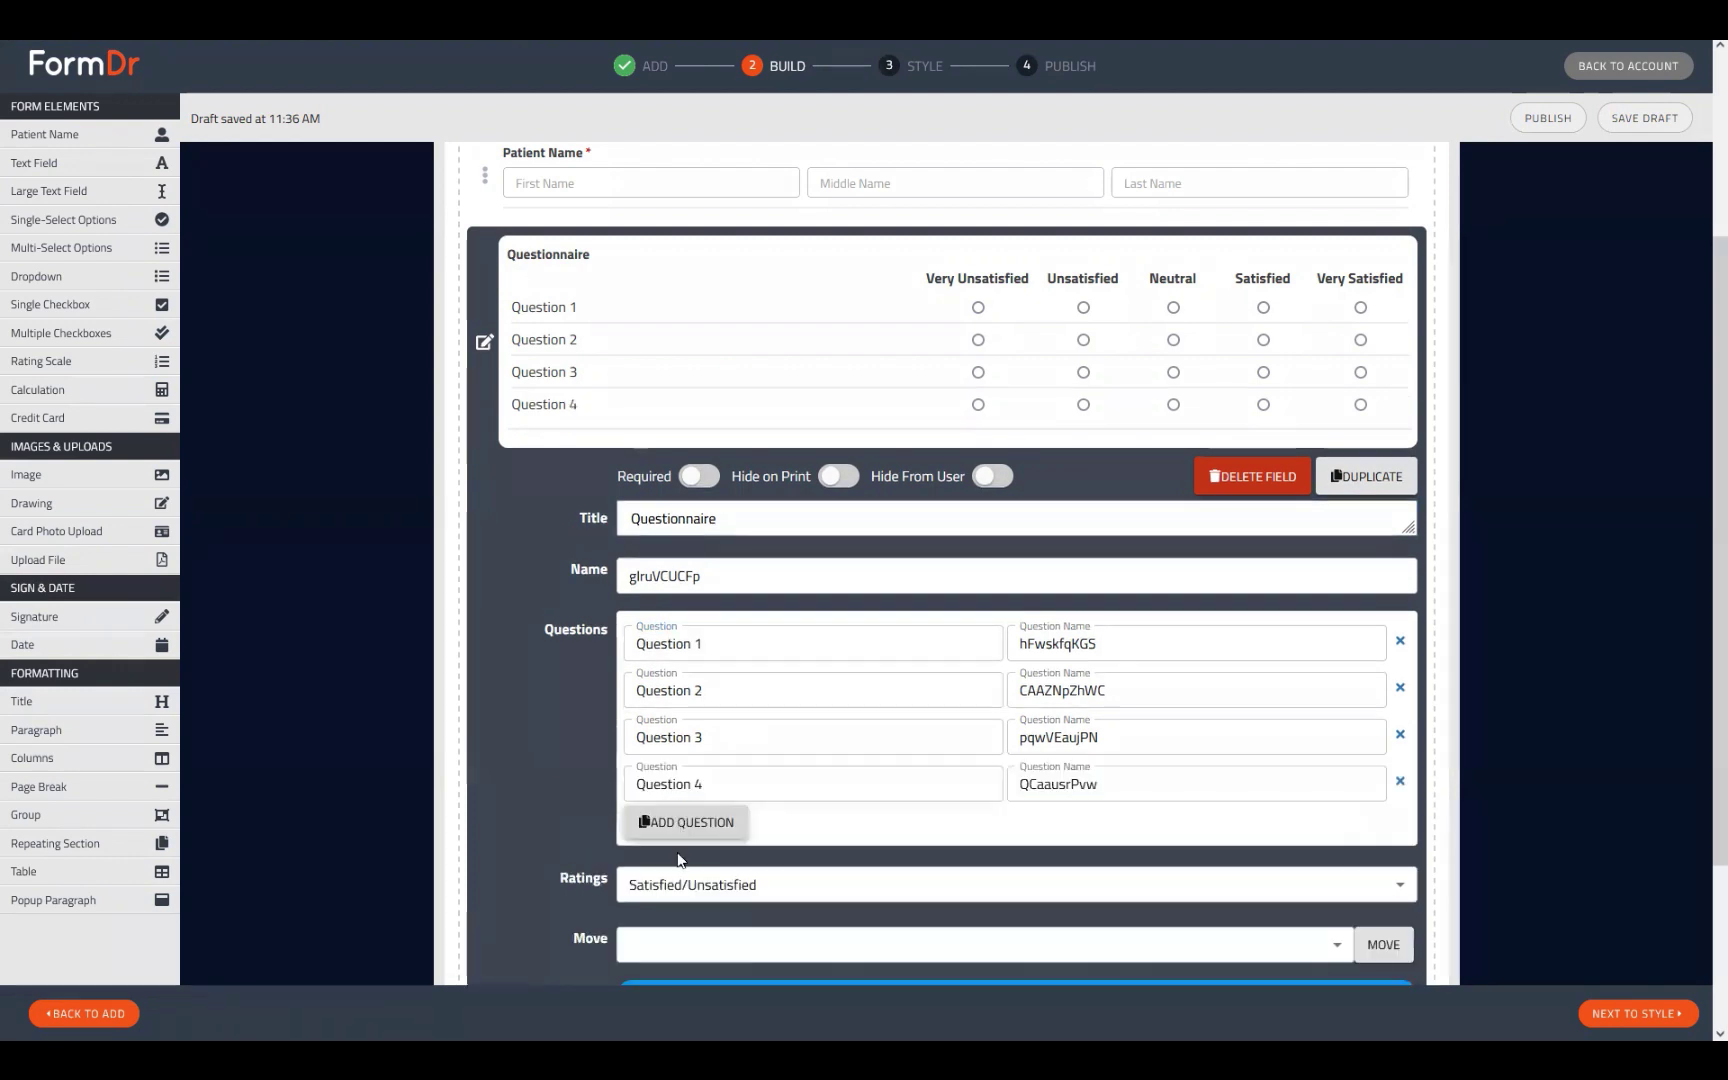
click(680, 822)
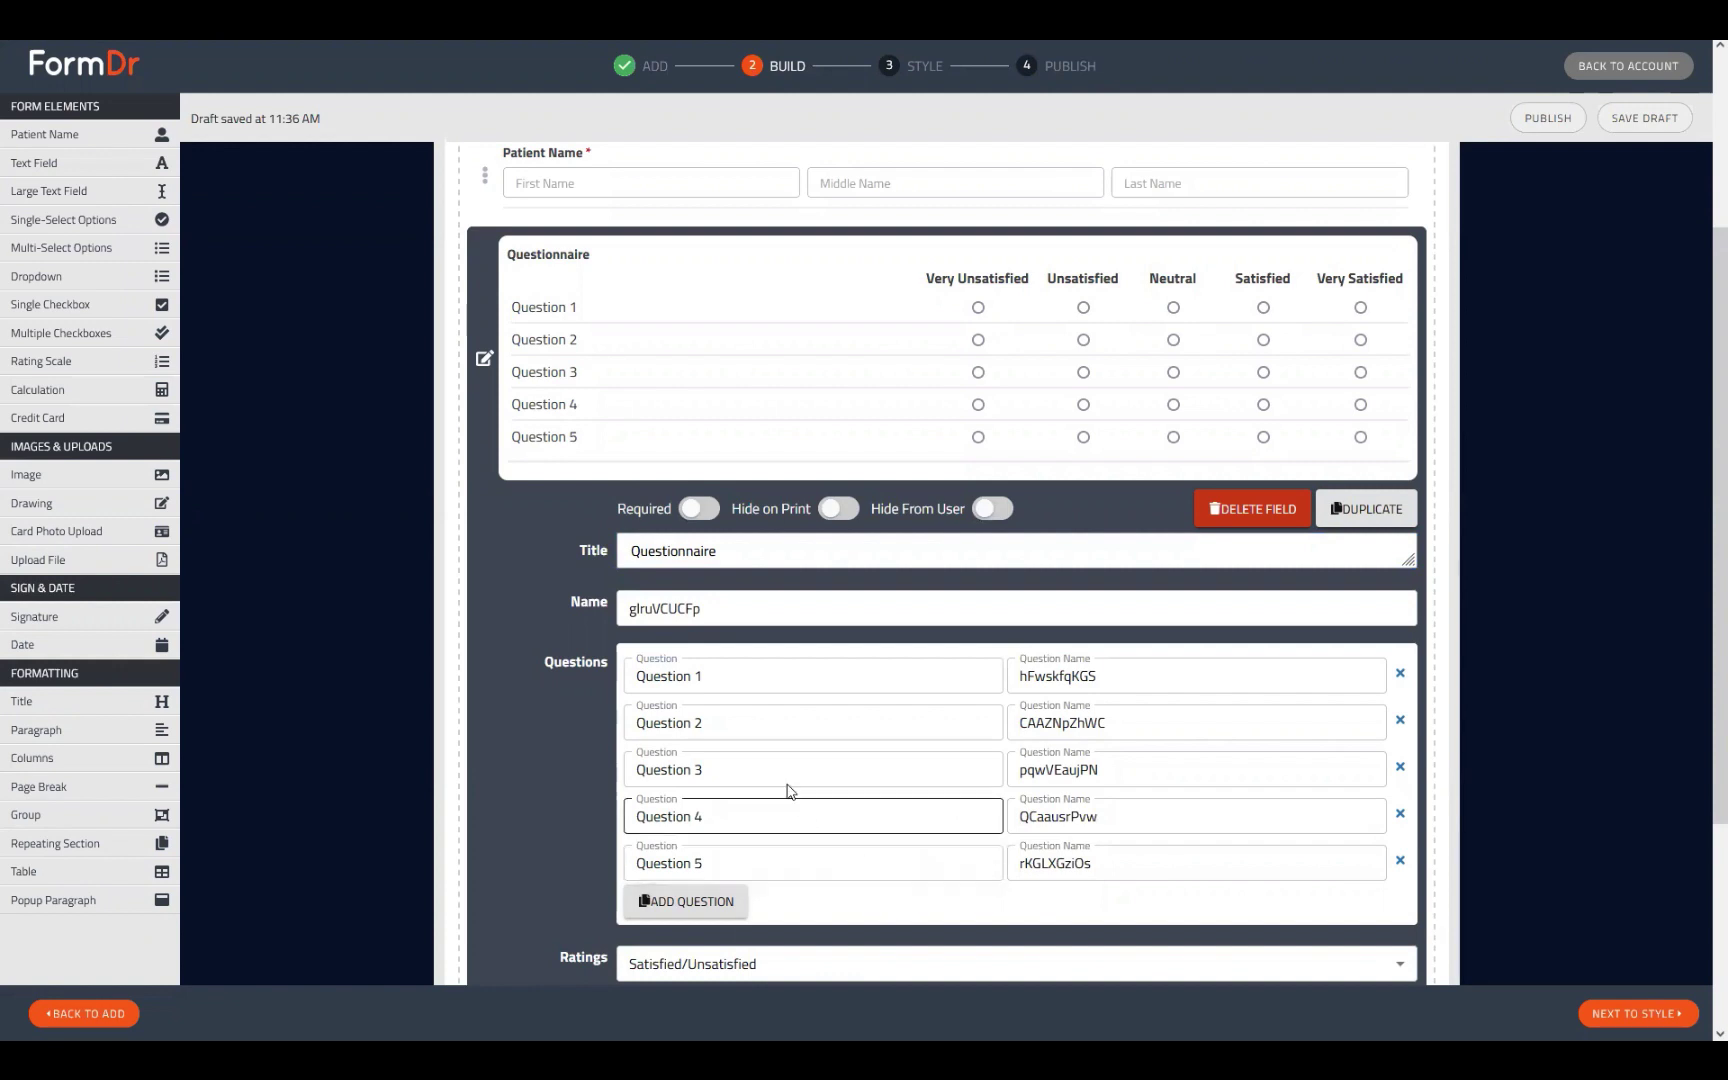
scroll(752, 717, down, 1)
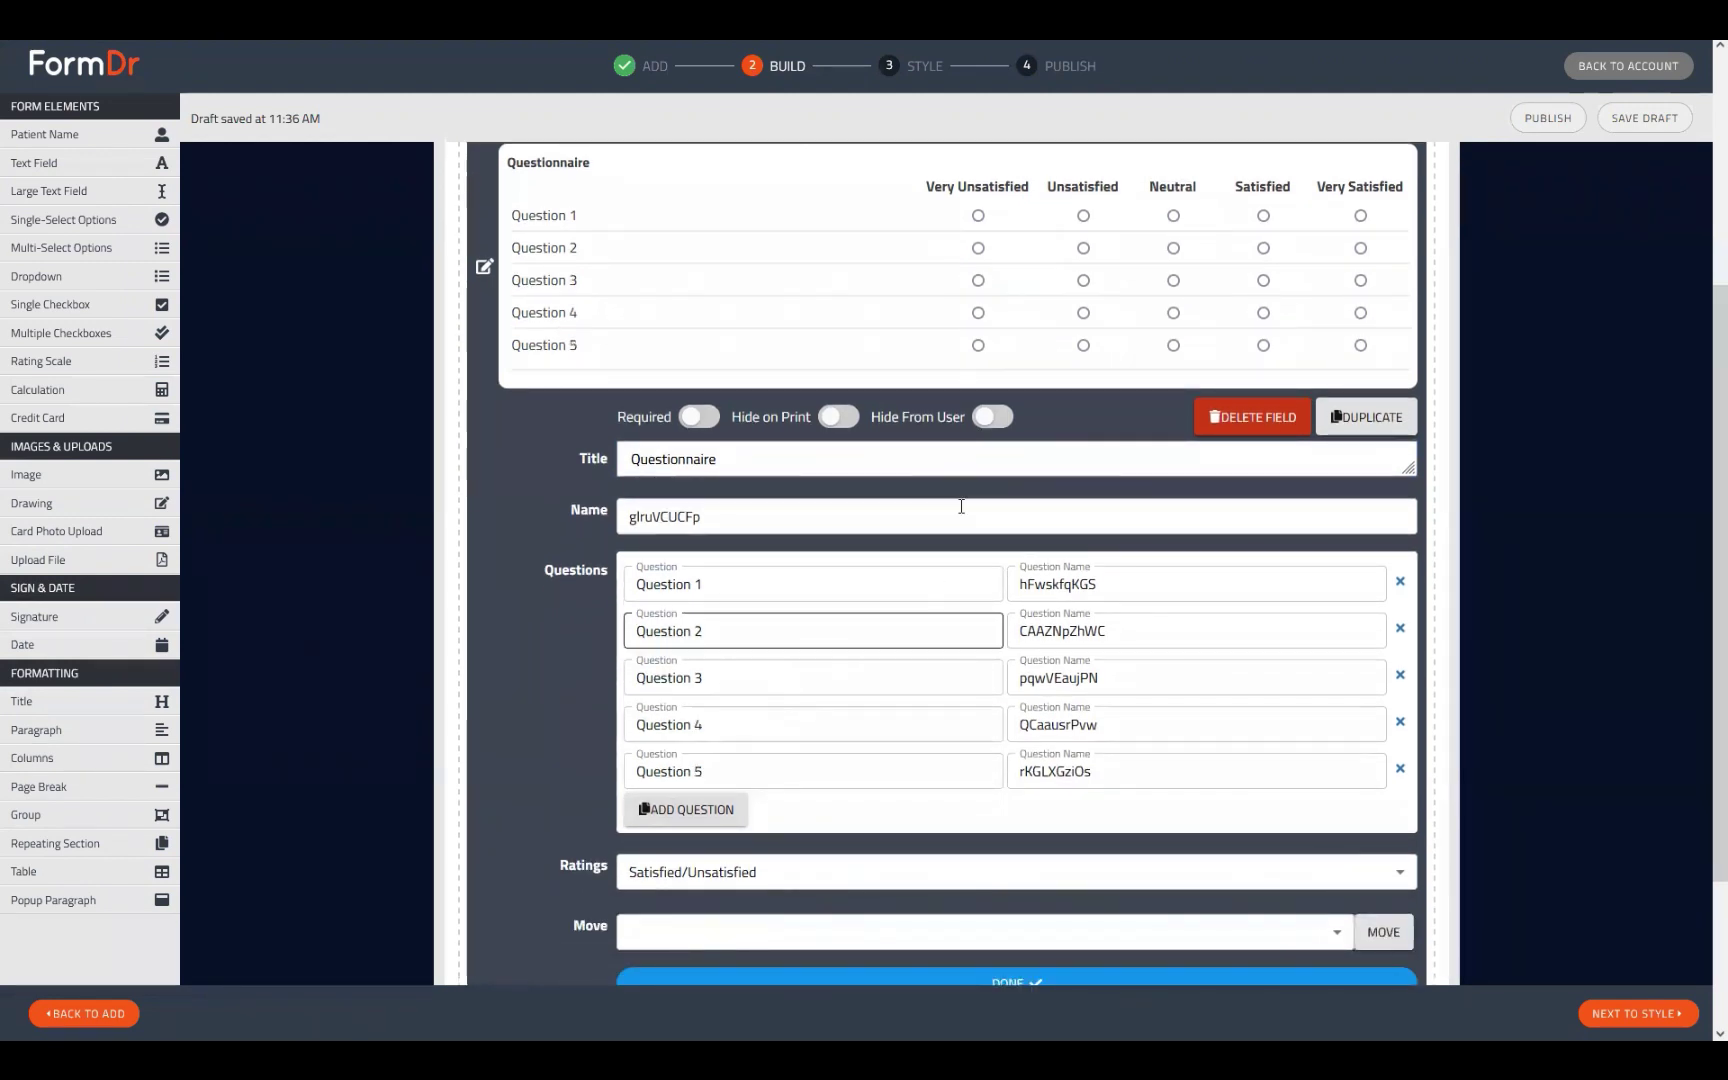
scroll(810, 567, down, 1)
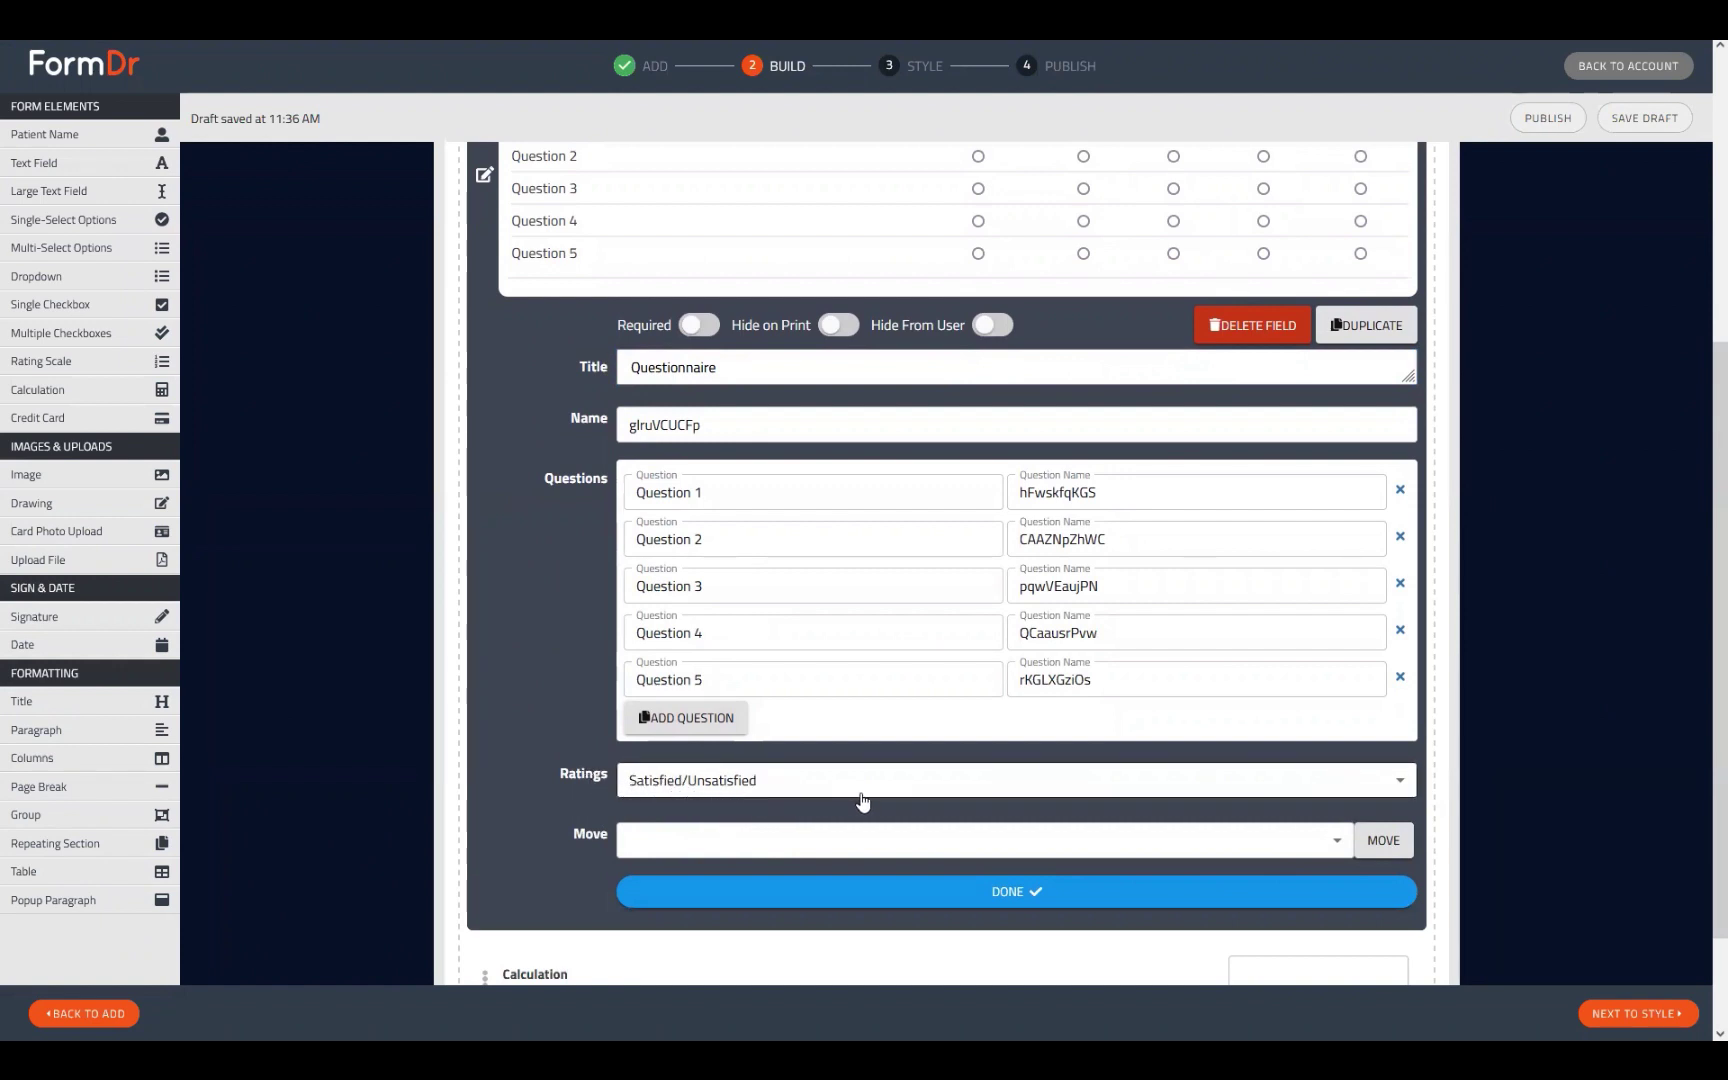
scroll(862, 800, up, 1)
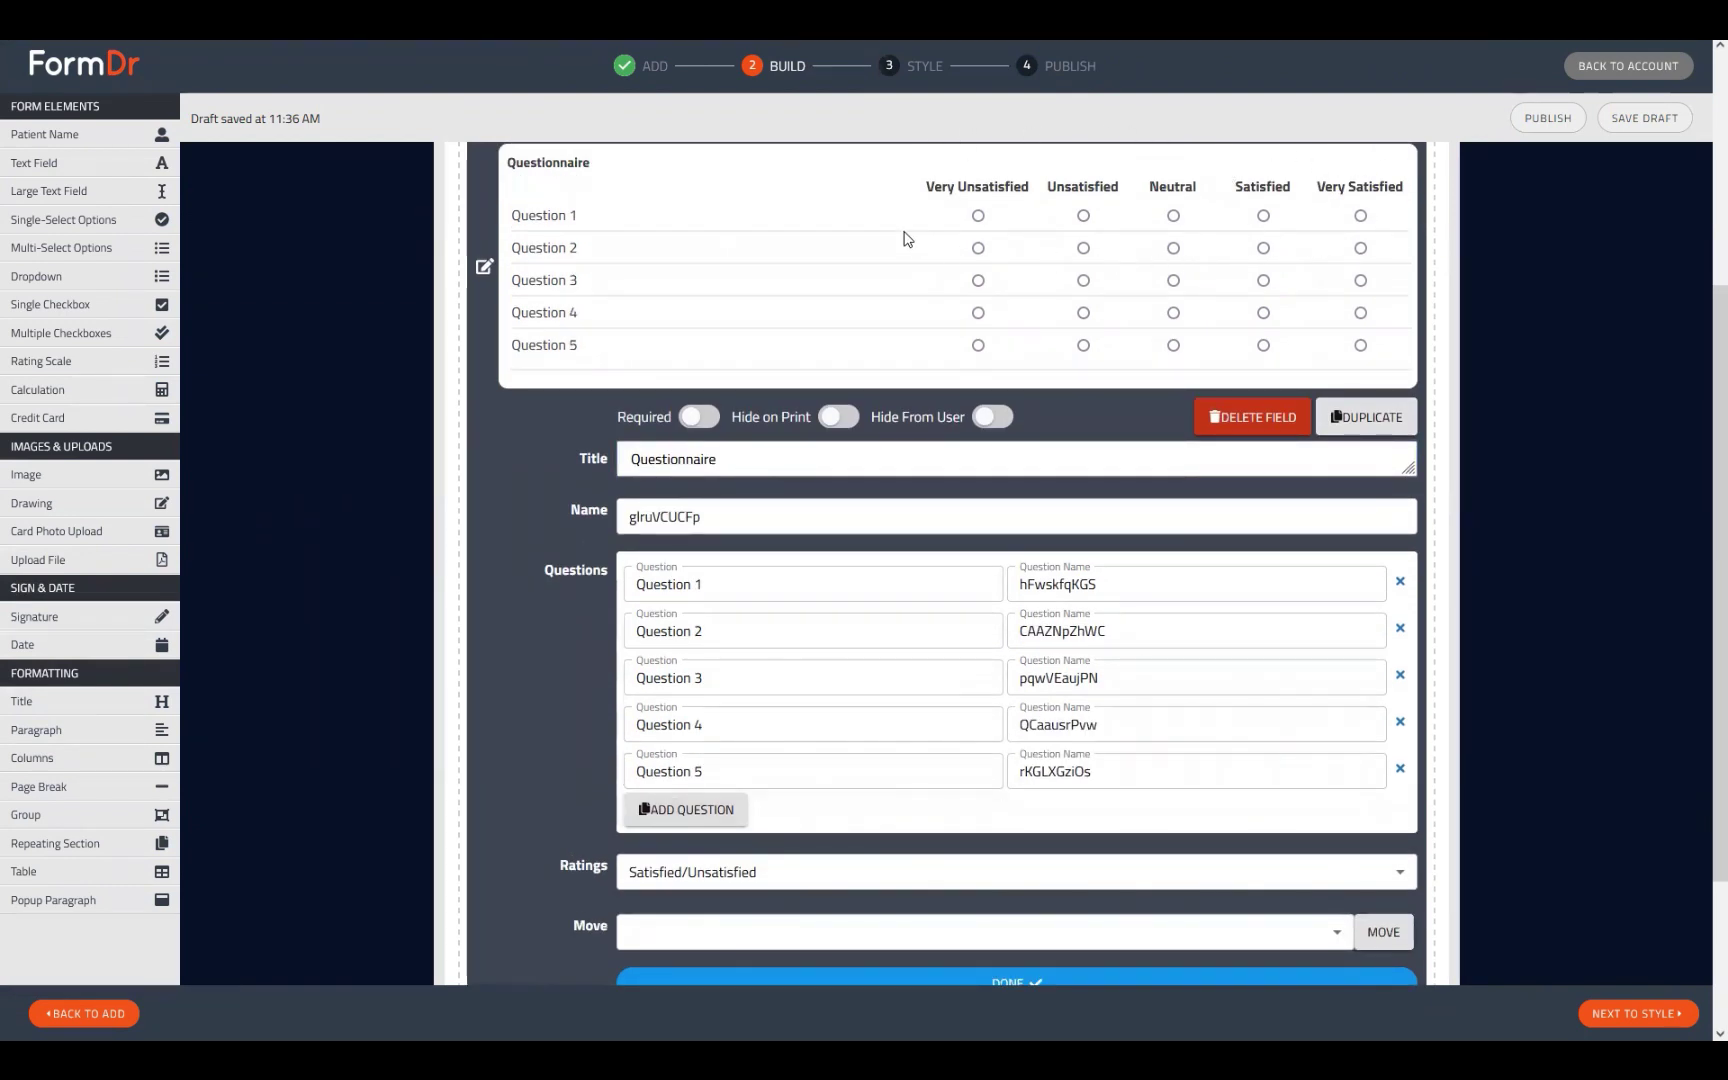
scroll(1270, 315, down, 1)
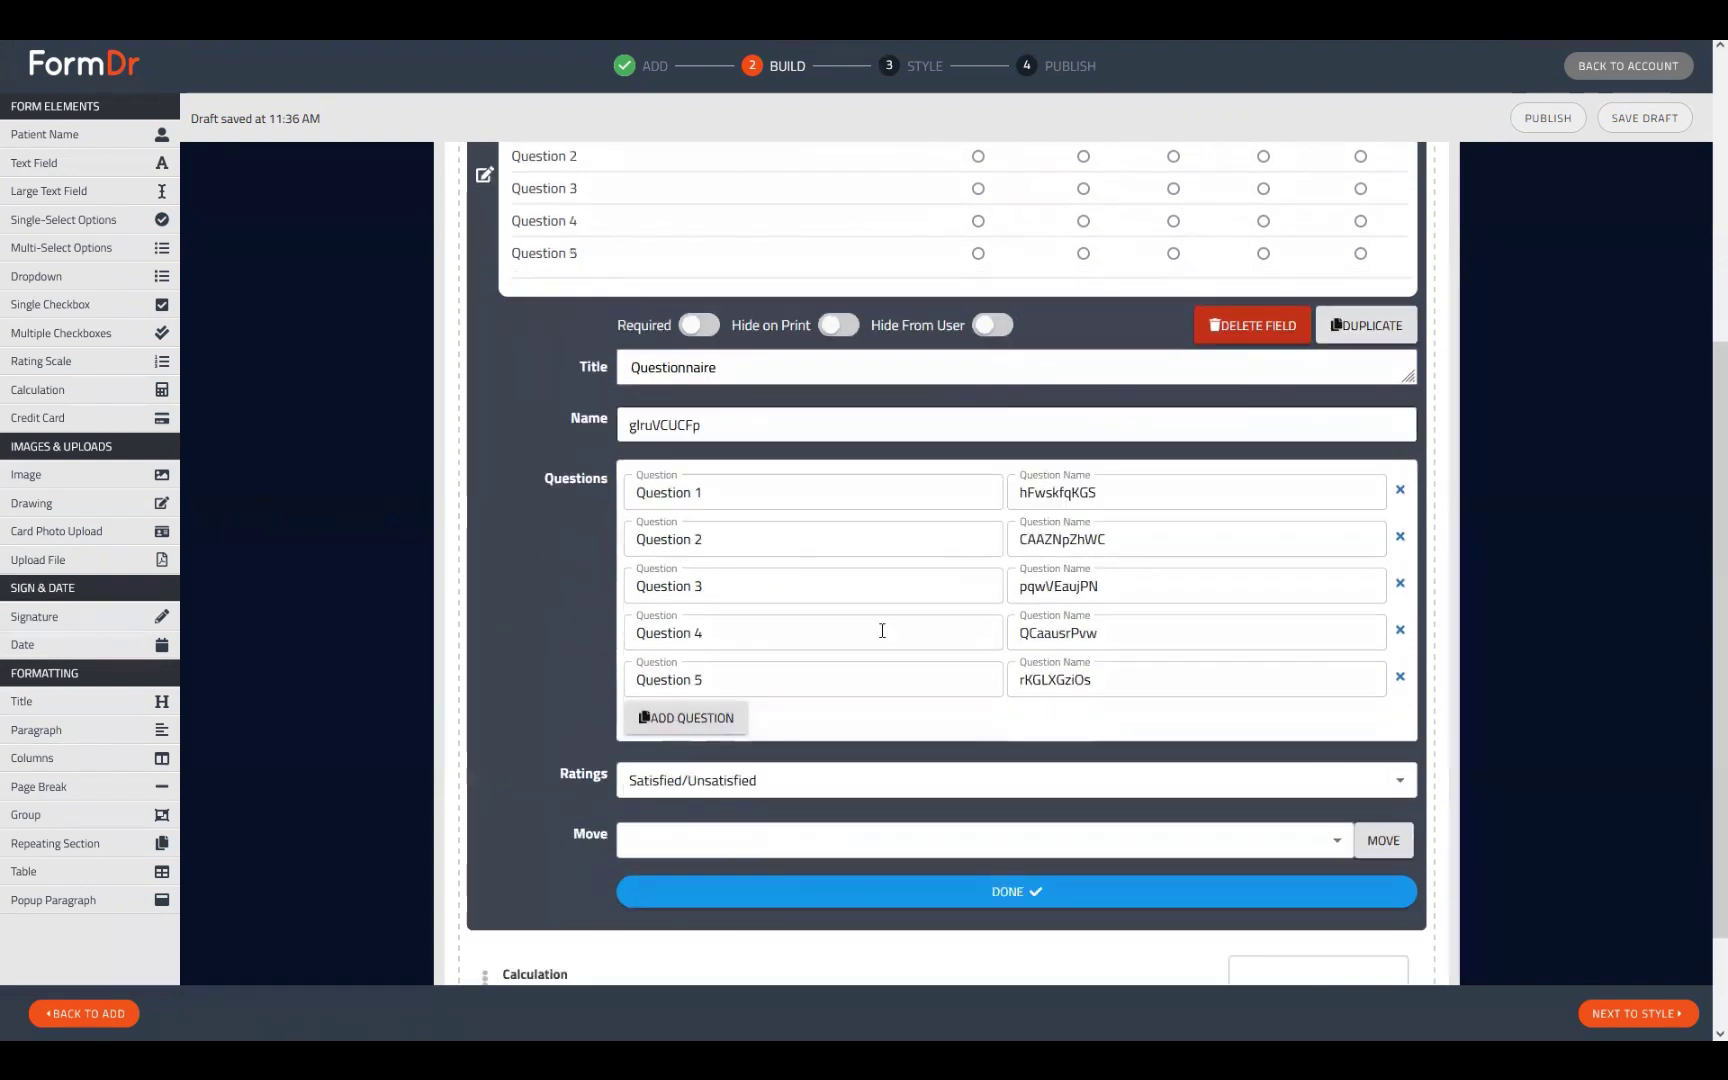
click(735, 782)
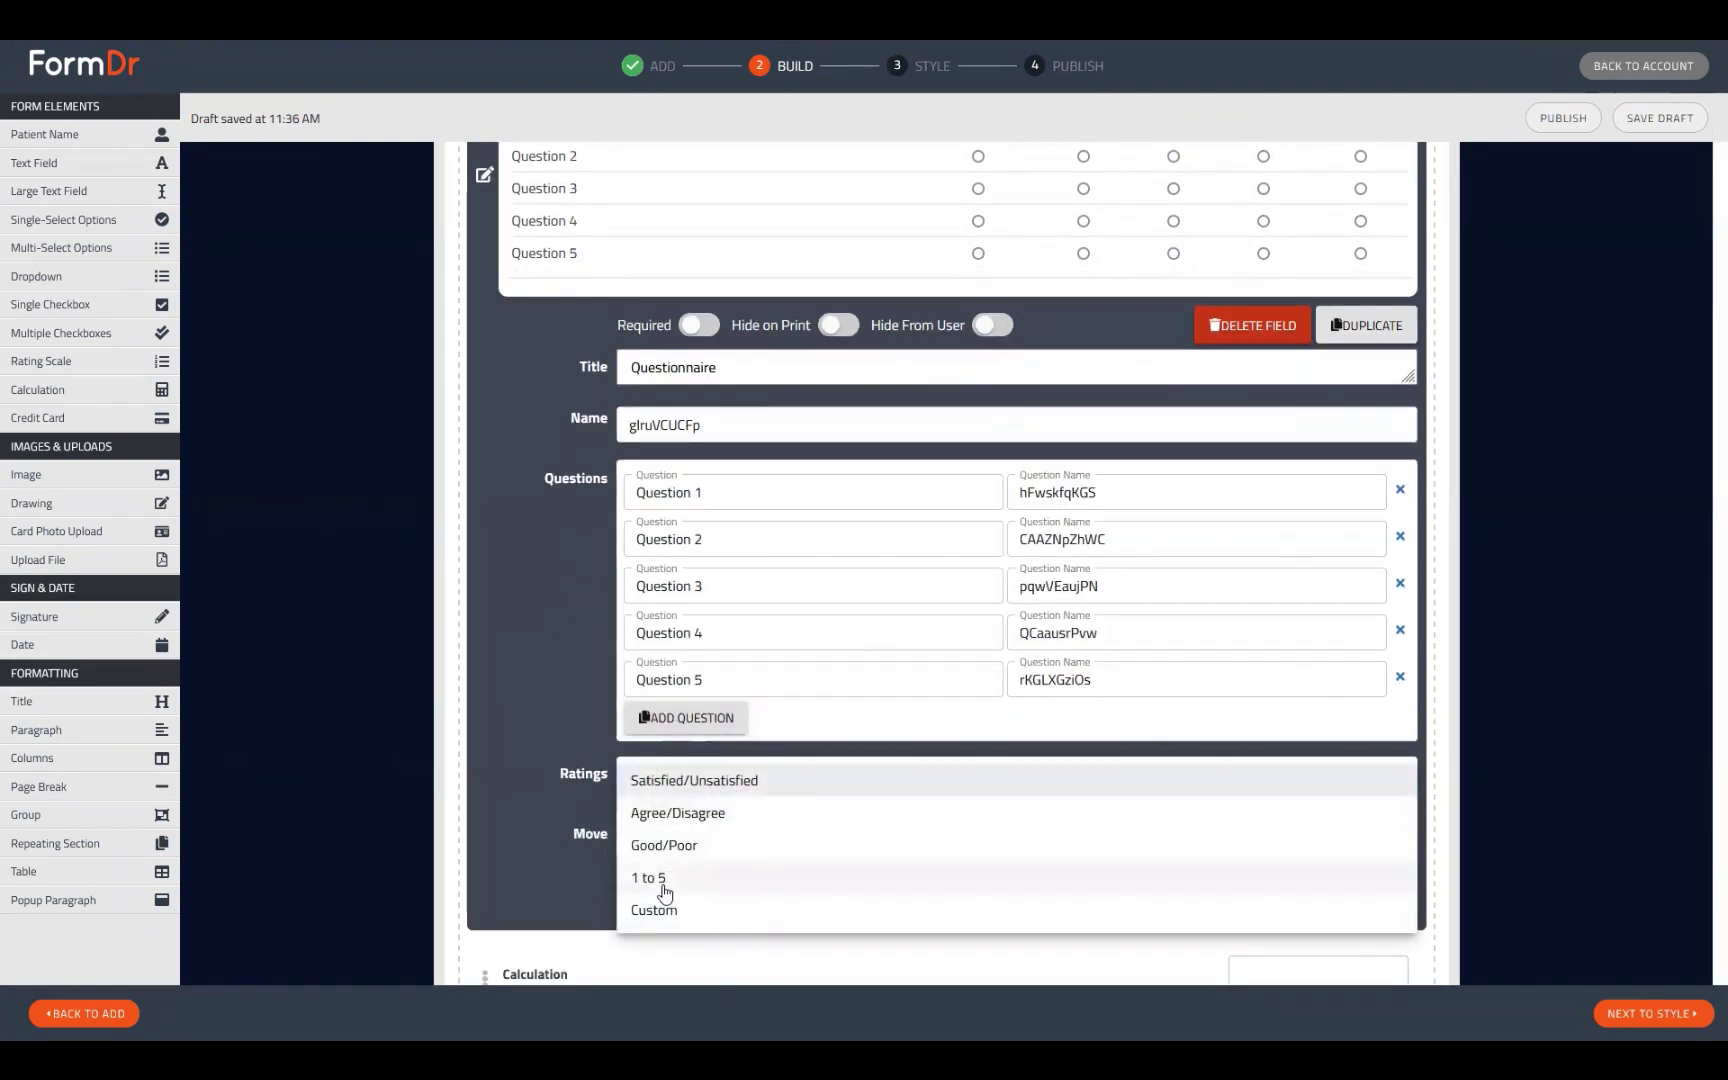
- Switch the scale to custom ratings and delete Very Unsatisfied and Very Satisfied
click(526, 799)
scroll(531, 814, down, 2)
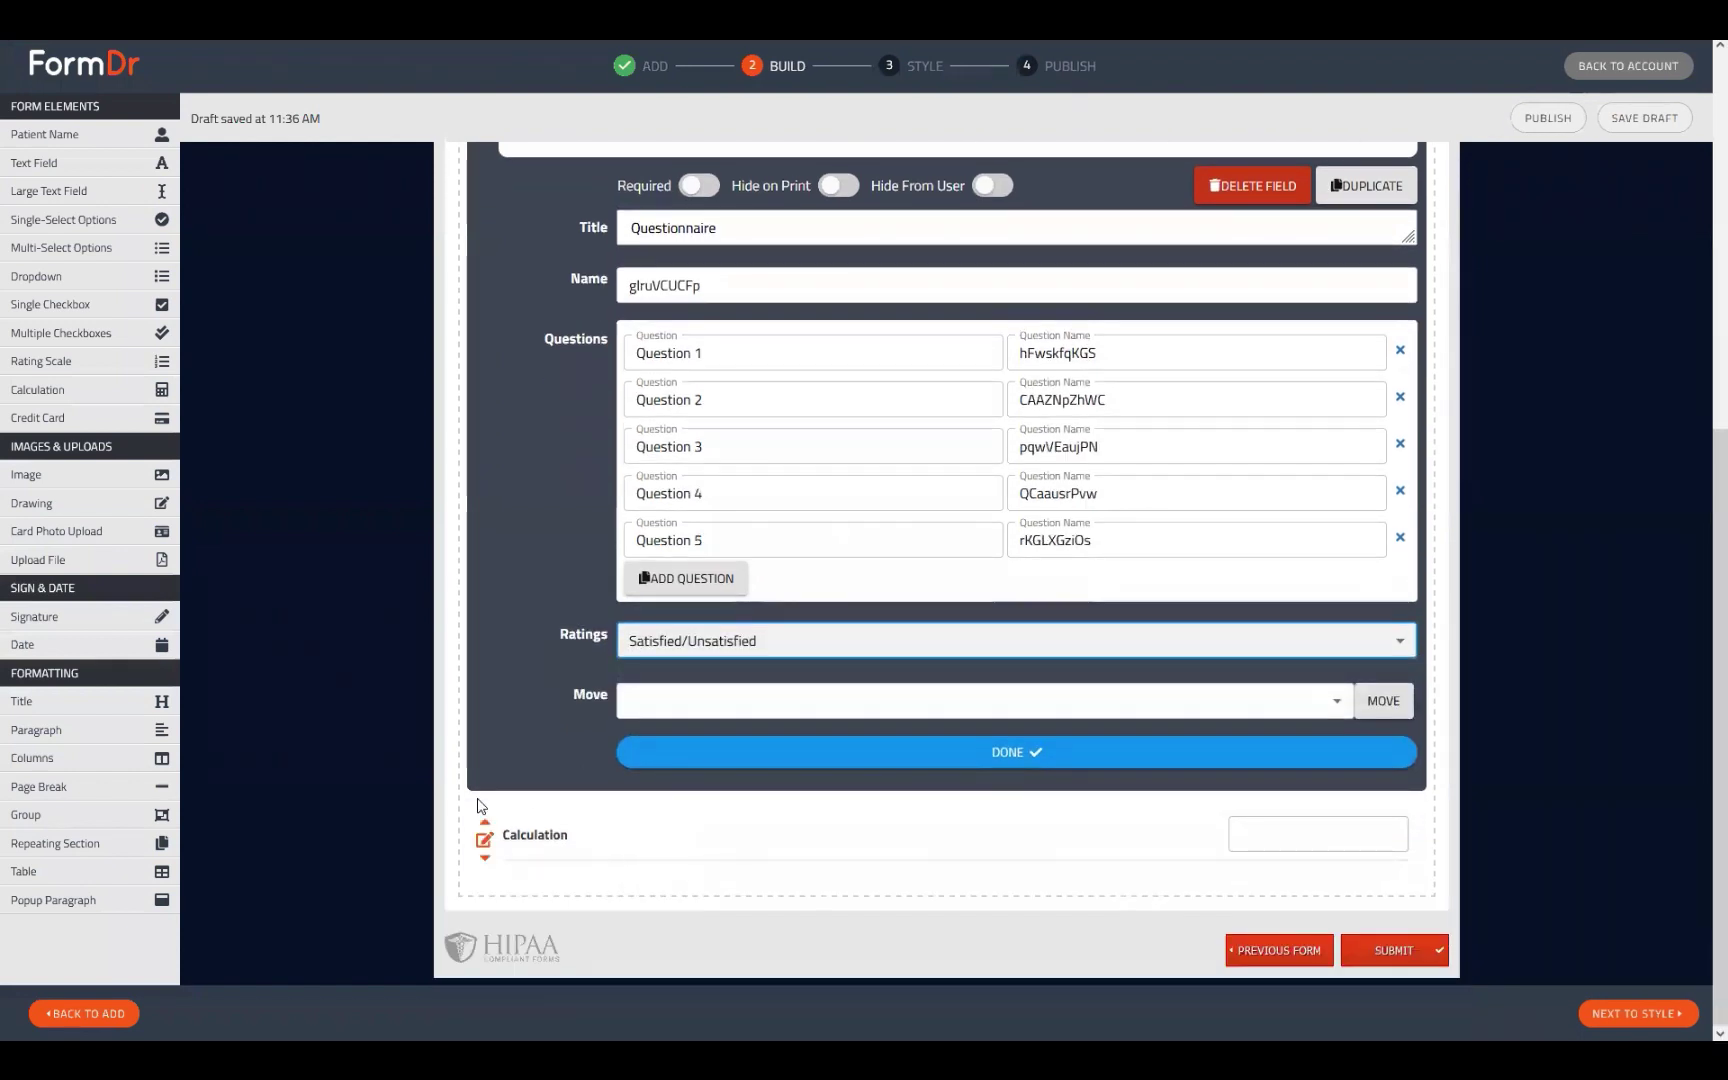
click(724, 648)
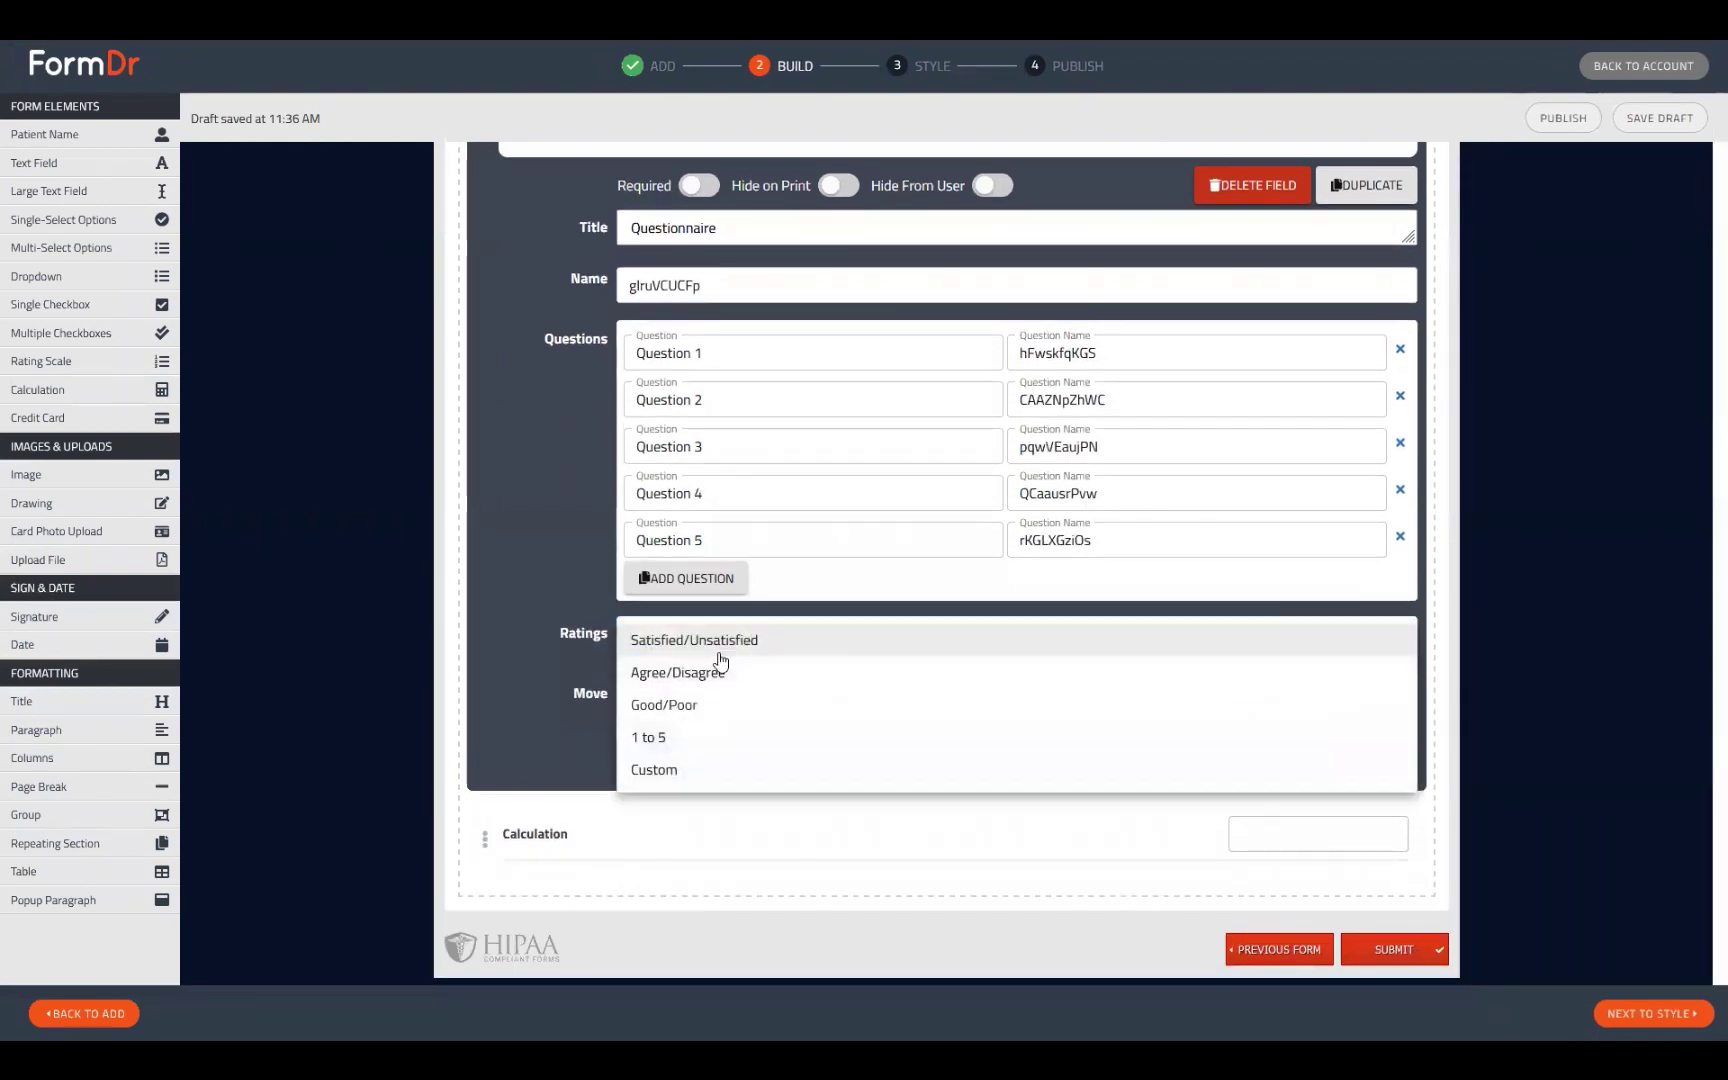
click(675, 772)
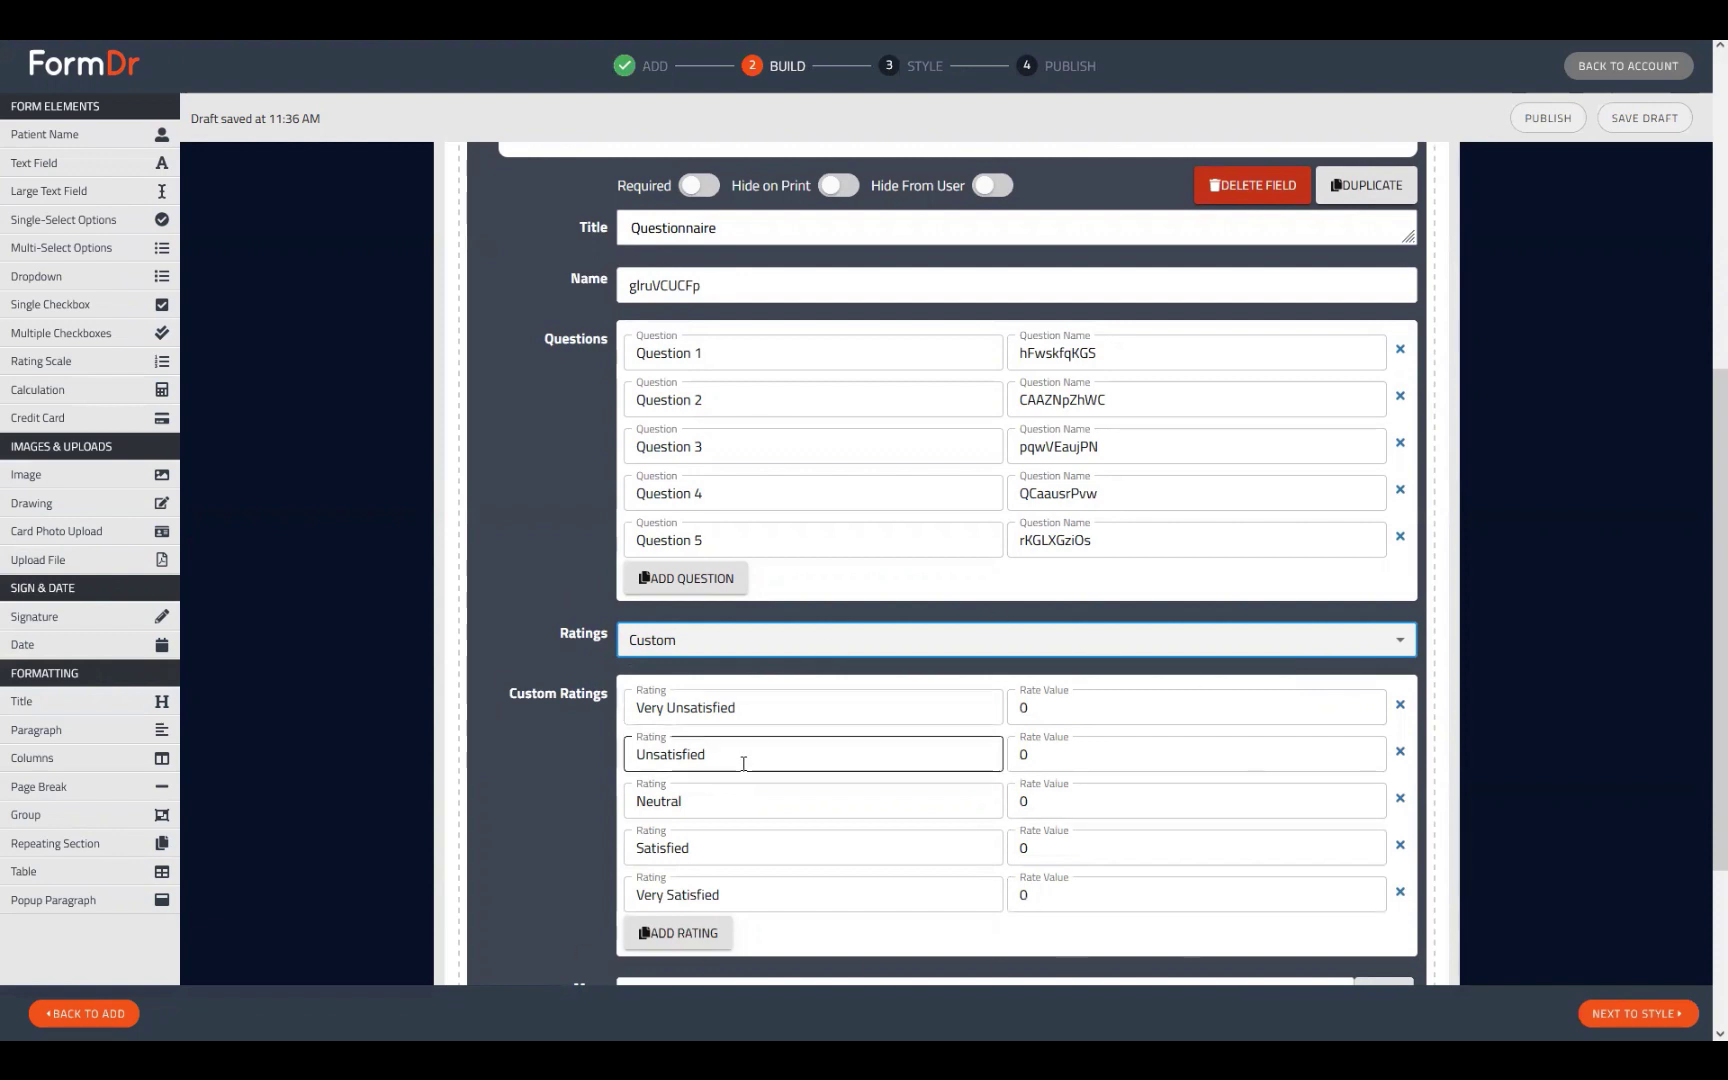
scroll(831, 758, up, 4)
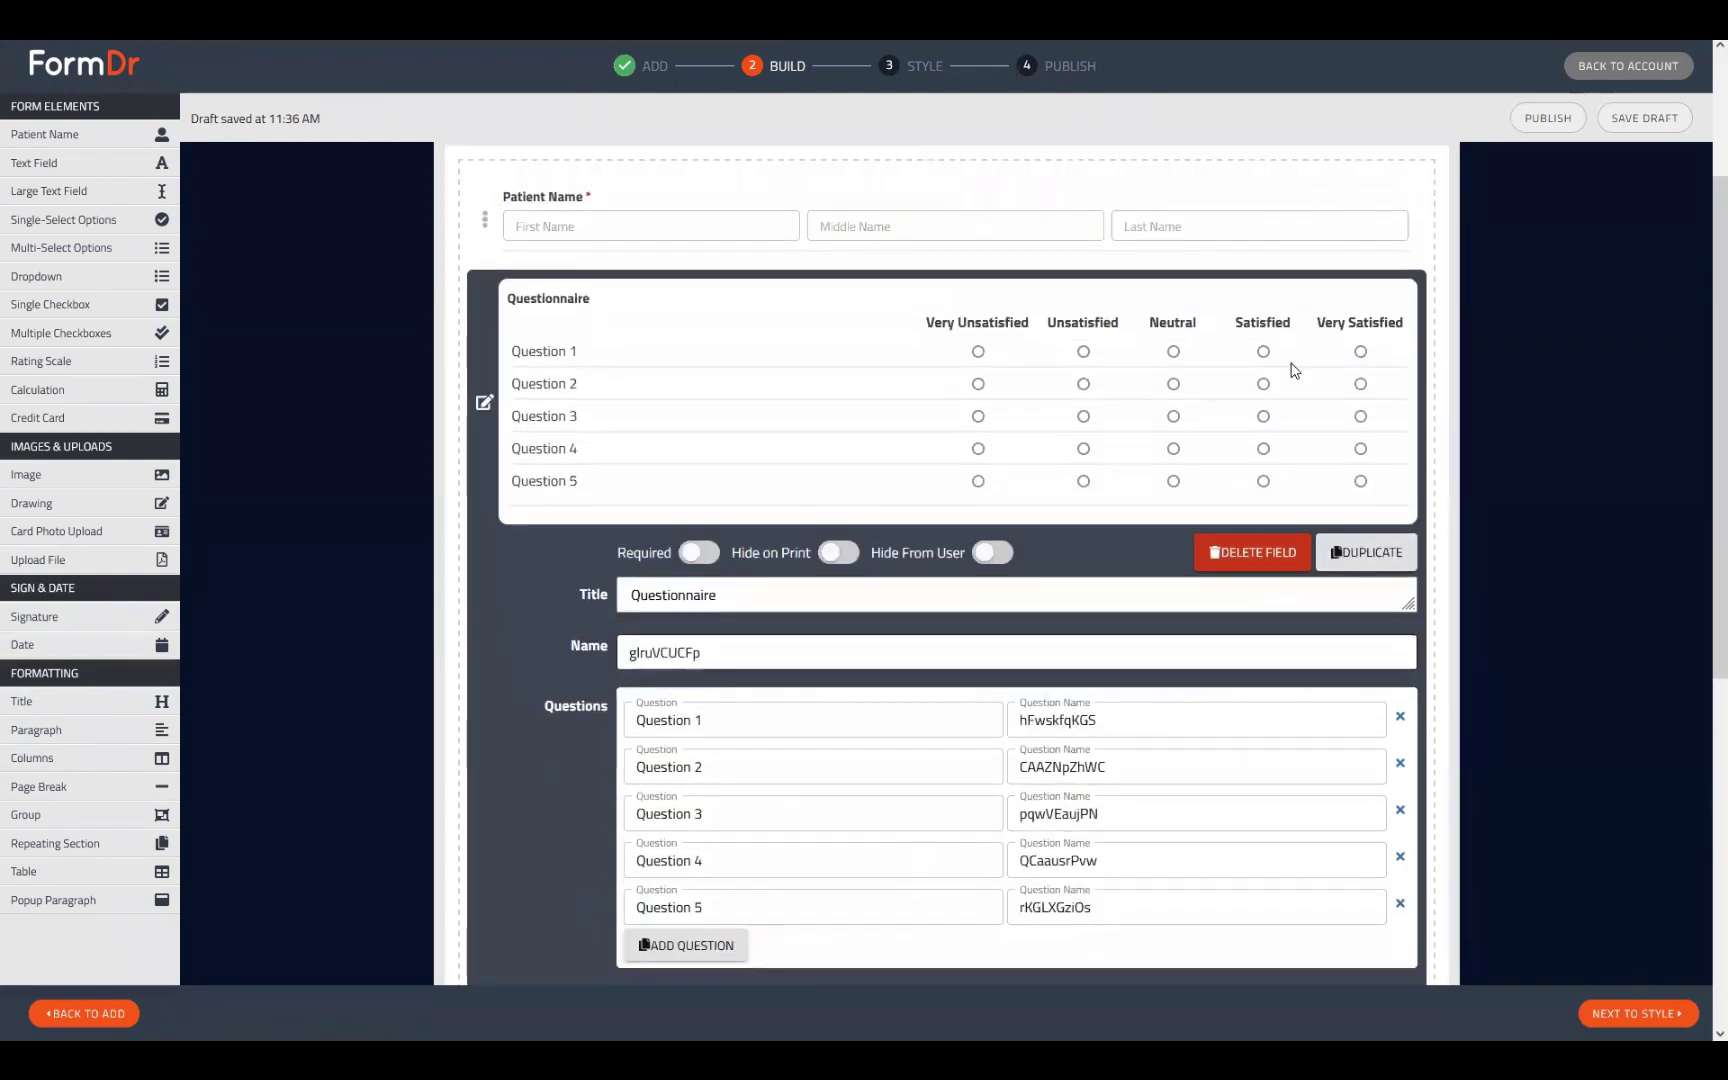
scroll(1051, 327, down, 5)
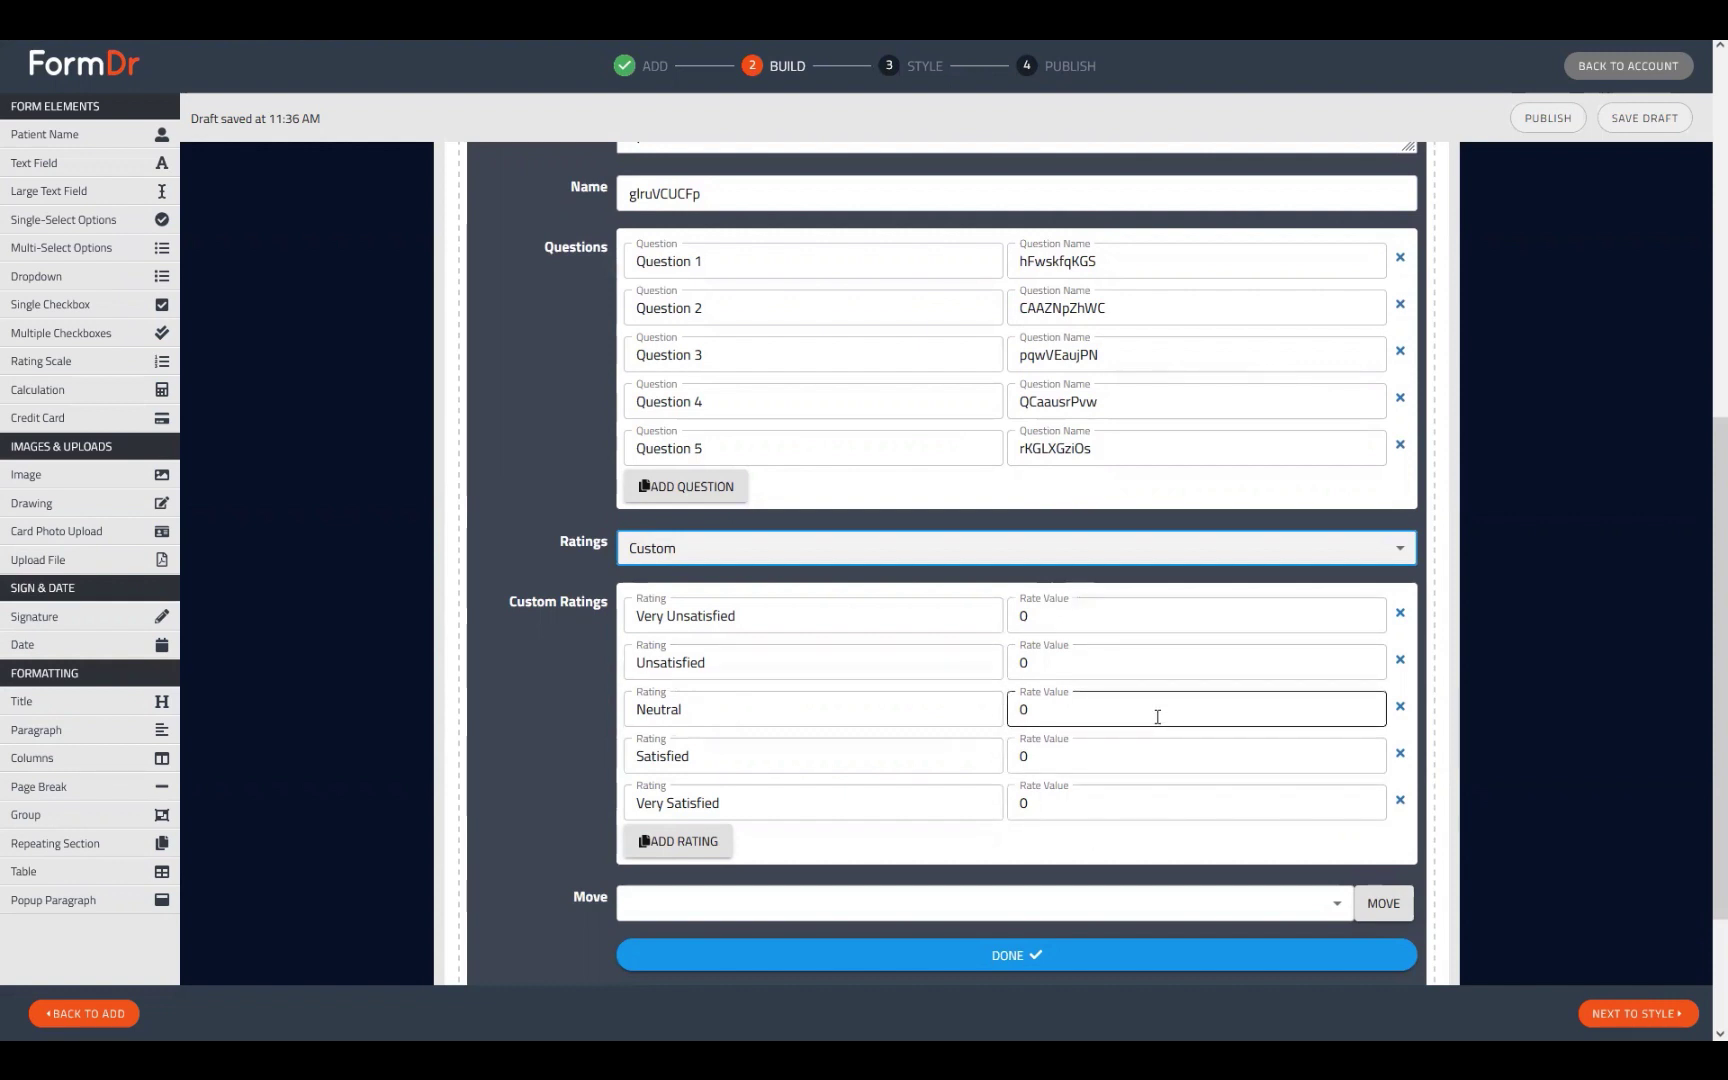
scroll(1157, 717, down, 1)
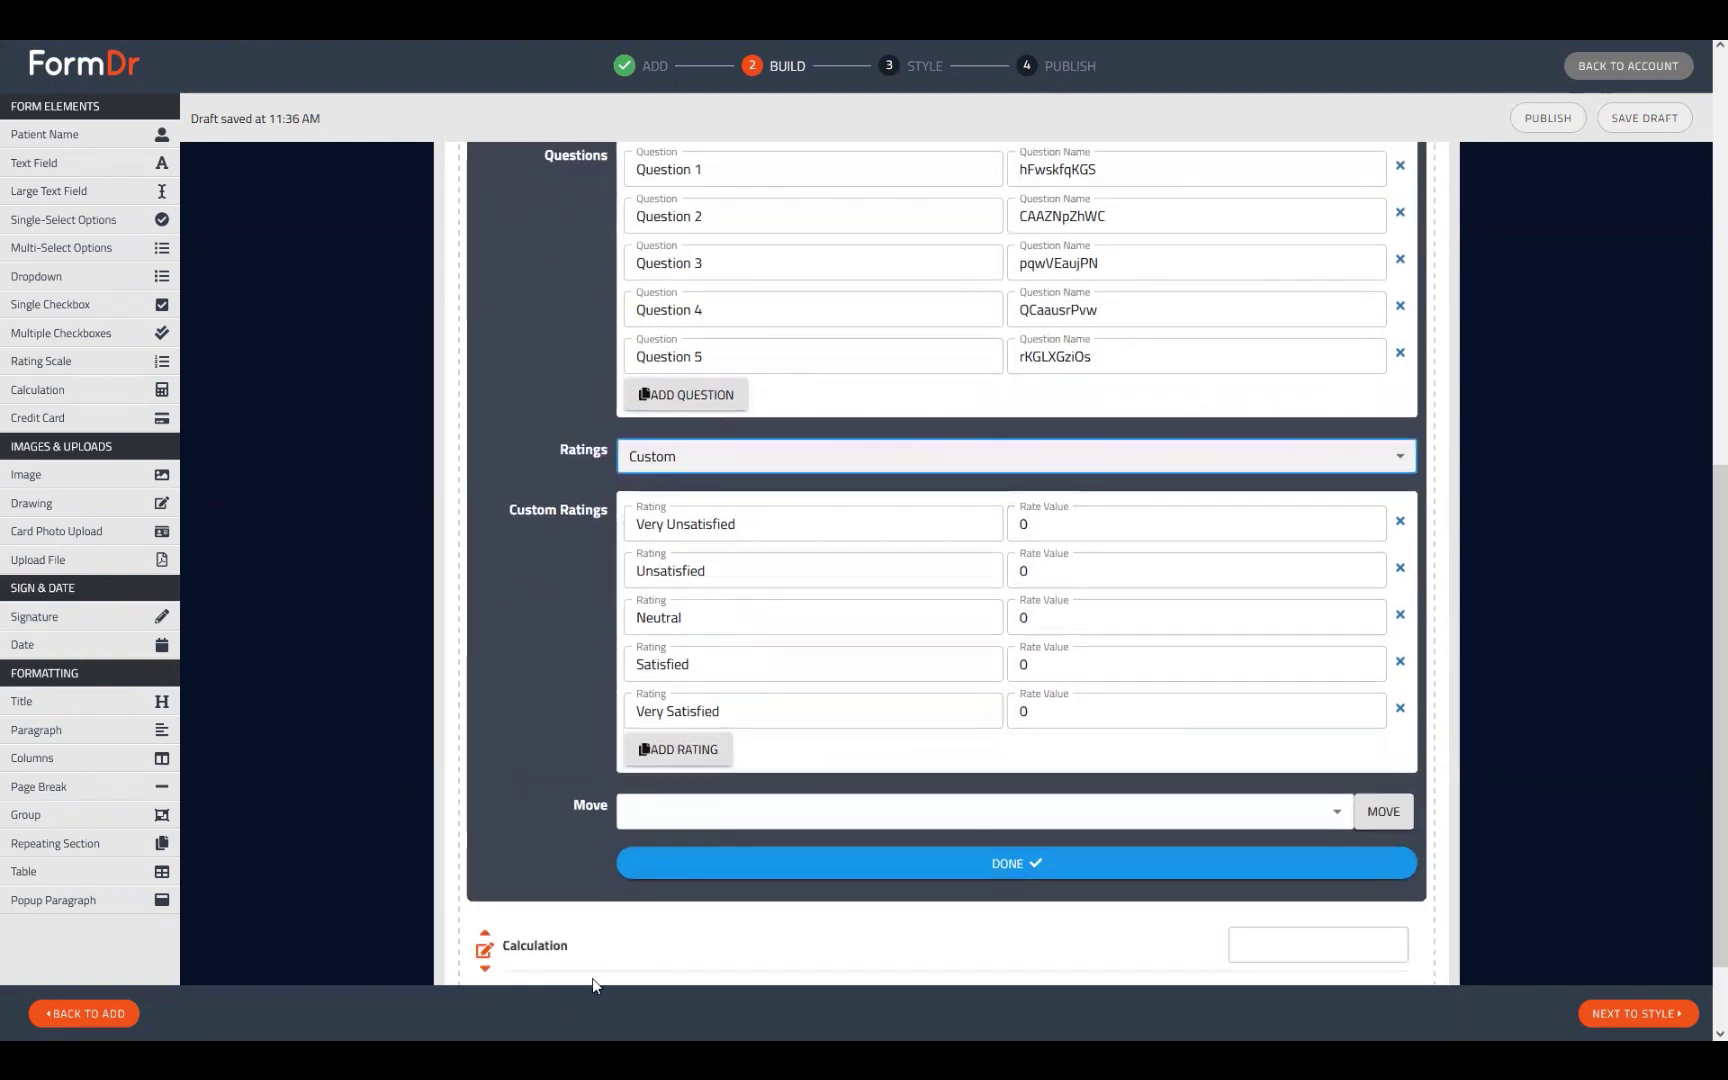
click(1401, 524)
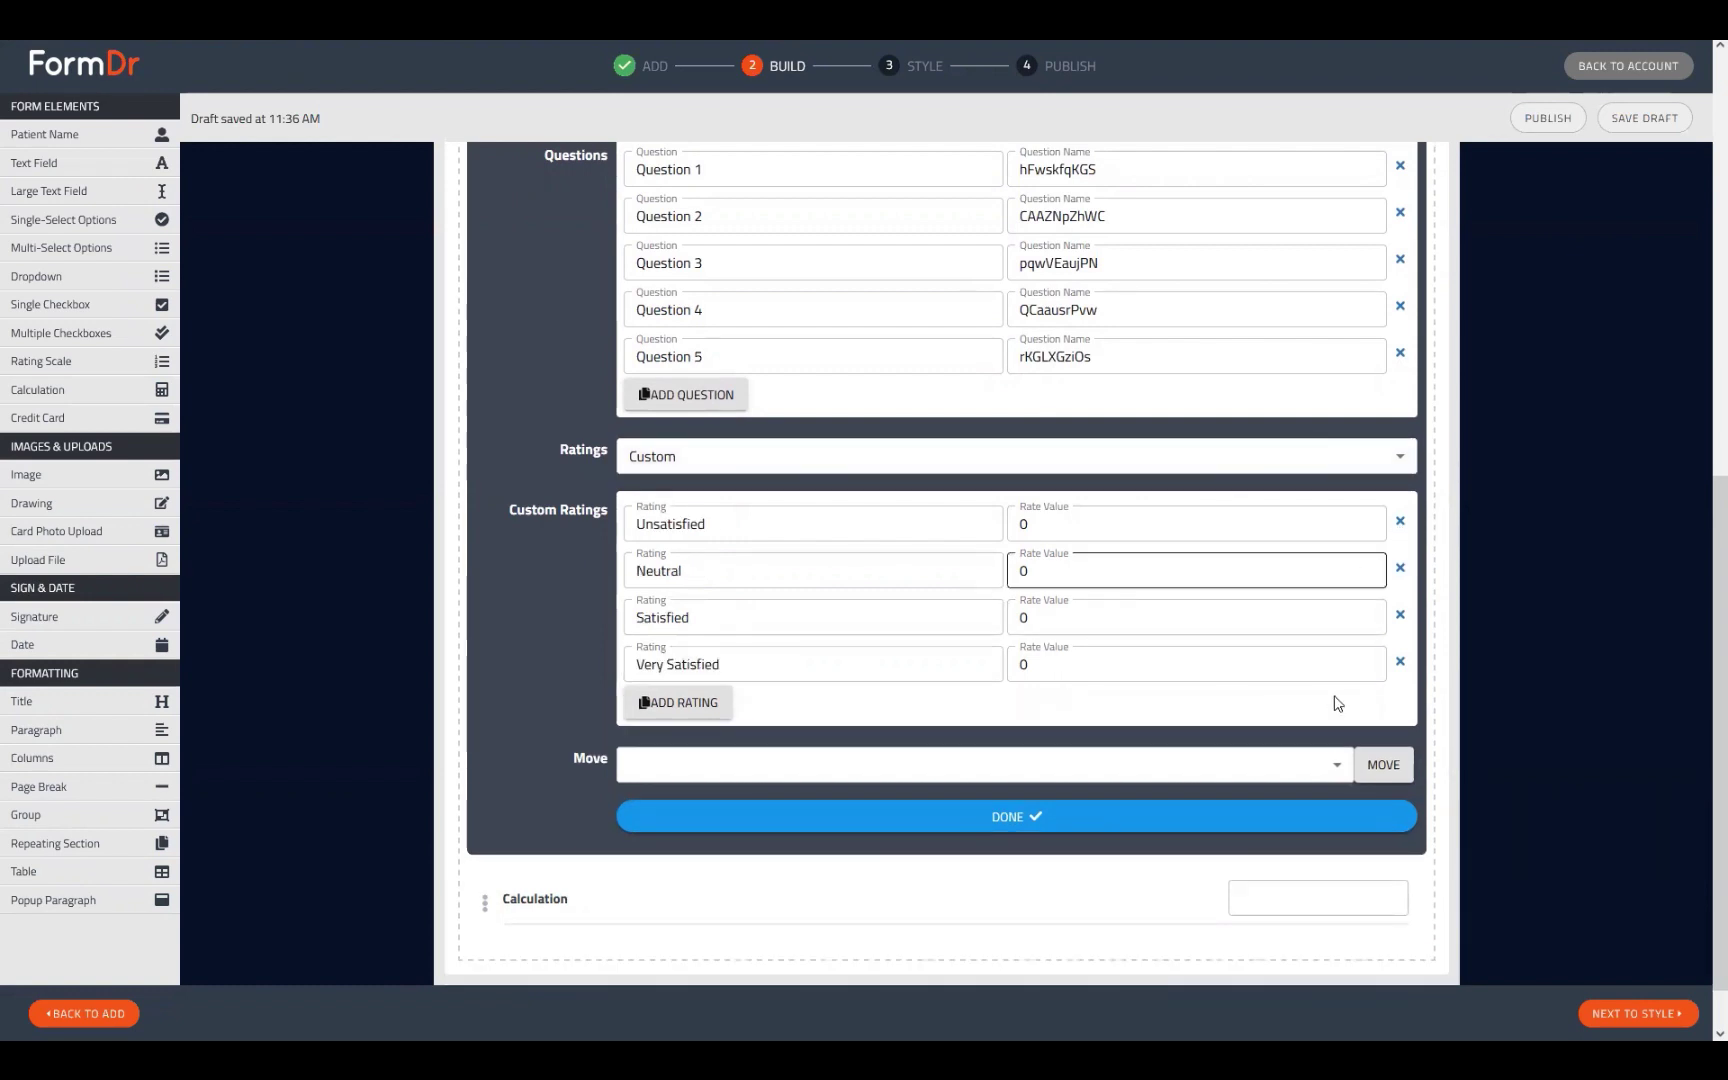
click(1401, 664)
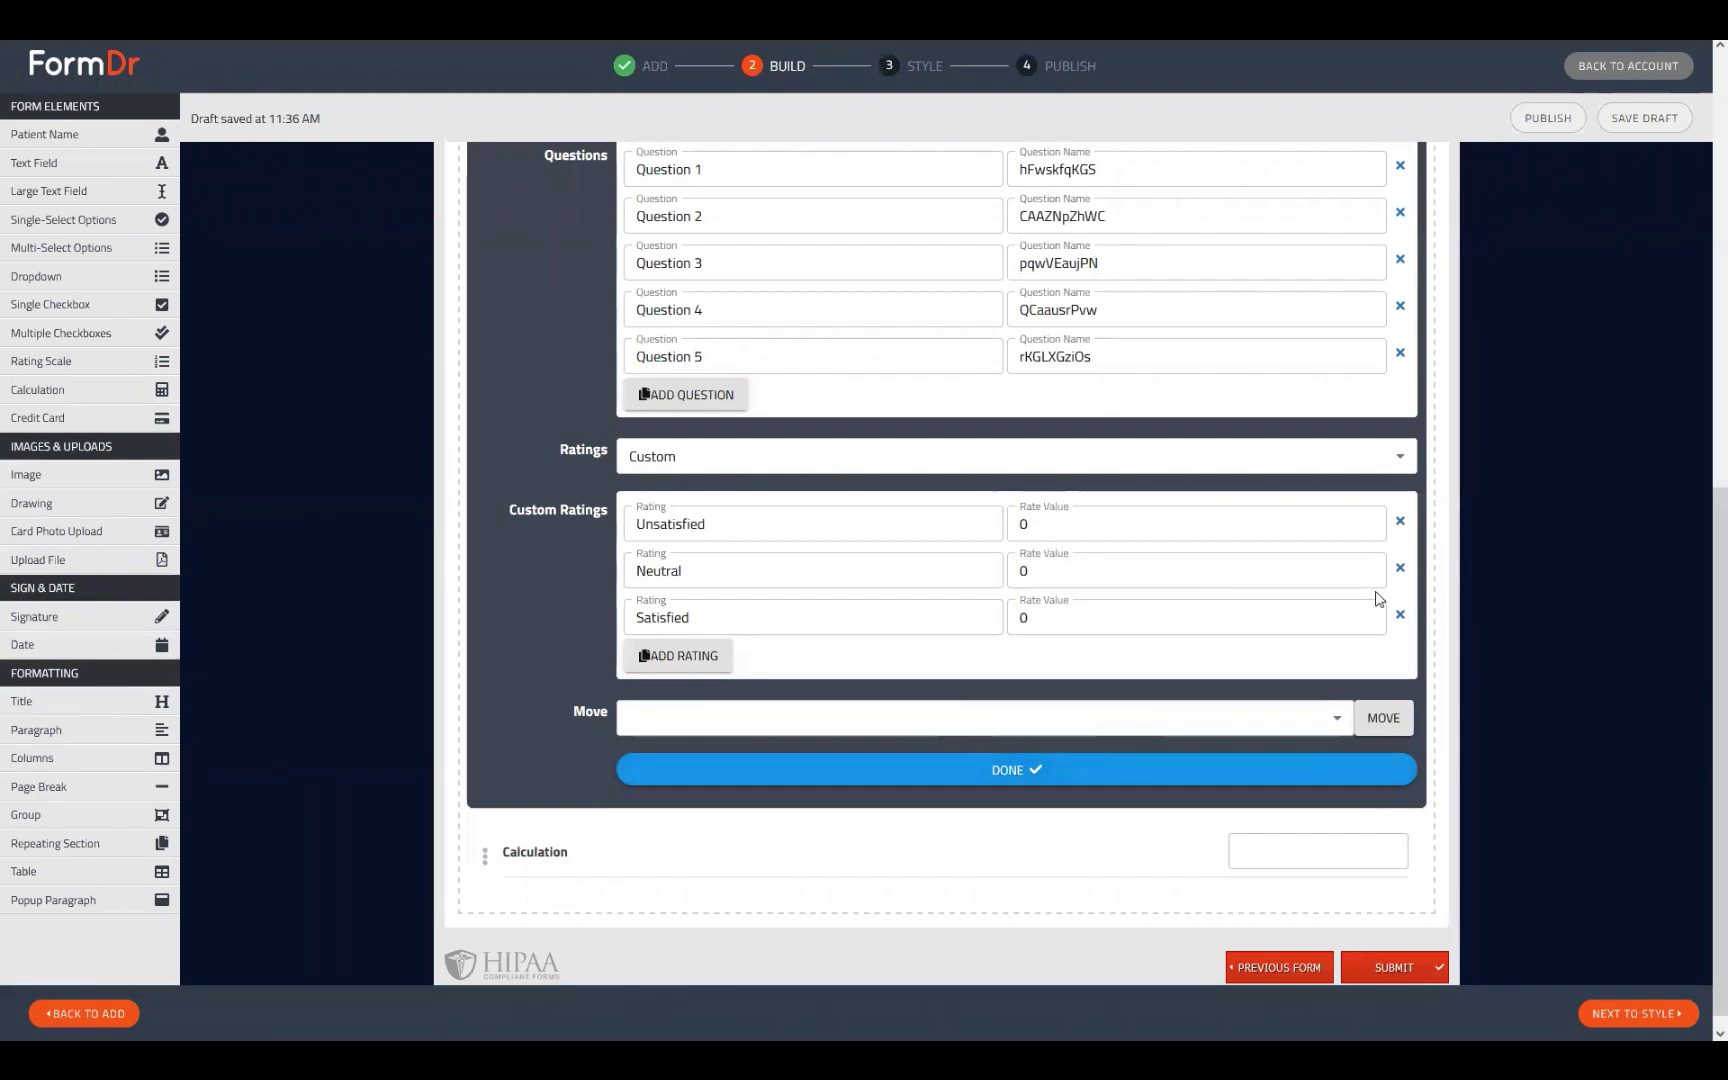
- Set the Neutral rating's value to 1 and select Satisfied's value for 2
scroll(1138, 787, up, 2)
click(1103, 802)
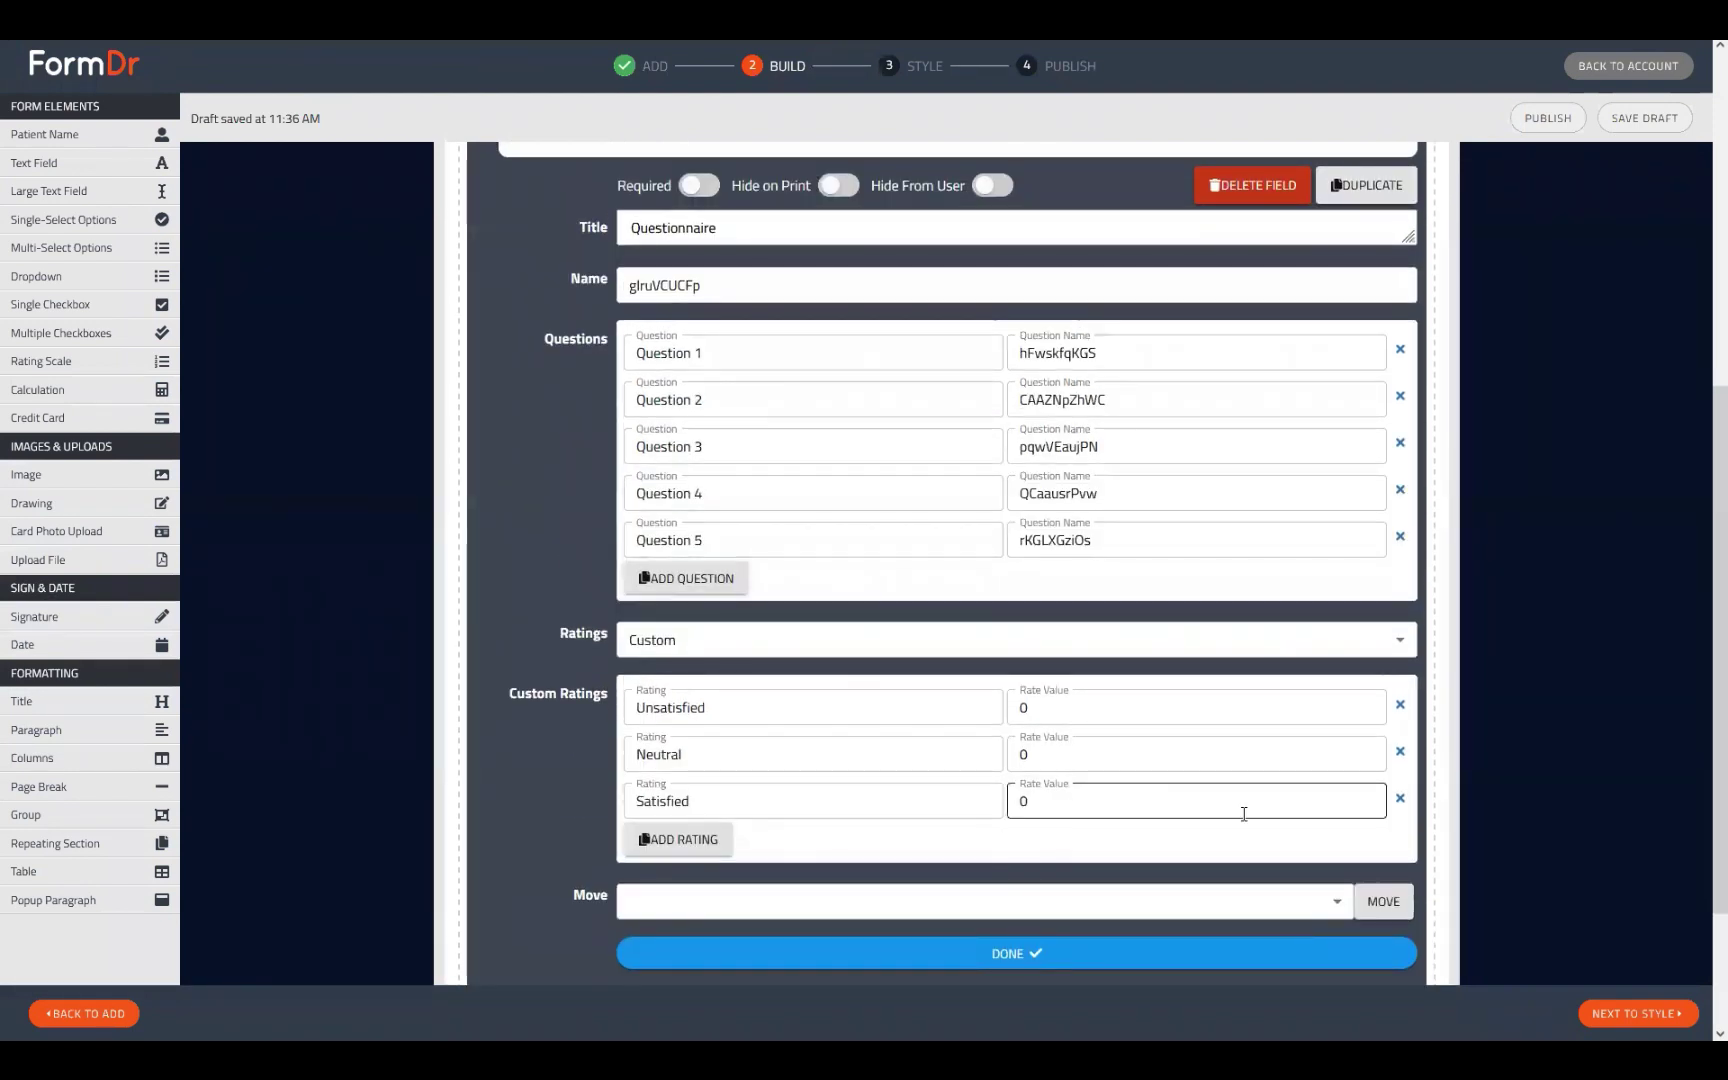
click(953, 685)
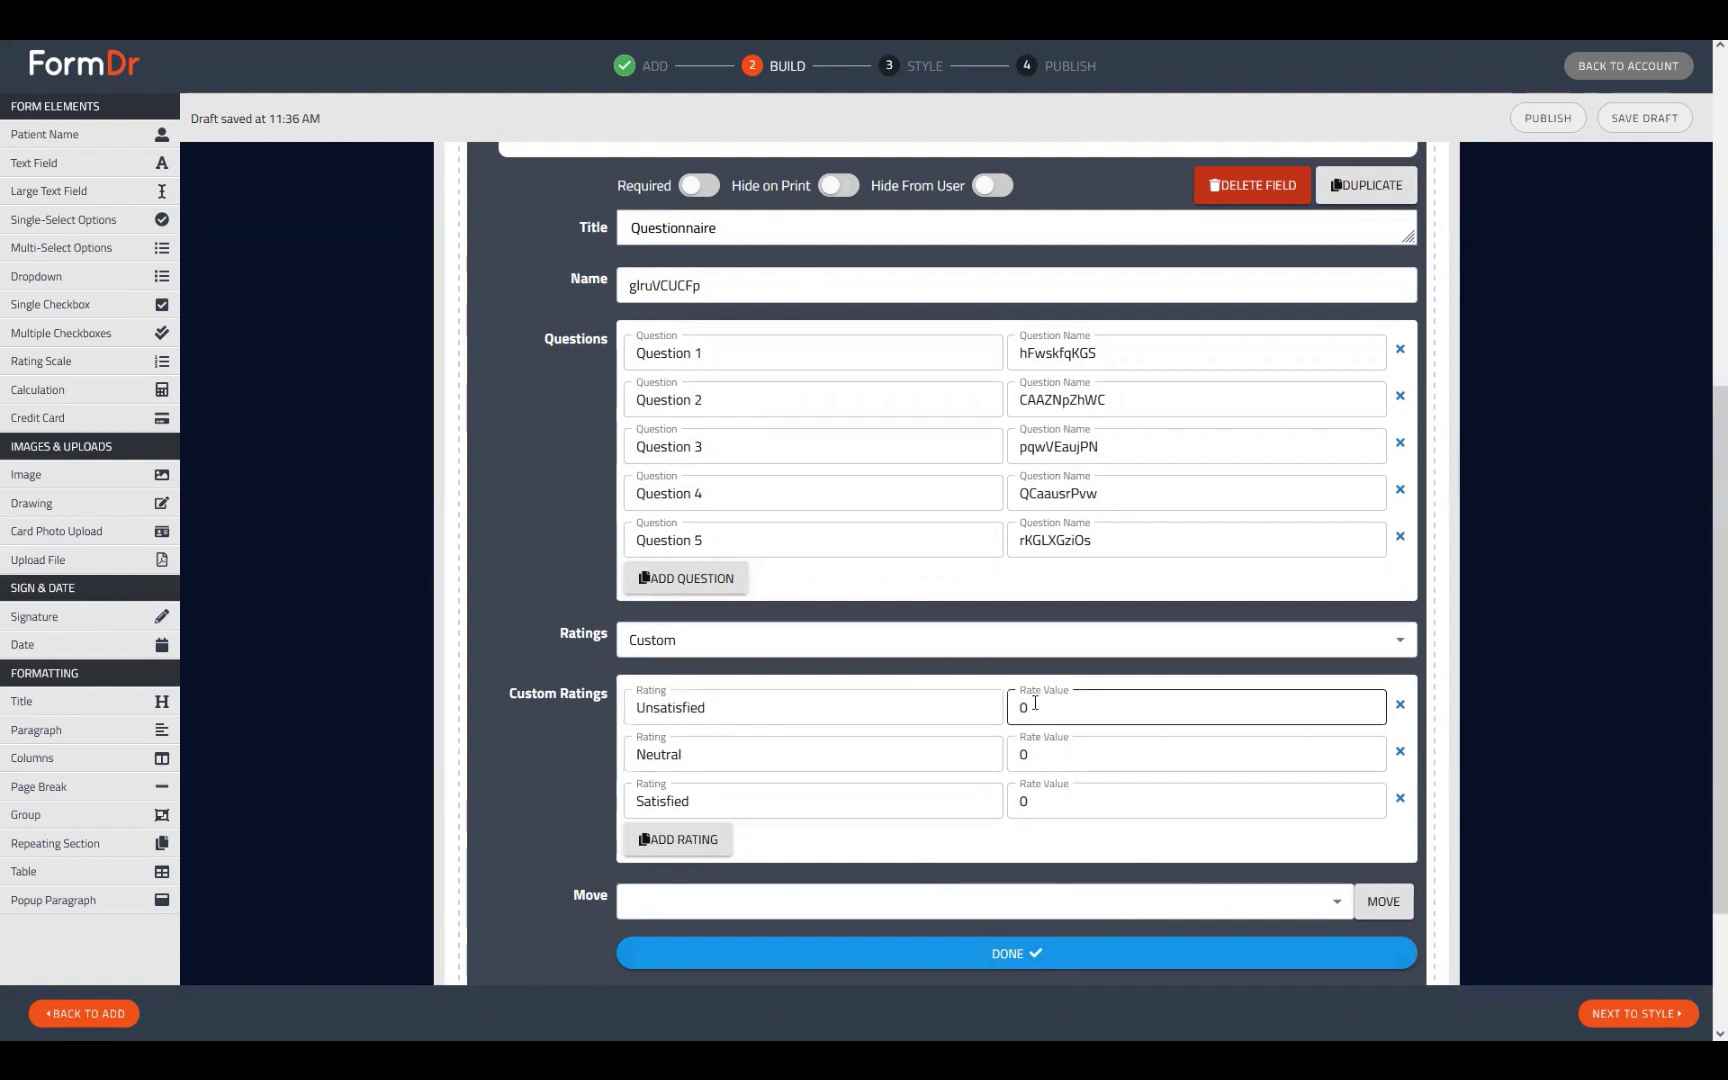
double_click(1069, 762)
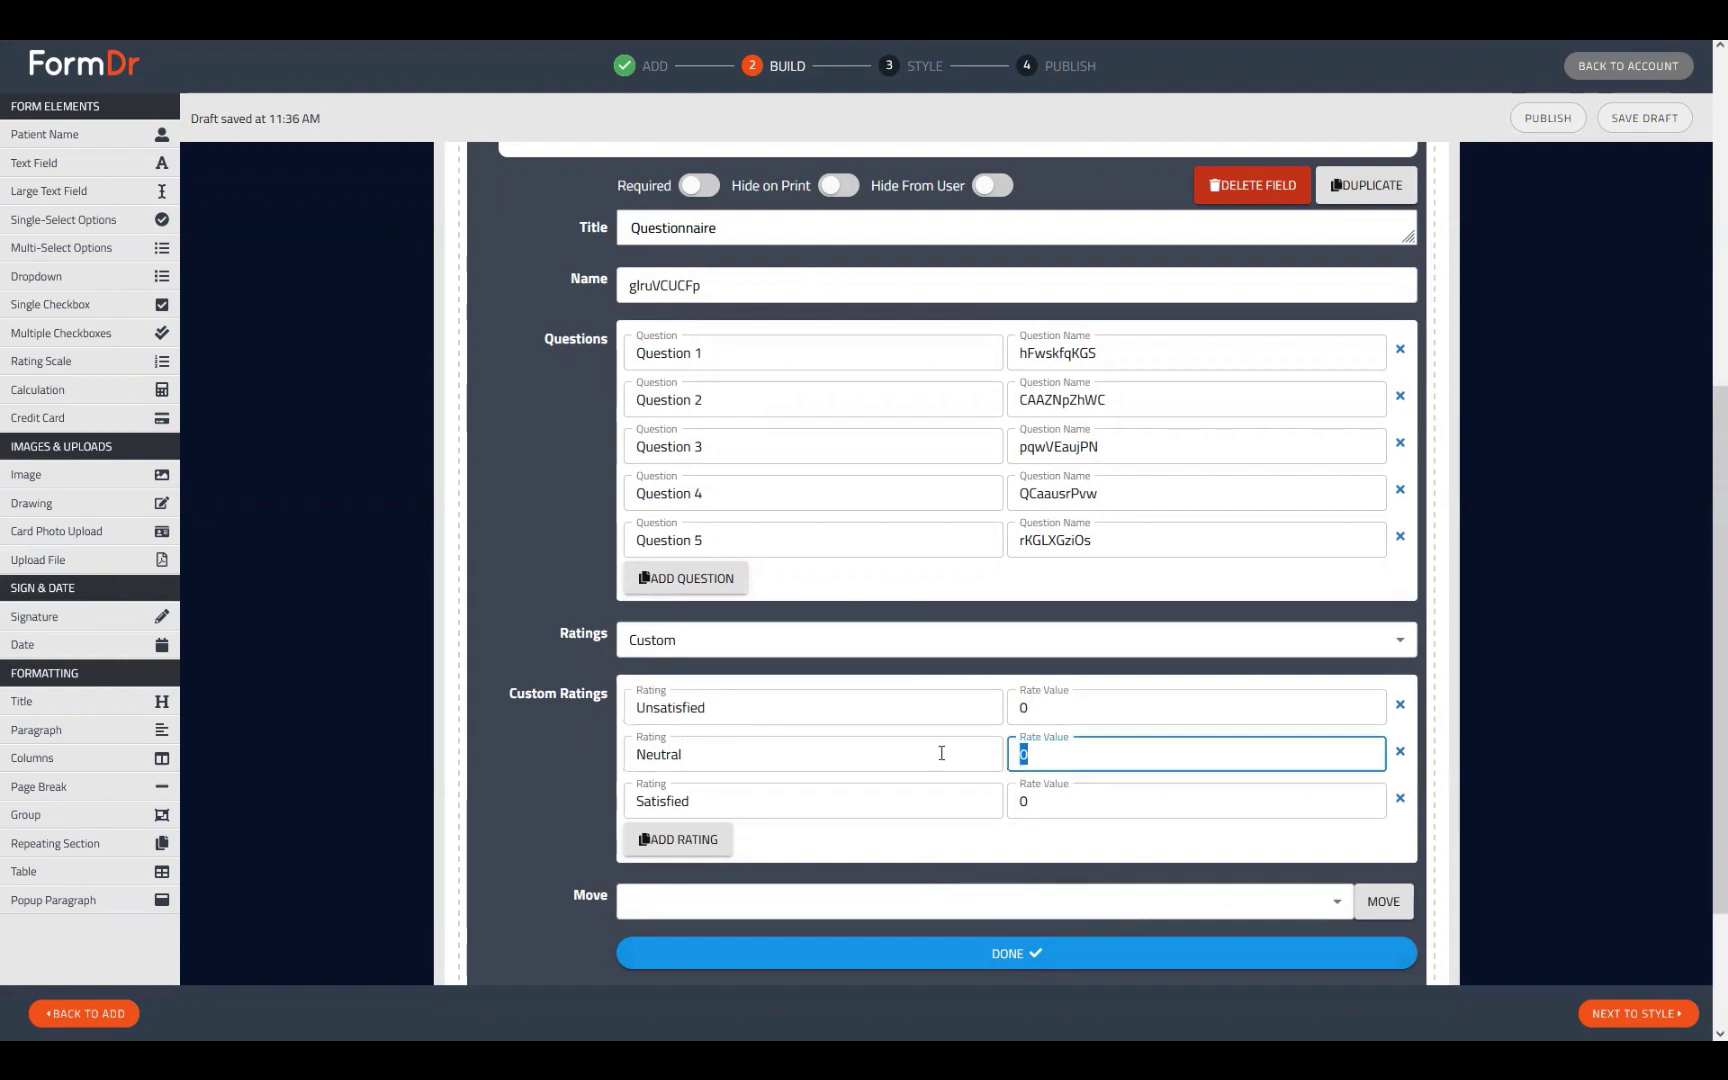
text(1)
click(1049, 810)
key(ctrl+a)
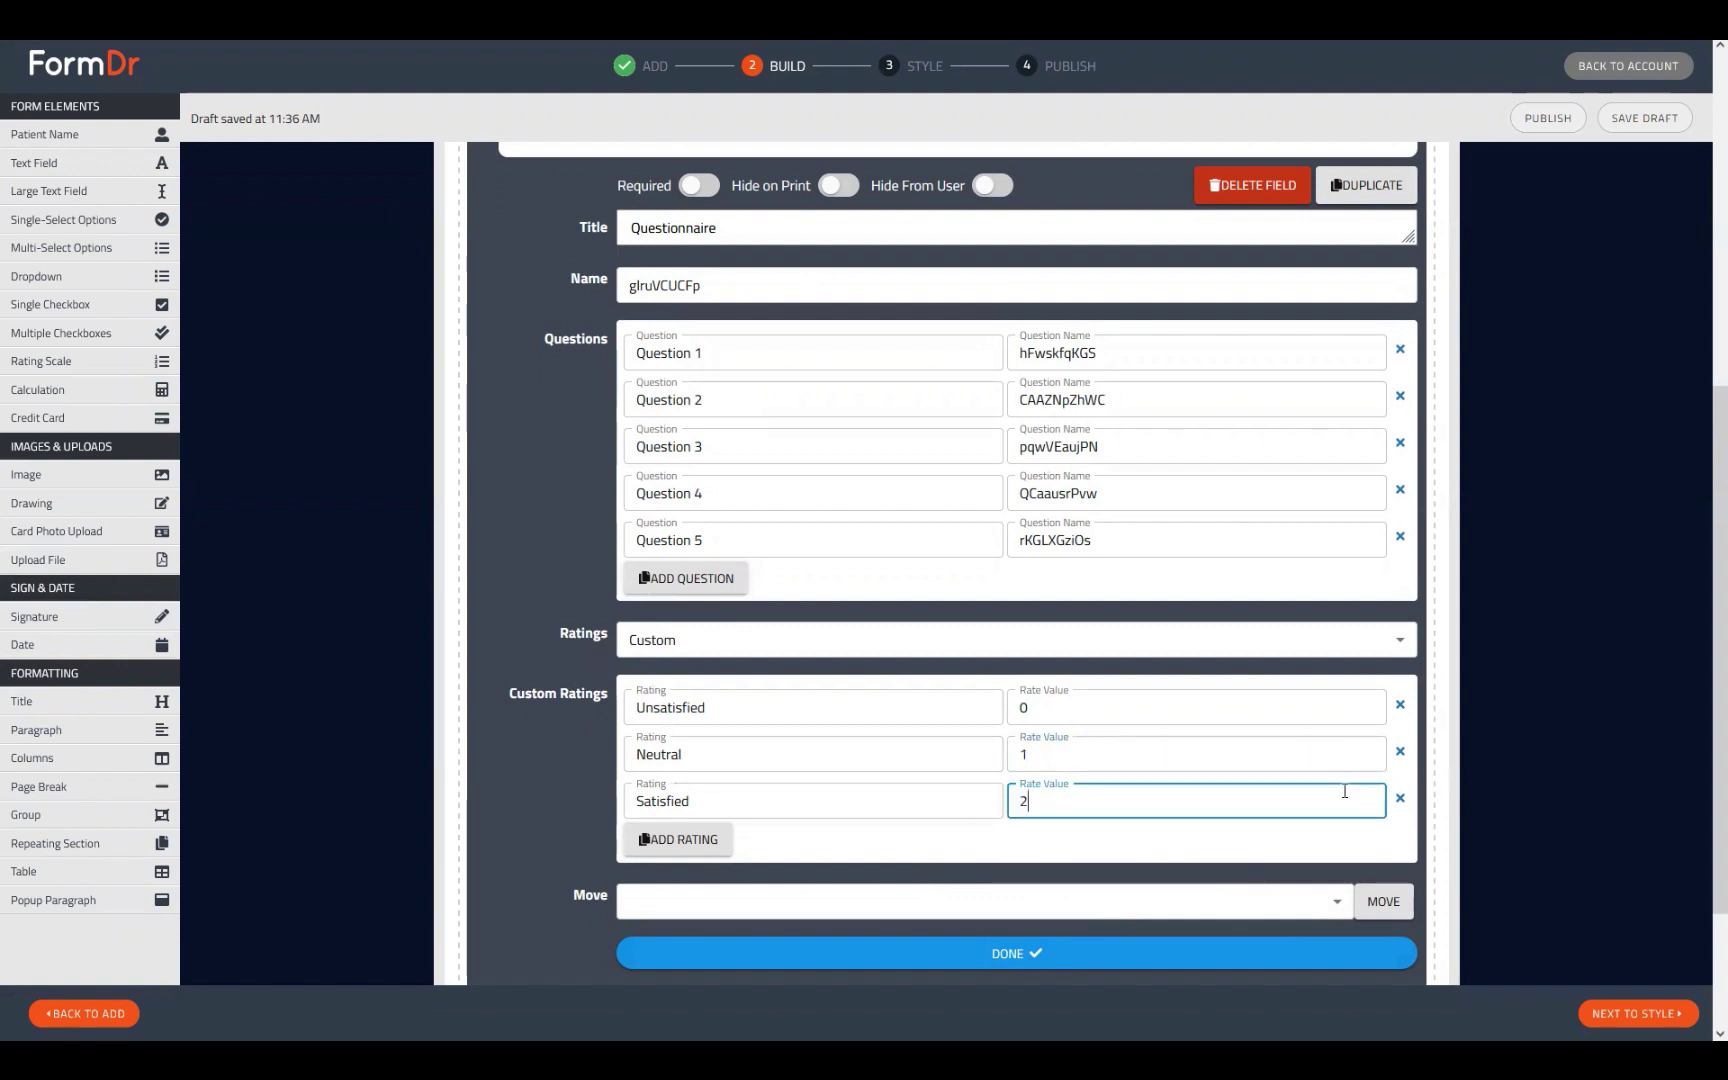
- Highlight the wording of Questions 1, 2 and 3 in the questionnaire settings
scroll(722, 695, up, 4)
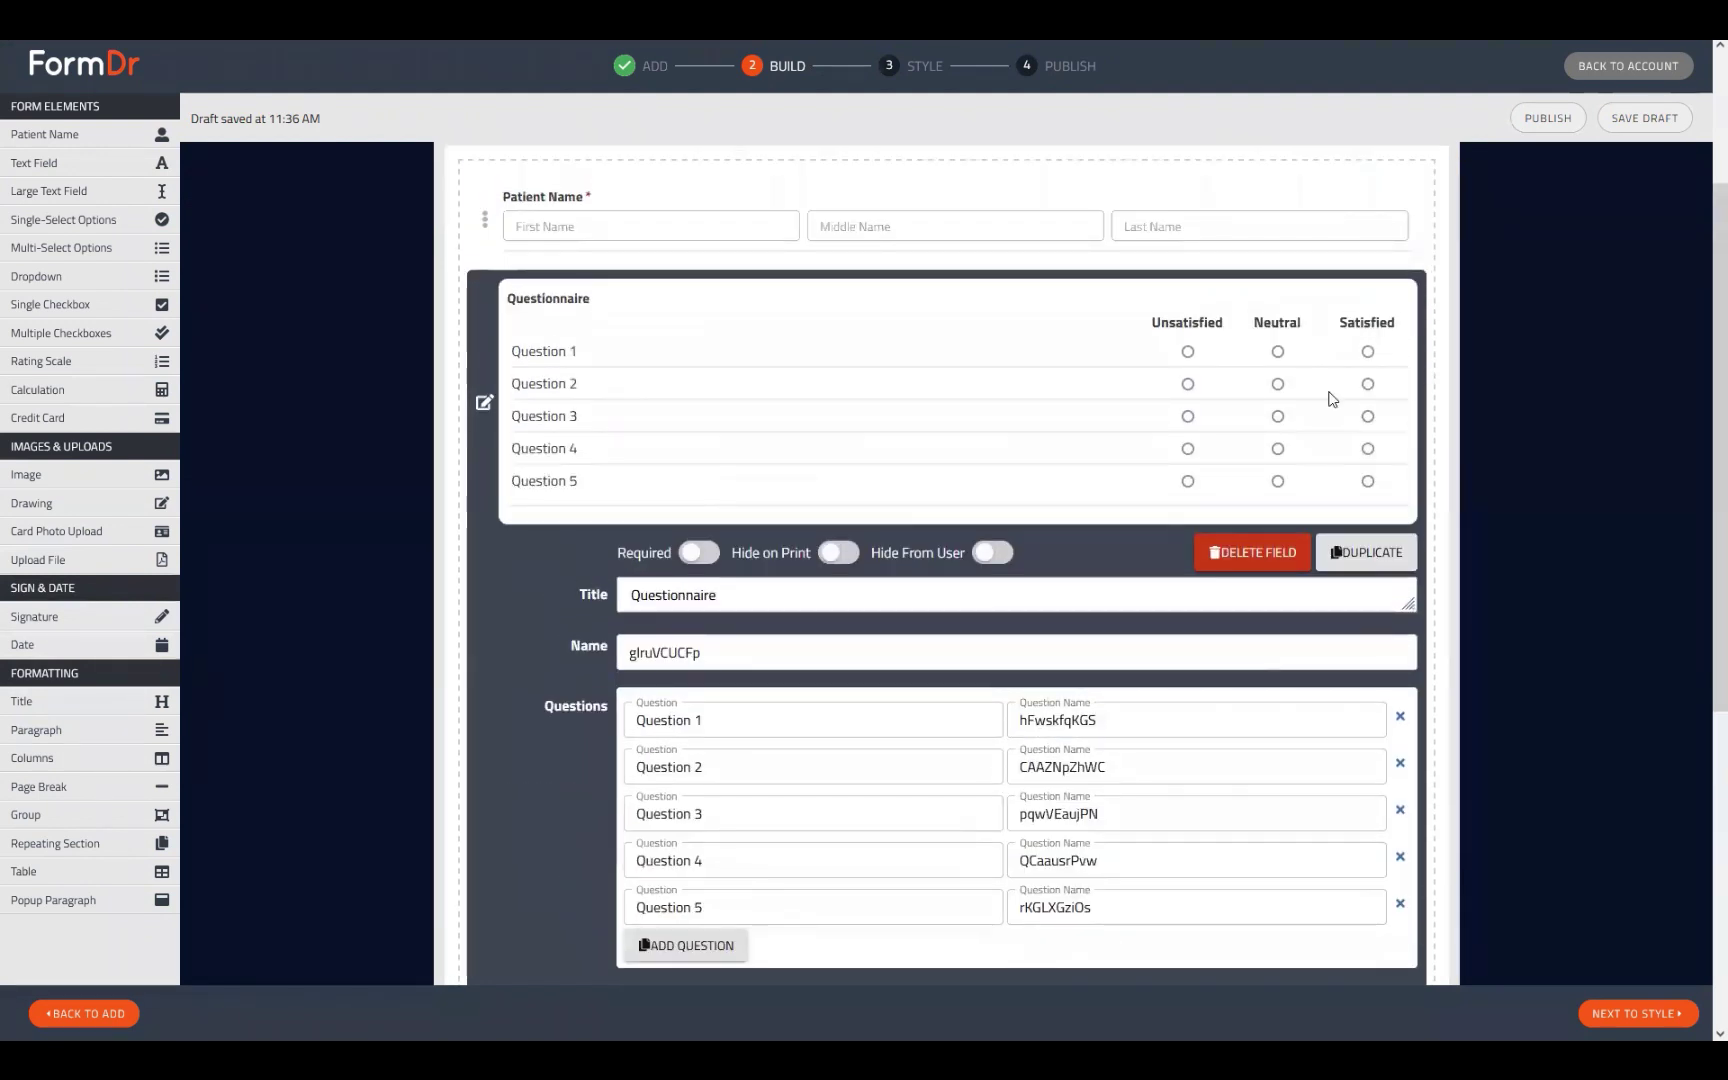
scroll(1313, 360, down, 6)
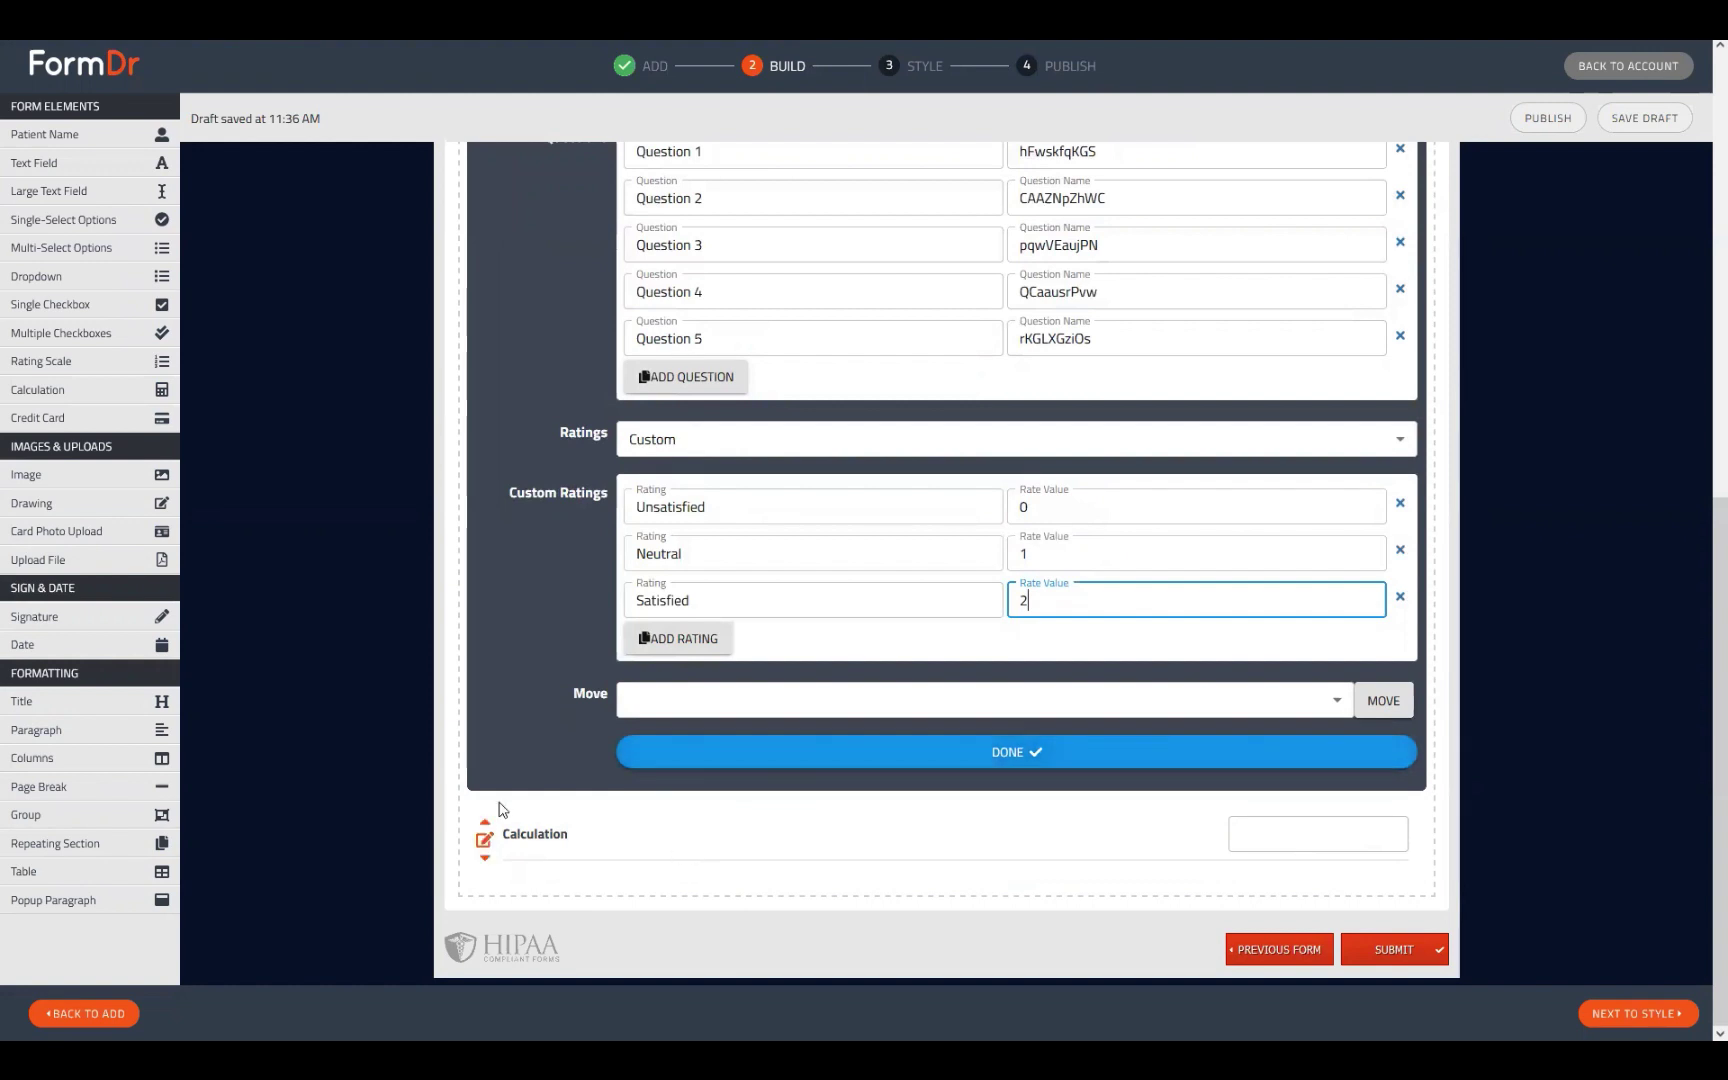
scroll(720, 900, up, 1)
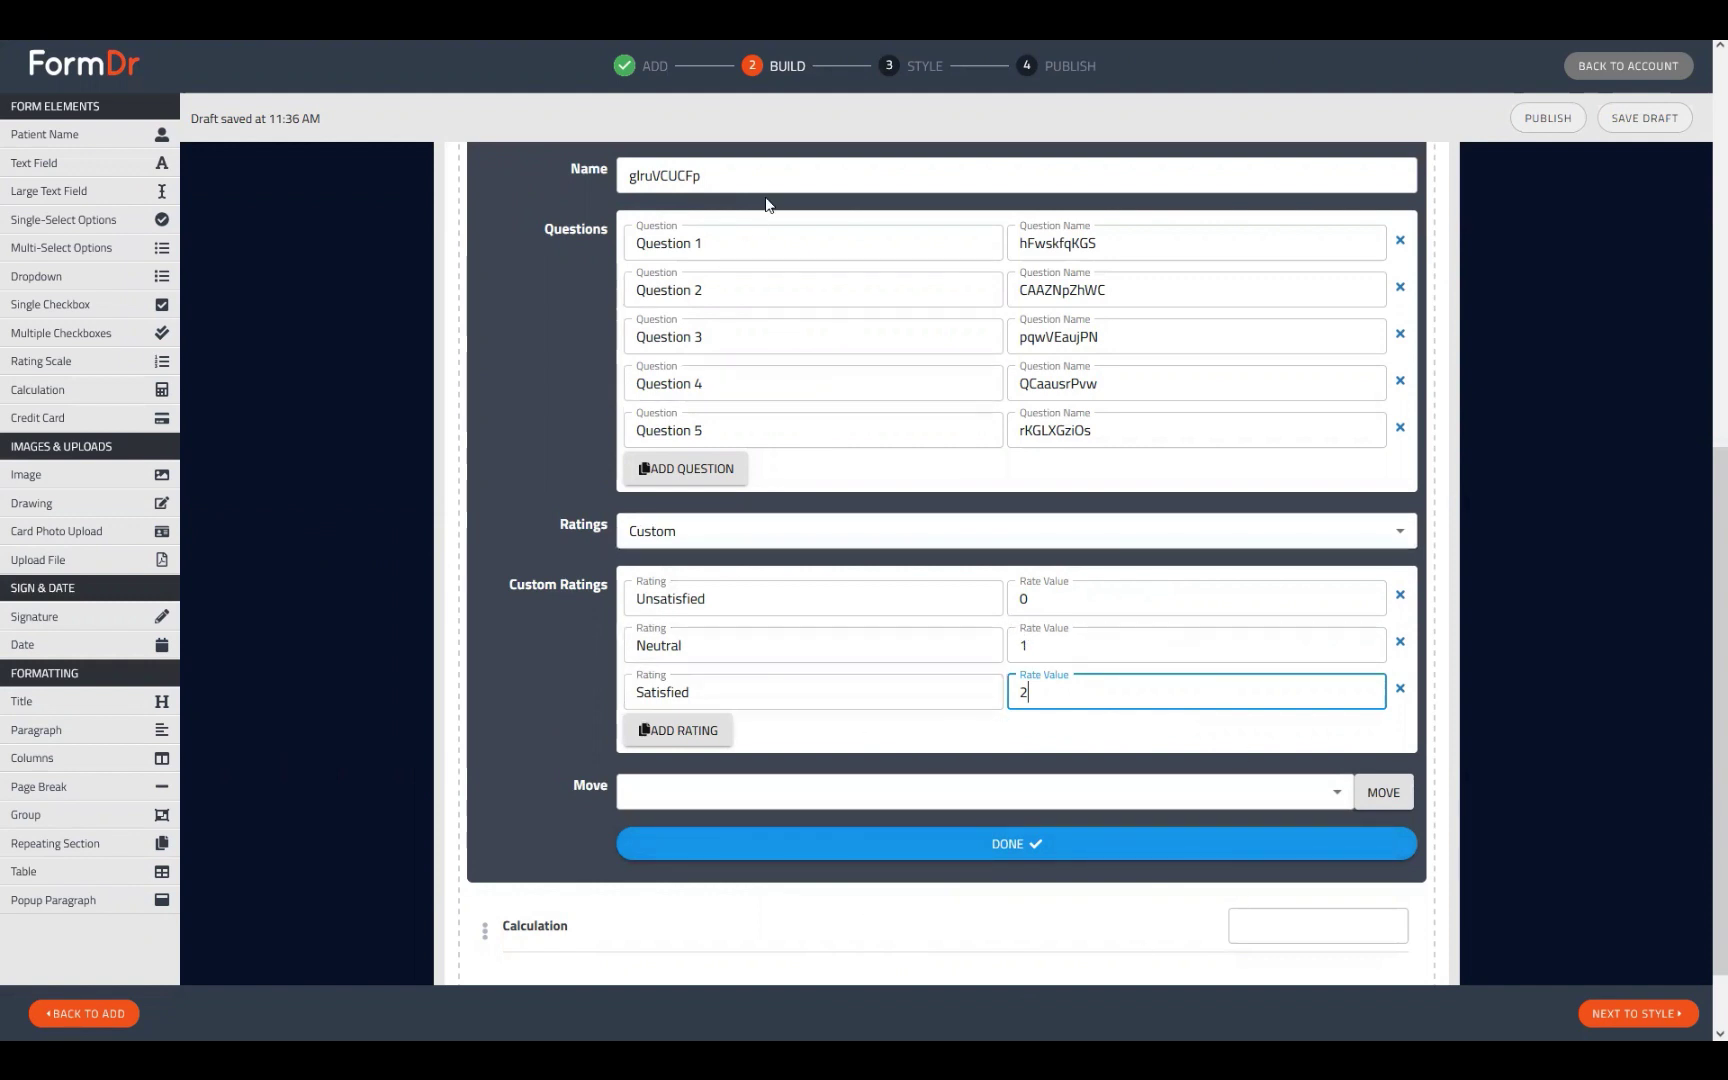
drag(713, 245, 598, 240)
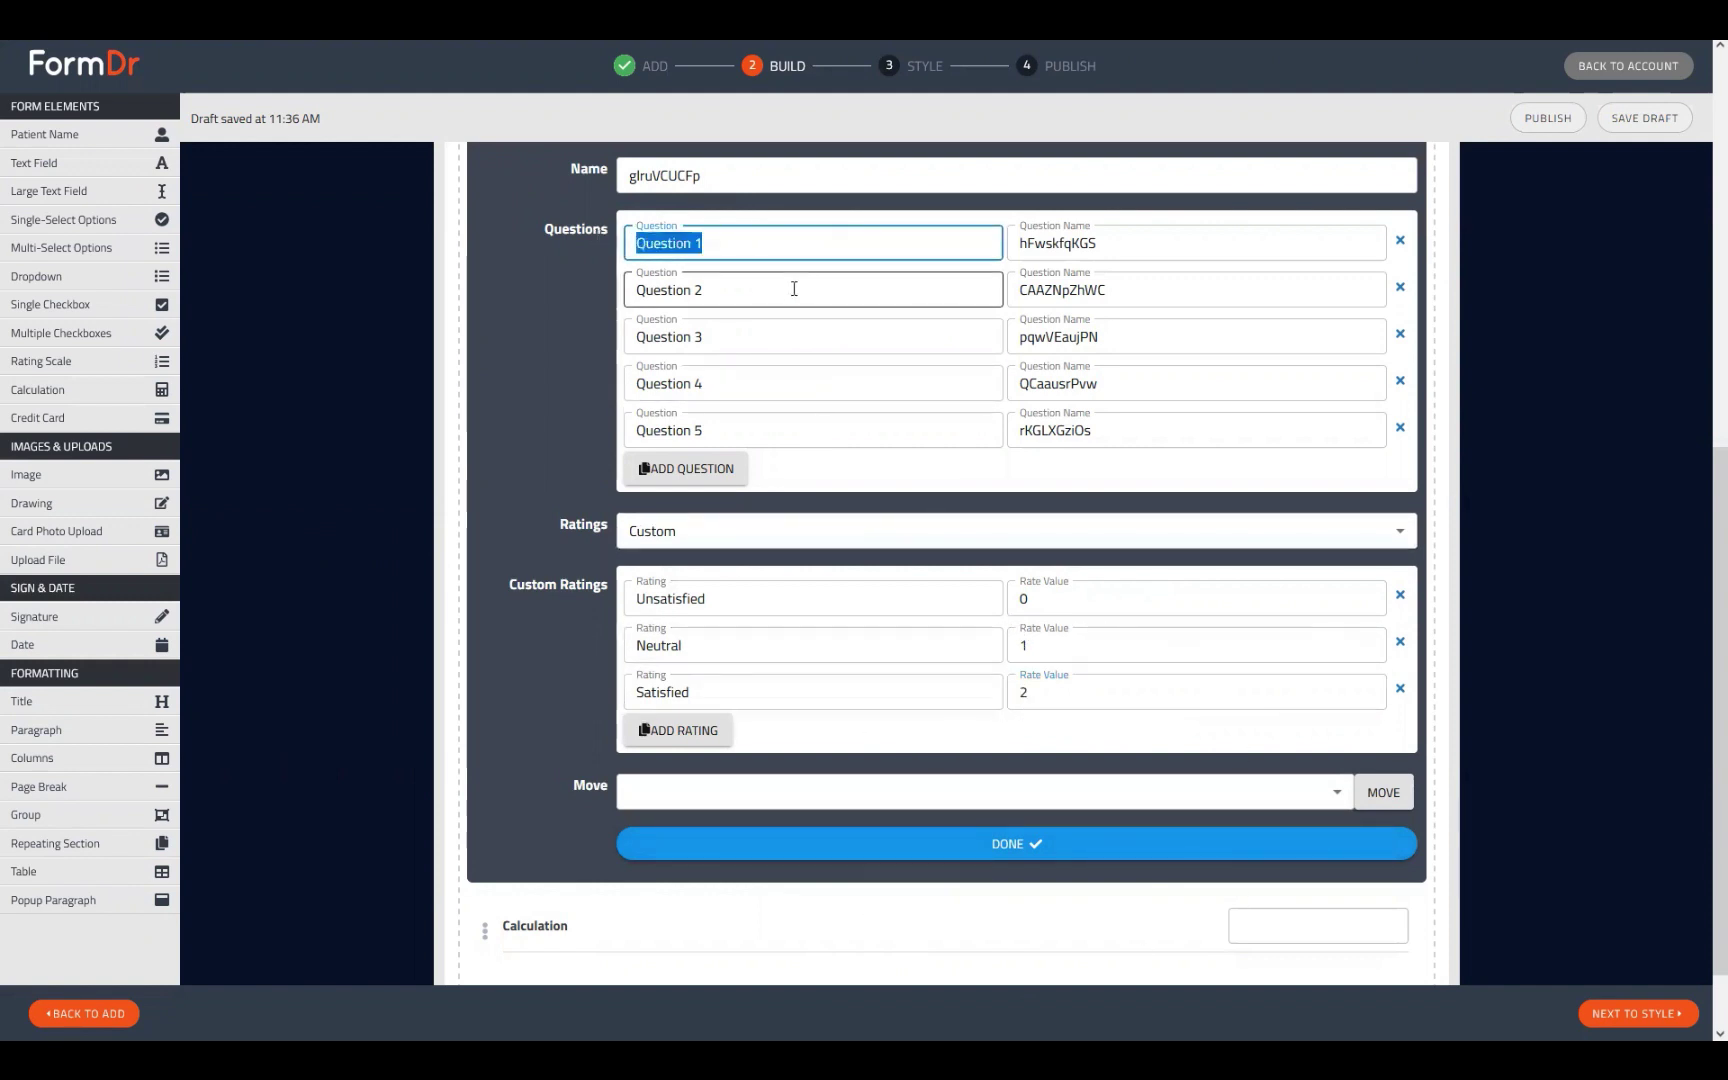
drag(791, 289, 598, 285)
click(715, 336)
drag(715, 336, 600, 342)
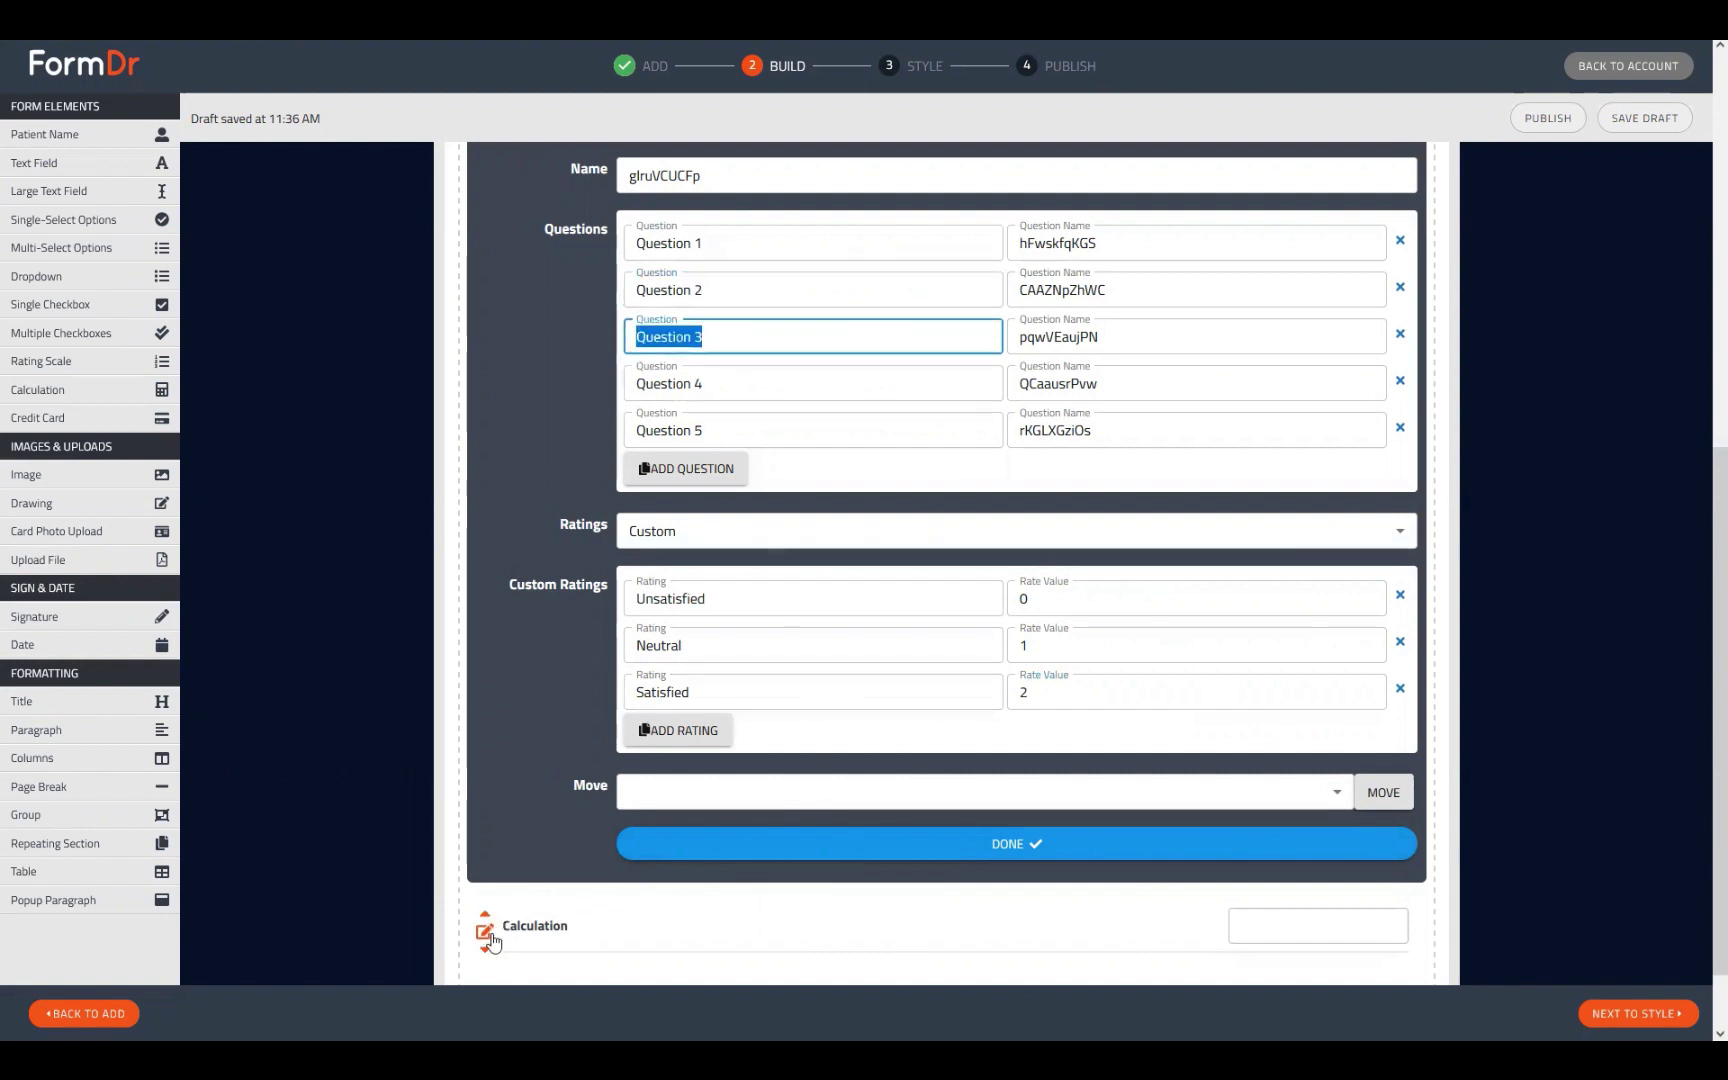
- Title the Calculation field 'Score' and begin its expression as bracketed terms joined by +
click(802, 852)
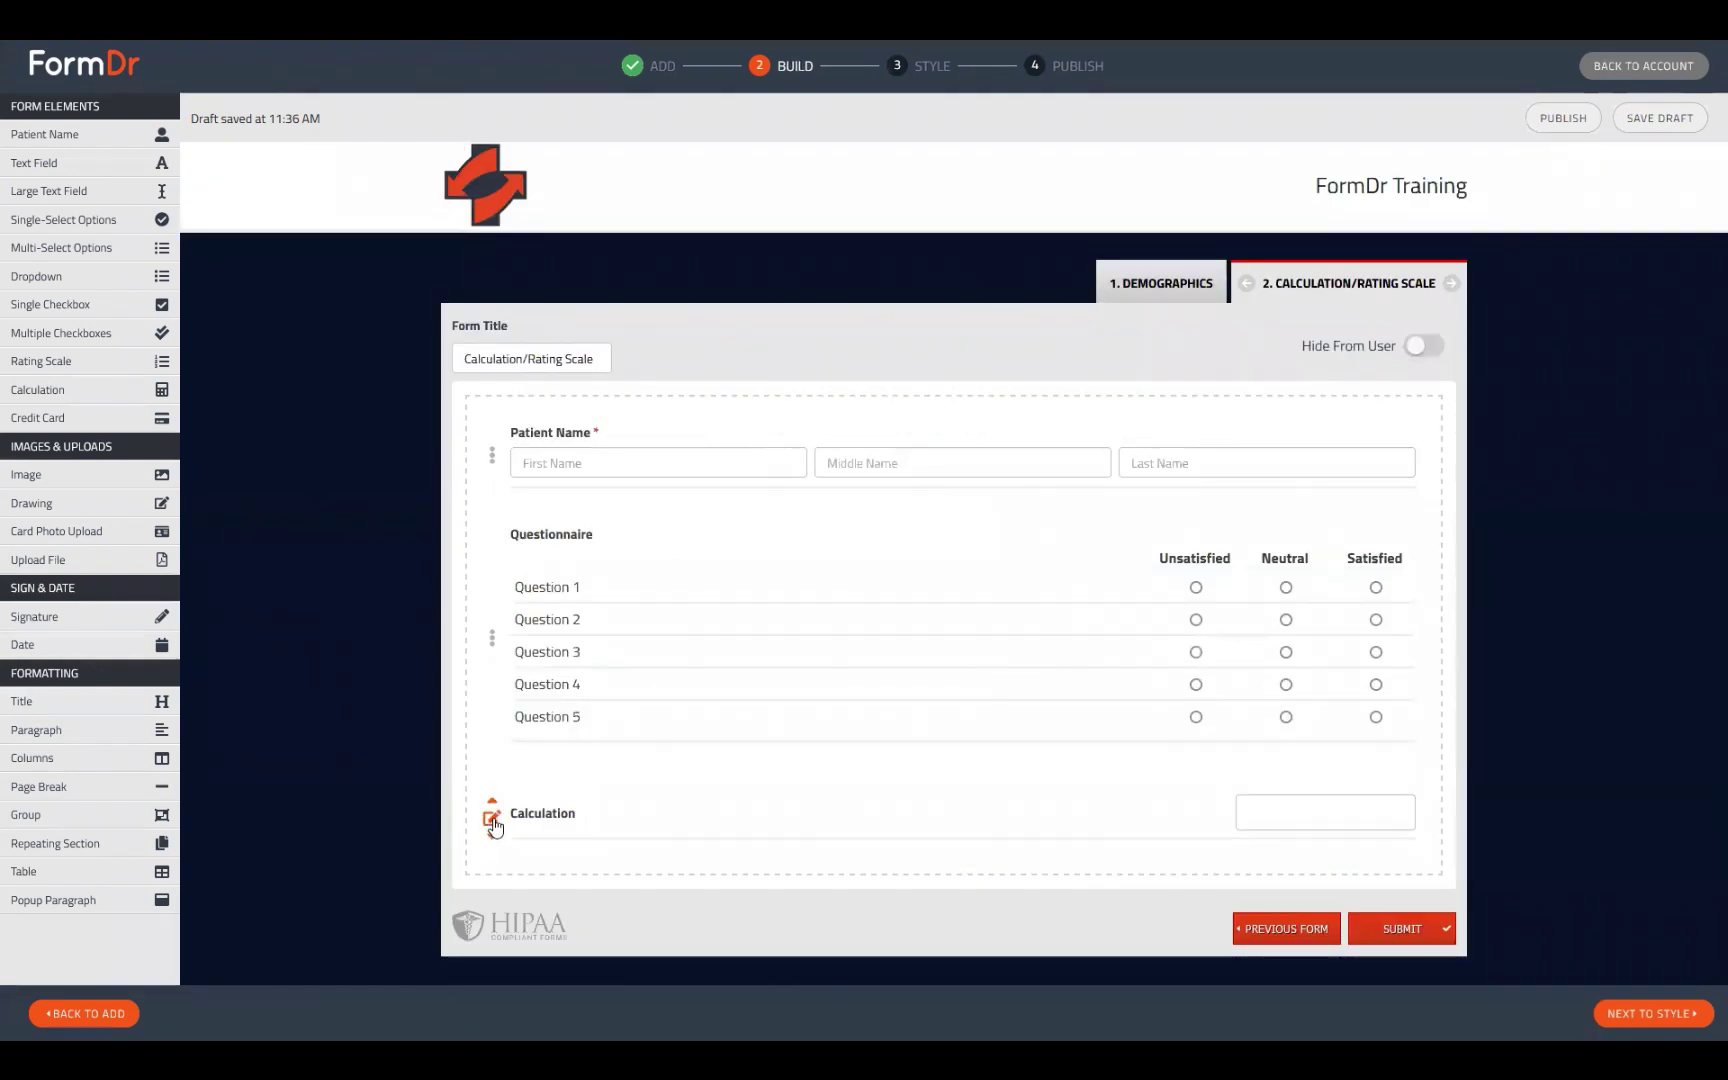
click(492, 820)
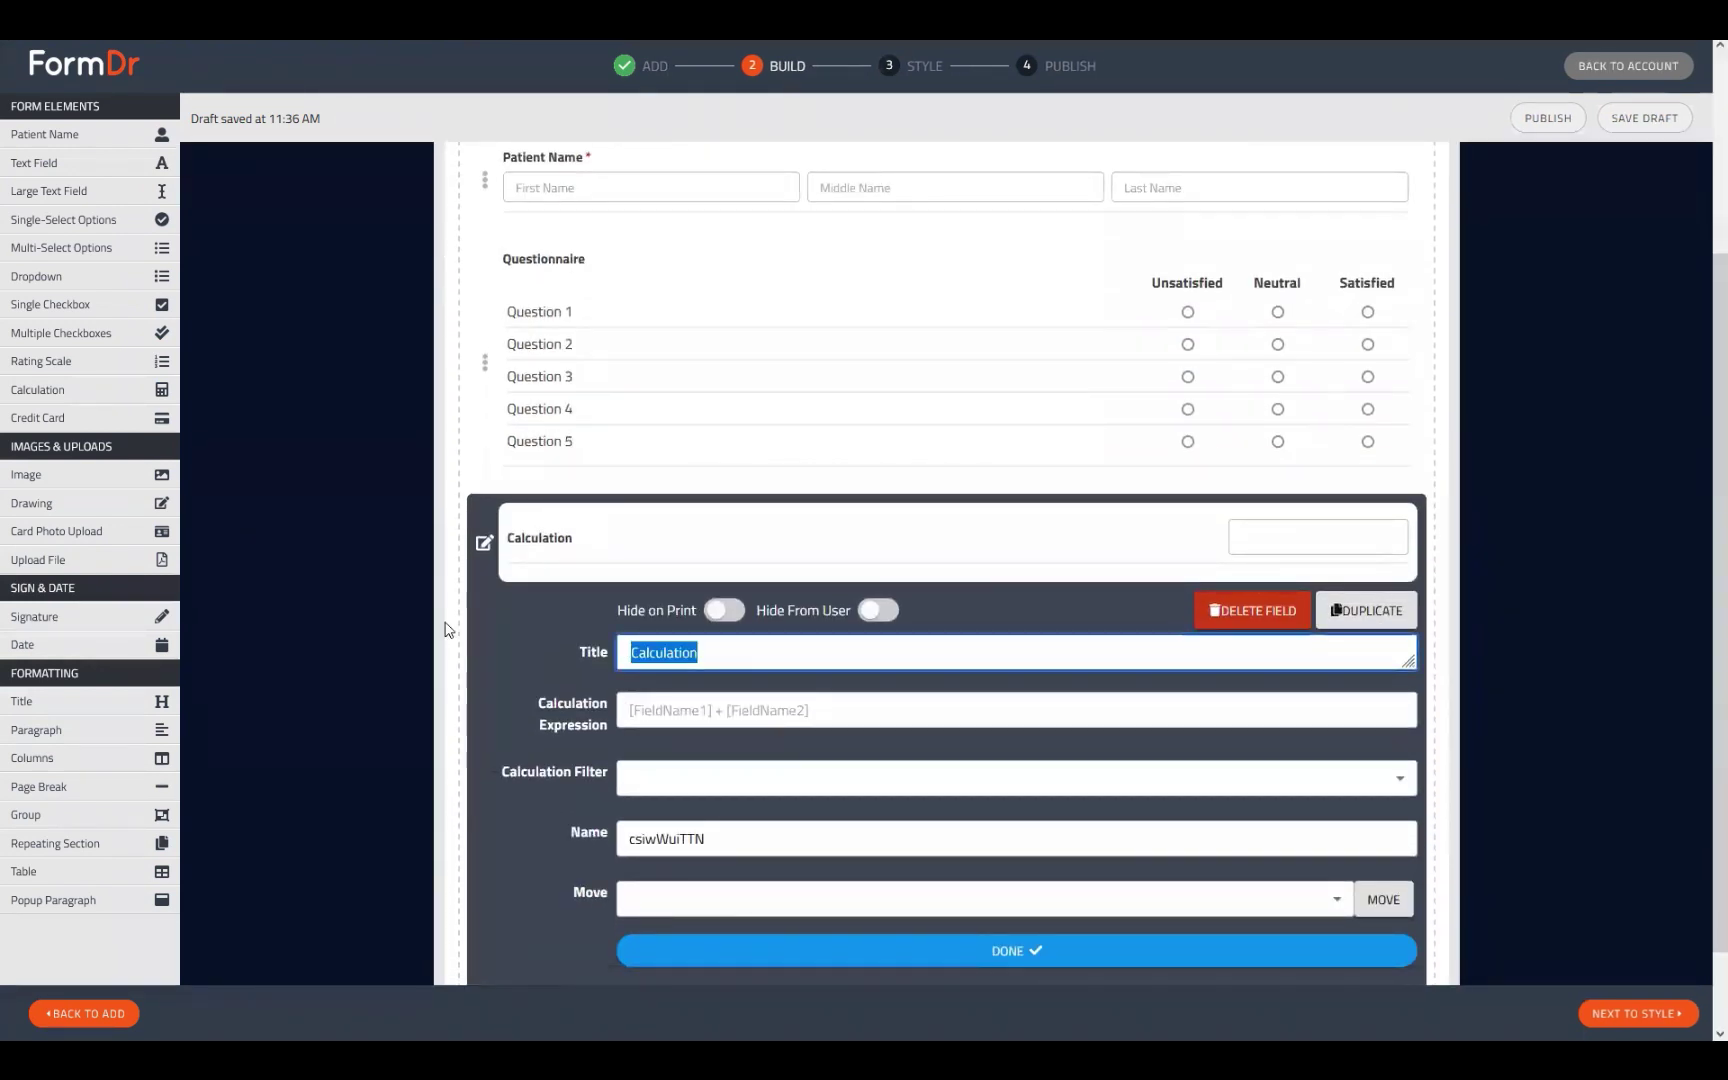
text(Score)
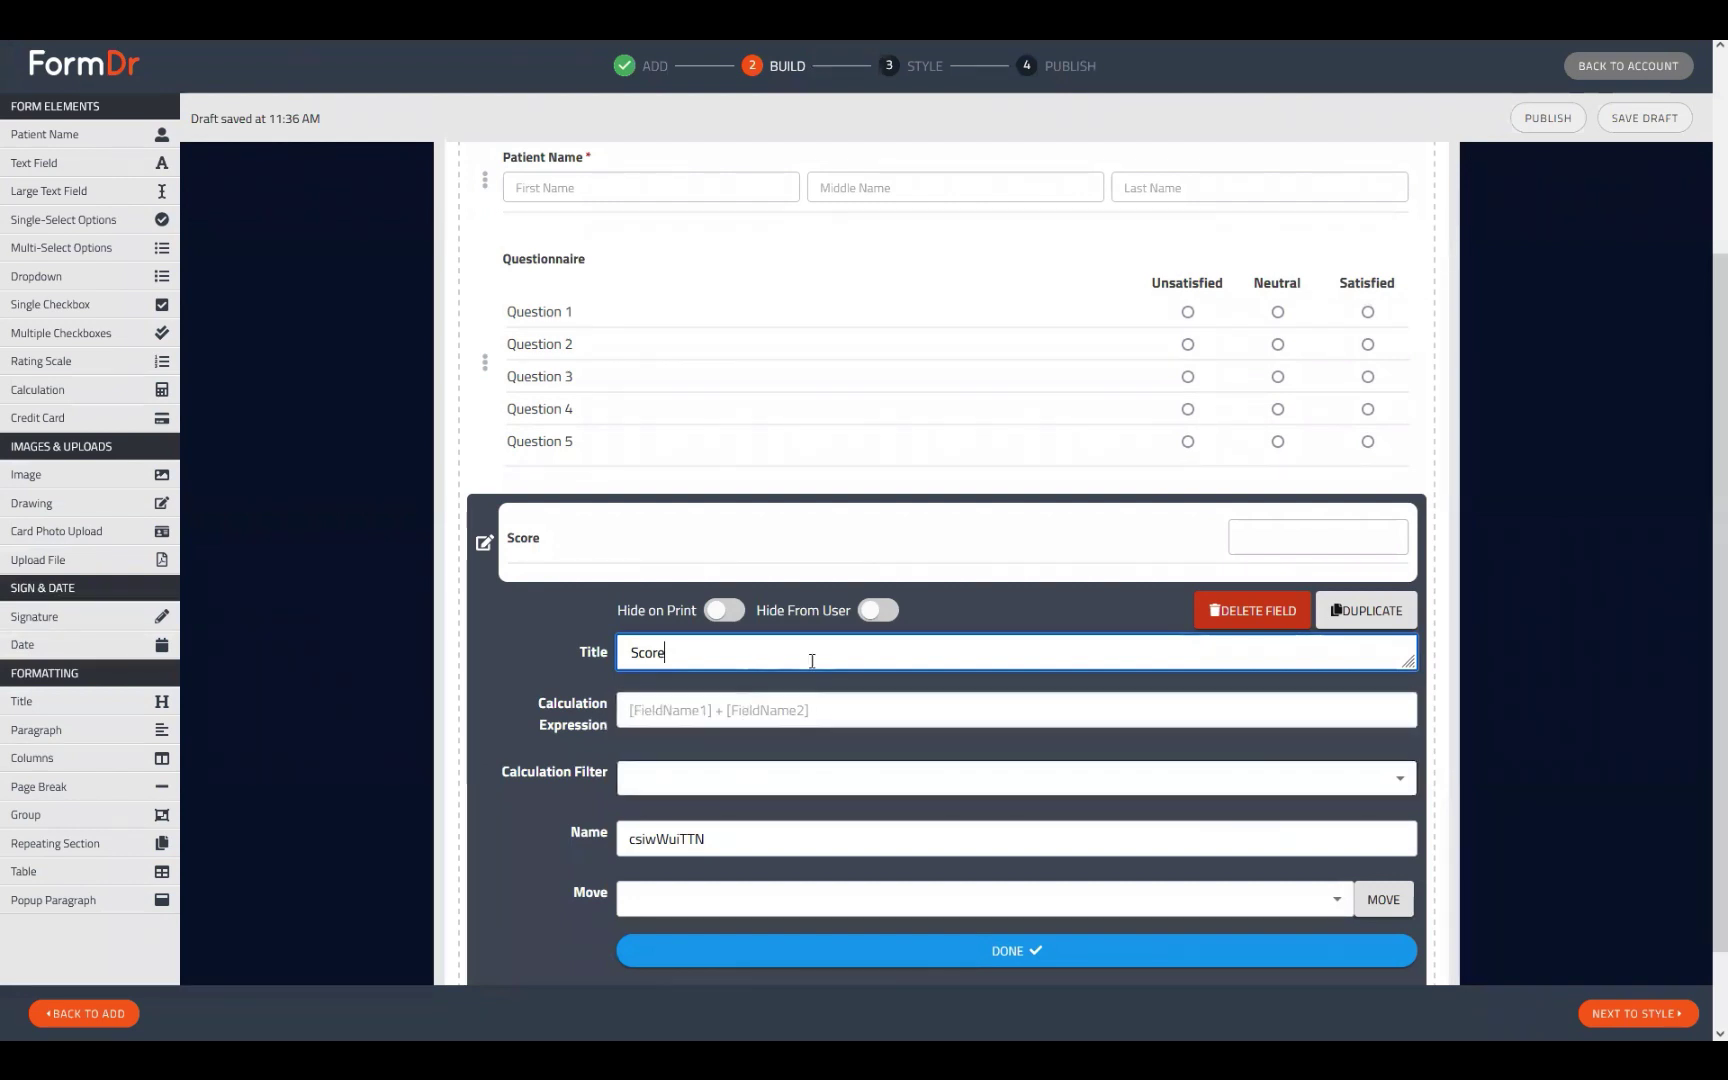
click(761, 720)
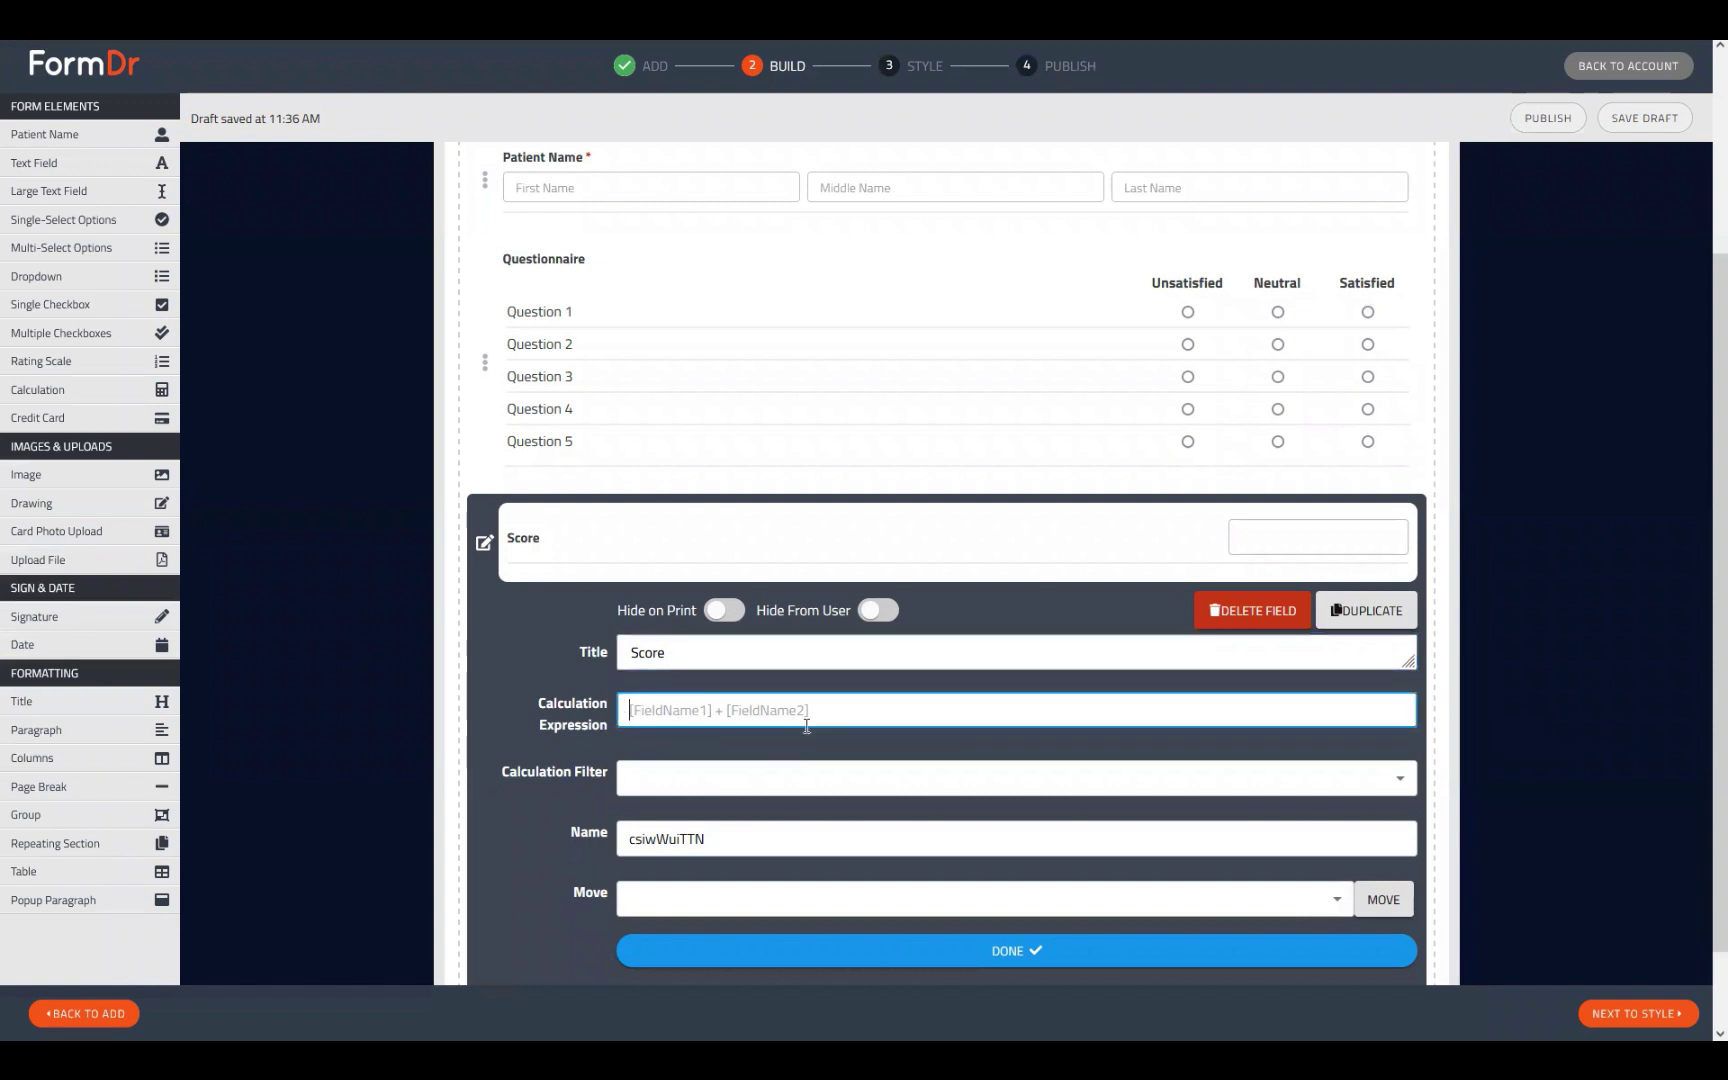
text([)
text(▯+)
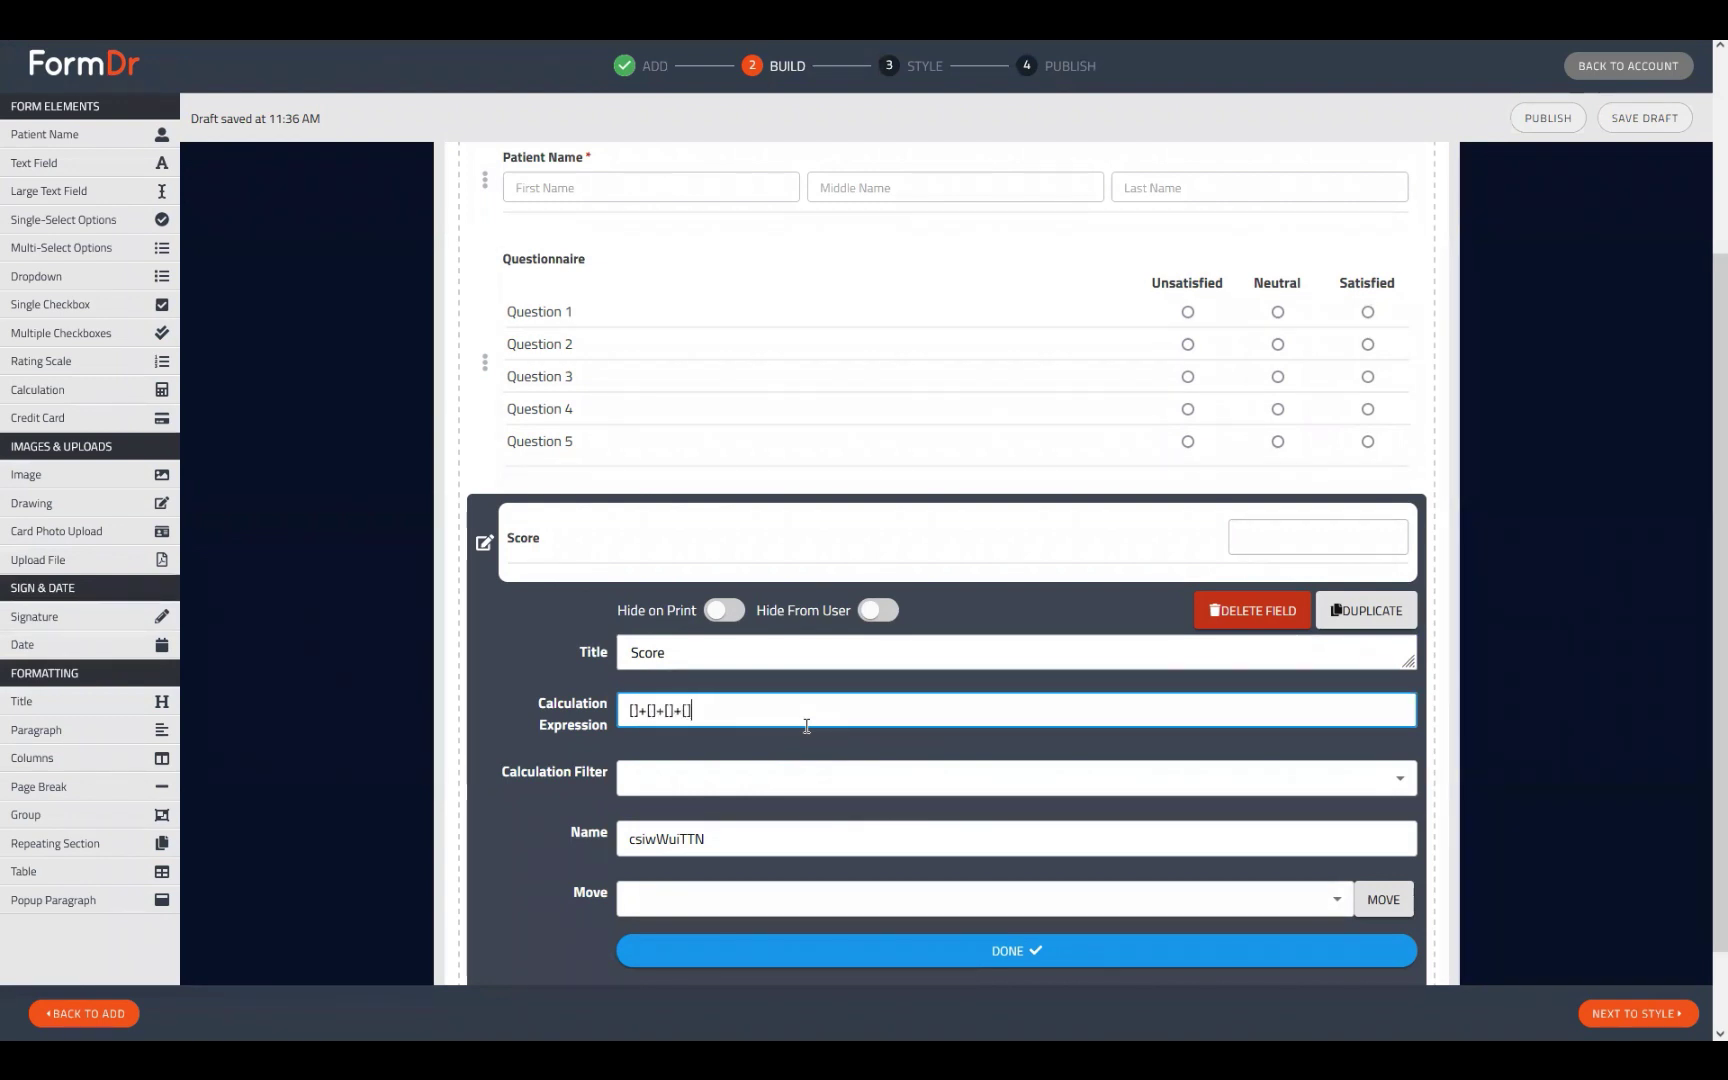
text(▯)
- Reopen the Questionnaire settings and copy Question 1's field name hFwskfqKGS
click(488, 543)
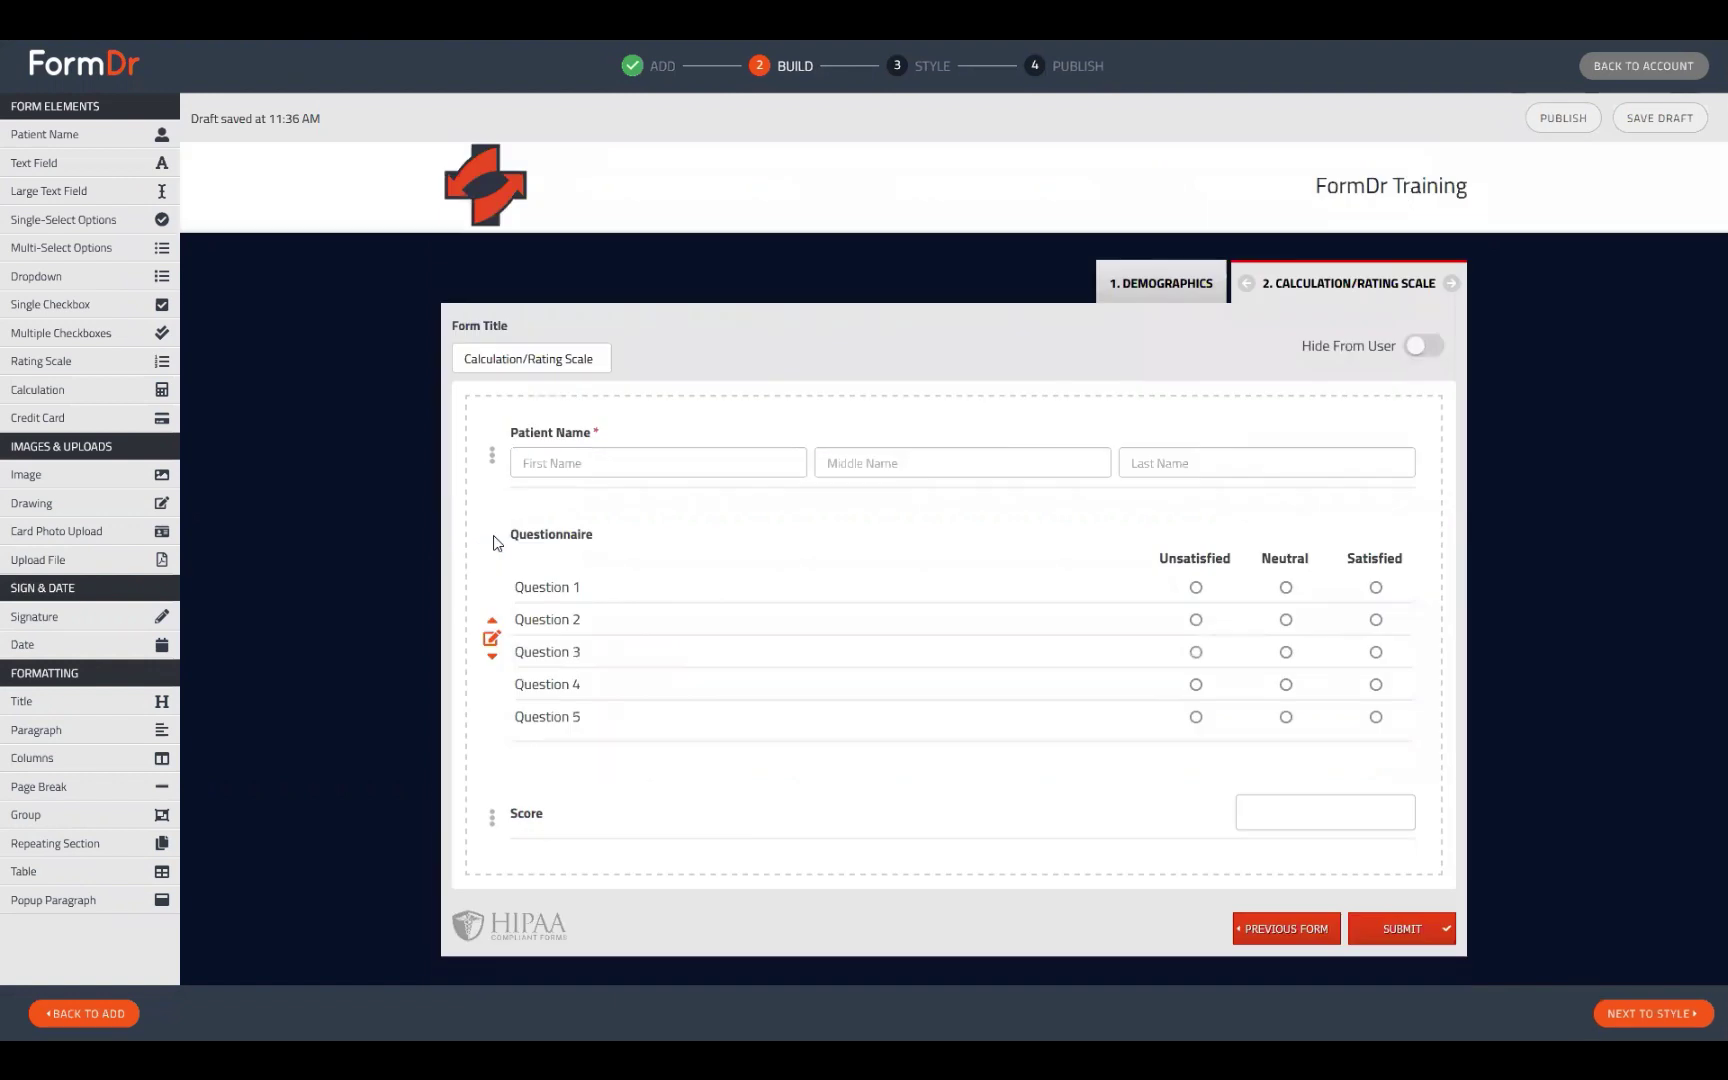
click(491, 642)
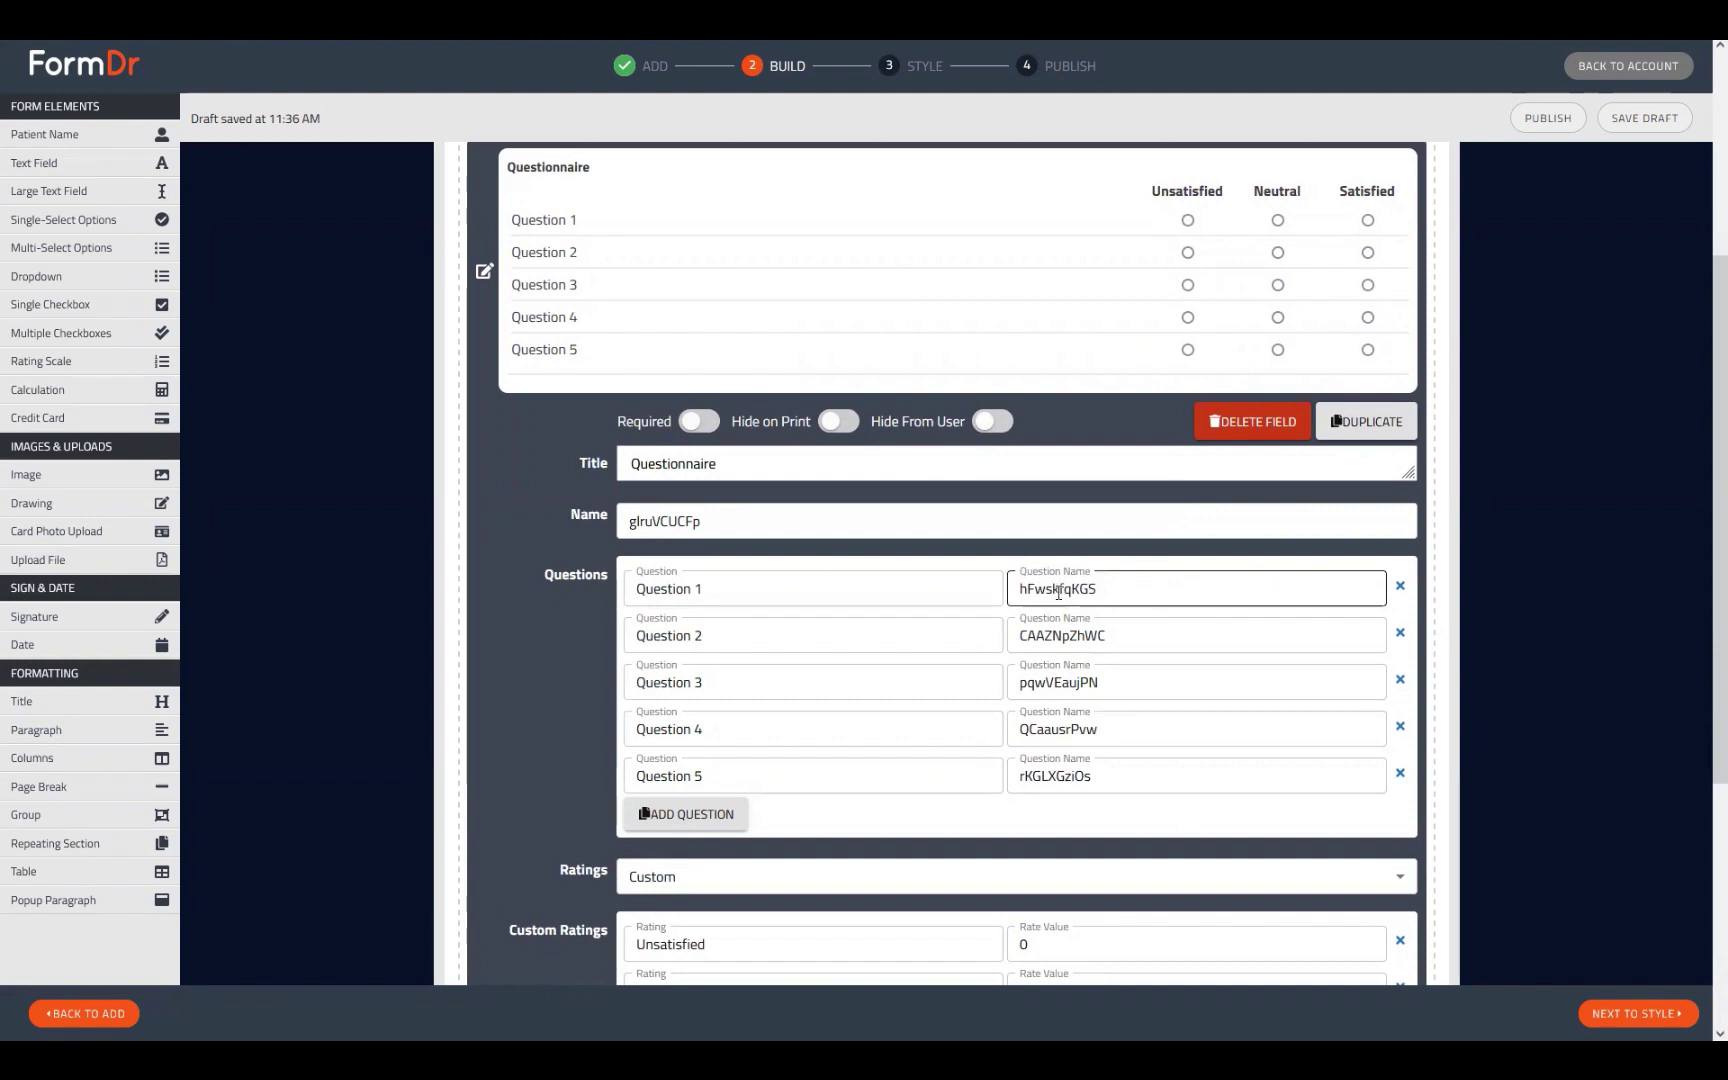
drag(1140, 588, 627, 592)
drag(1118, 588, 957, 623)
scroll(491, 923, down, 2)
scroll(491, 923, down, 2)
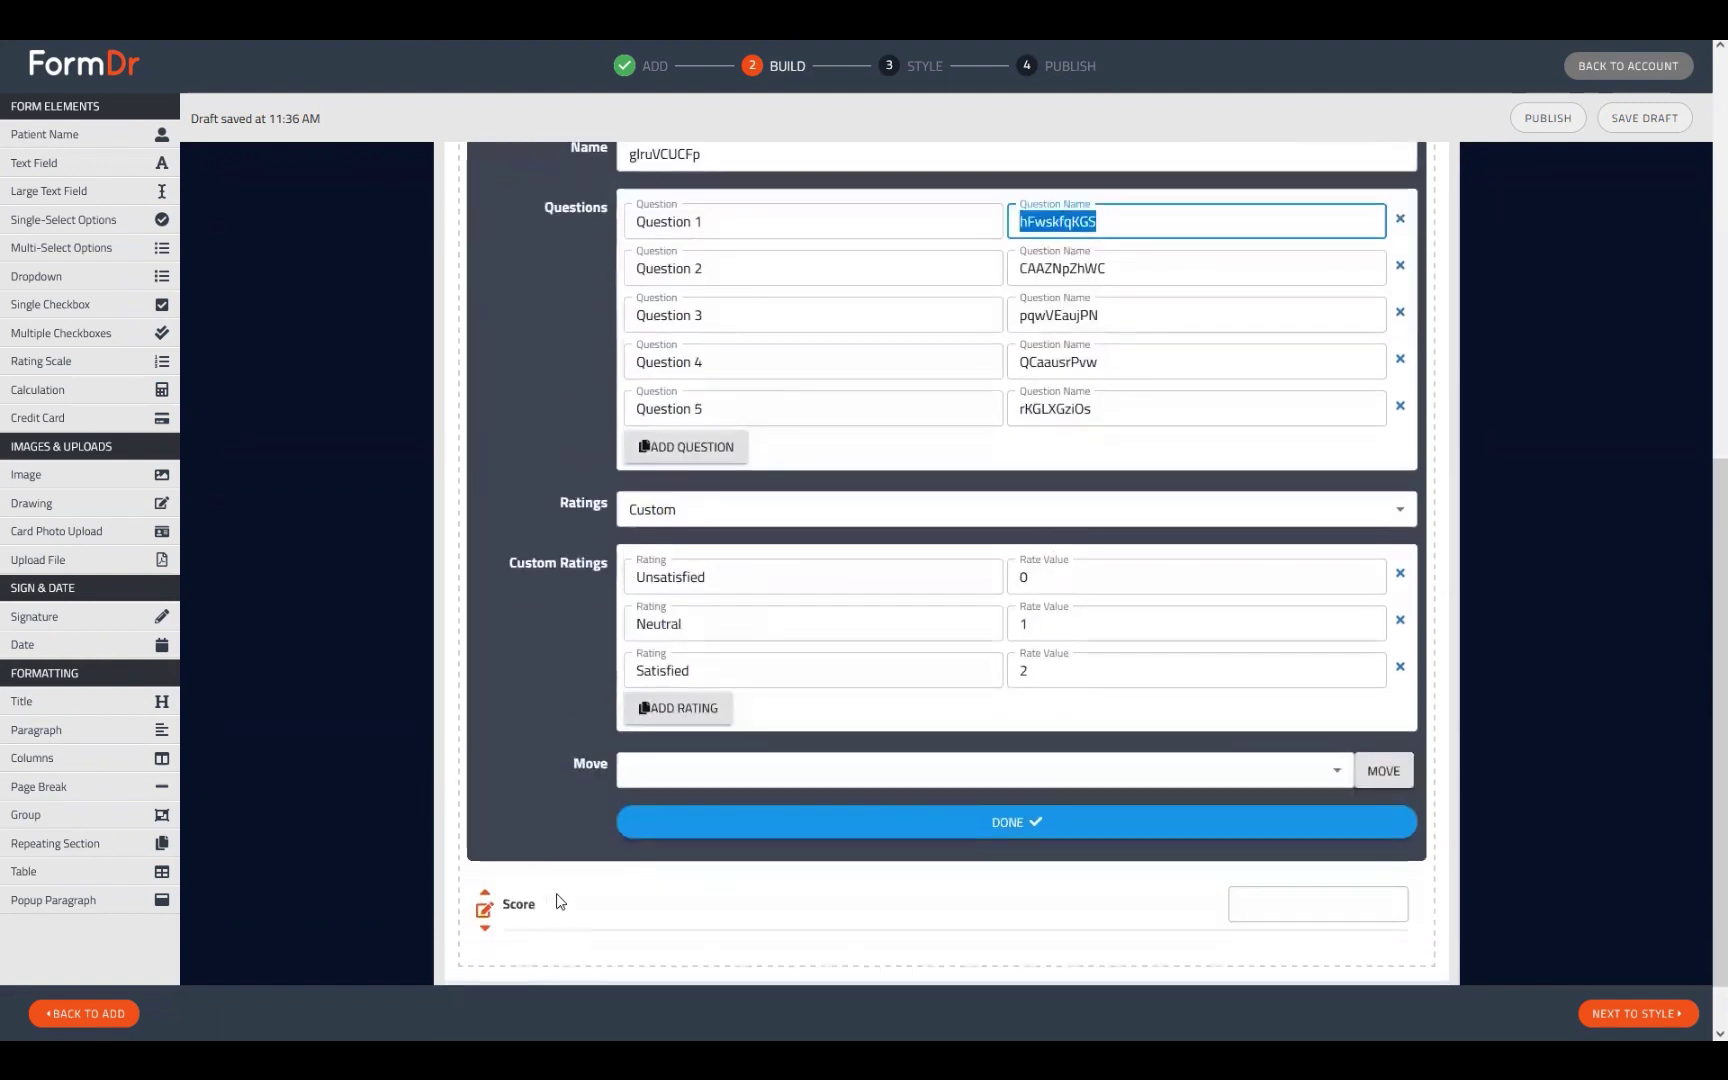
scroll(1118, 717, up, 3)
scroll(1063, 684, up, 2)
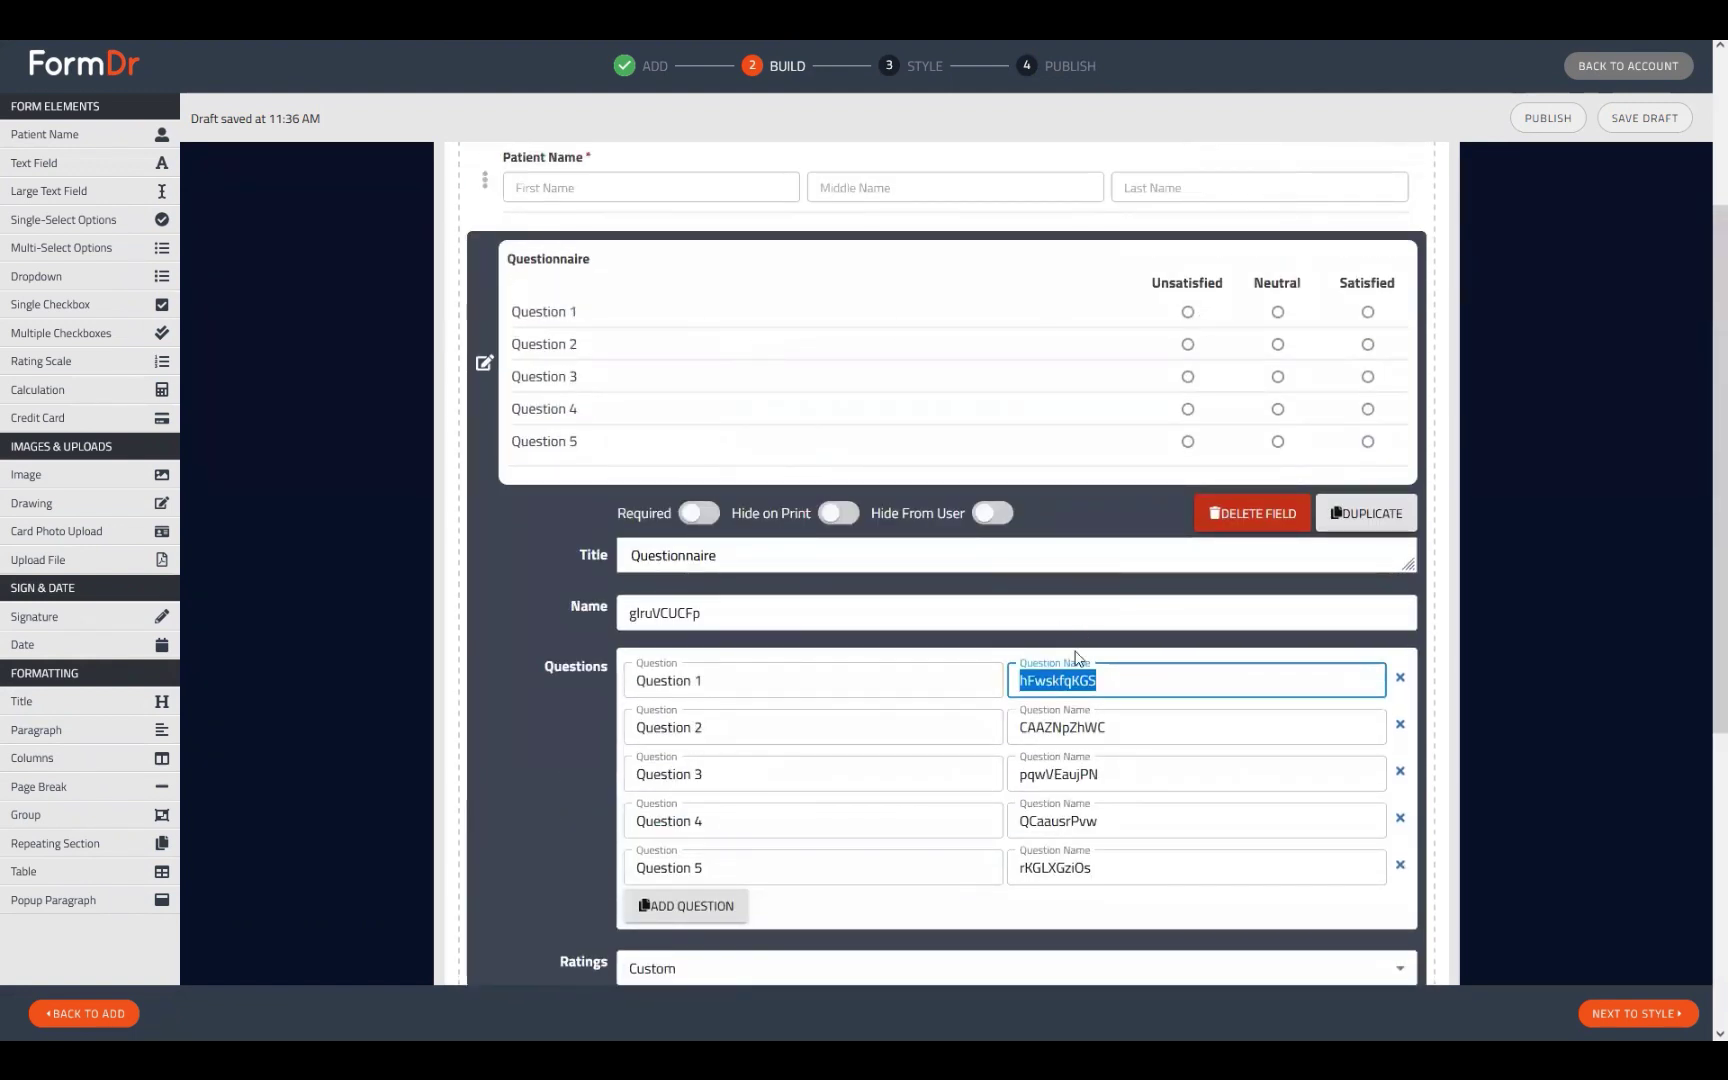
scroll(1100, 690, down, 2)
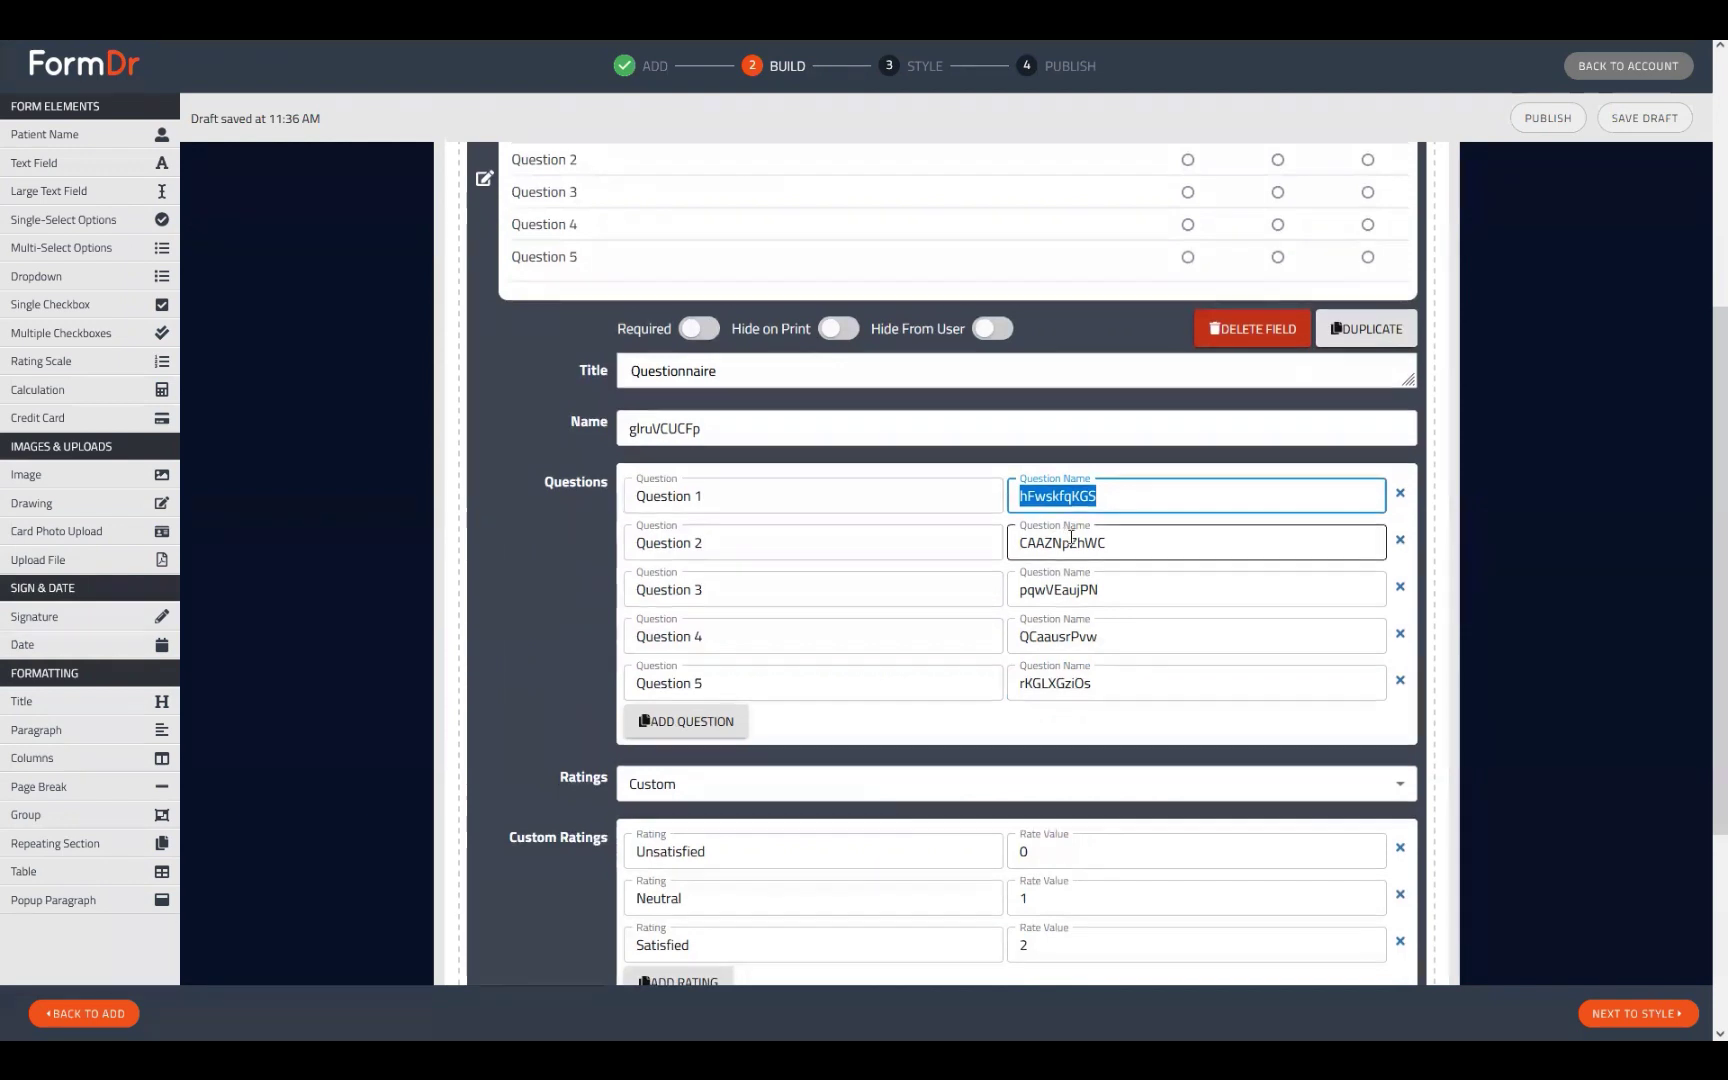
scroll(1022, 540, down, 2)
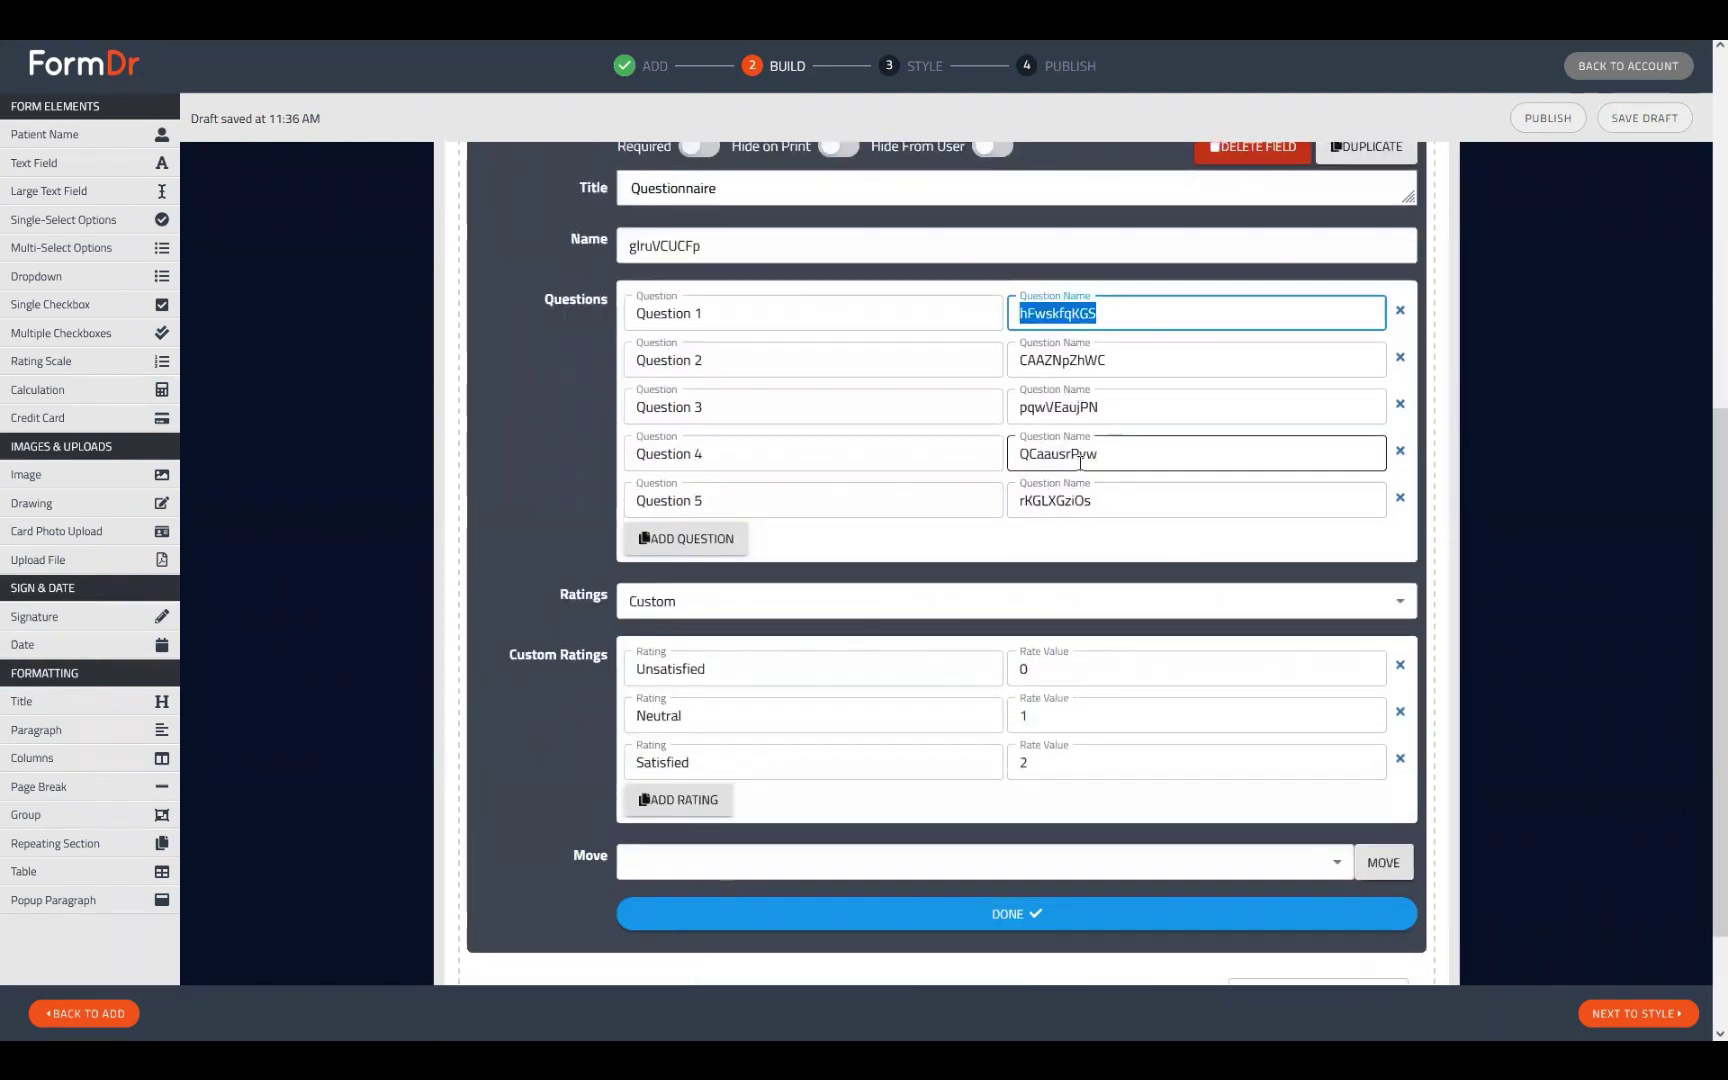
scroll(962, 645, down, 2)
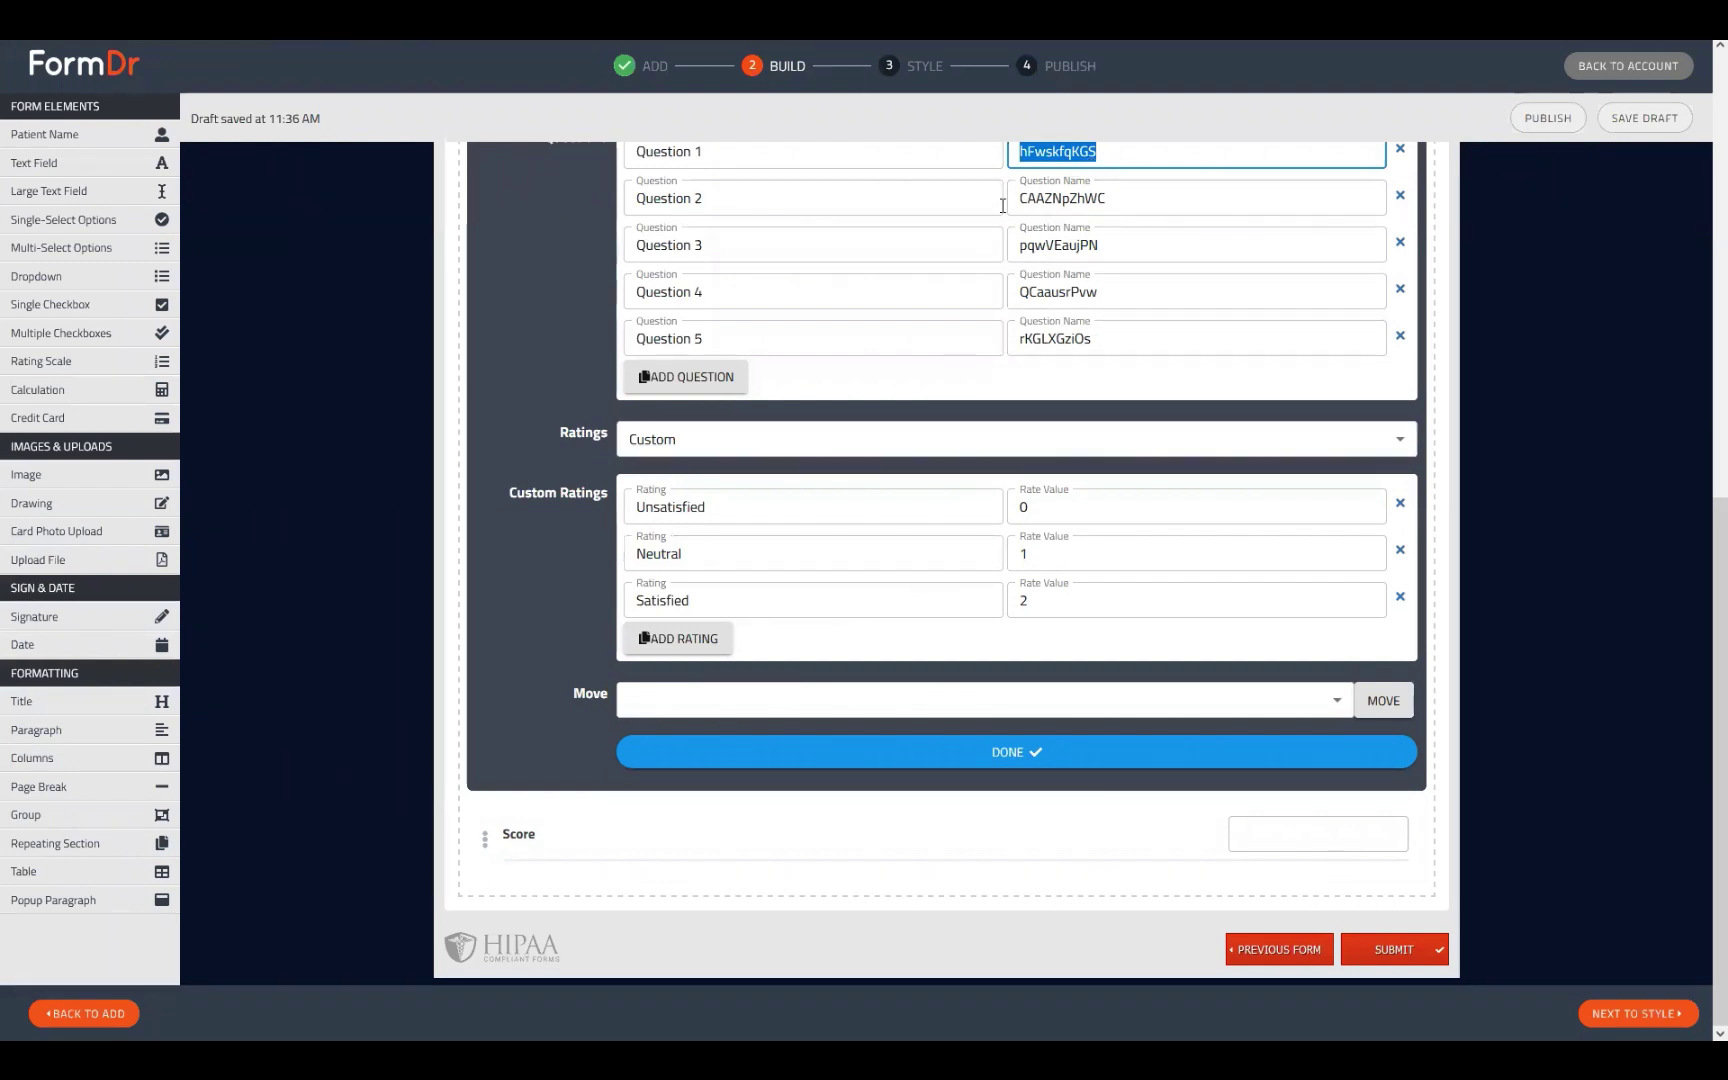
- Paste hFwskfqKGS and CAAZNpZhWC into the first two Score expression slots
click(494, 843)
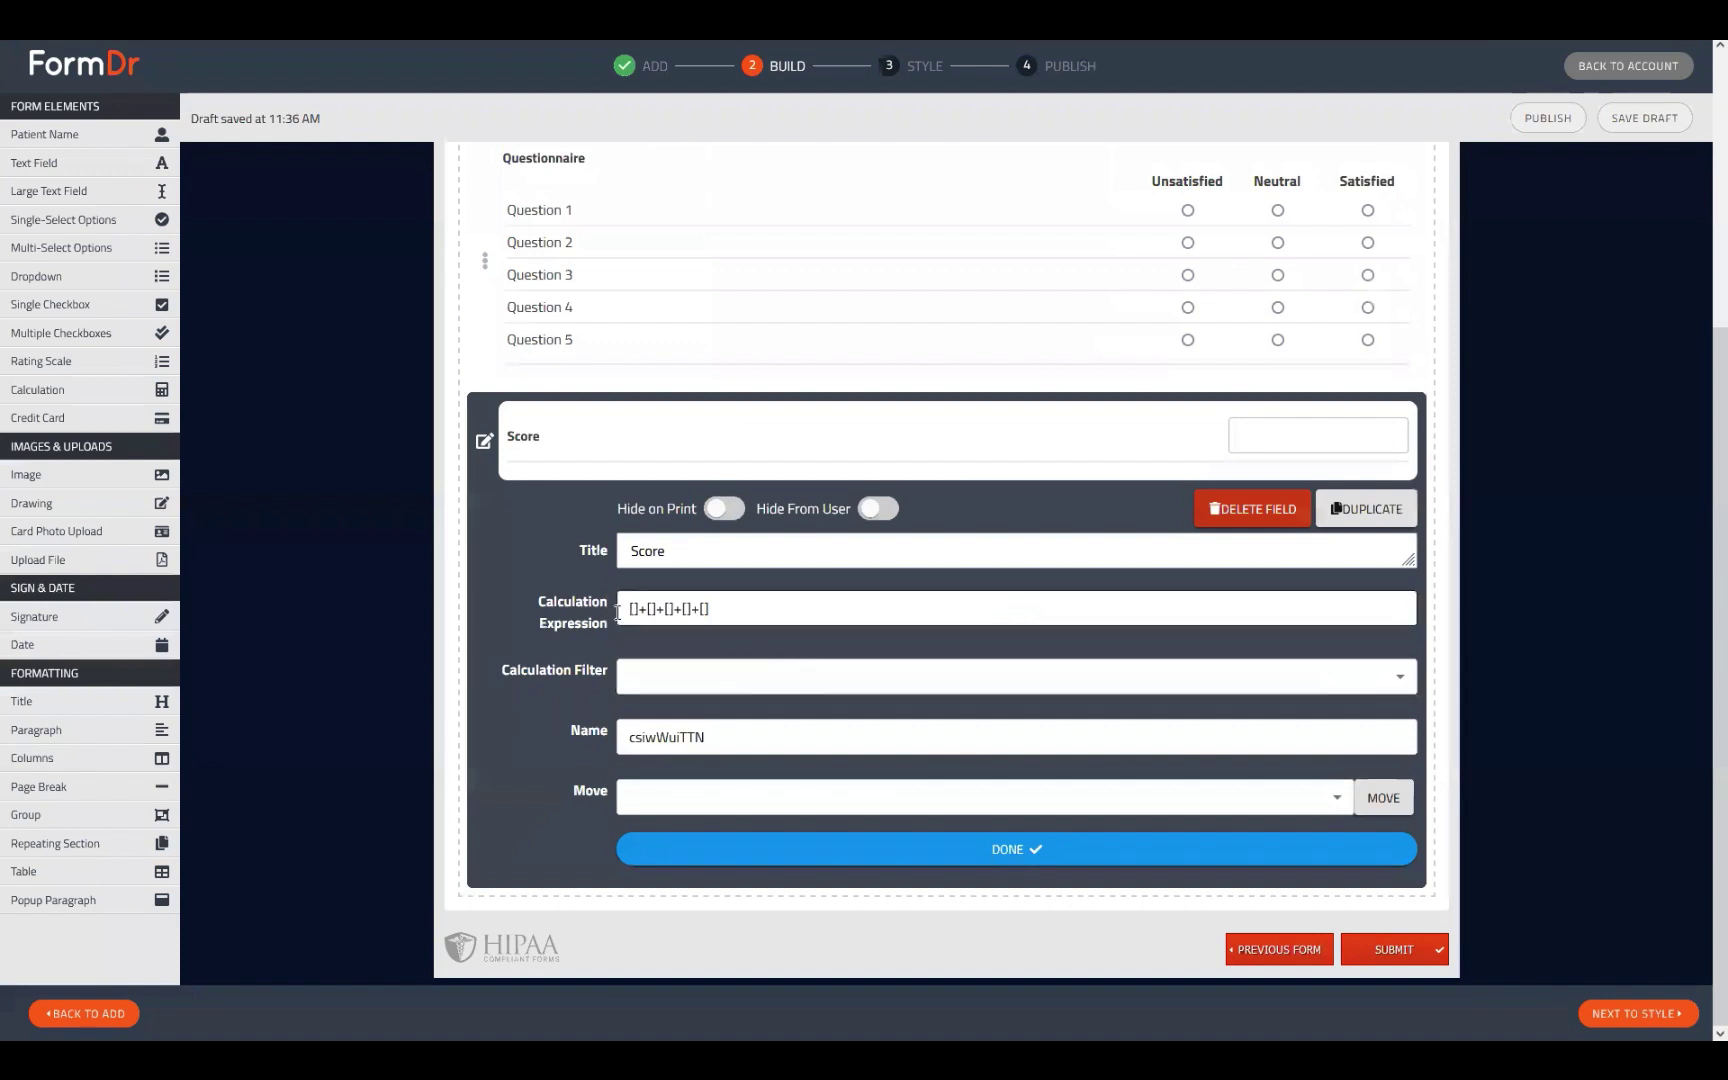
click(633, 610)
text(hFwskfqKGS)
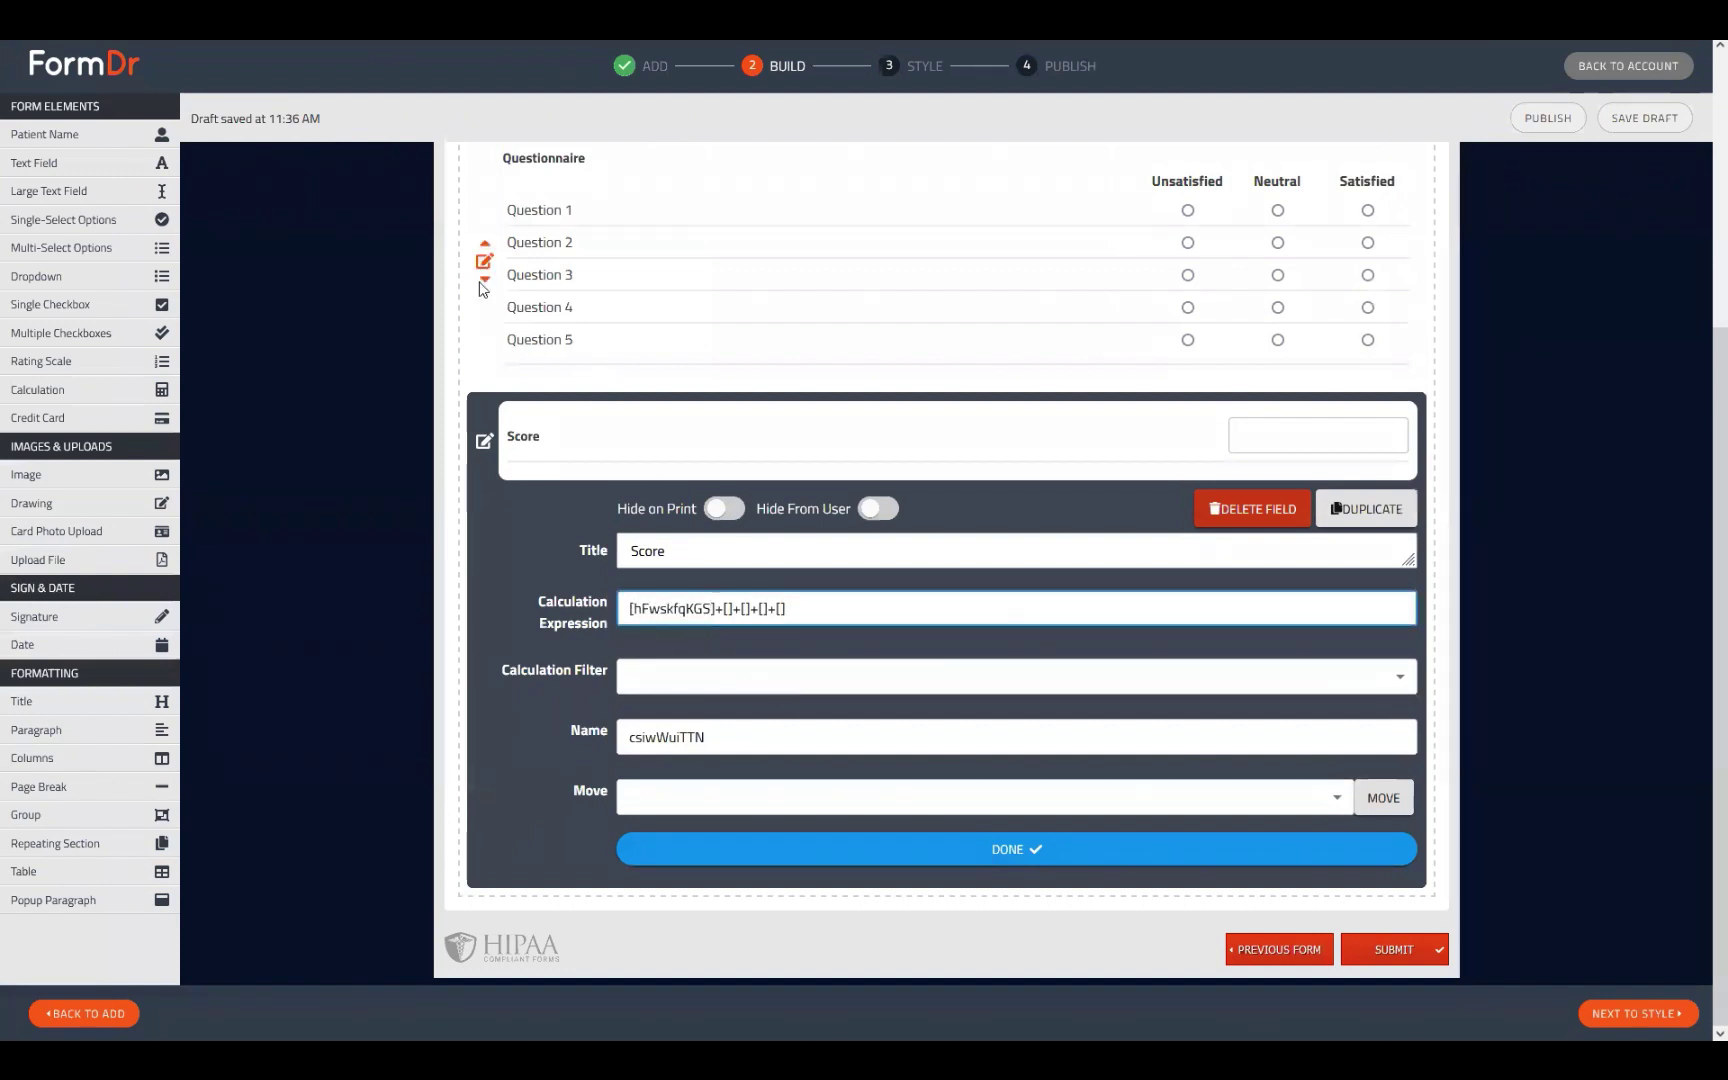
click(485, 263)
click(1060, 625)
double_click(1060, 625)
click(478, 901)
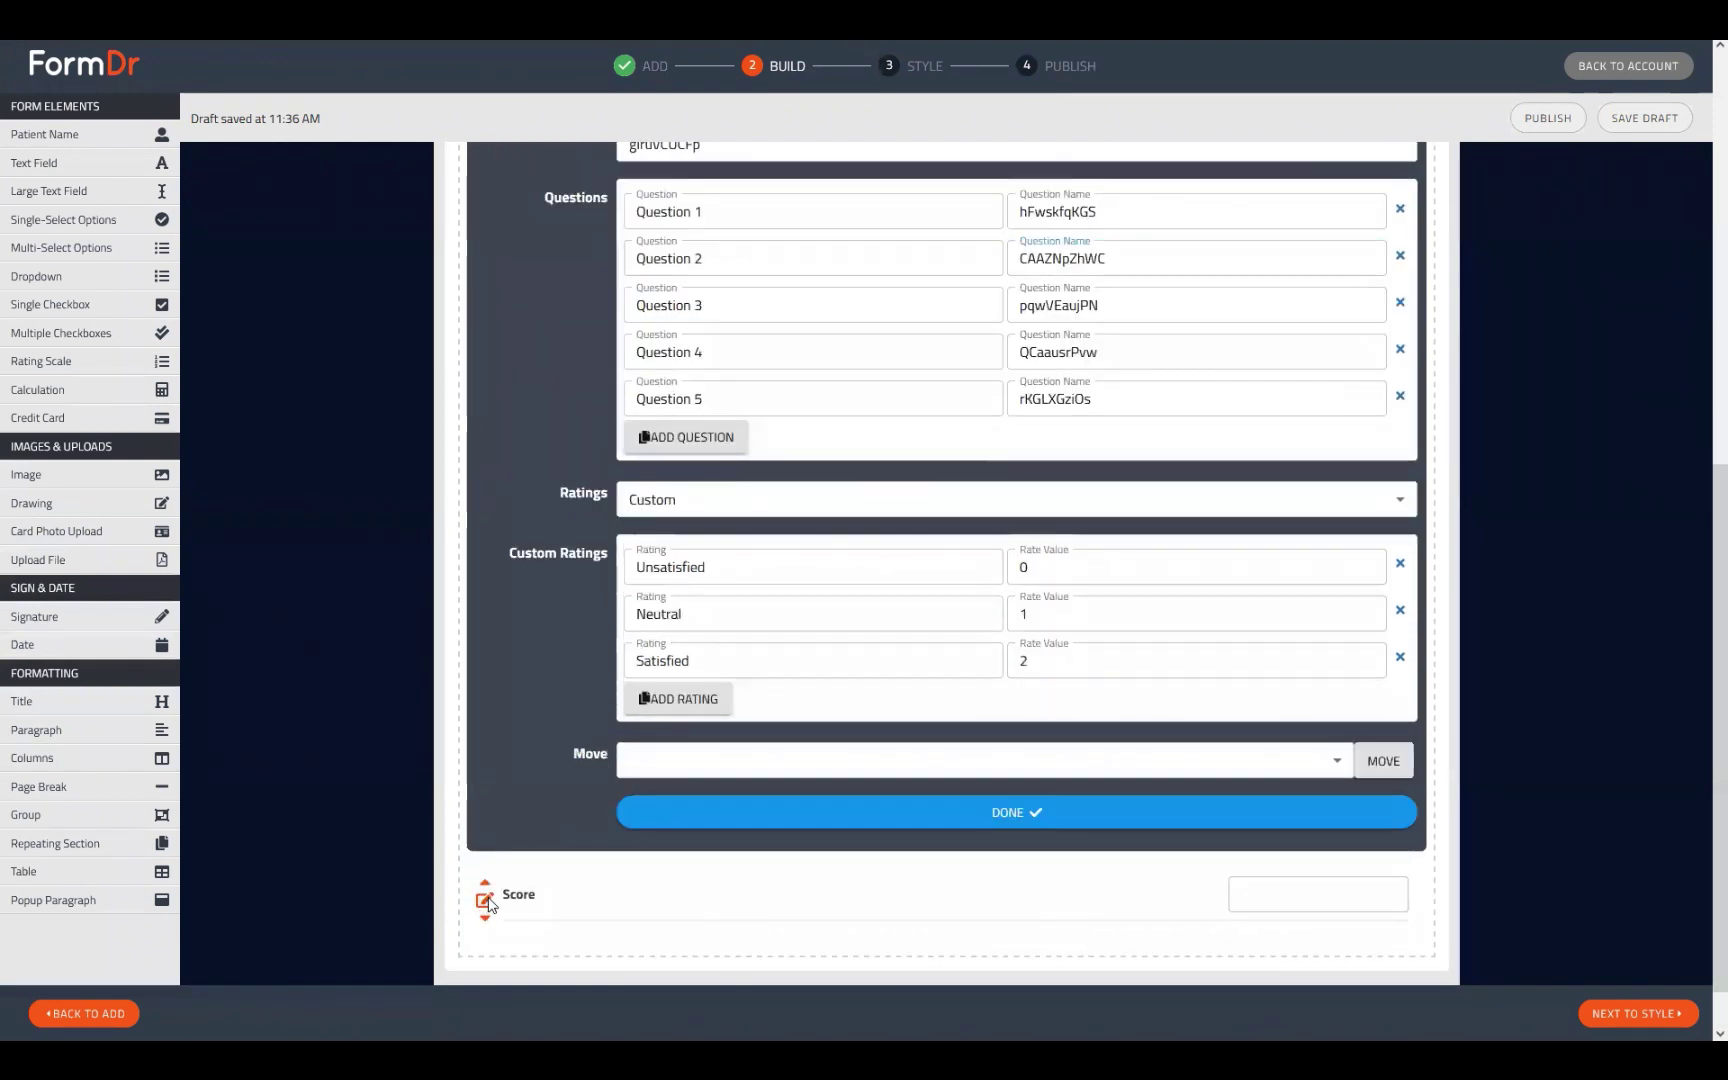
text(CAAZNpZhWC)
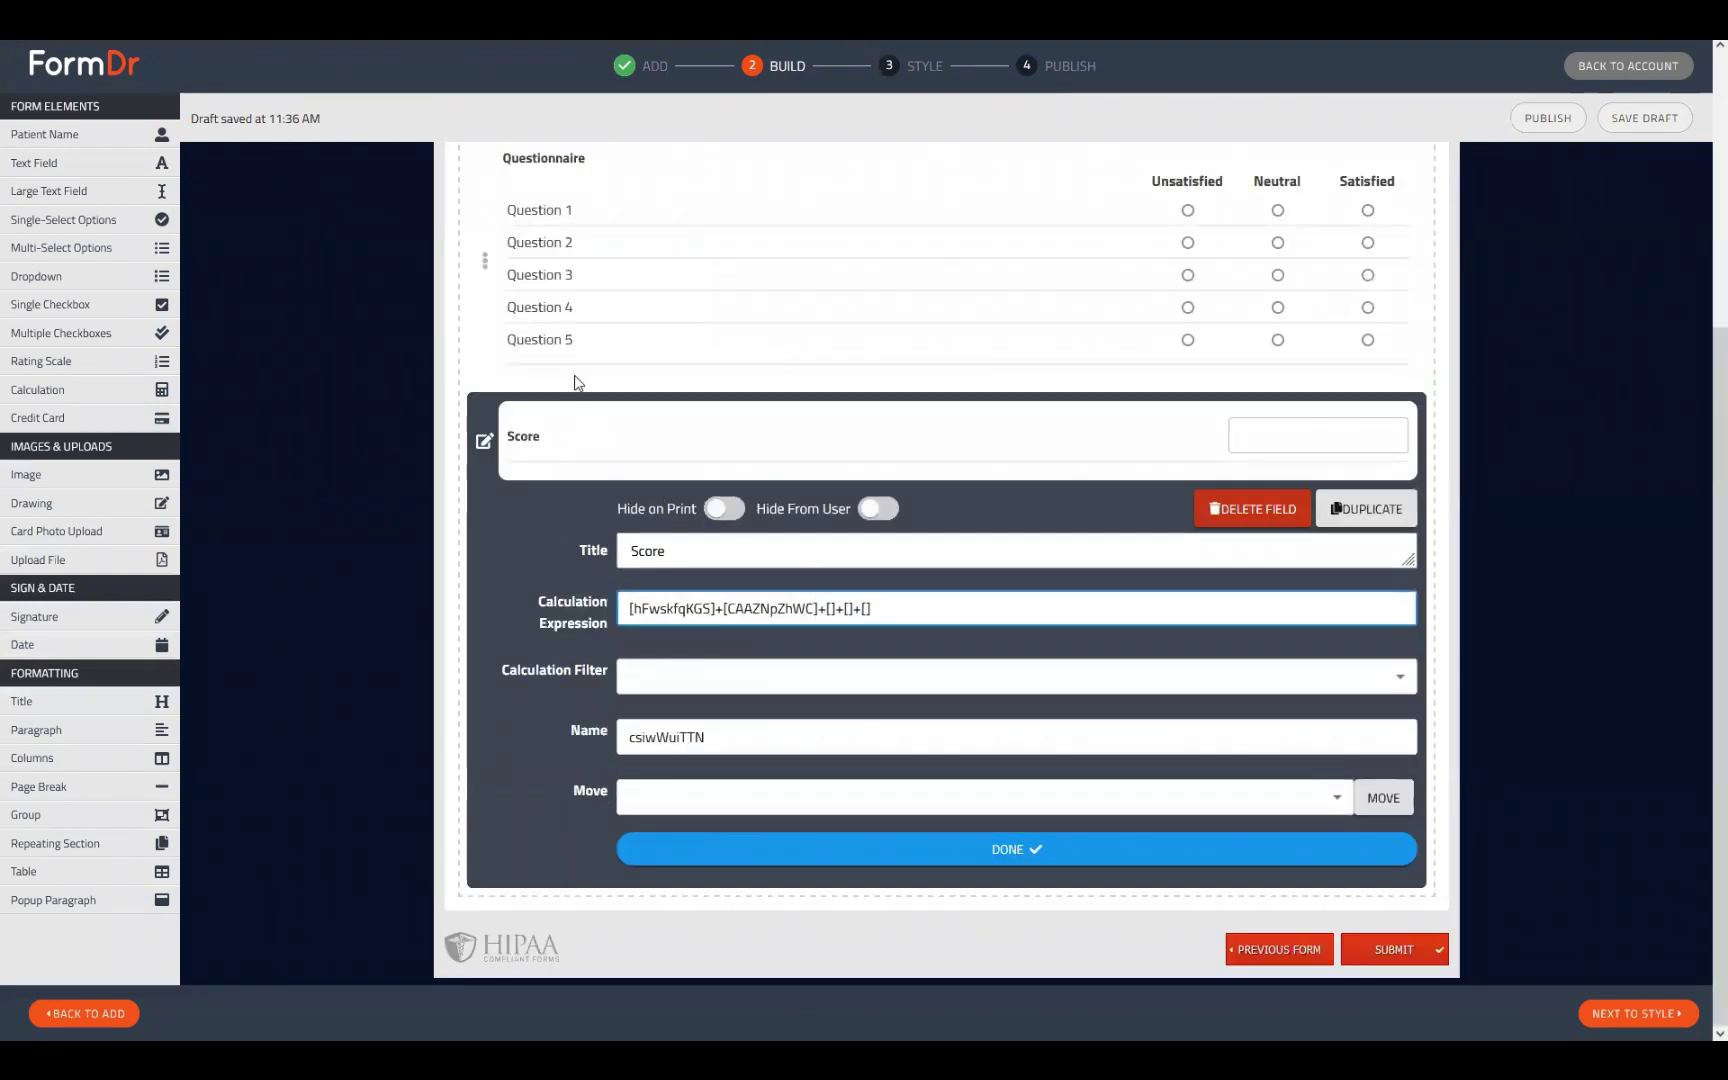
- Copy Question 3's name pqwVEaujPN into the third Score expression slot
click(484, 262)
double_click(1080, 668)
key(ctrl+c)
scroll(698, 578, down, 4)
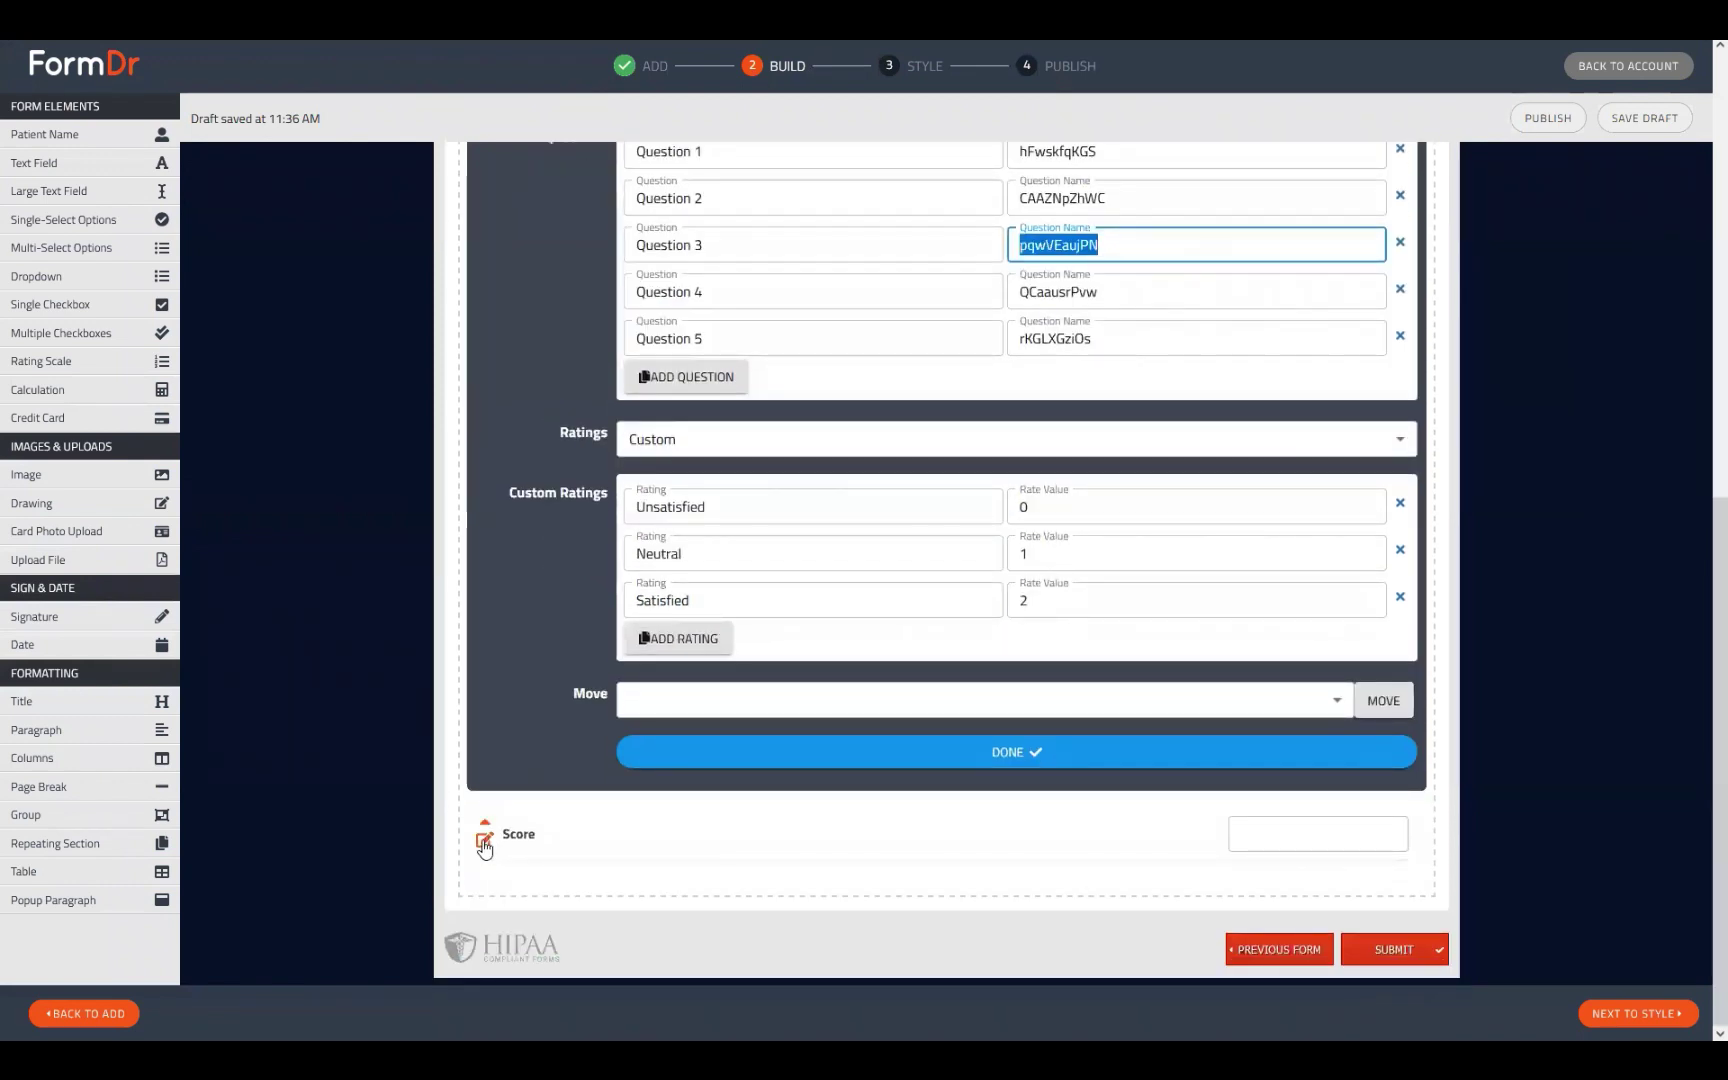
click(484, 845)
click(826, 608)
key(ctrl+v)
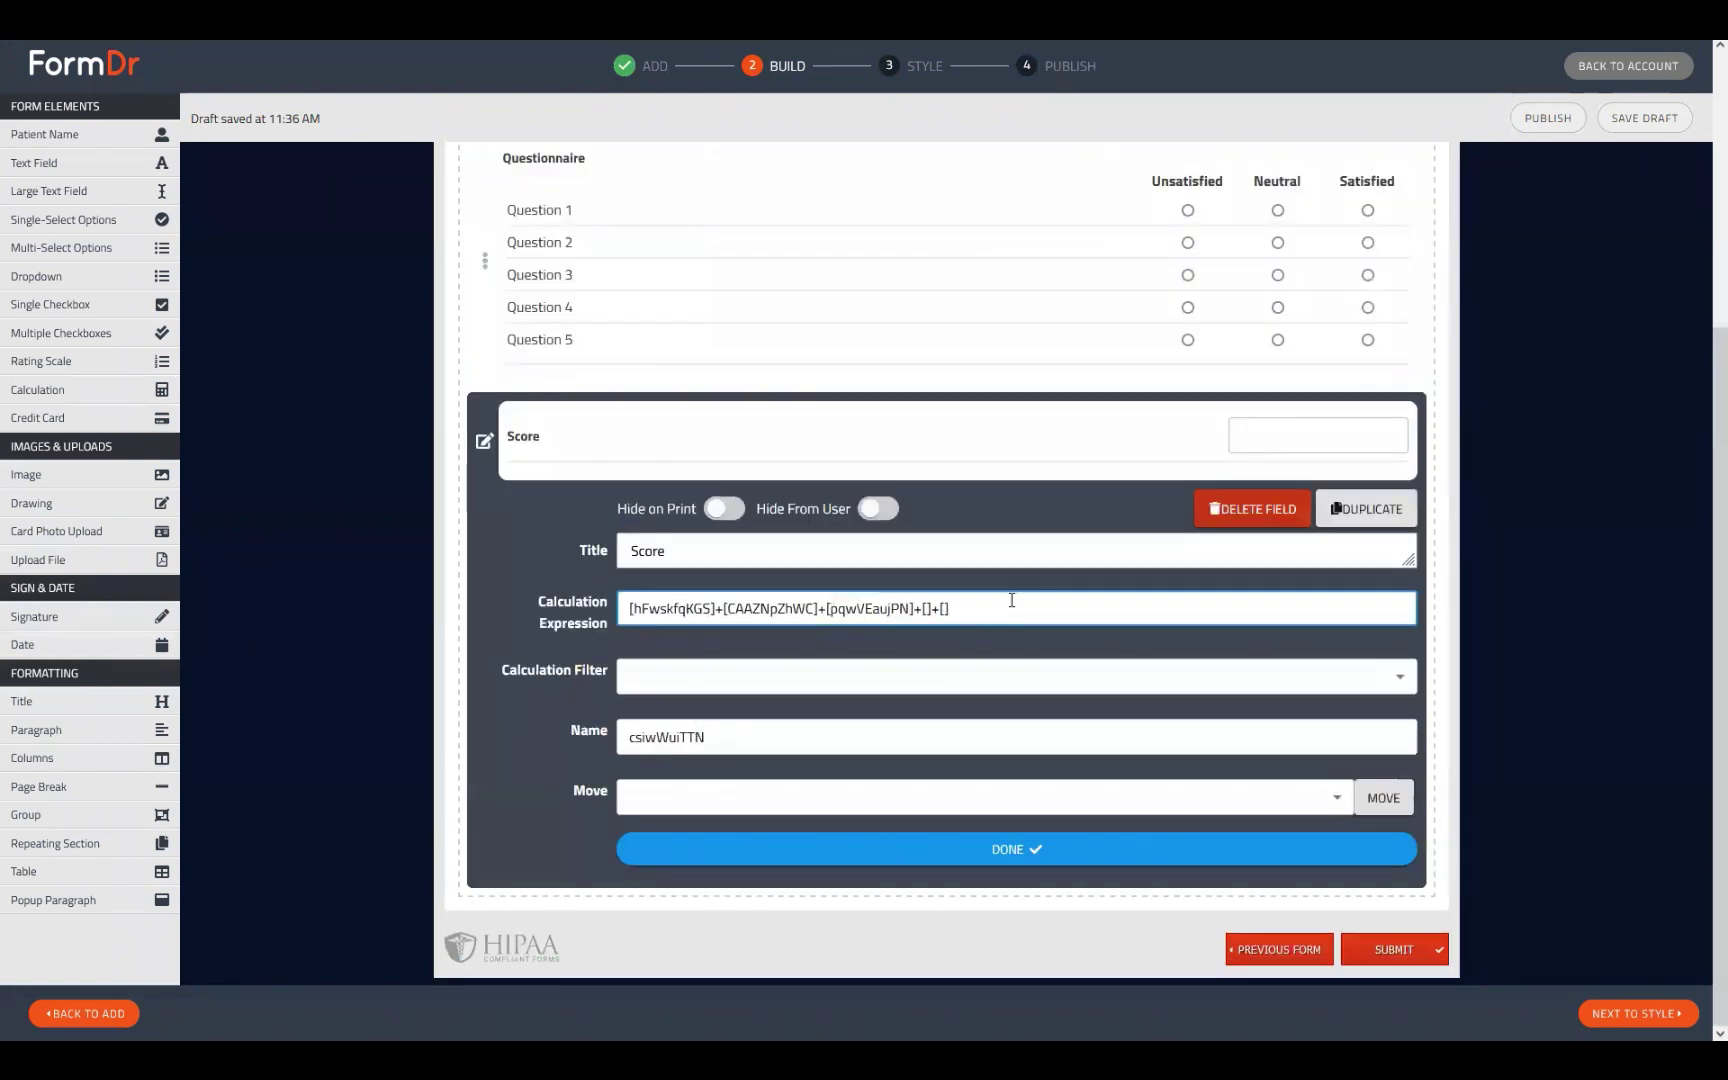
- In the Questionnaire settings, select Question 4's current question name
click(484, 262)
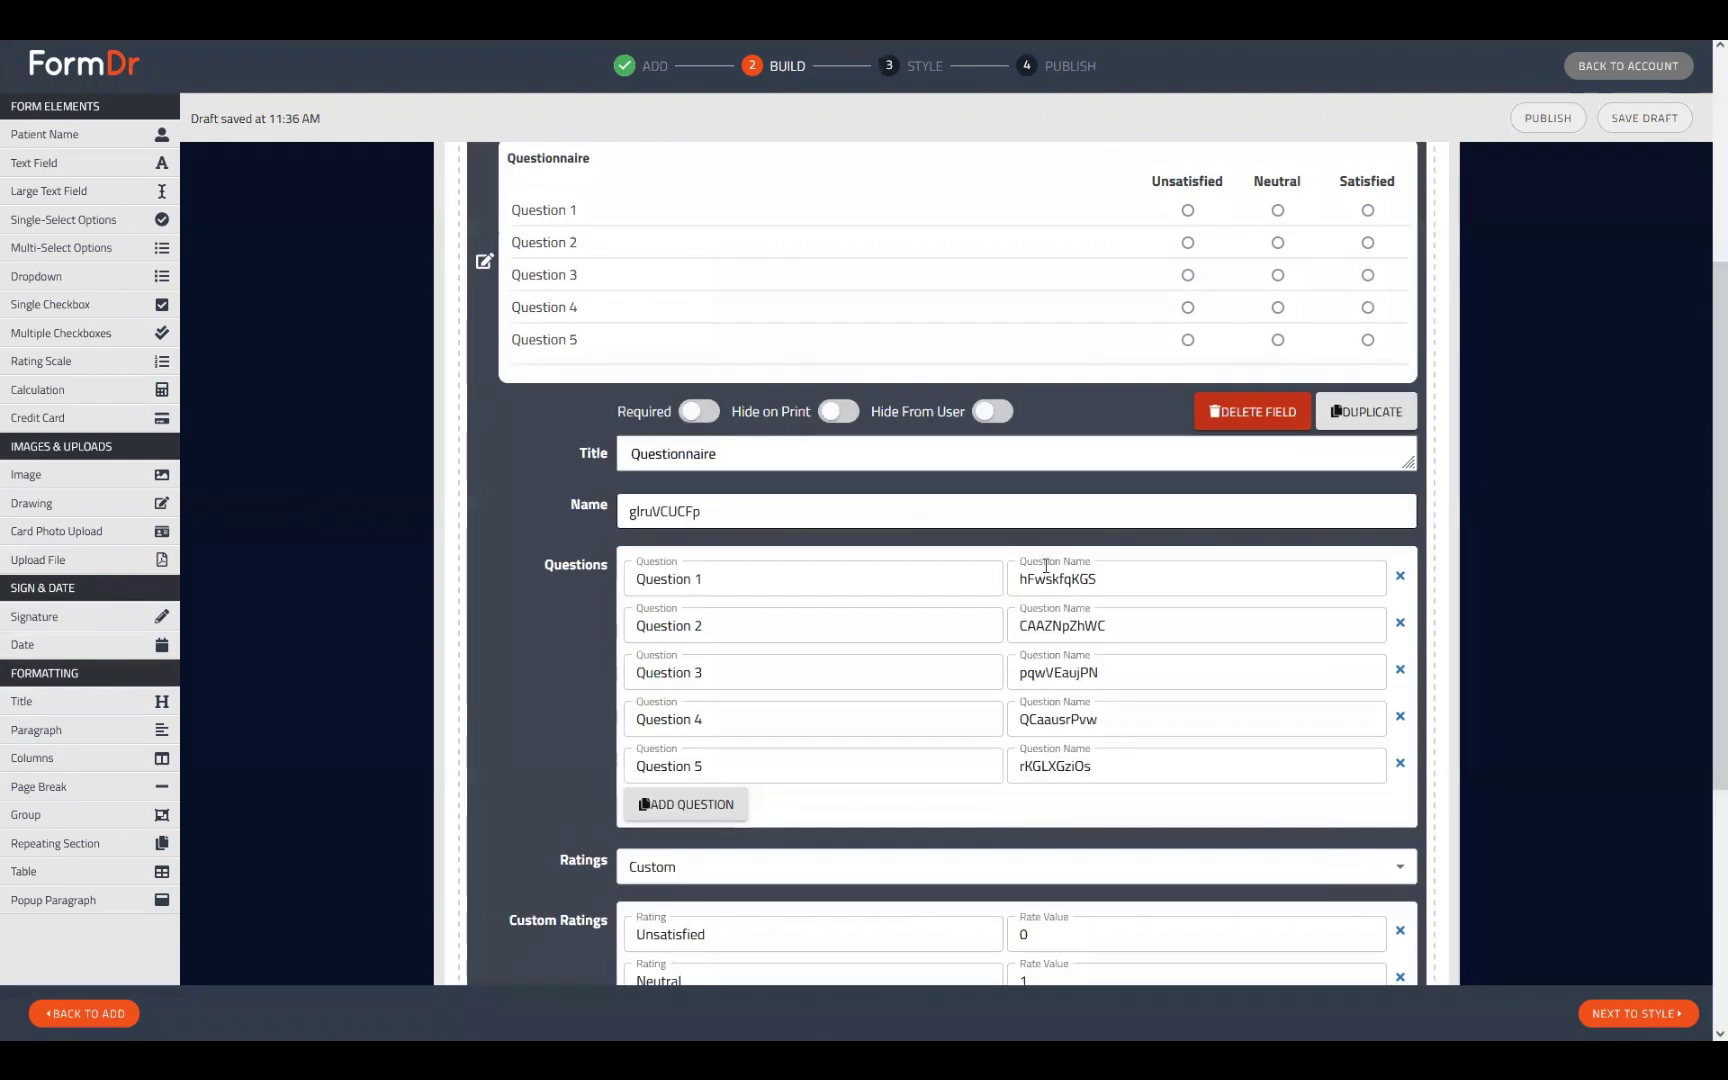
click(1122, 713)
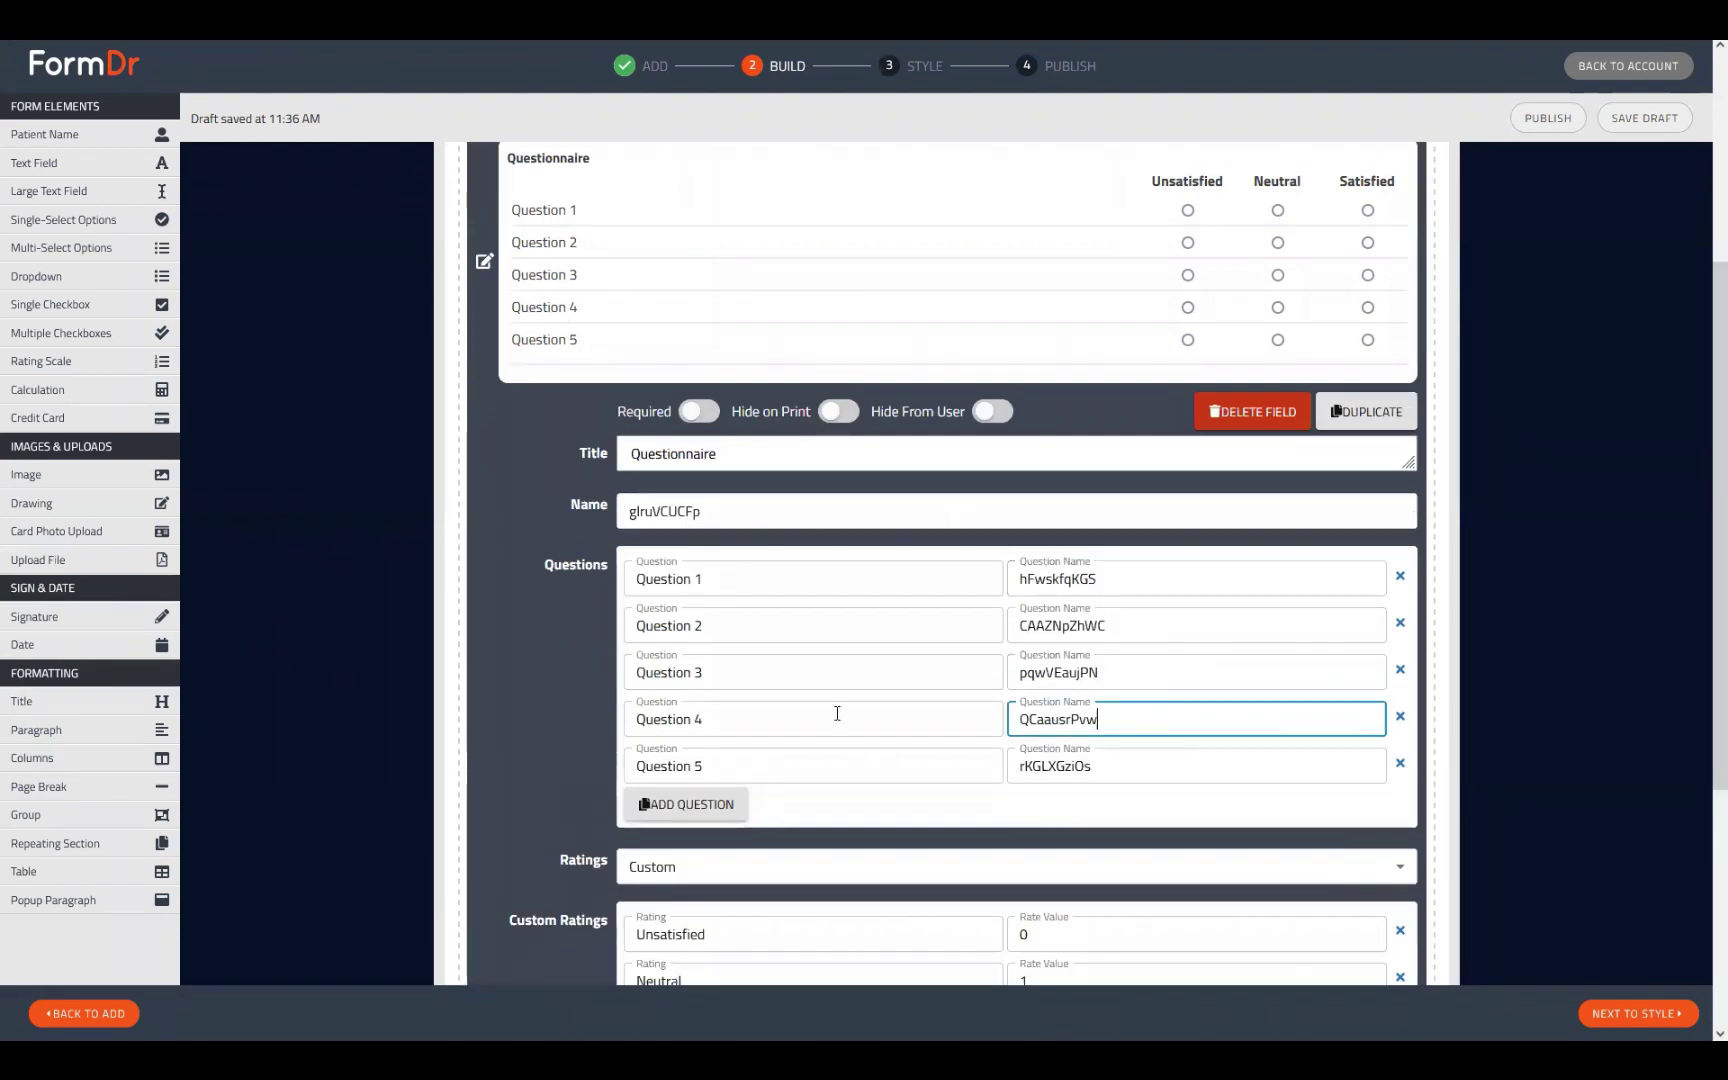
key(ctrl+a)
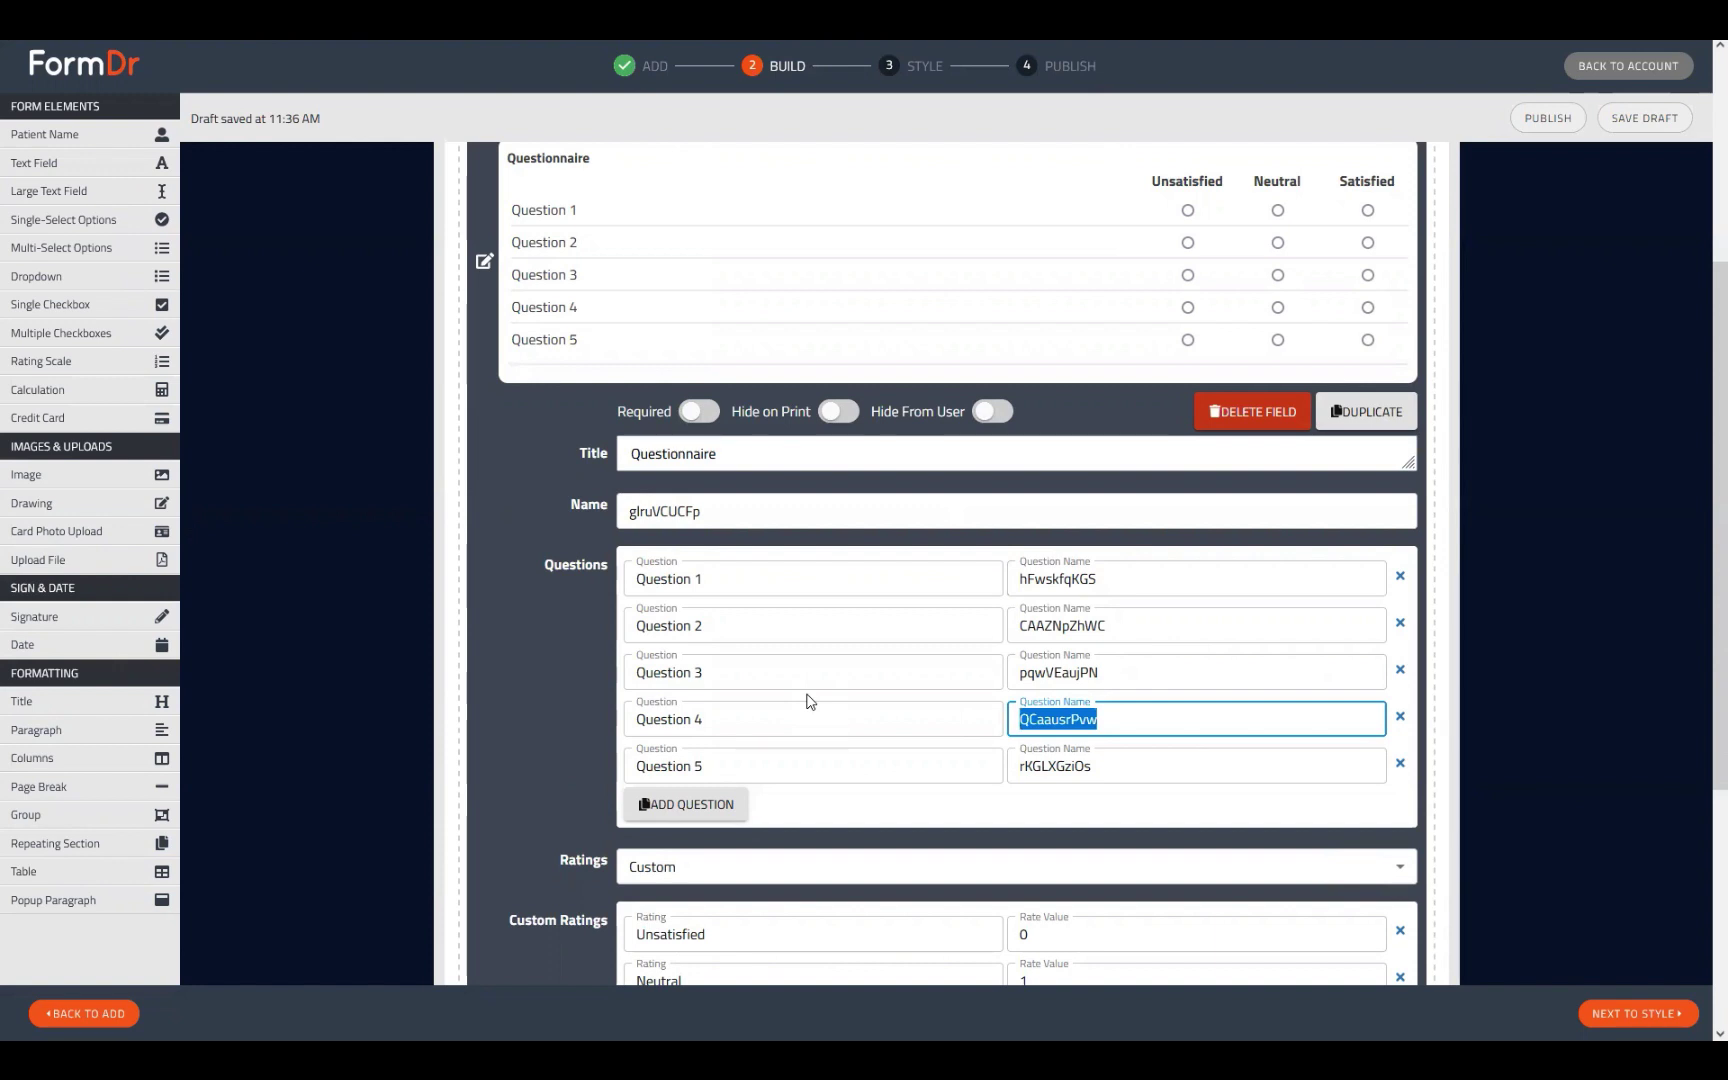
- Rename Questions 4 and 5's field names to q4 and q5
text(q4)
key(Tab)
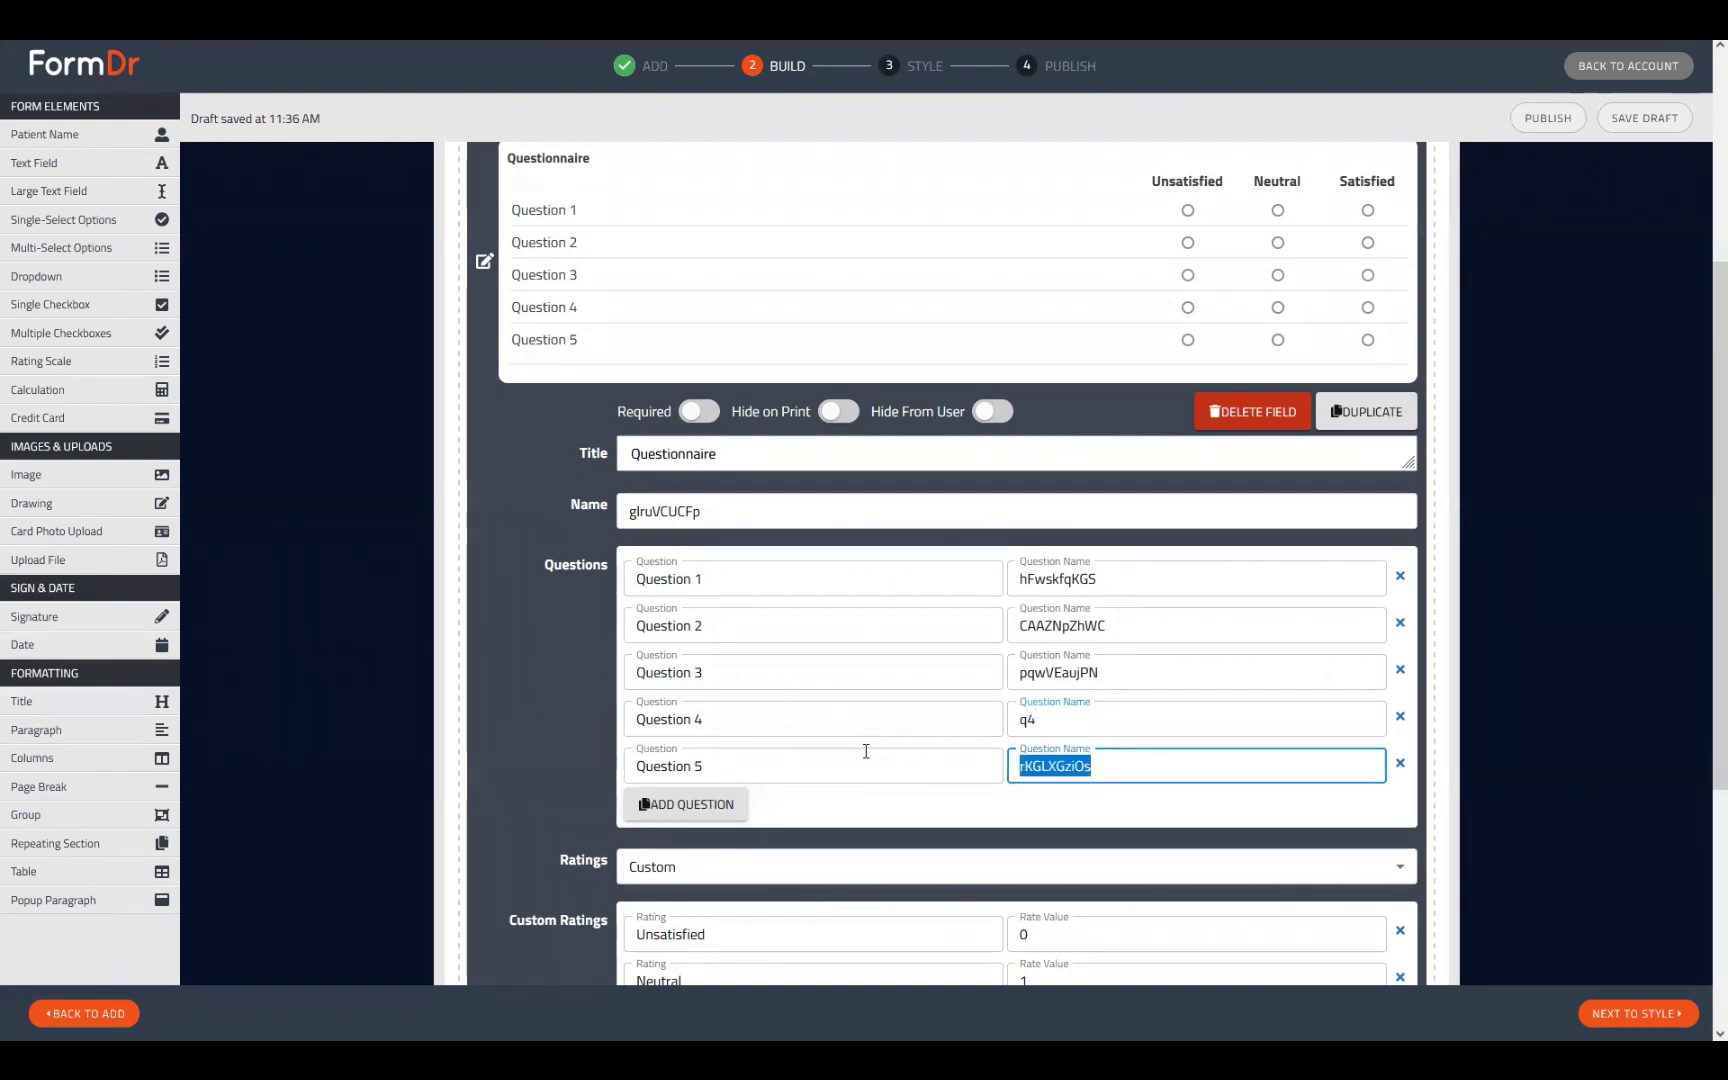
text(q5)
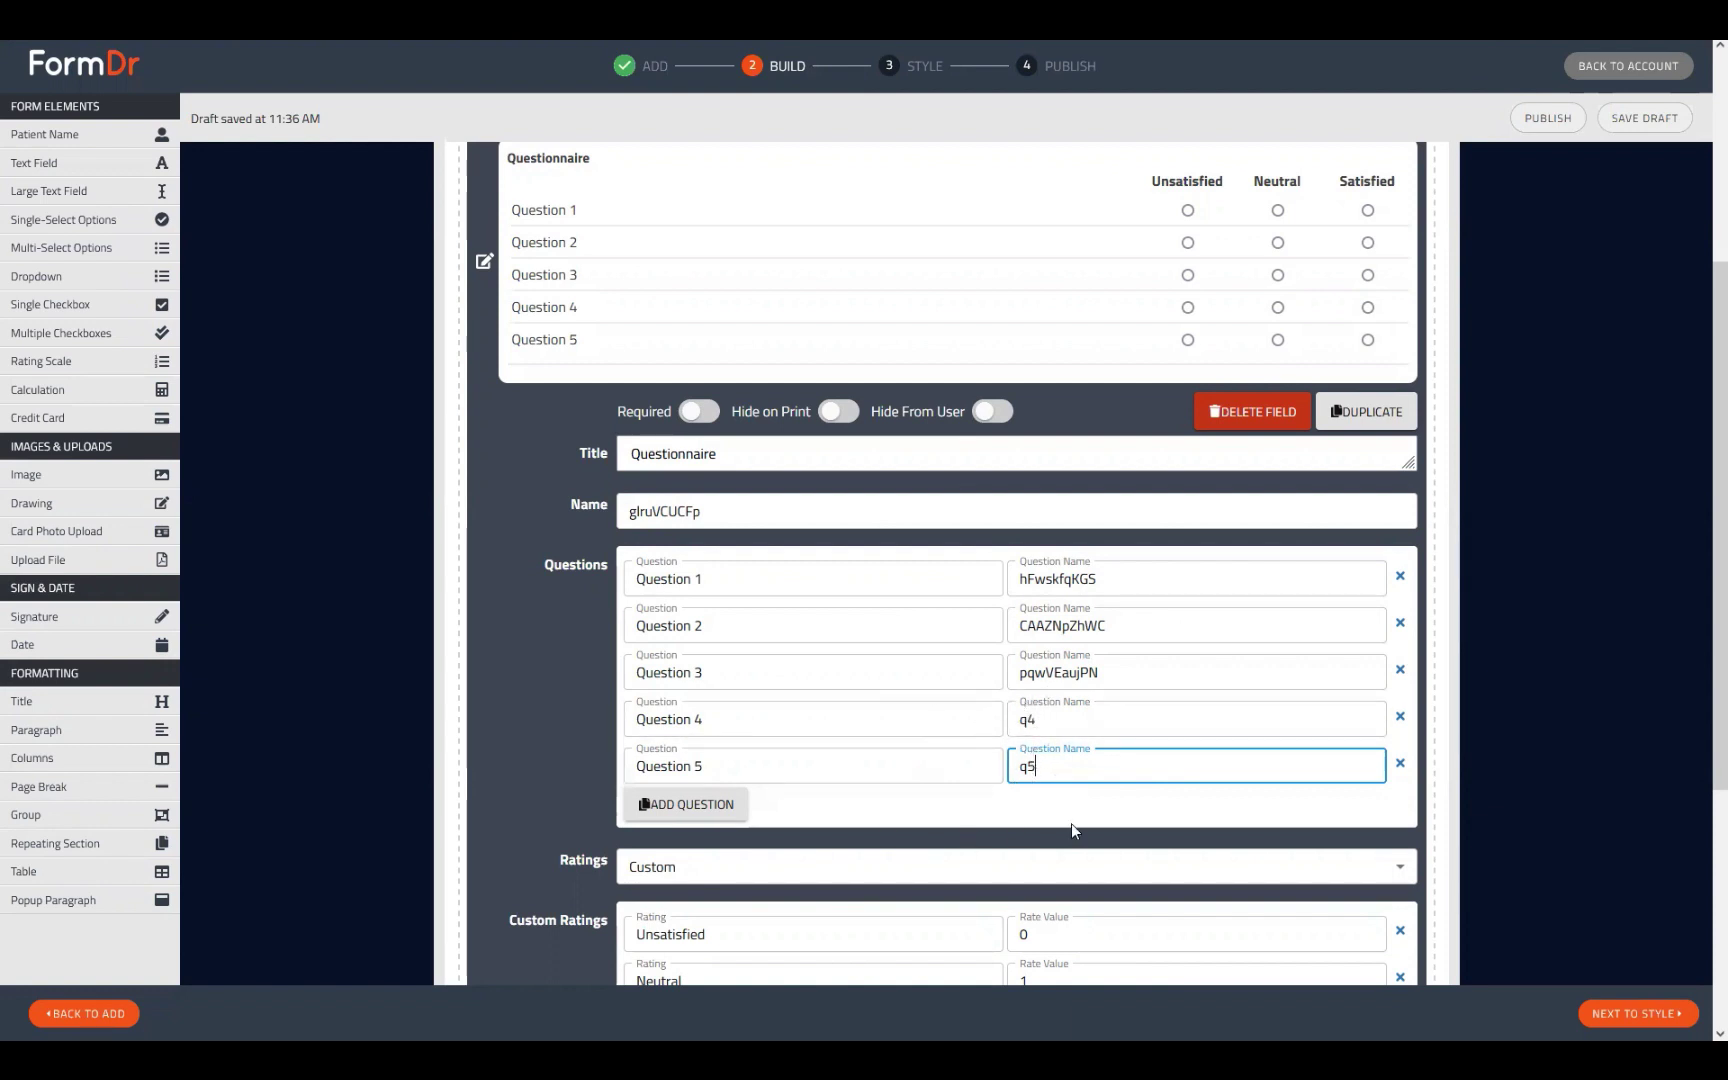
scroll(1071, 824, down, 3)
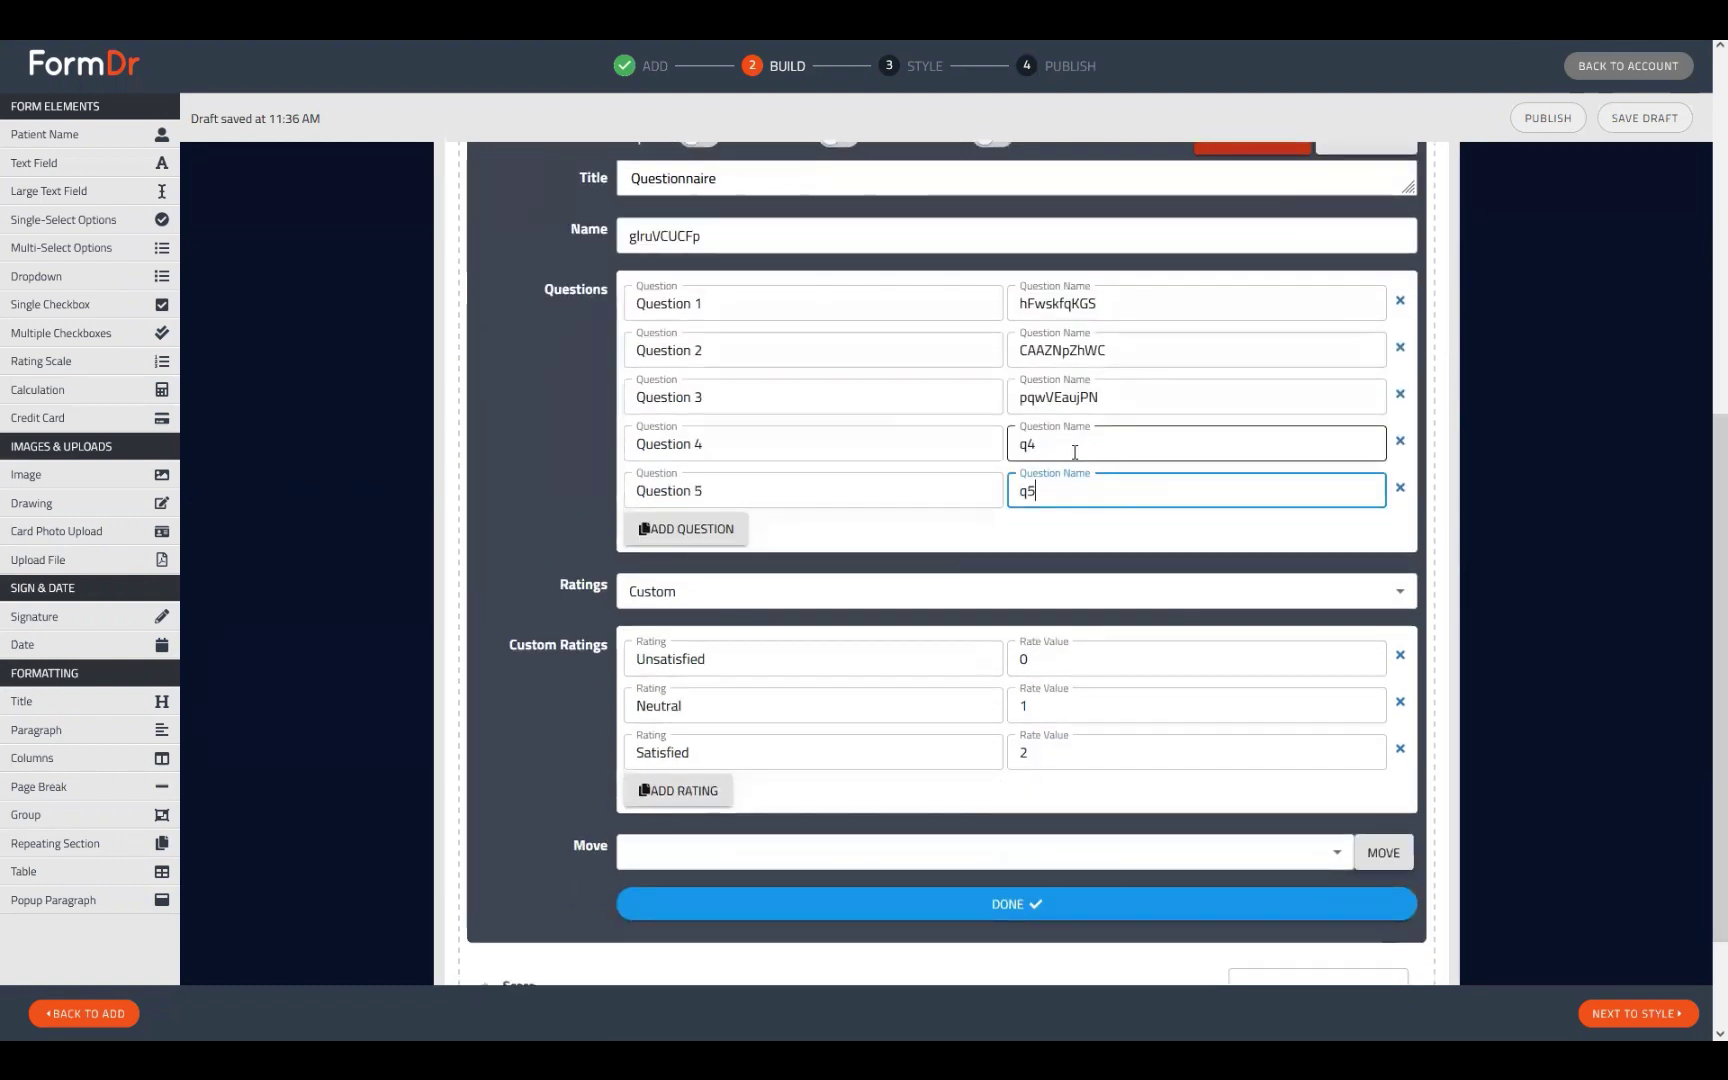
scroll(972, 586, down, 2)
- Add [q4] and [q5] to the end of the Score calculation expression
click(484, 837)
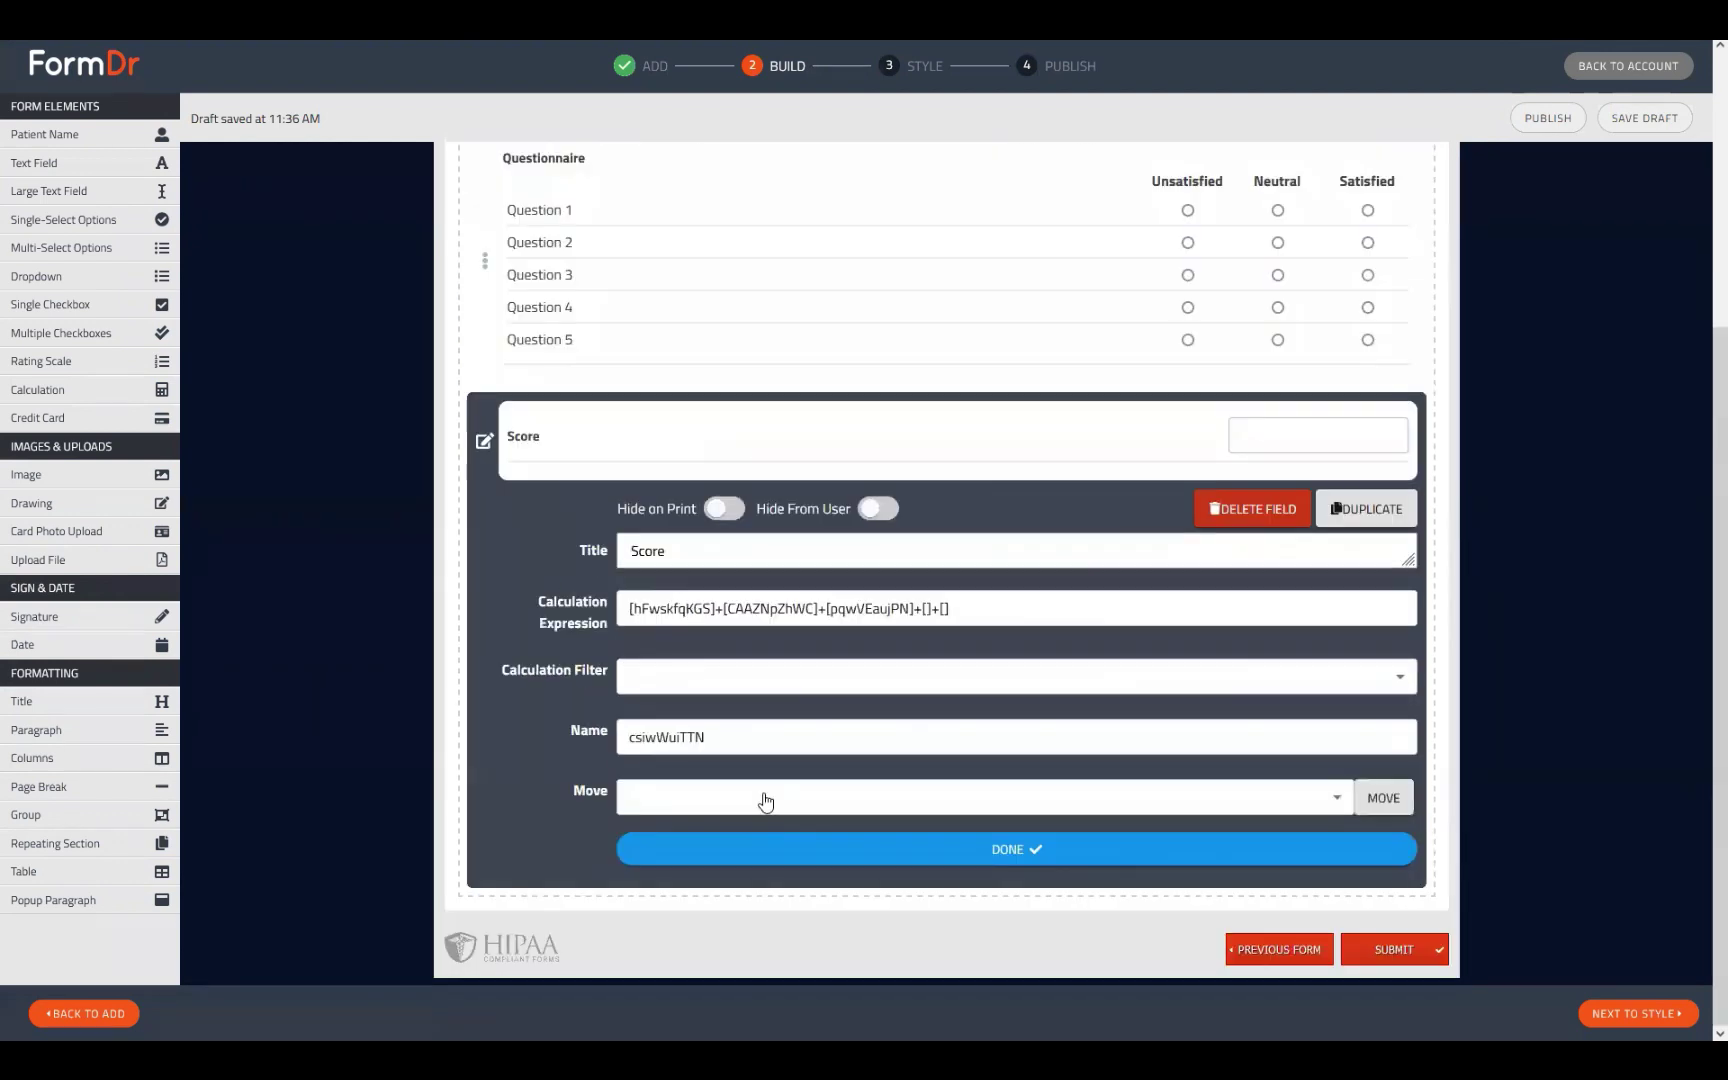
click(925, 609)
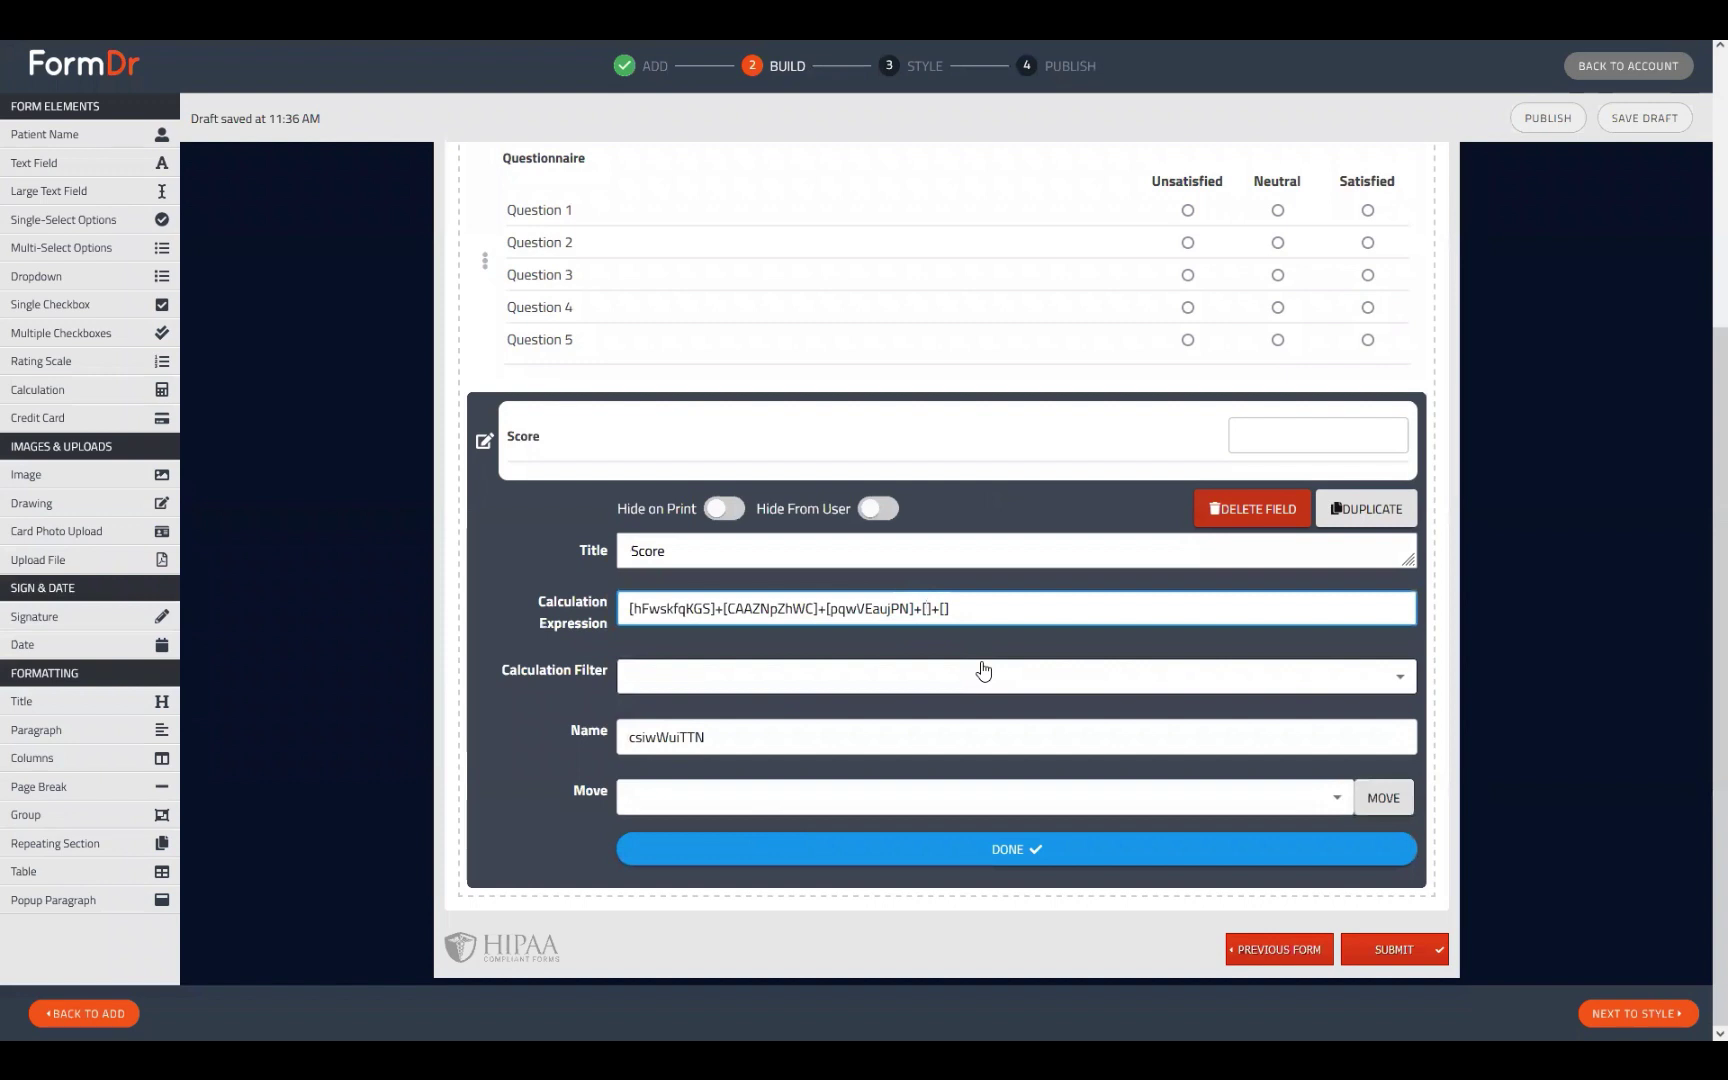
text(q4)
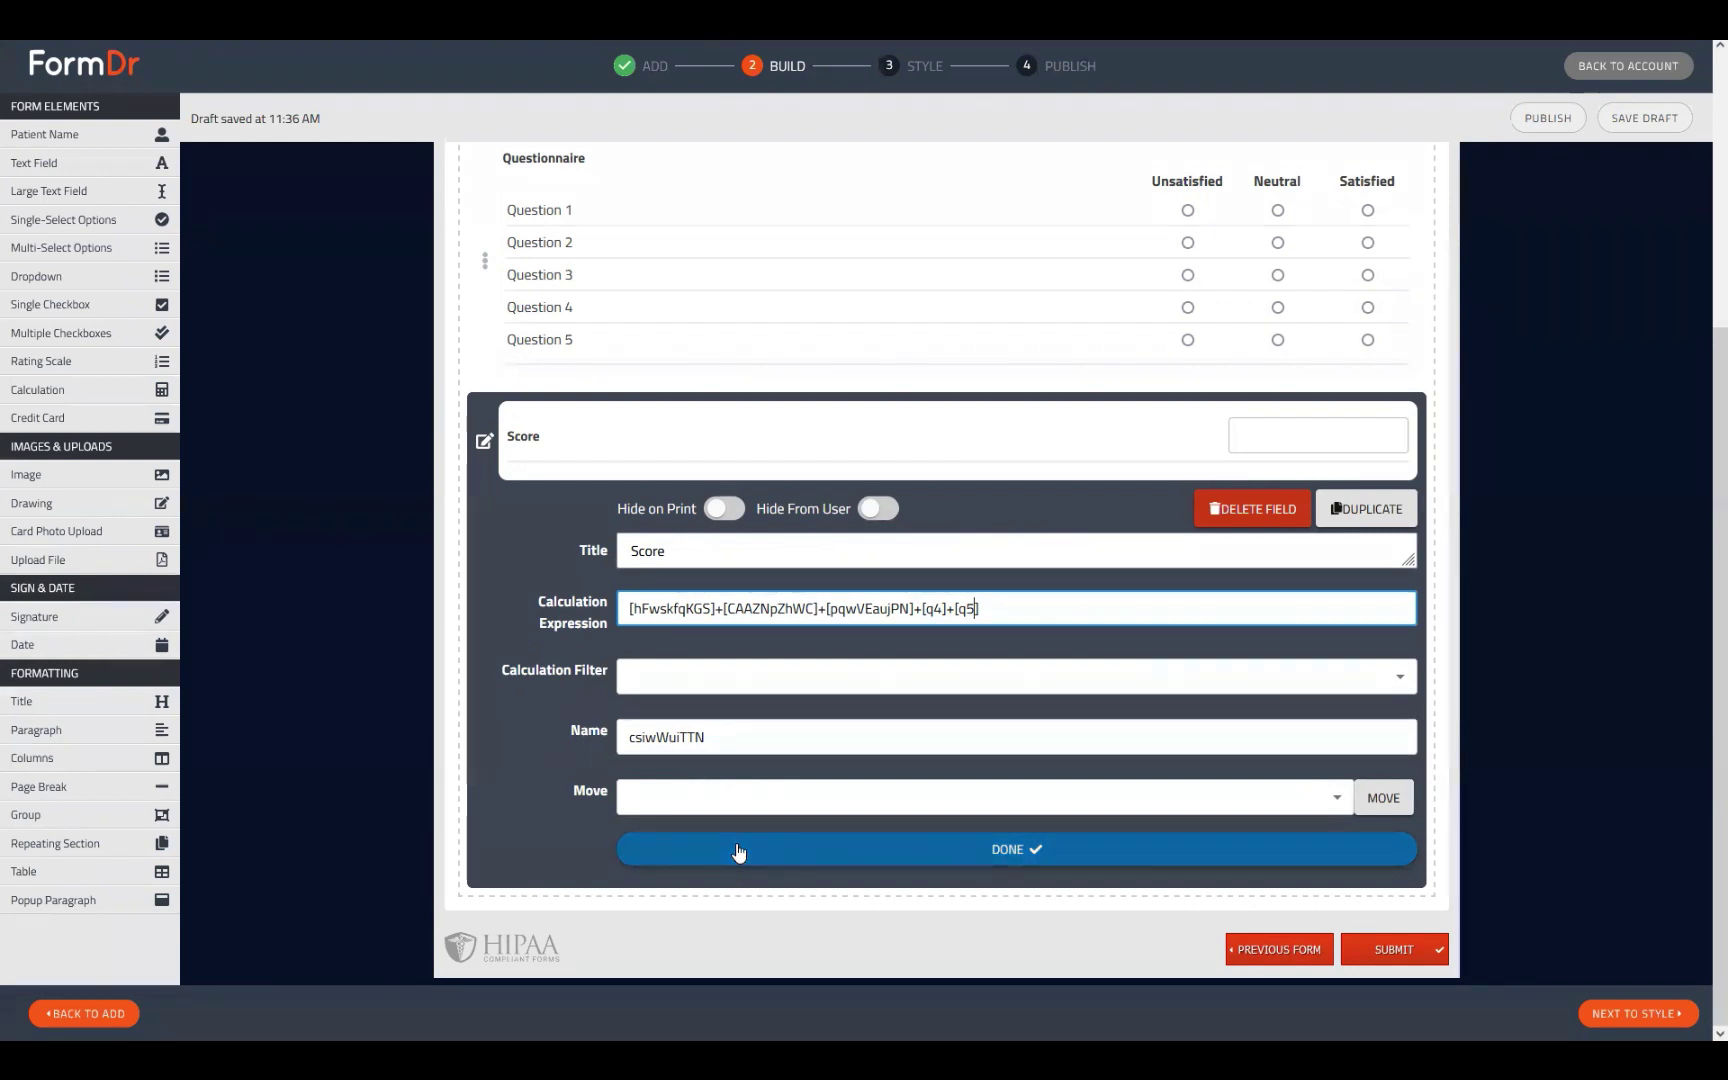
click(486, 266)
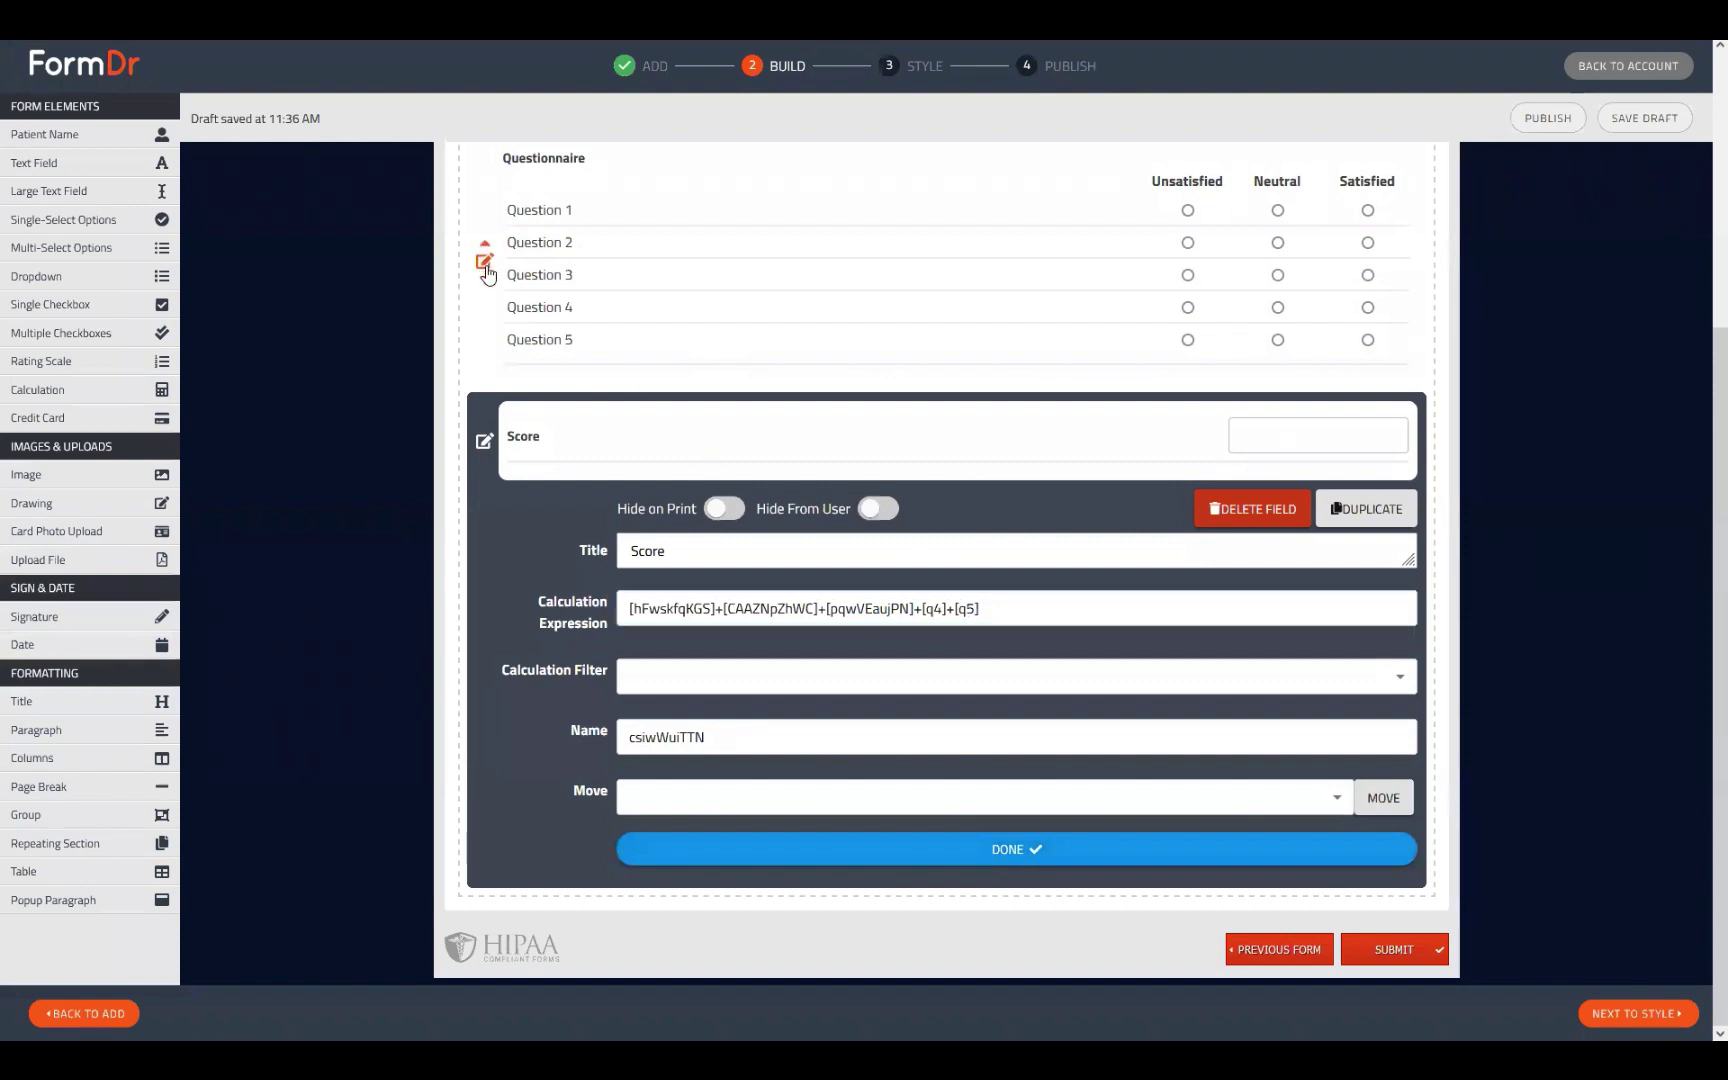
- Check the Questionnaire's question names, then save the form and proceed to styling
click(485, 264)
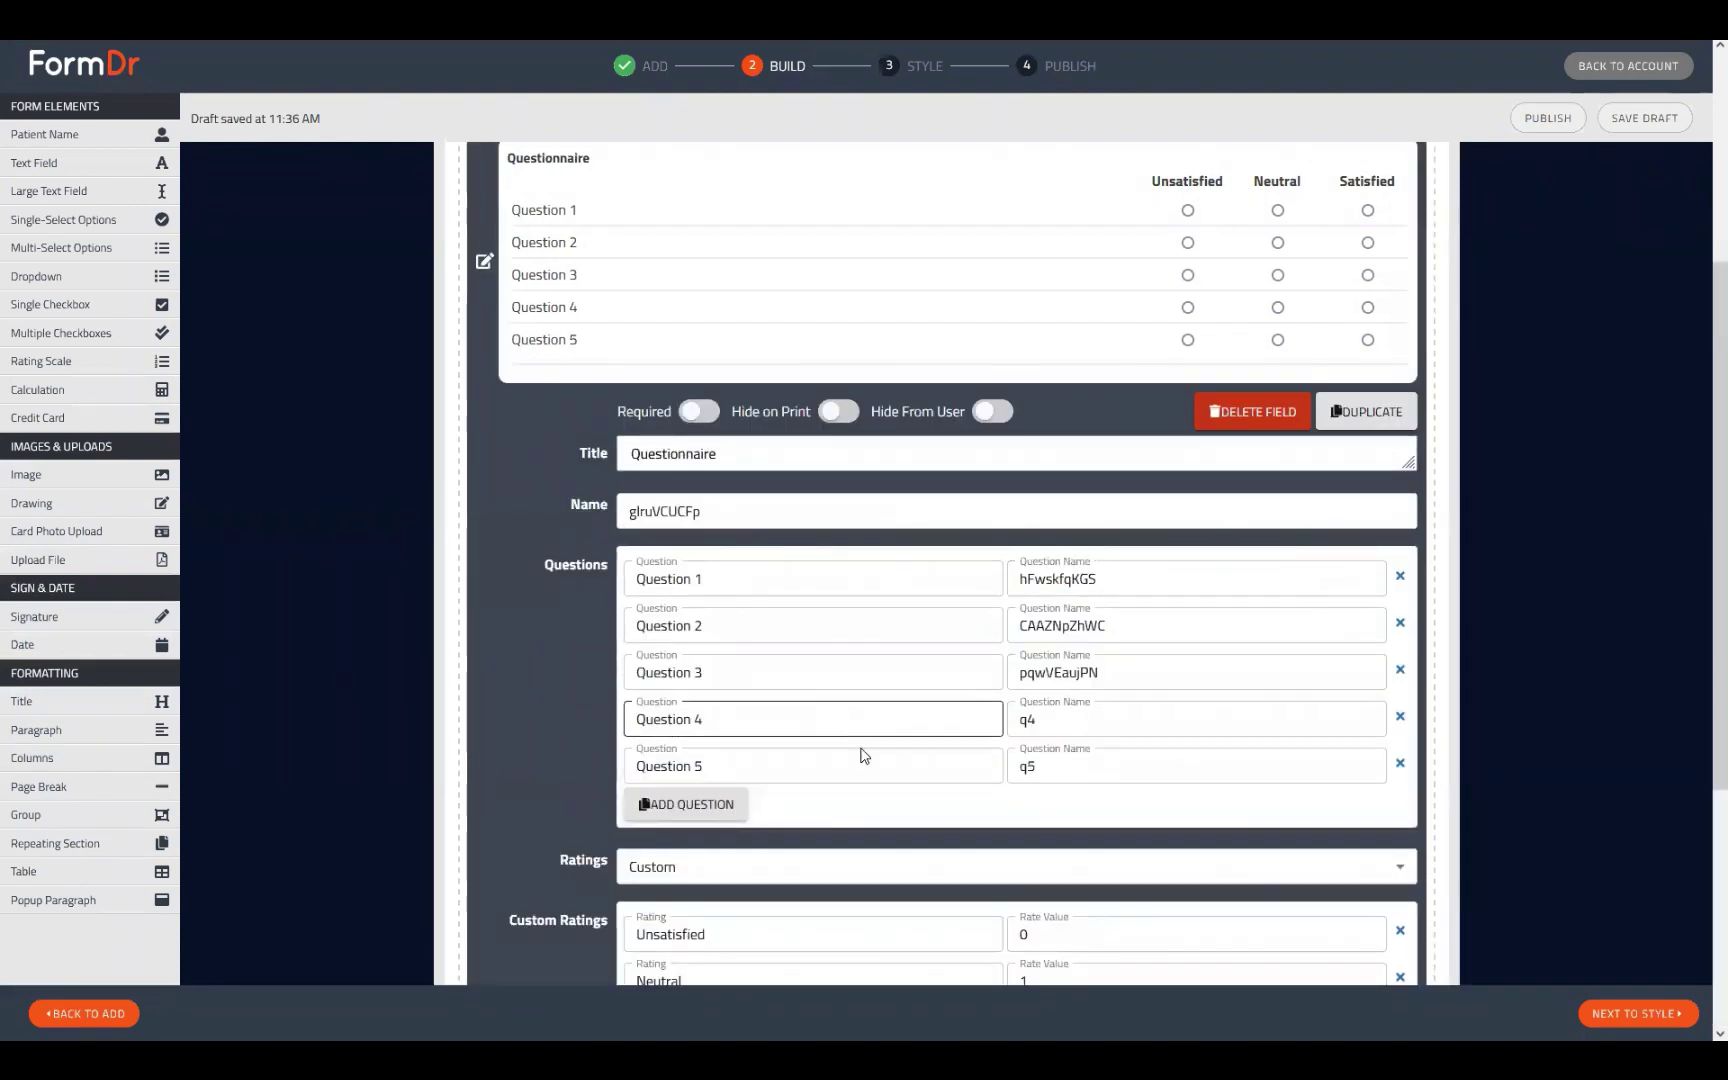
scroll(865, 755, down, 2)
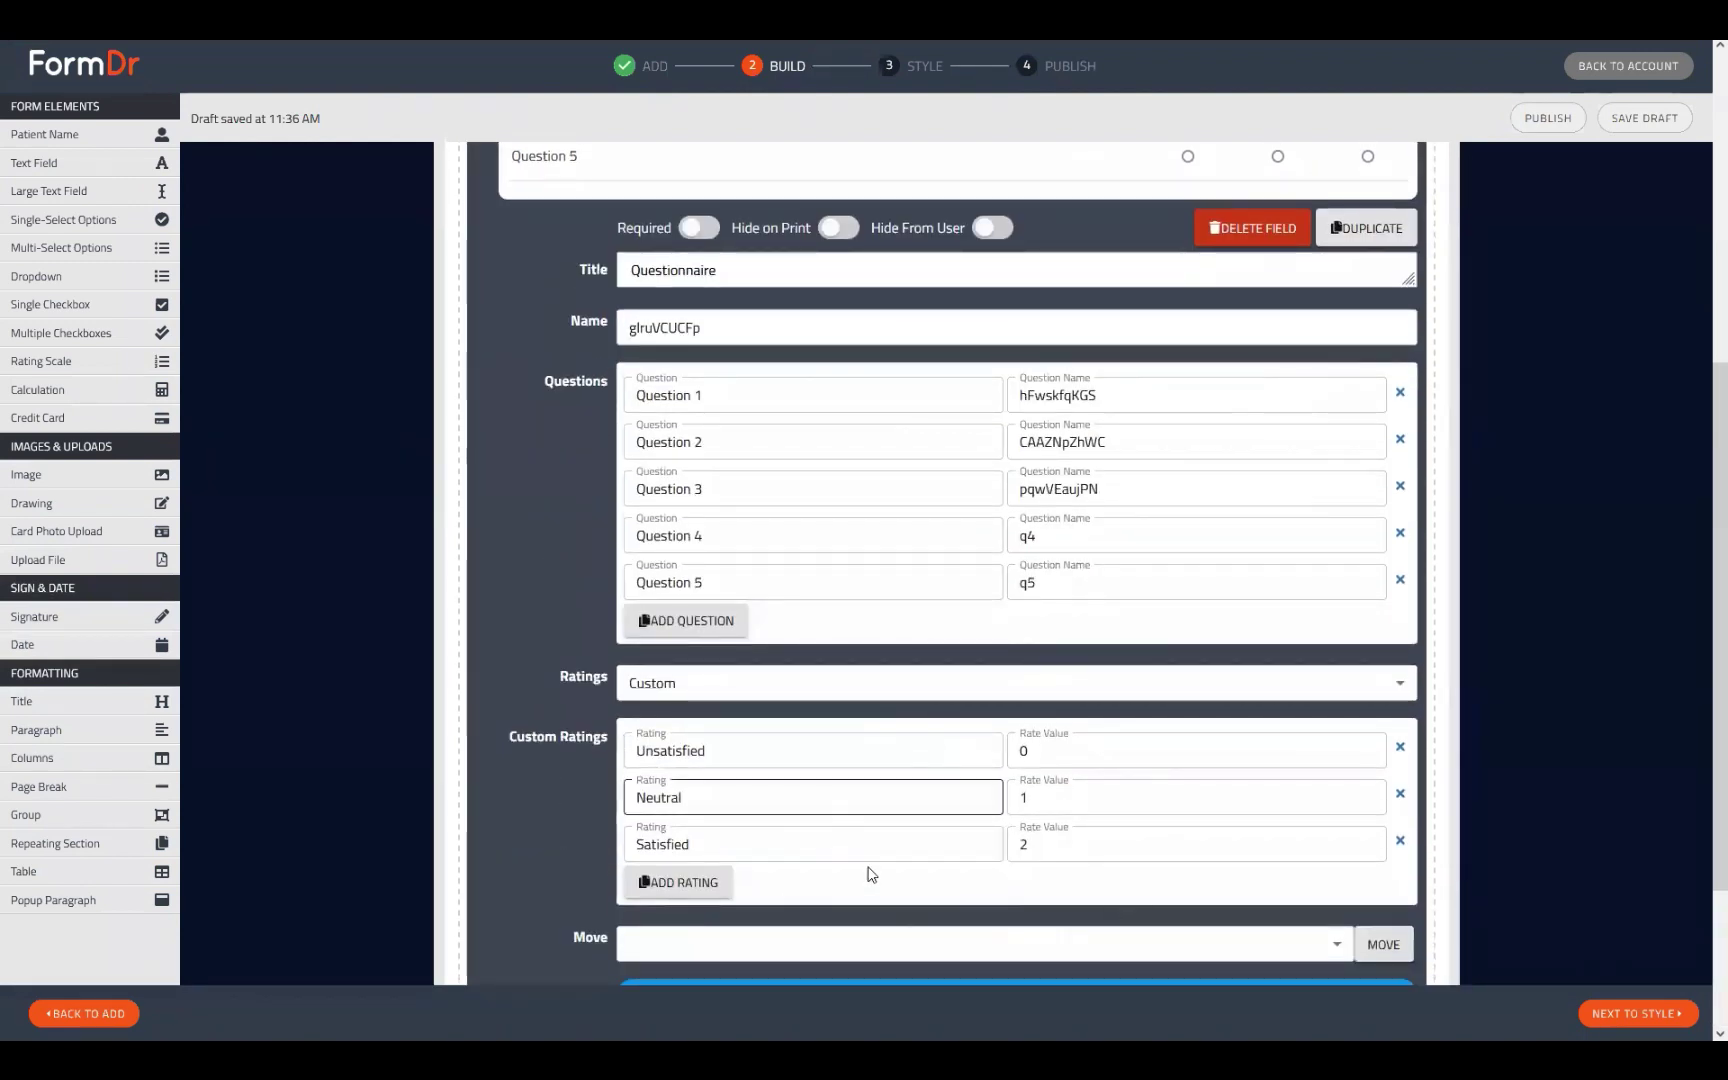
scroll(1099, 770, up, 4)
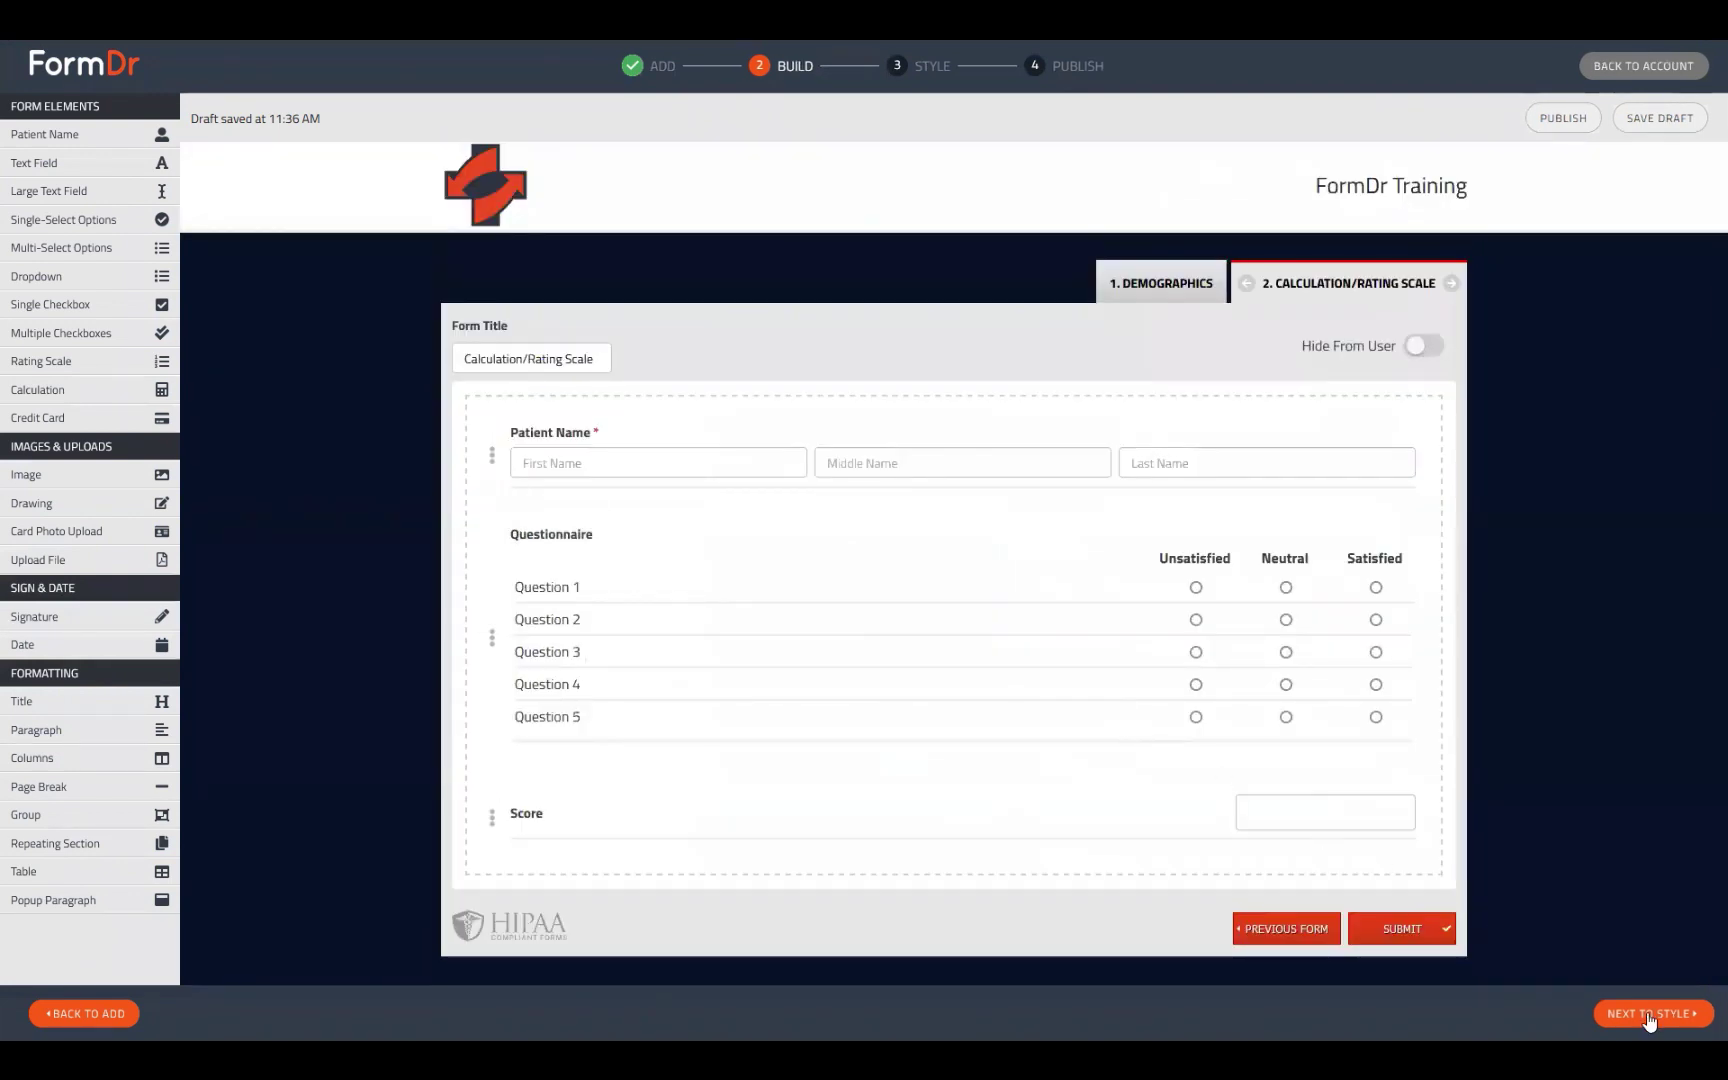
click(1650, 1018)
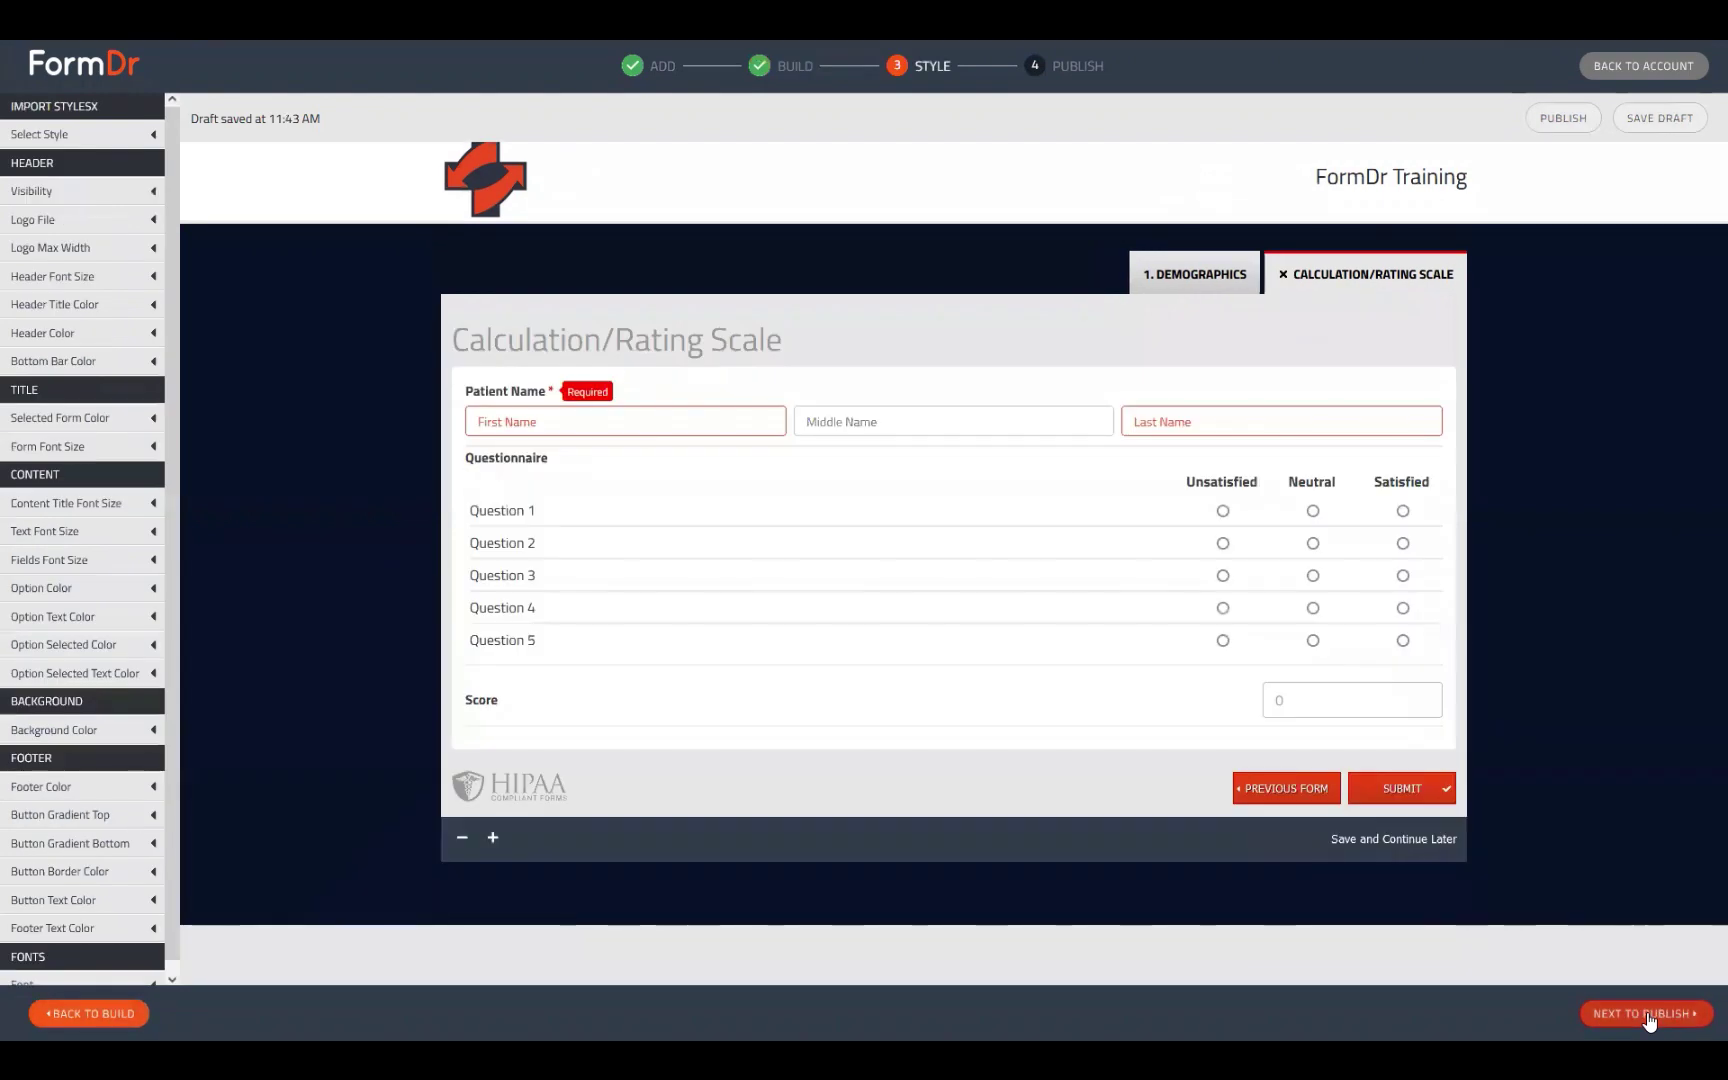
- Publish the packet, finish building, and open the FormDr Training link under My Forms
click(1647, 1013)
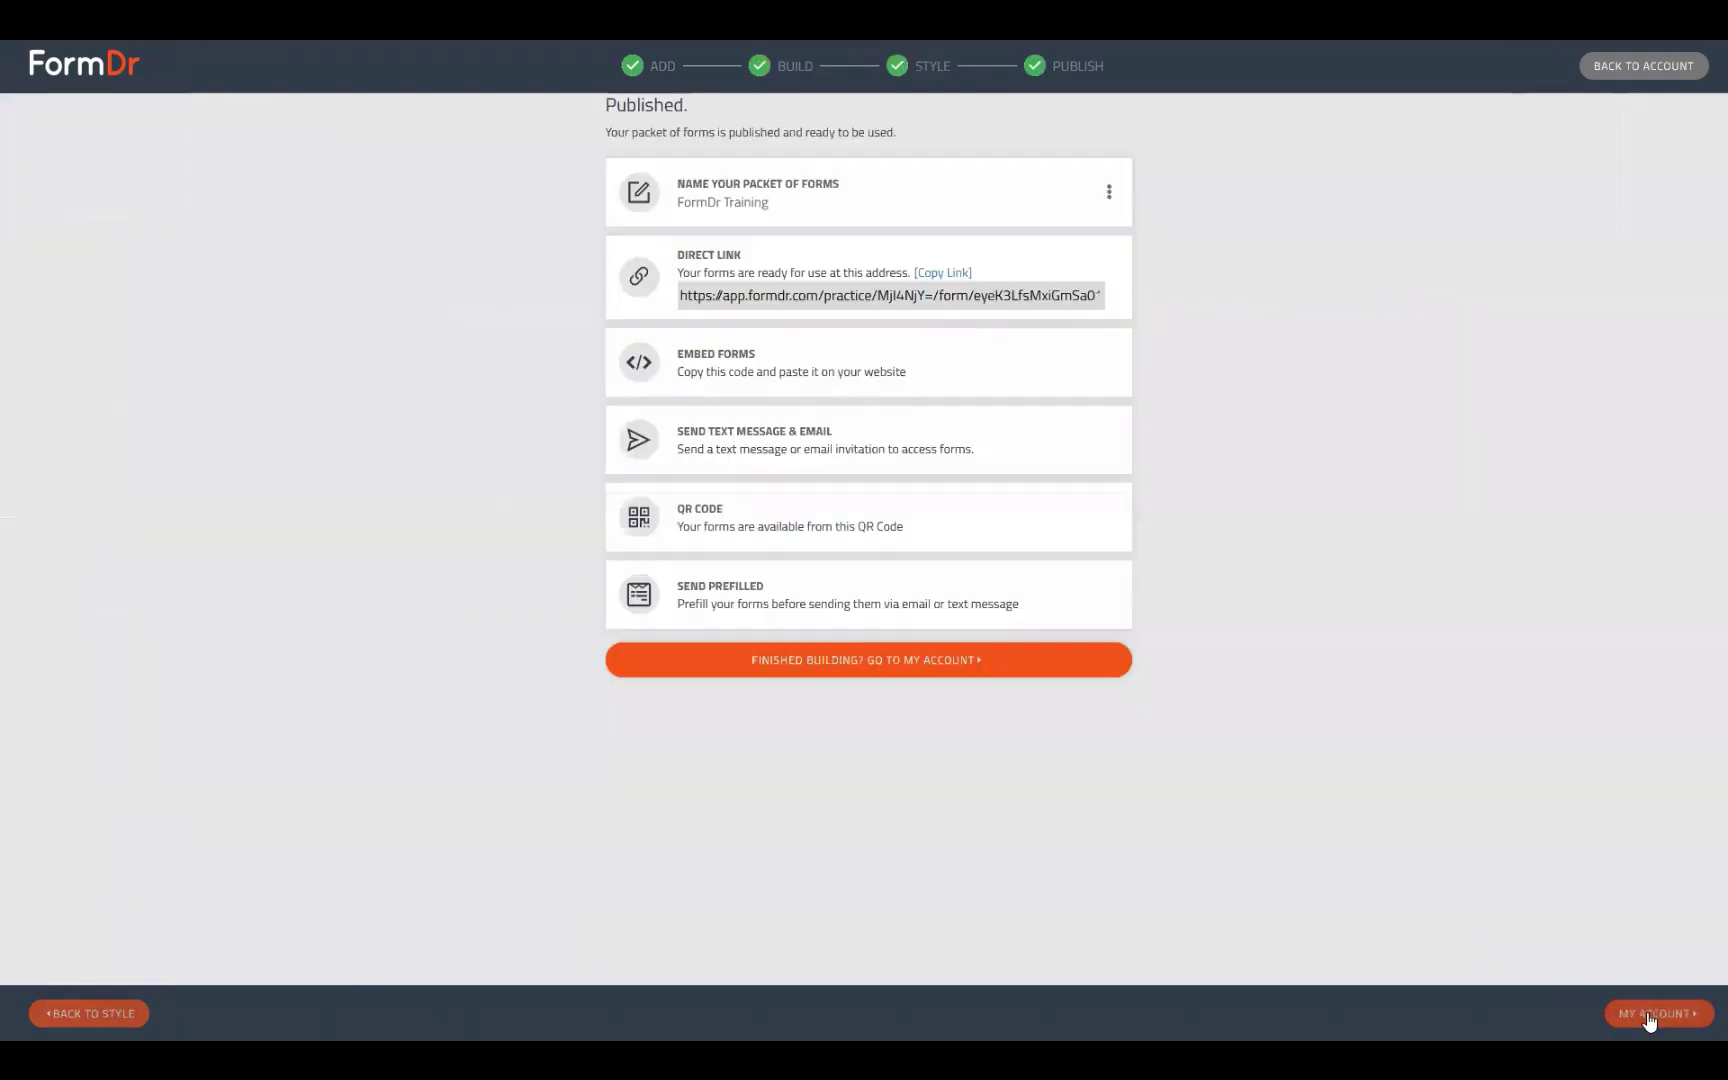
click(841, 659)
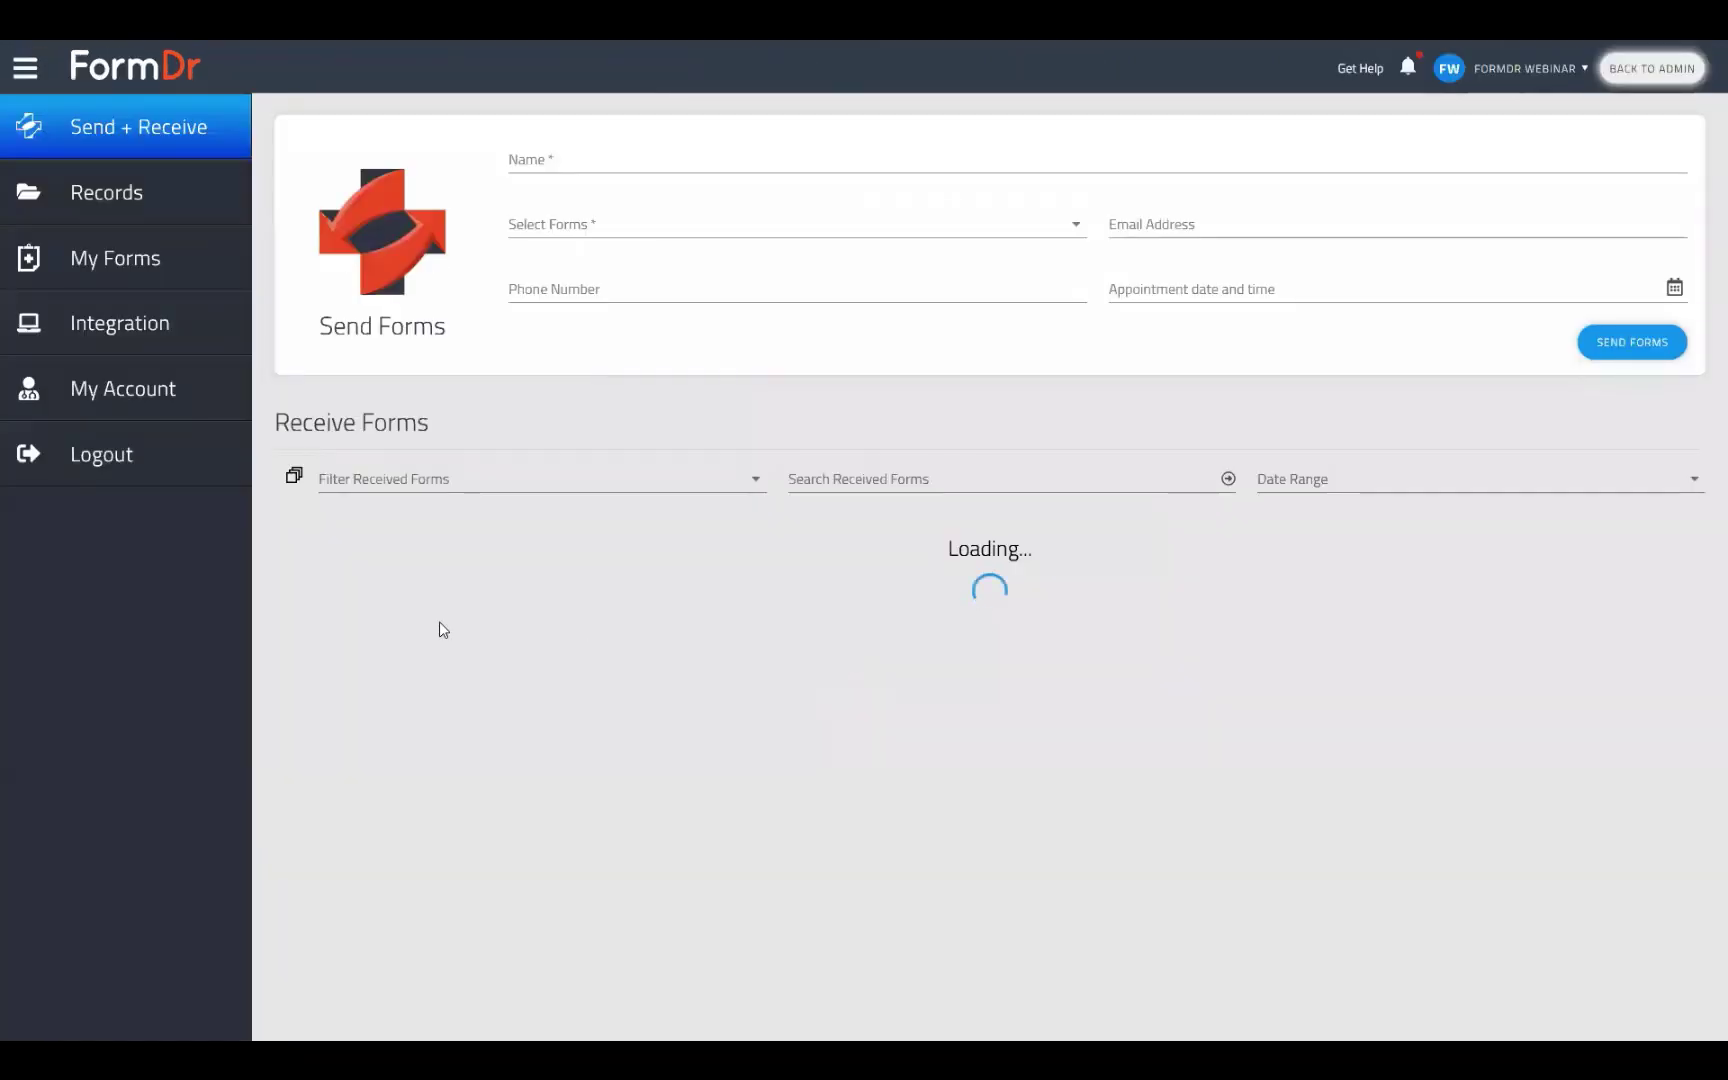
click(165, 281)
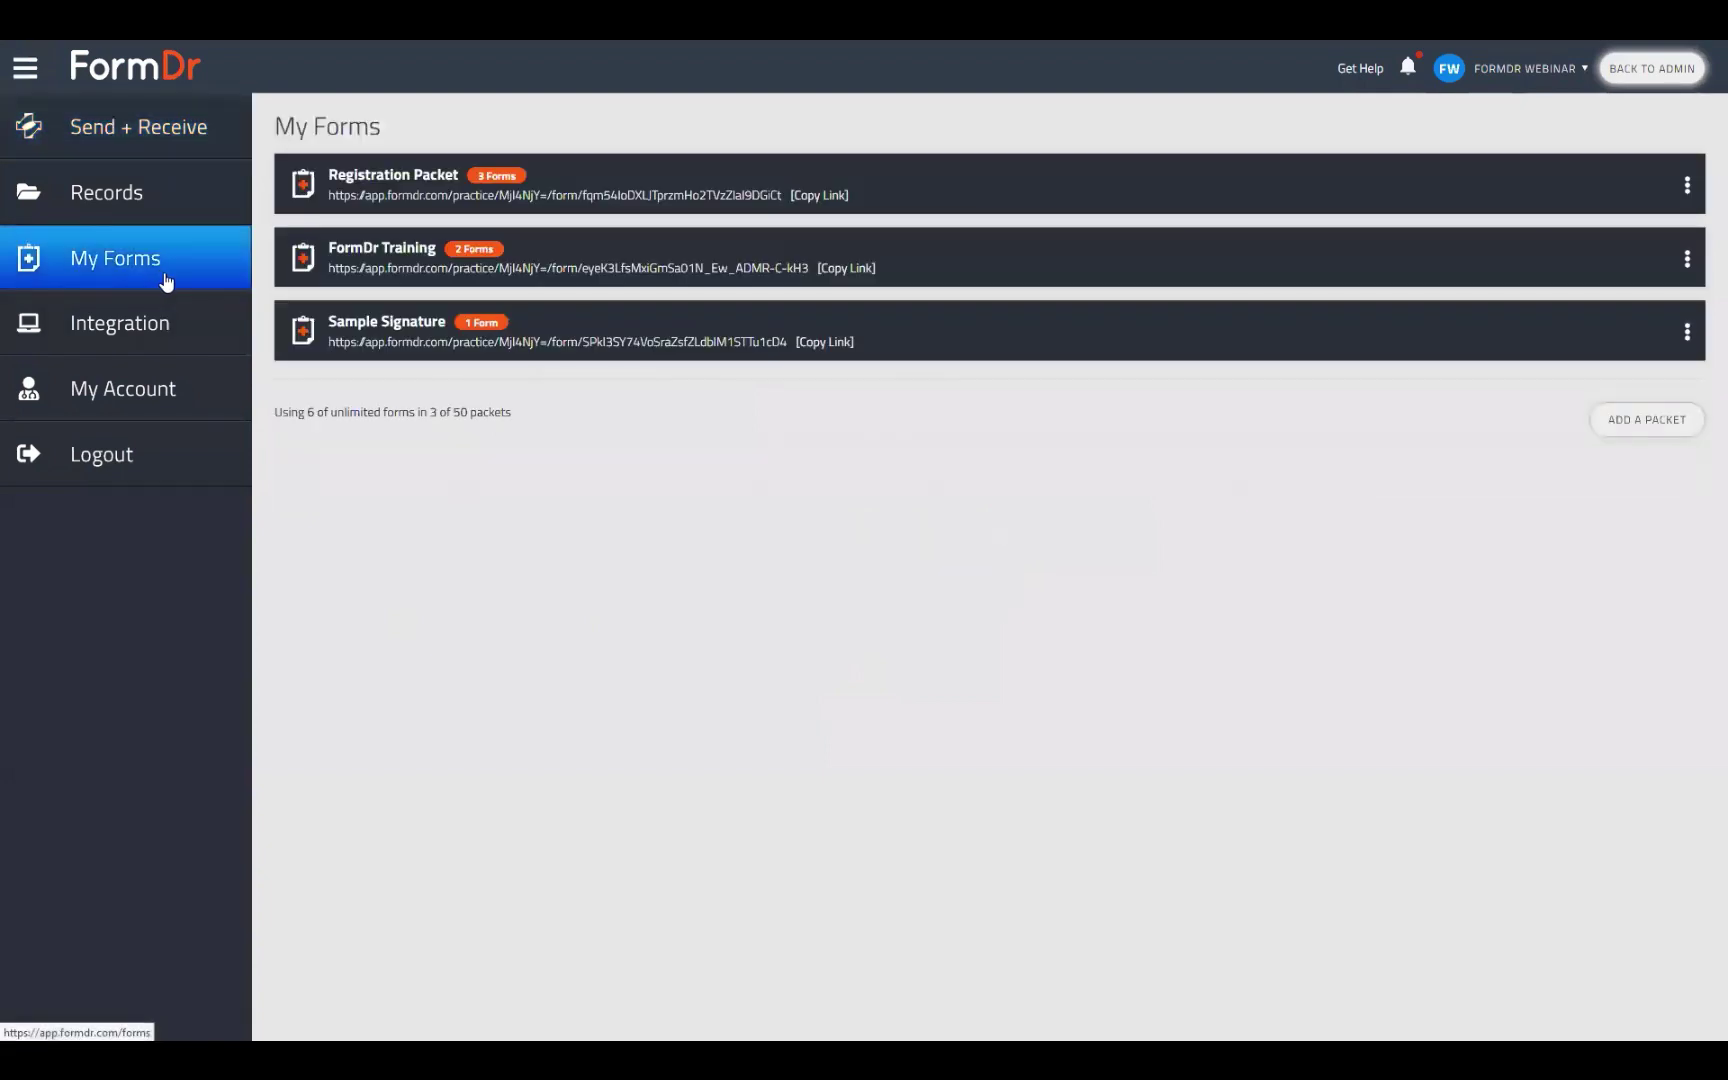
click(518, 270)
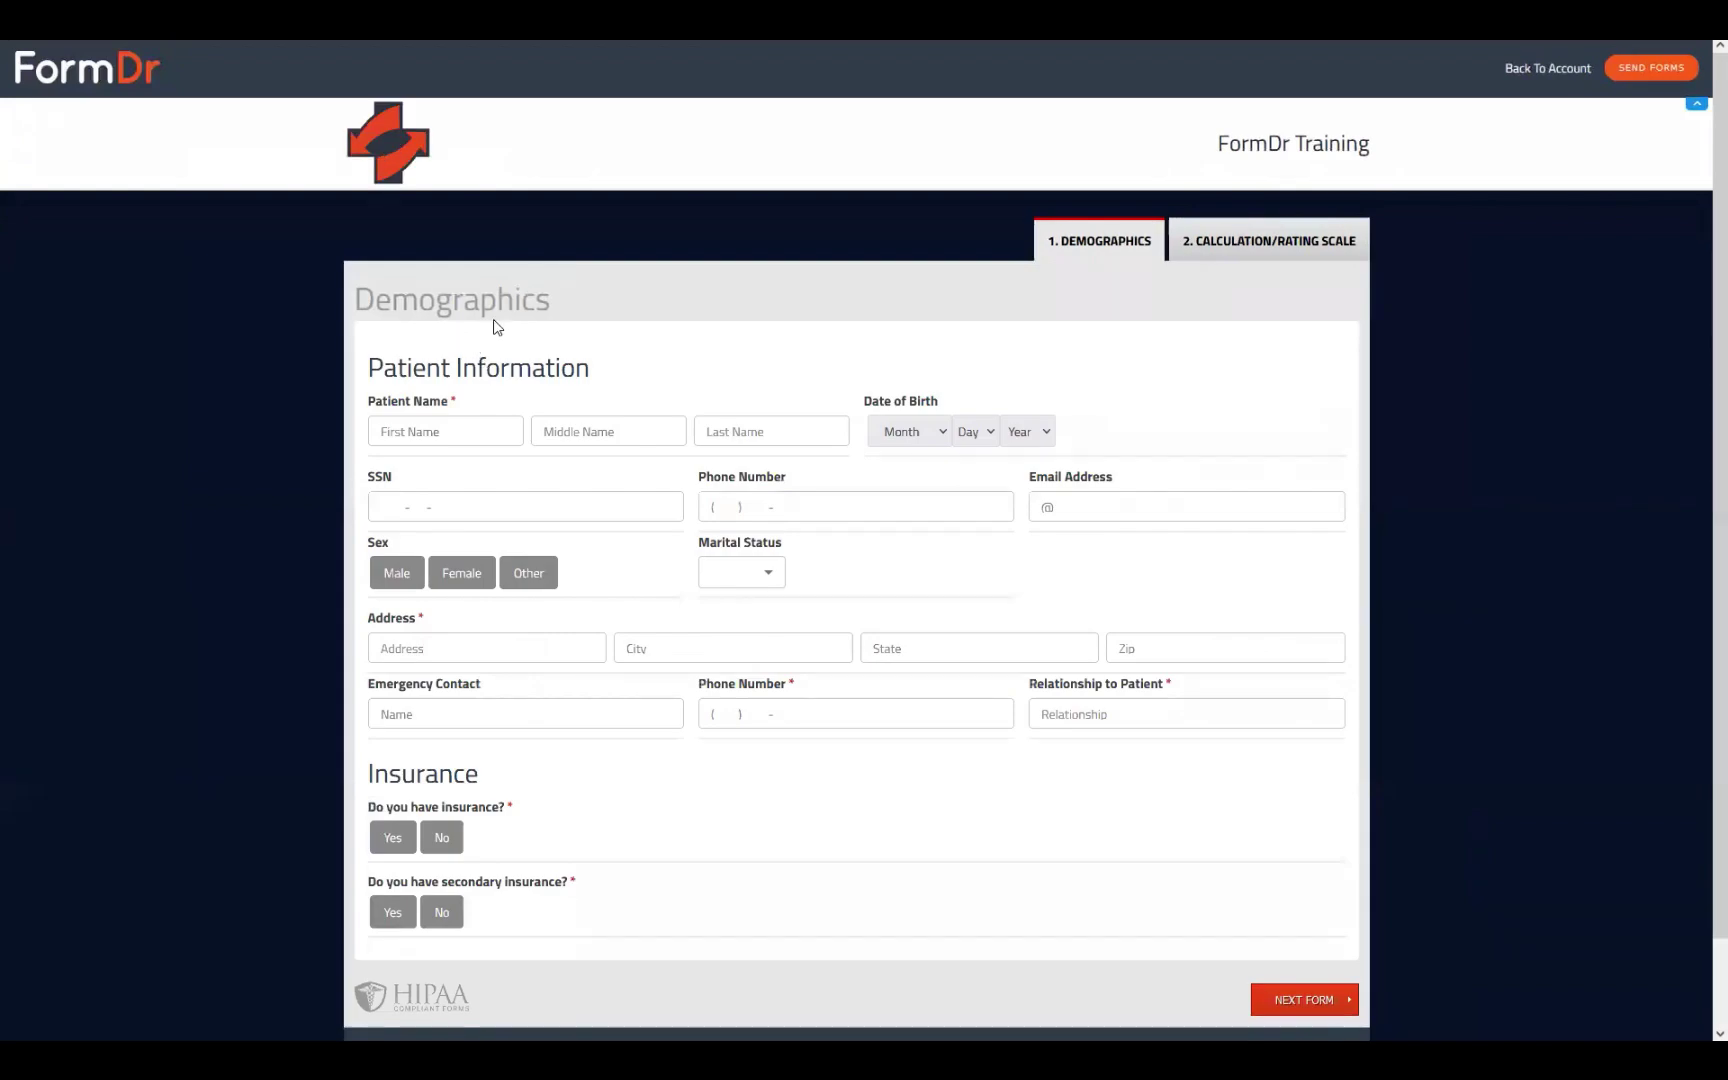
- On the Calculation/Rating Scale form, rate Questions 1, 2, 4 and 5 Satisfied, bringing Score to 10
click(1262, 244)
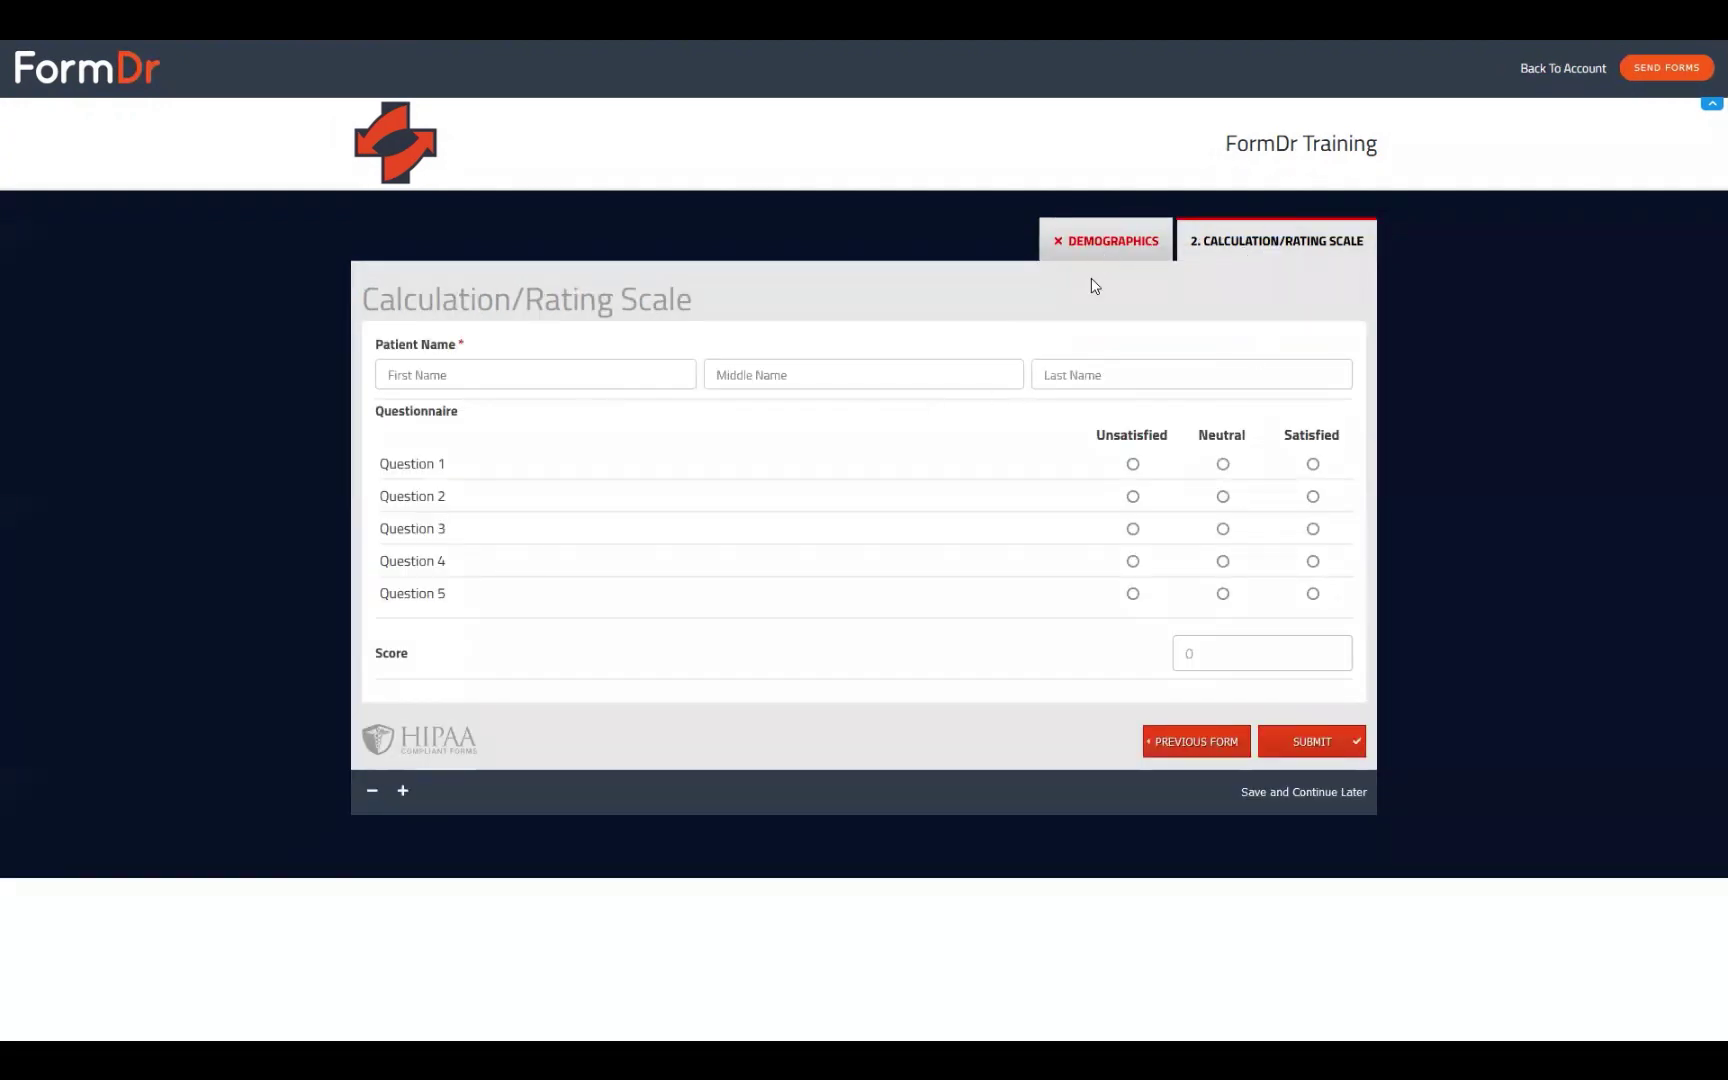
click(1223, 464)
click(1313, 496)
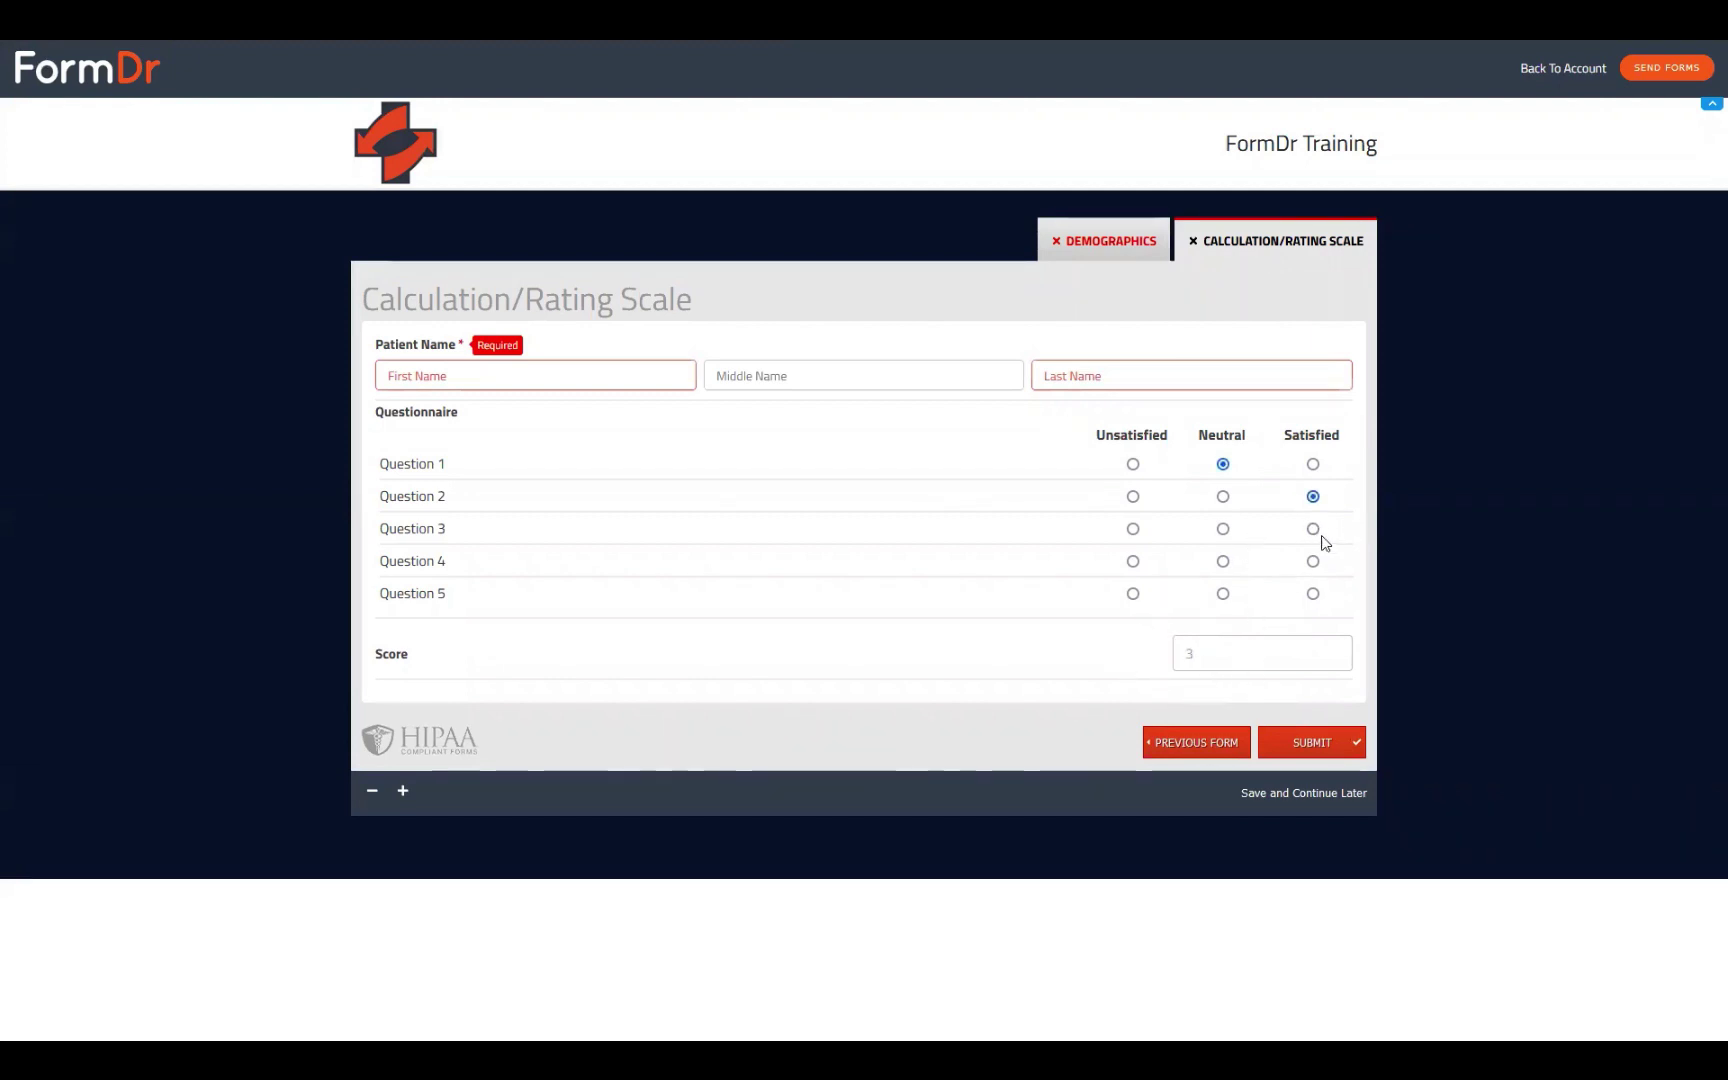
click(1223, 562)
click(1223, 594)
click(1312, 596)
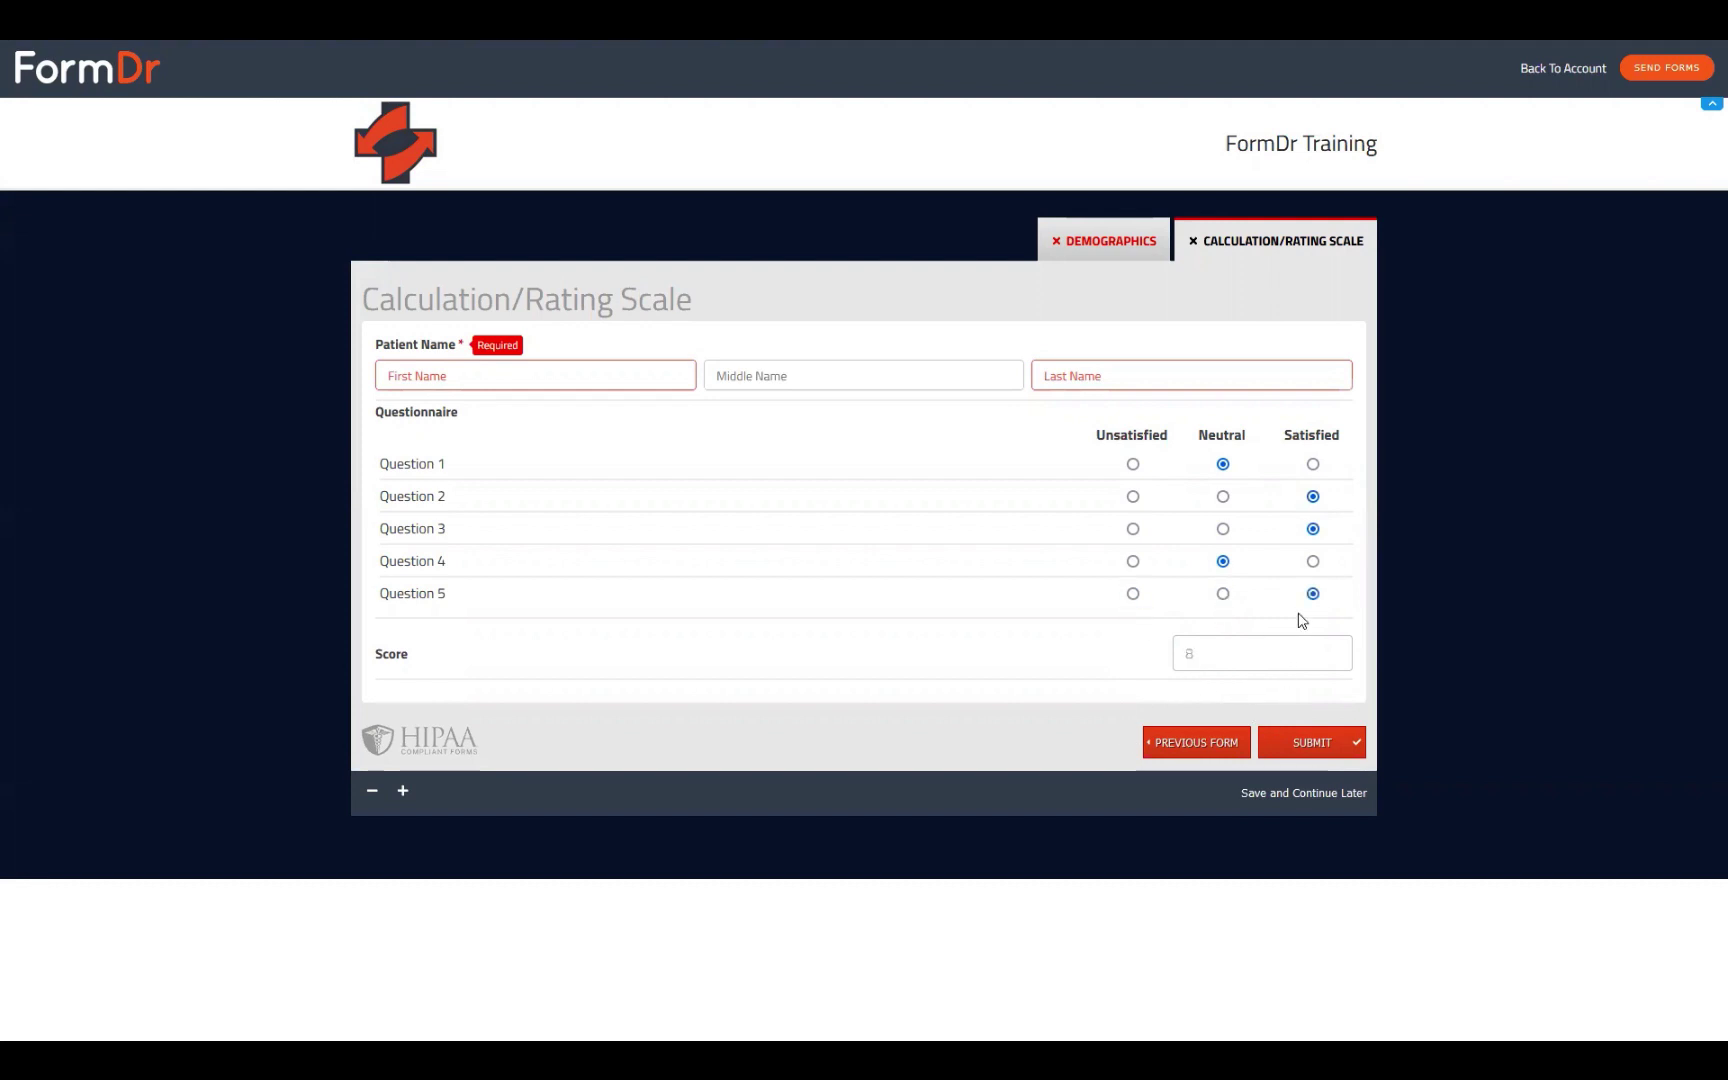
click(1313, 562)
click(1313, 465)
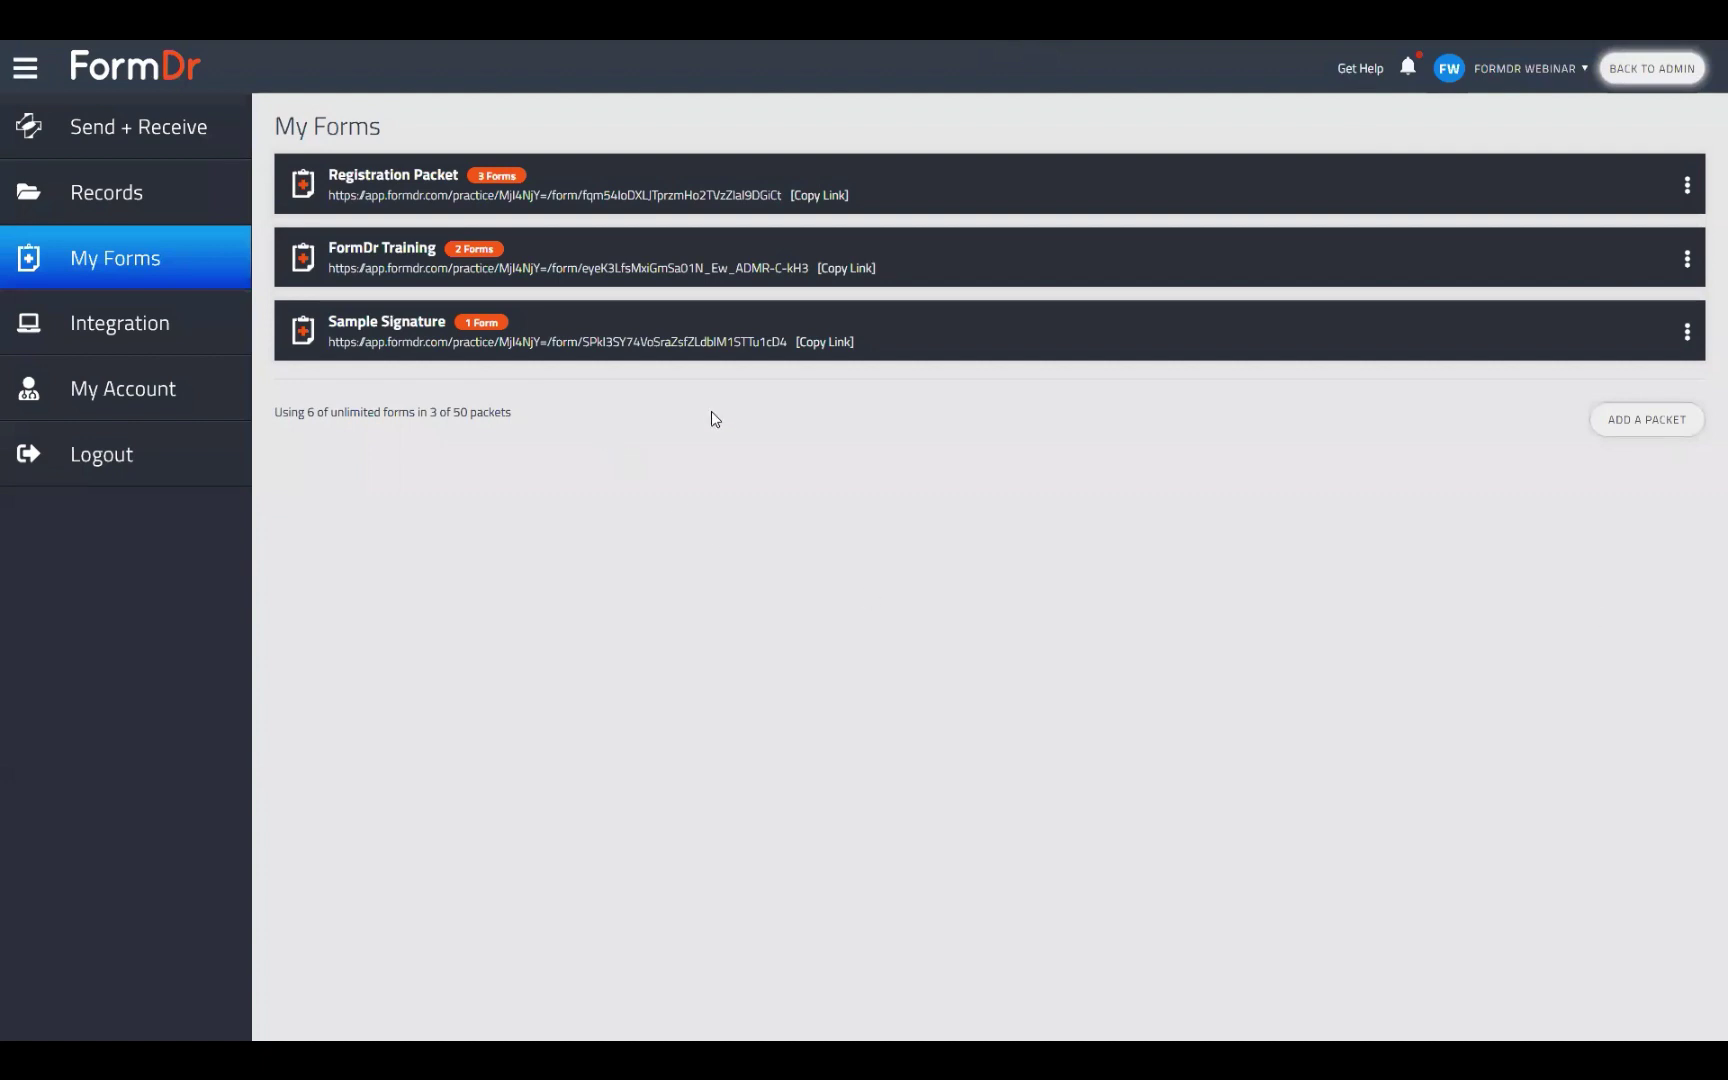
- Reopen the FormDr Training packet with Edit Forms and switch the builder to the Calculation/Rating Scale form
click(1685, 264)
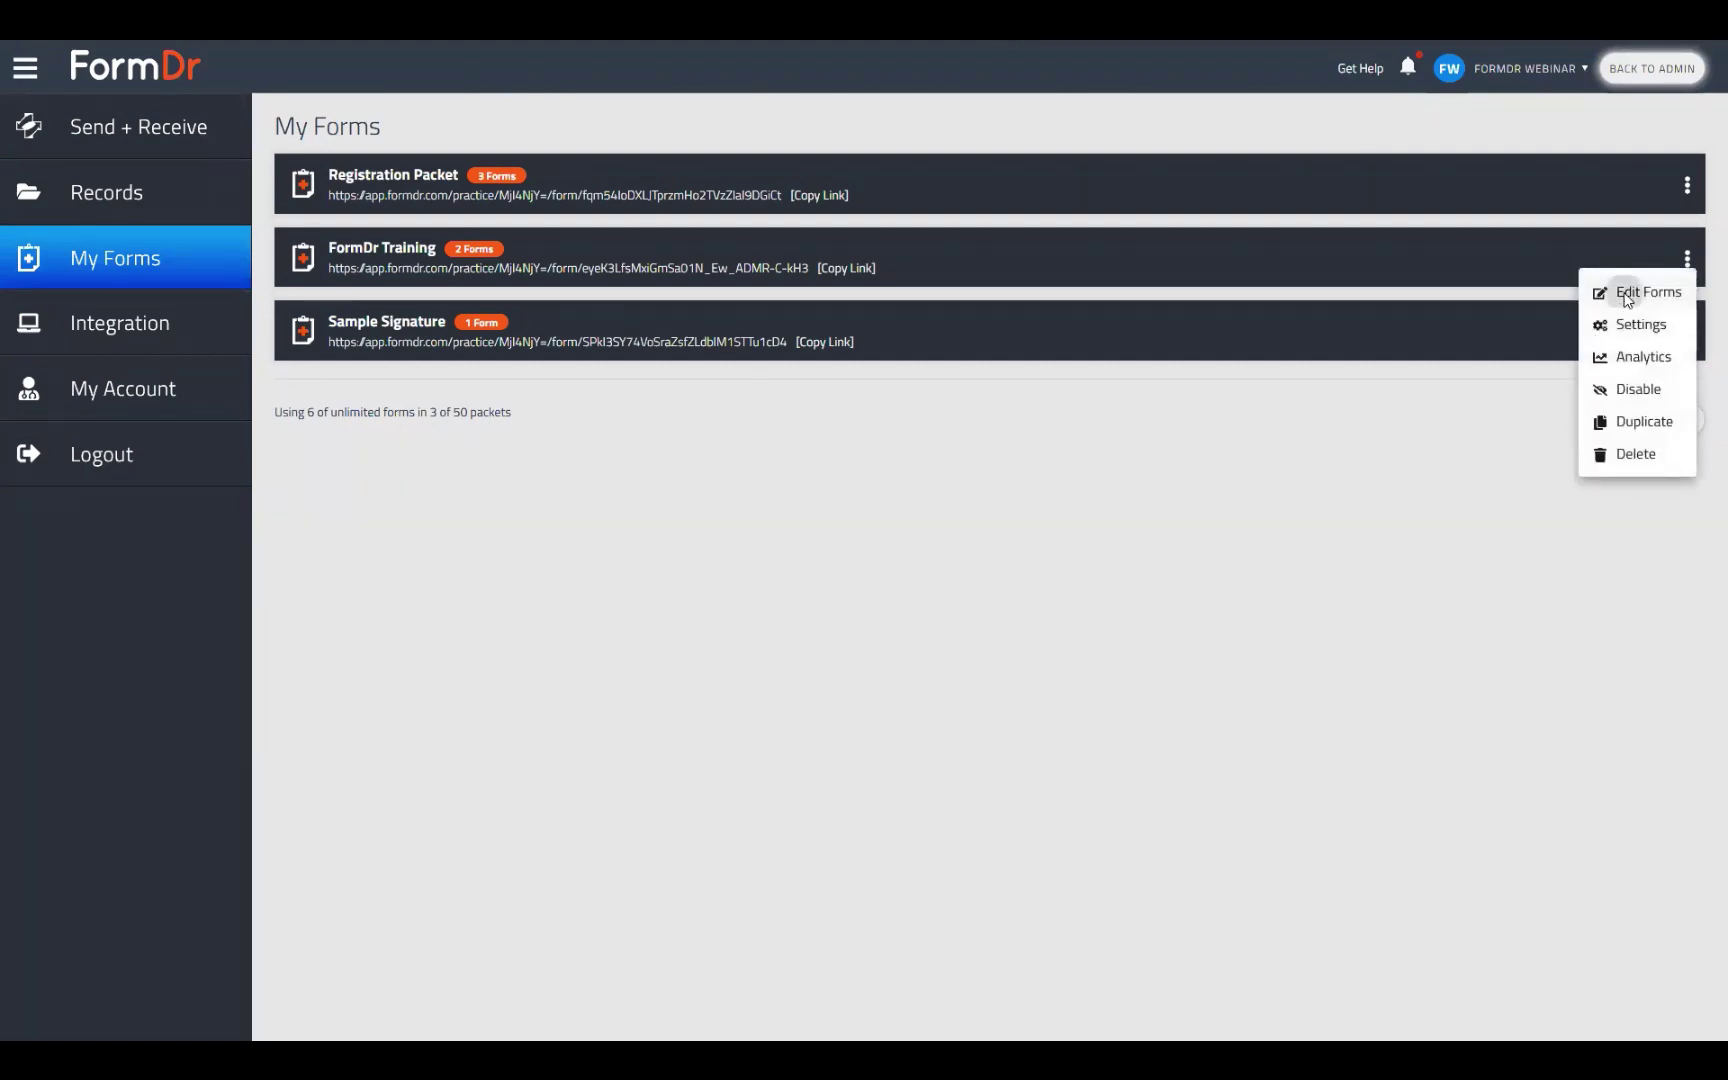
click(1626, 293)
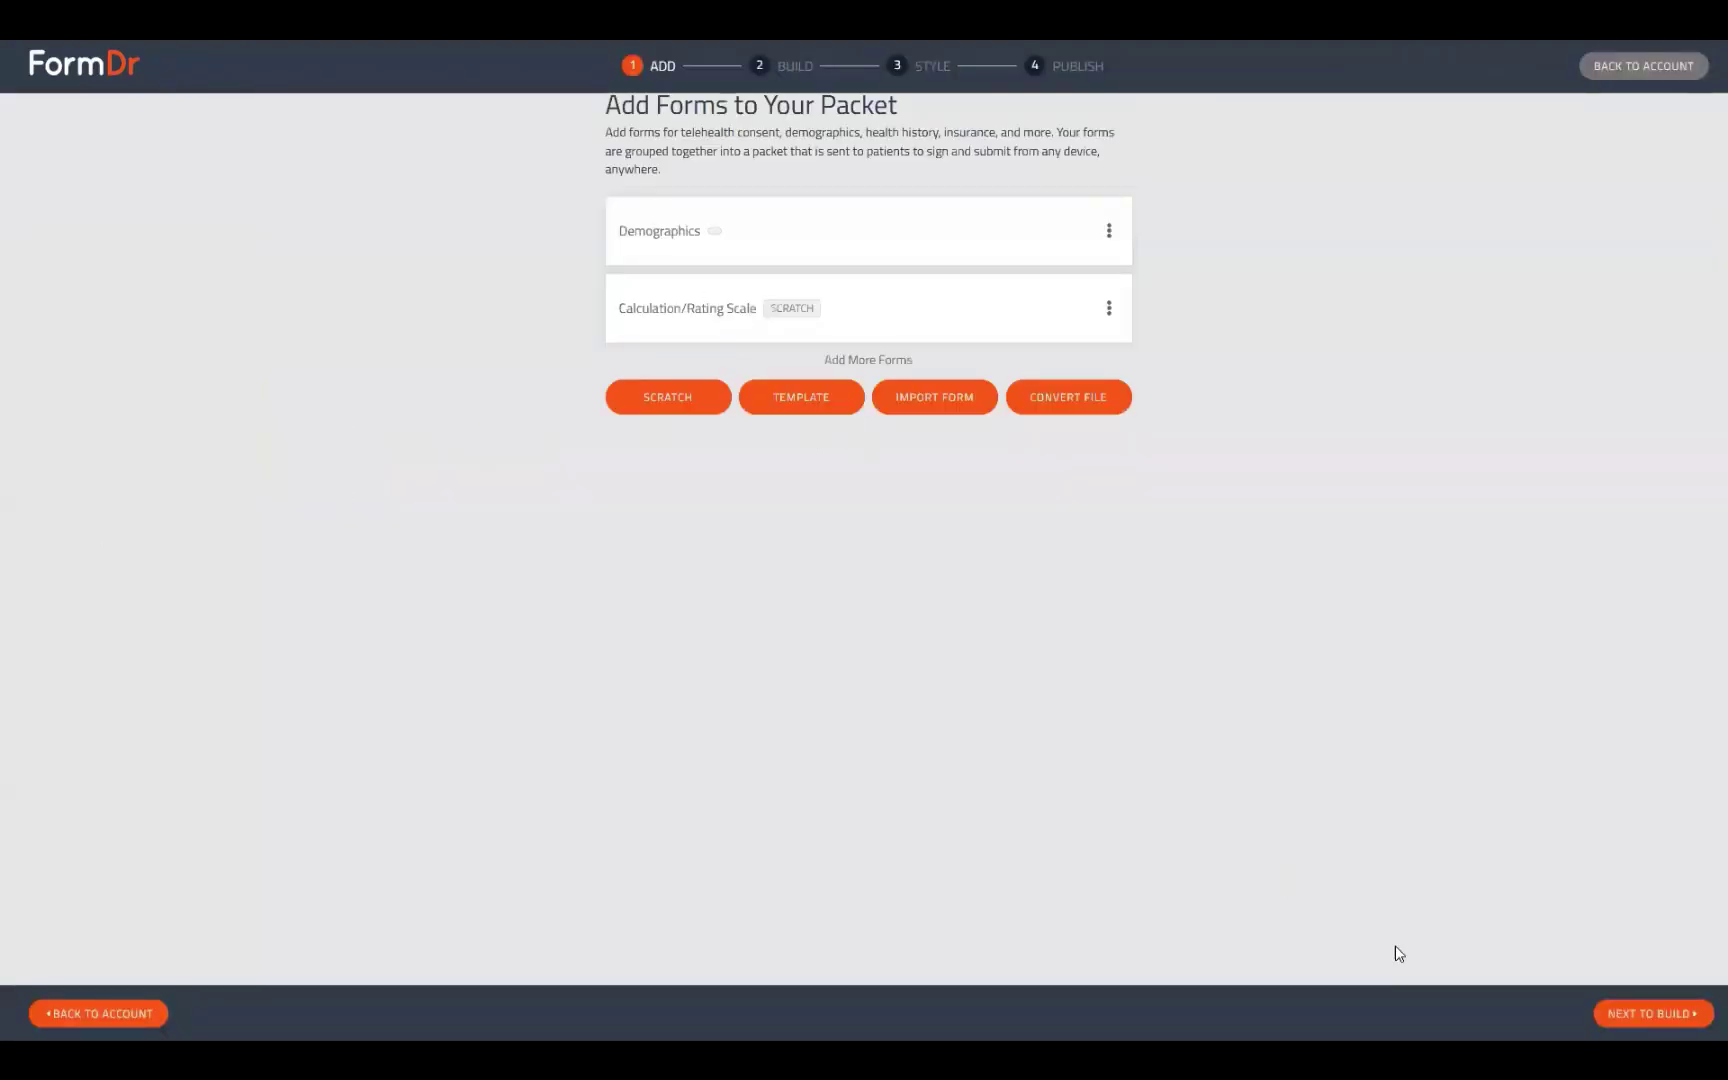
click(1622, 1015)
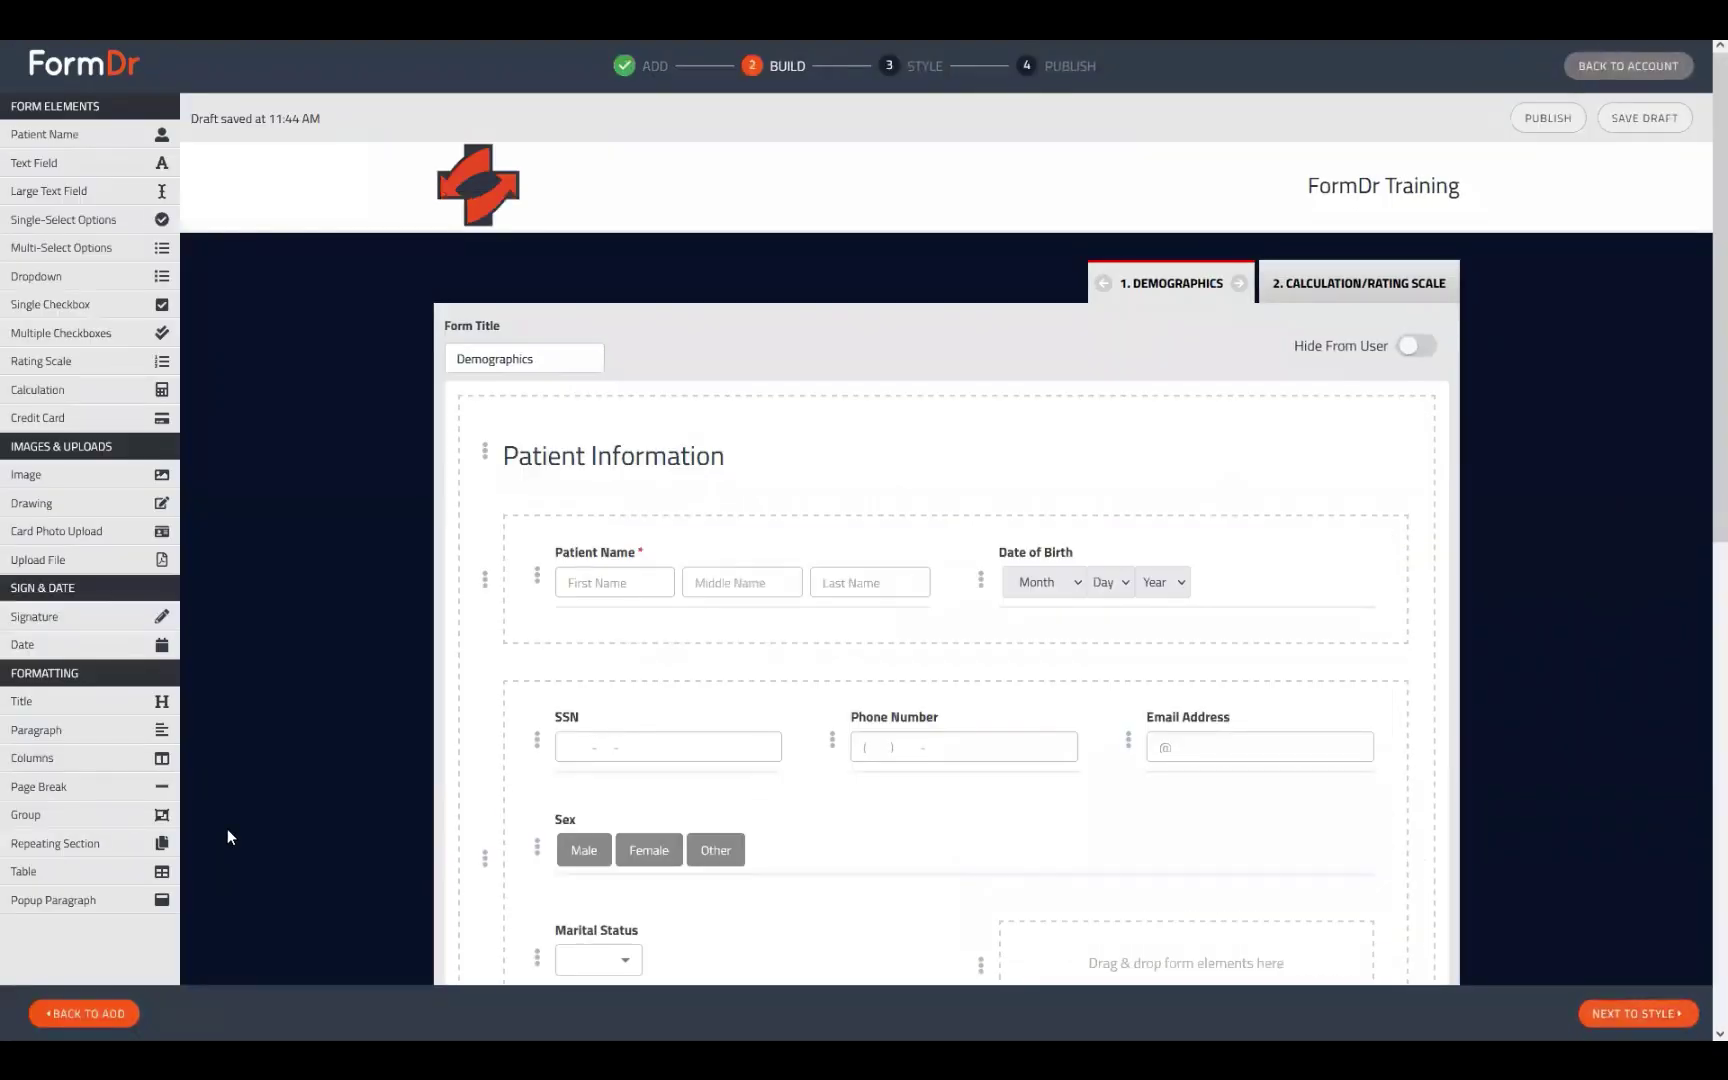
click(1352, 283)
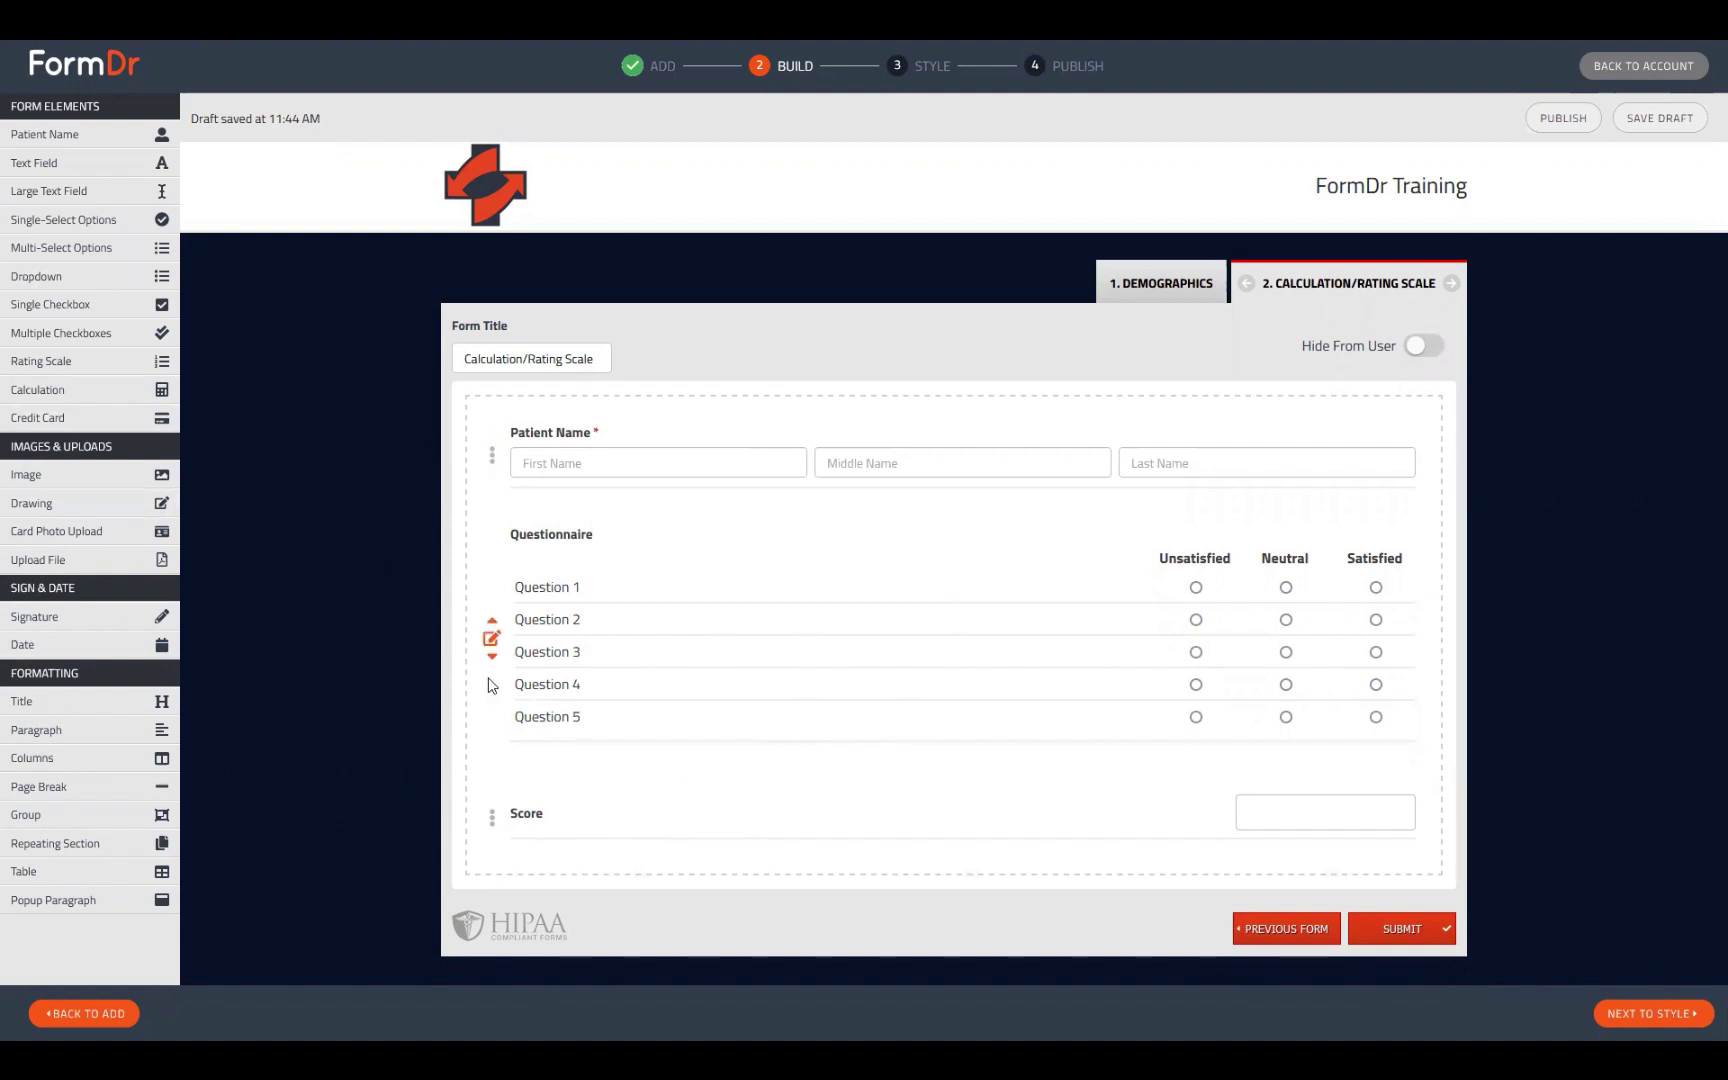
- Add a Dropdown field below Score and open its settings
click(72, 276)
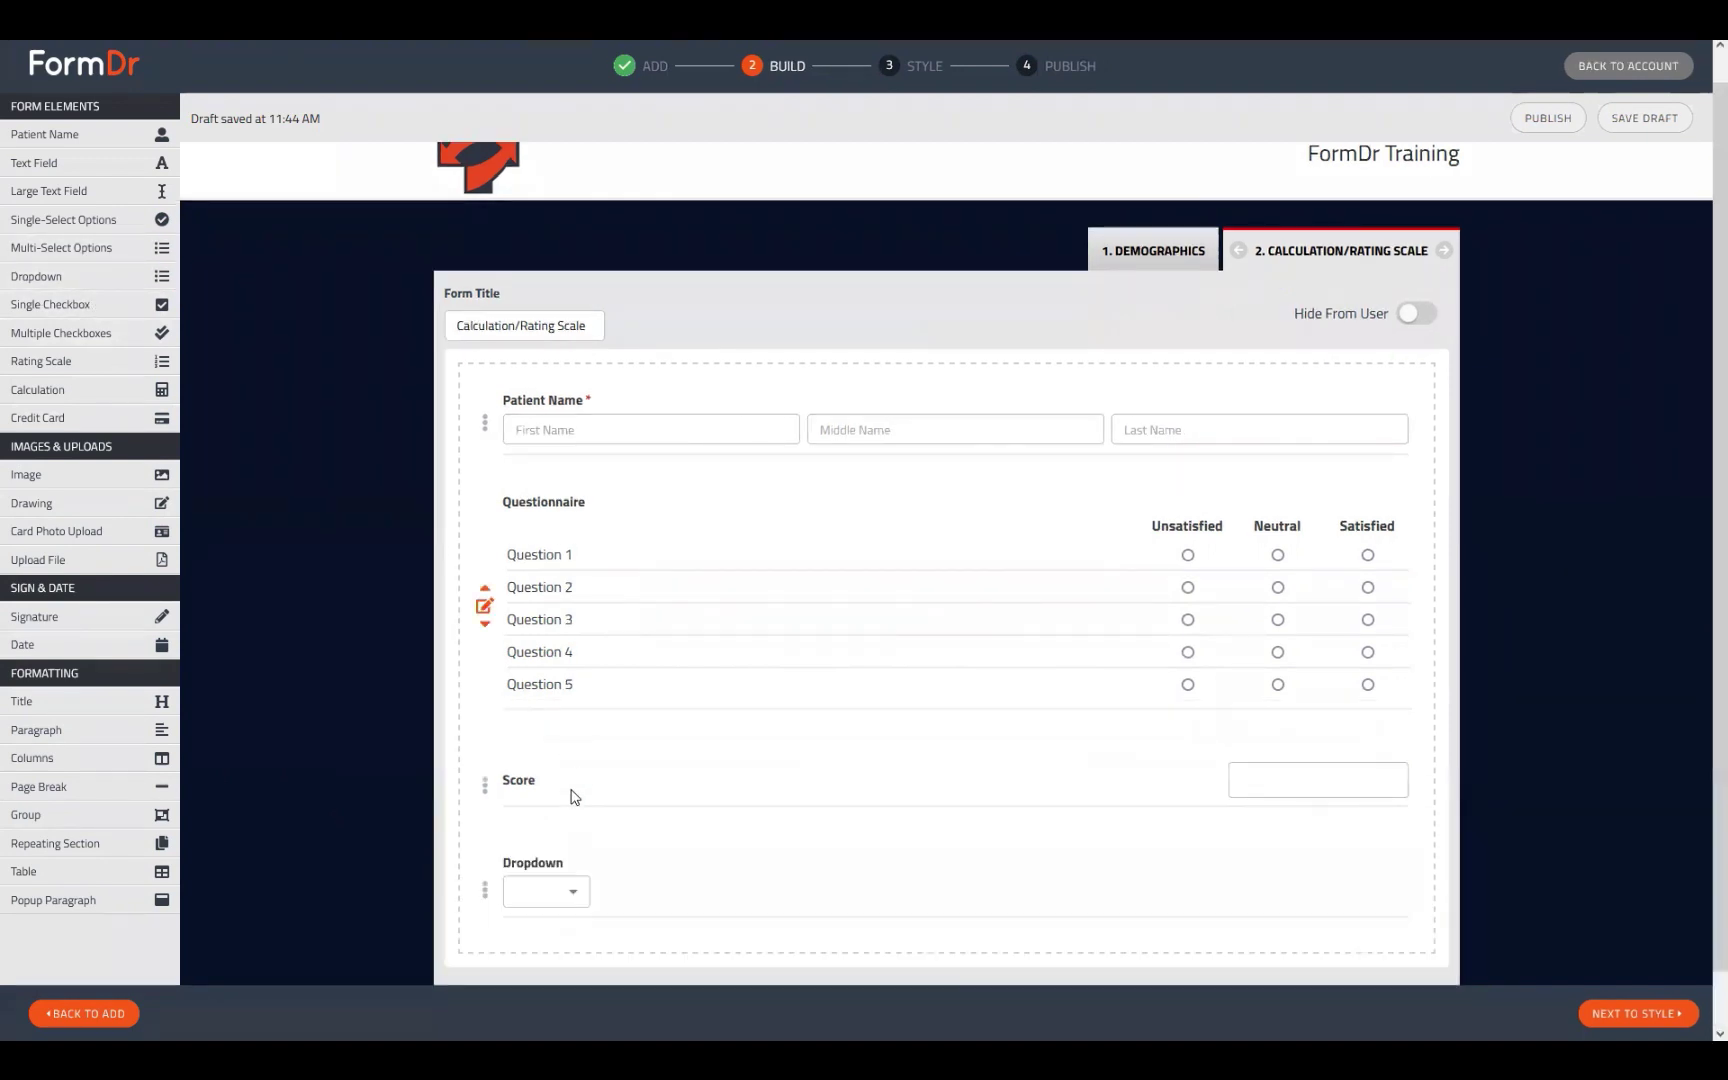
click(483, 890)
scroll(710, 706, down, 5)
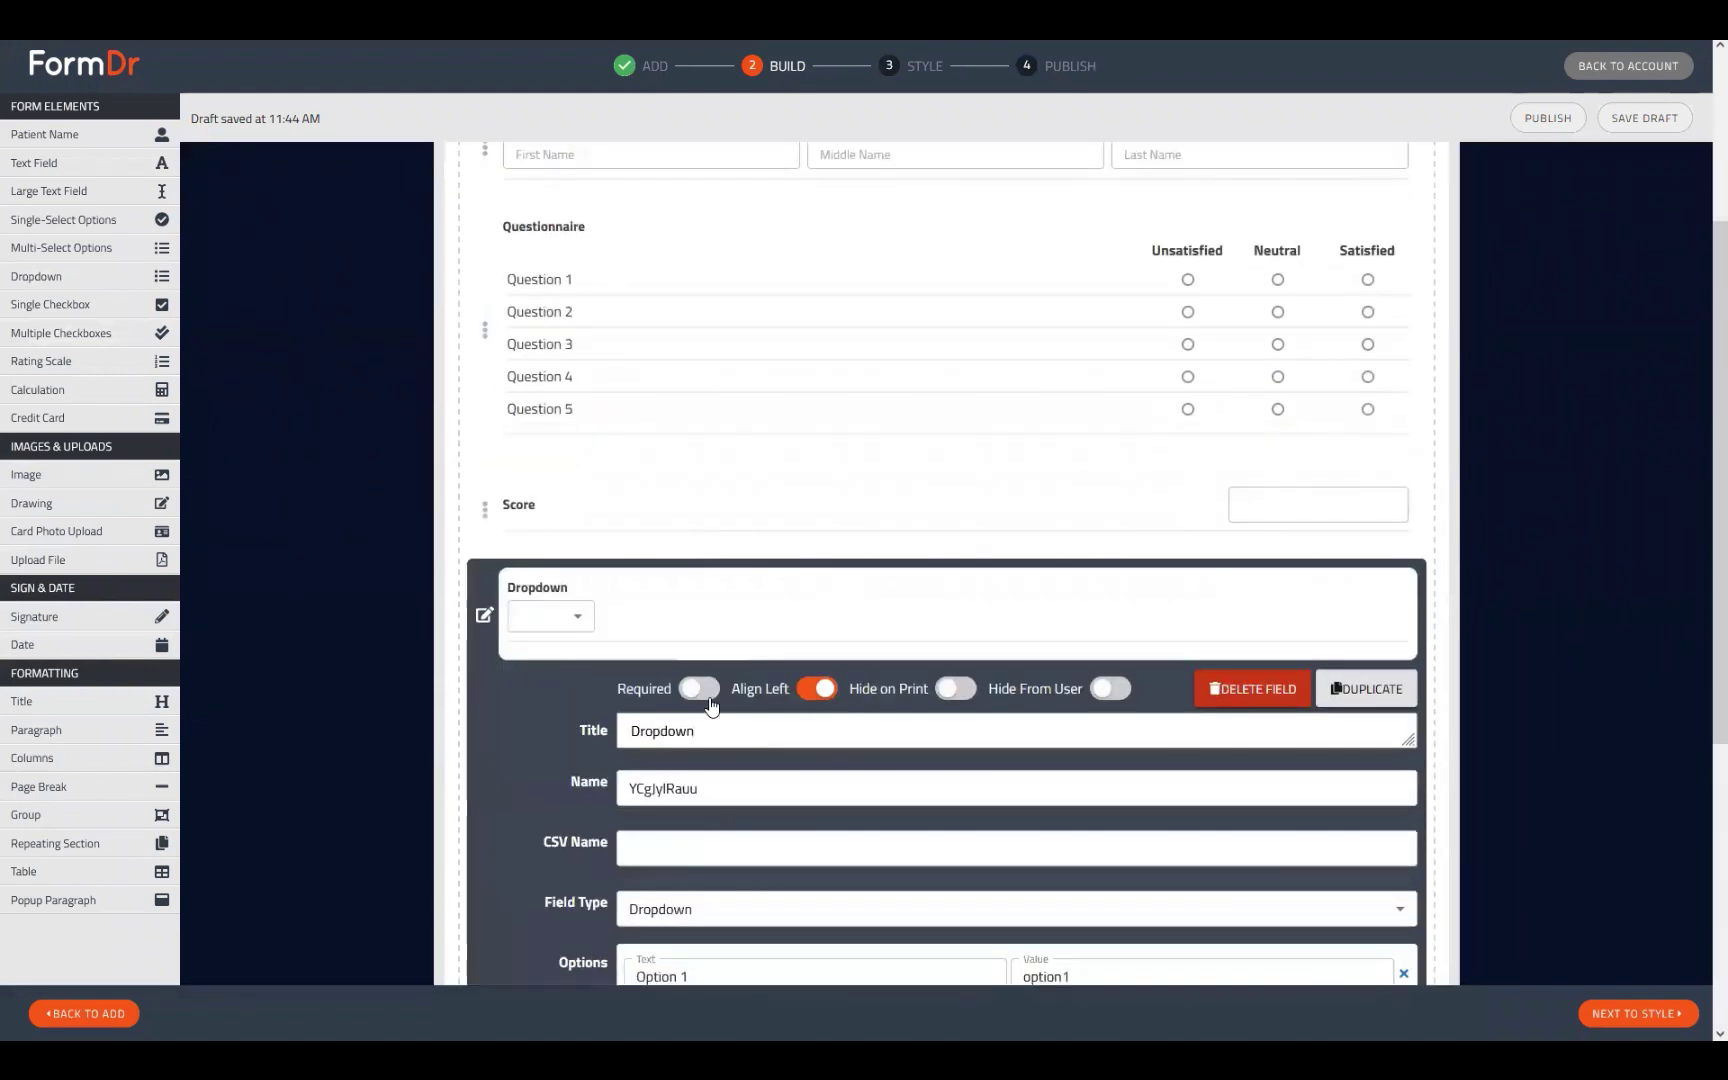
scroll(783, 908, down, 2)
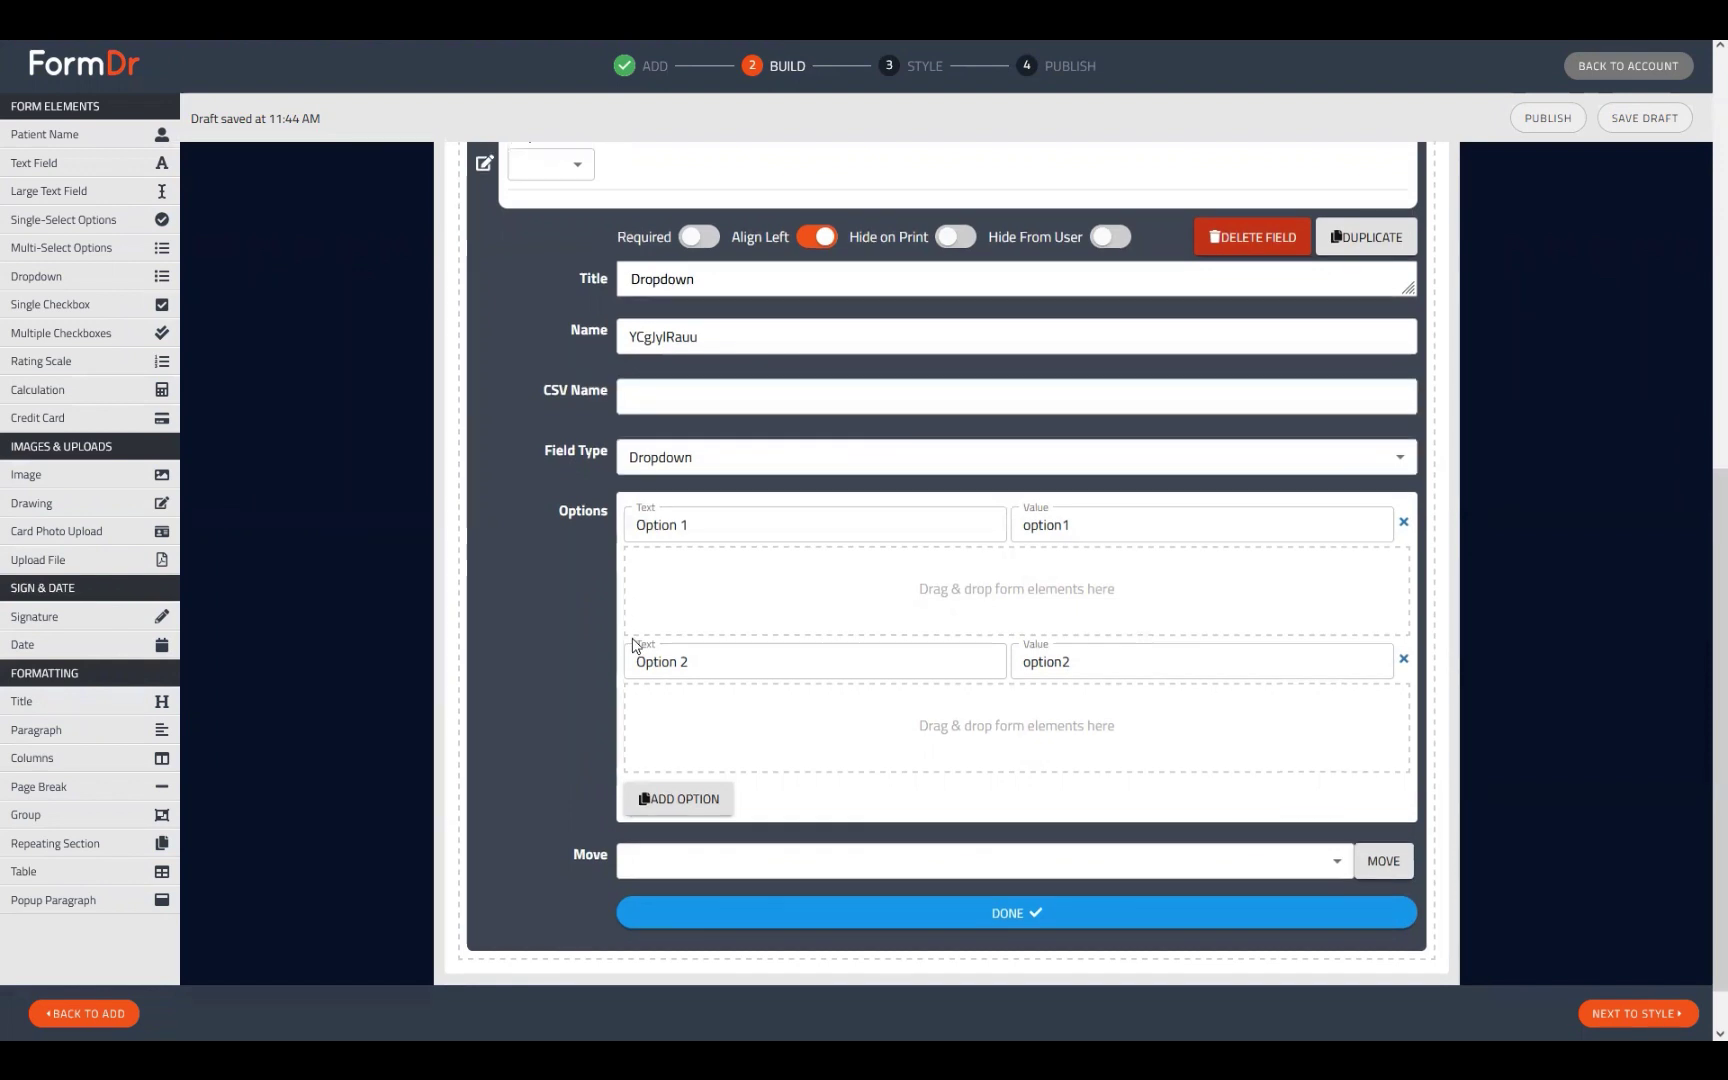
scroll(764, 432, up, 1)
scroll(585, 508, up, 2)
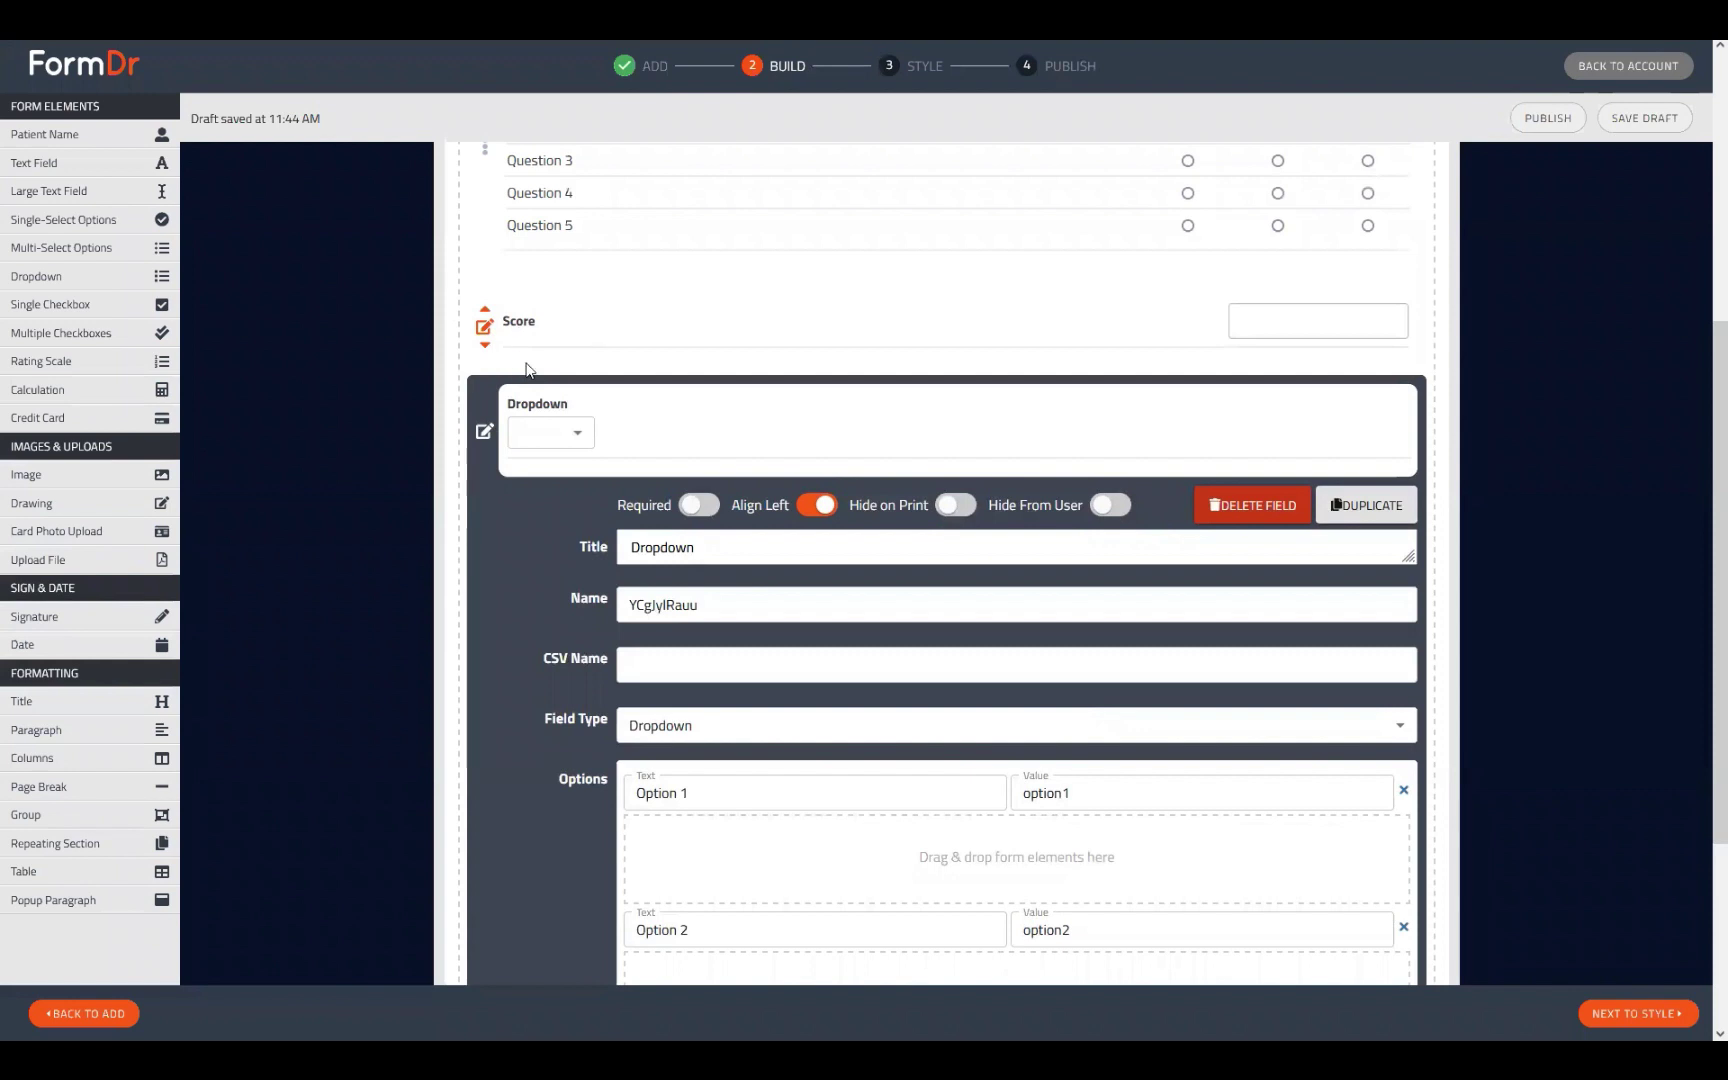
scroll(516, 416, down, 1)
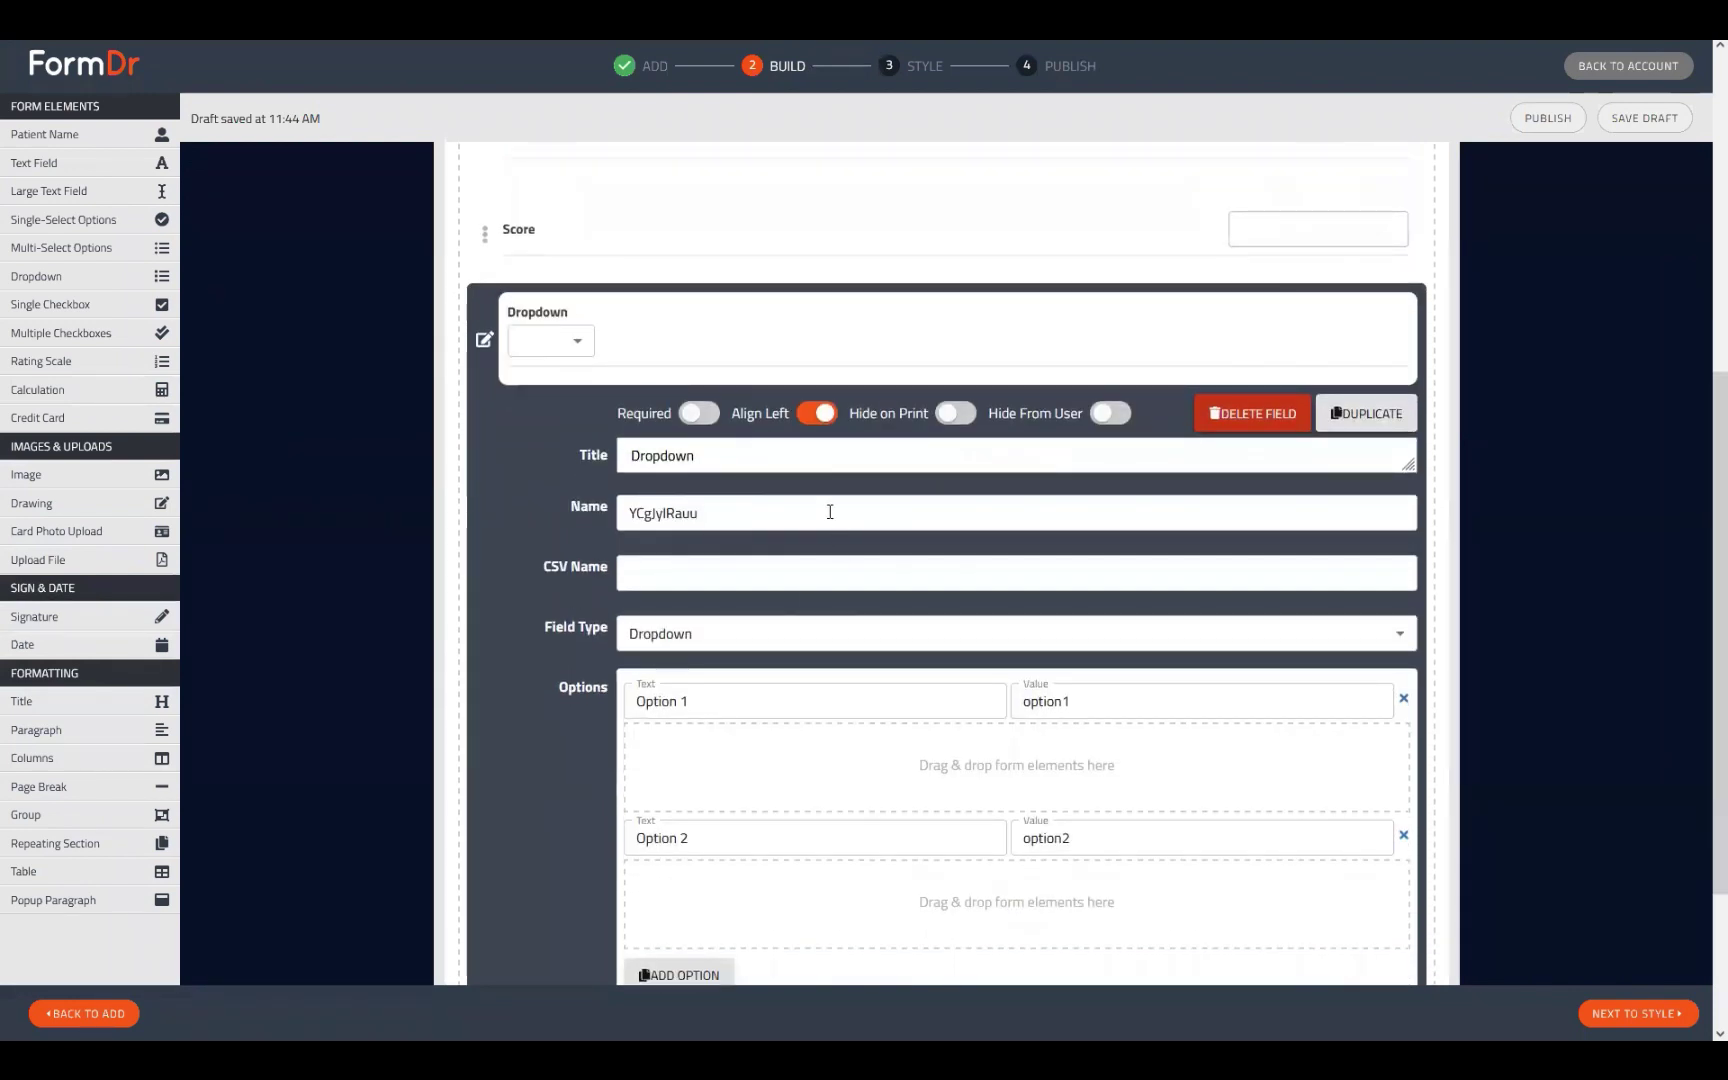
- Set the Dropdown's option values to 0 and 1
double_click(729, 505)
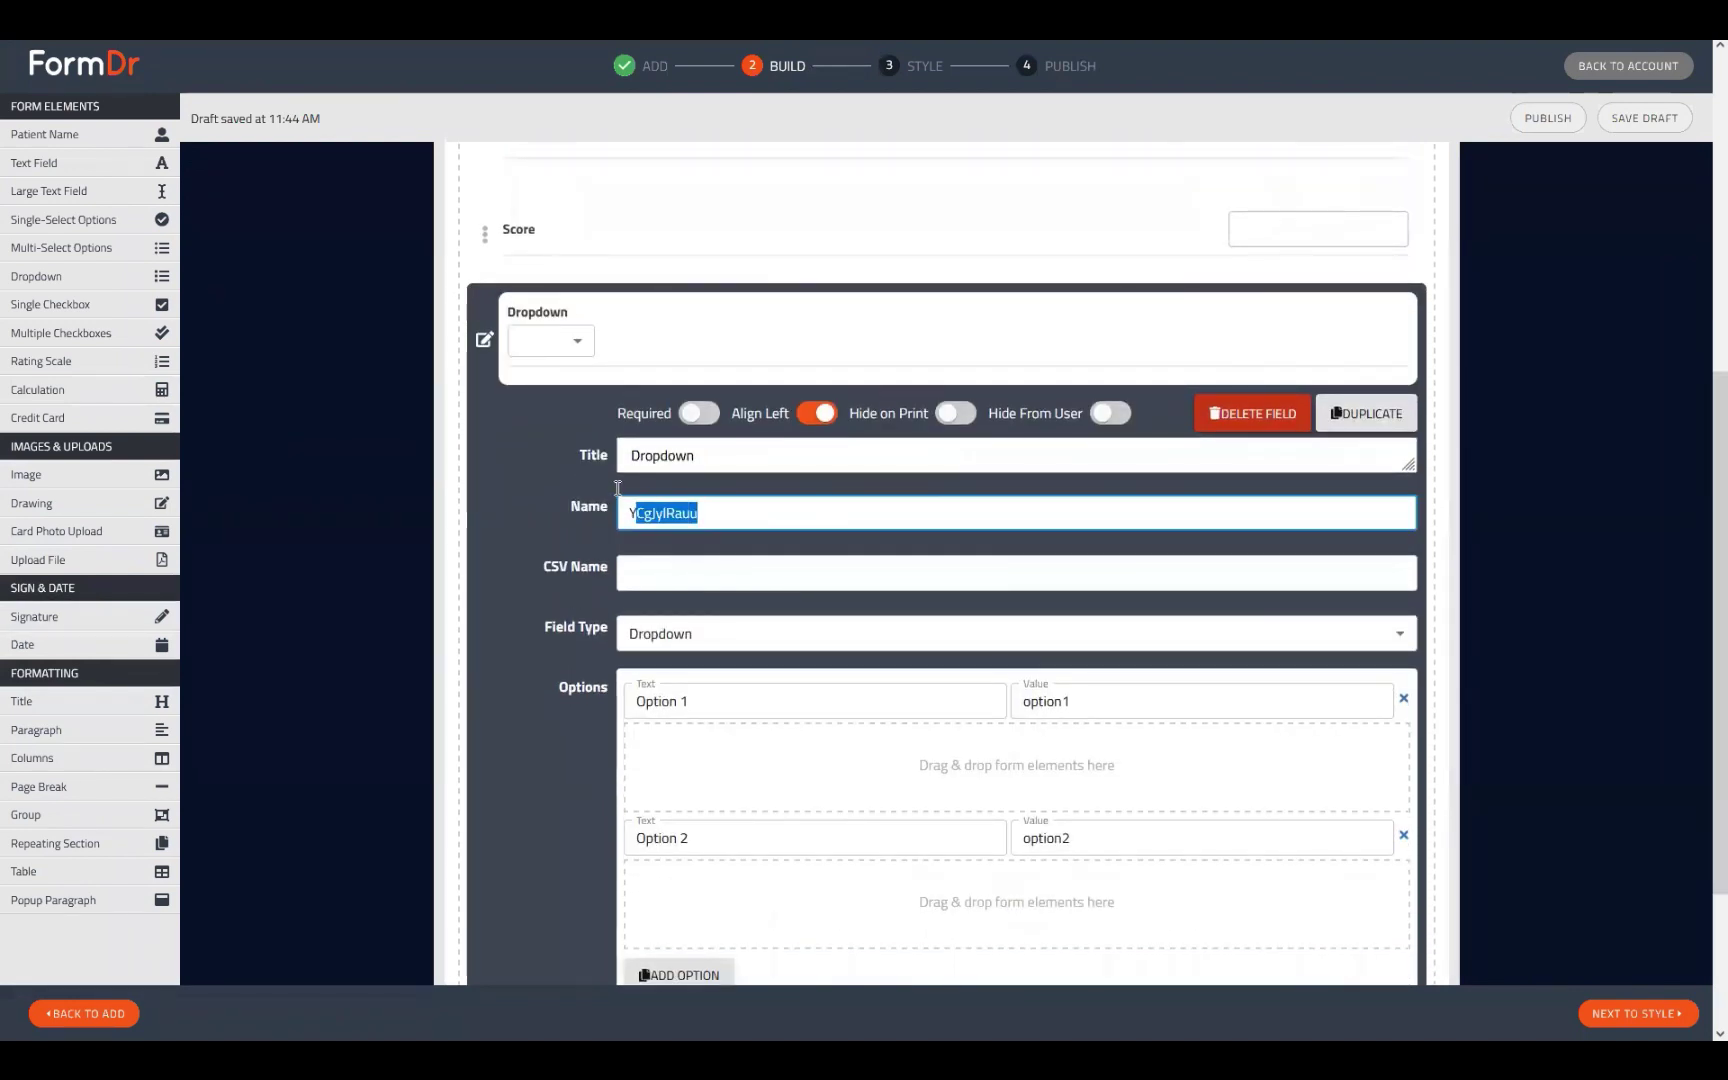
scroll(1037, 613, down, 2)
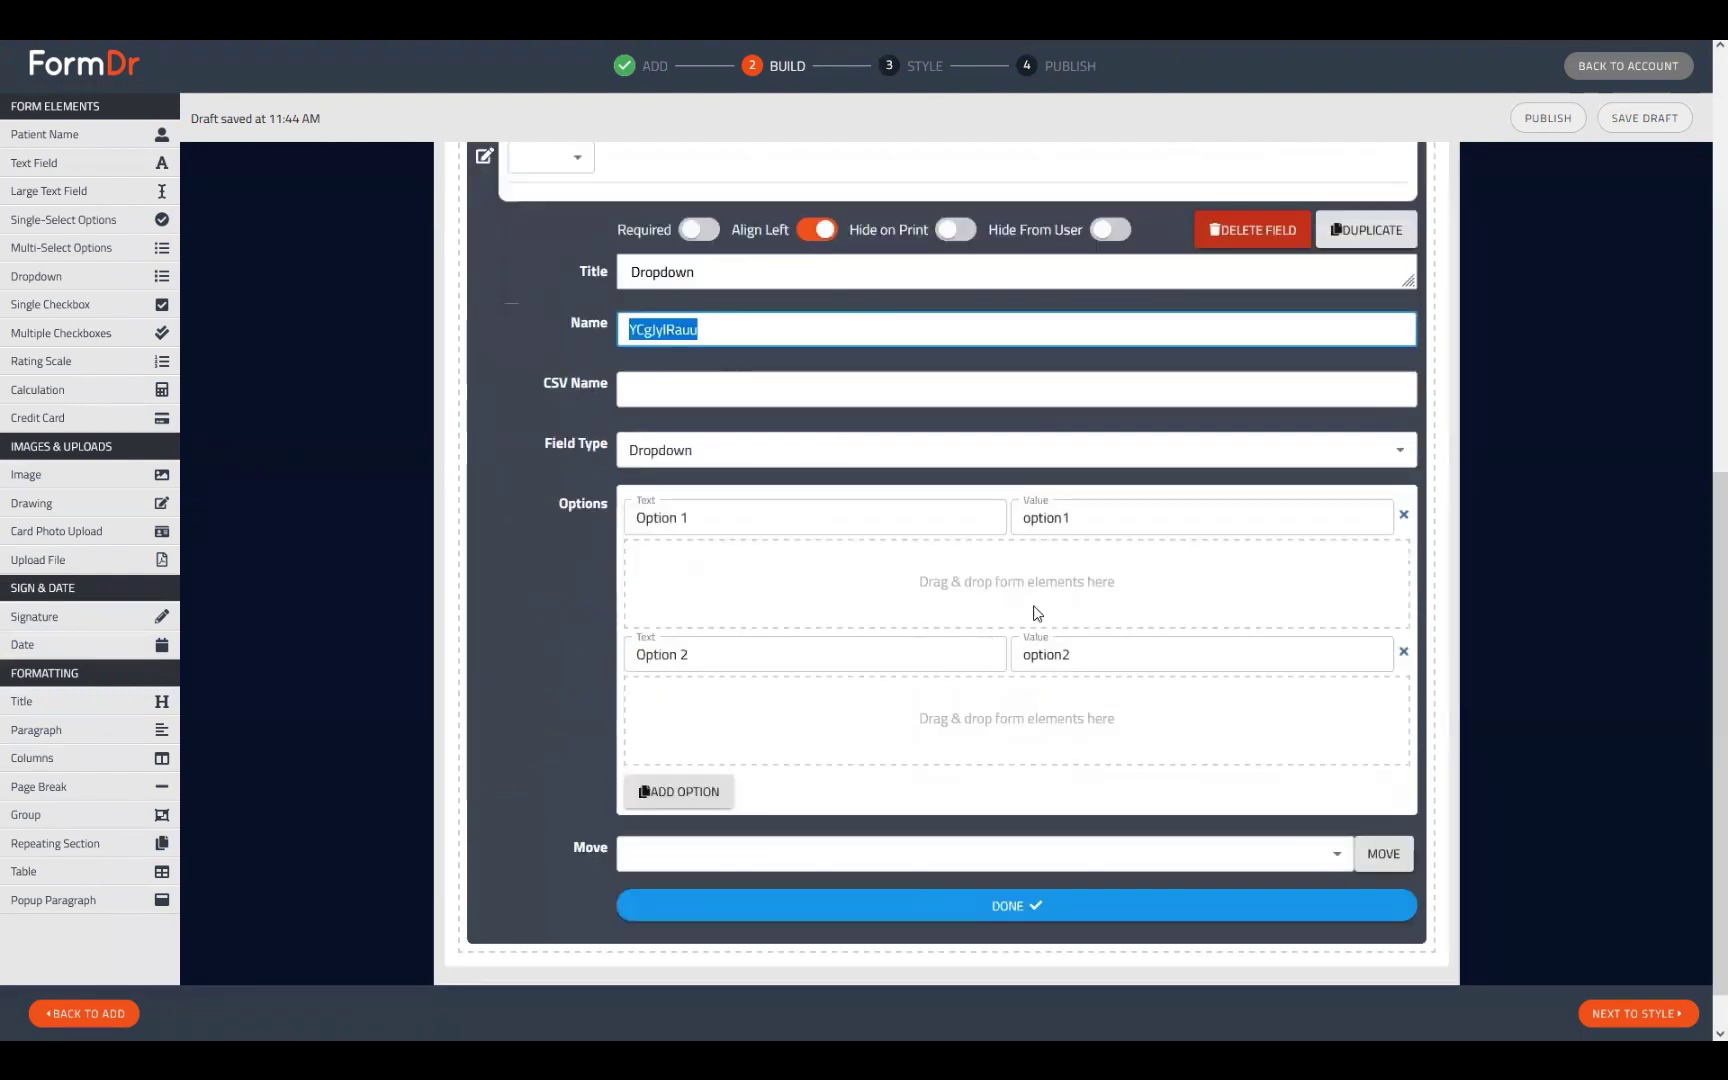
double_click(1088, 513)
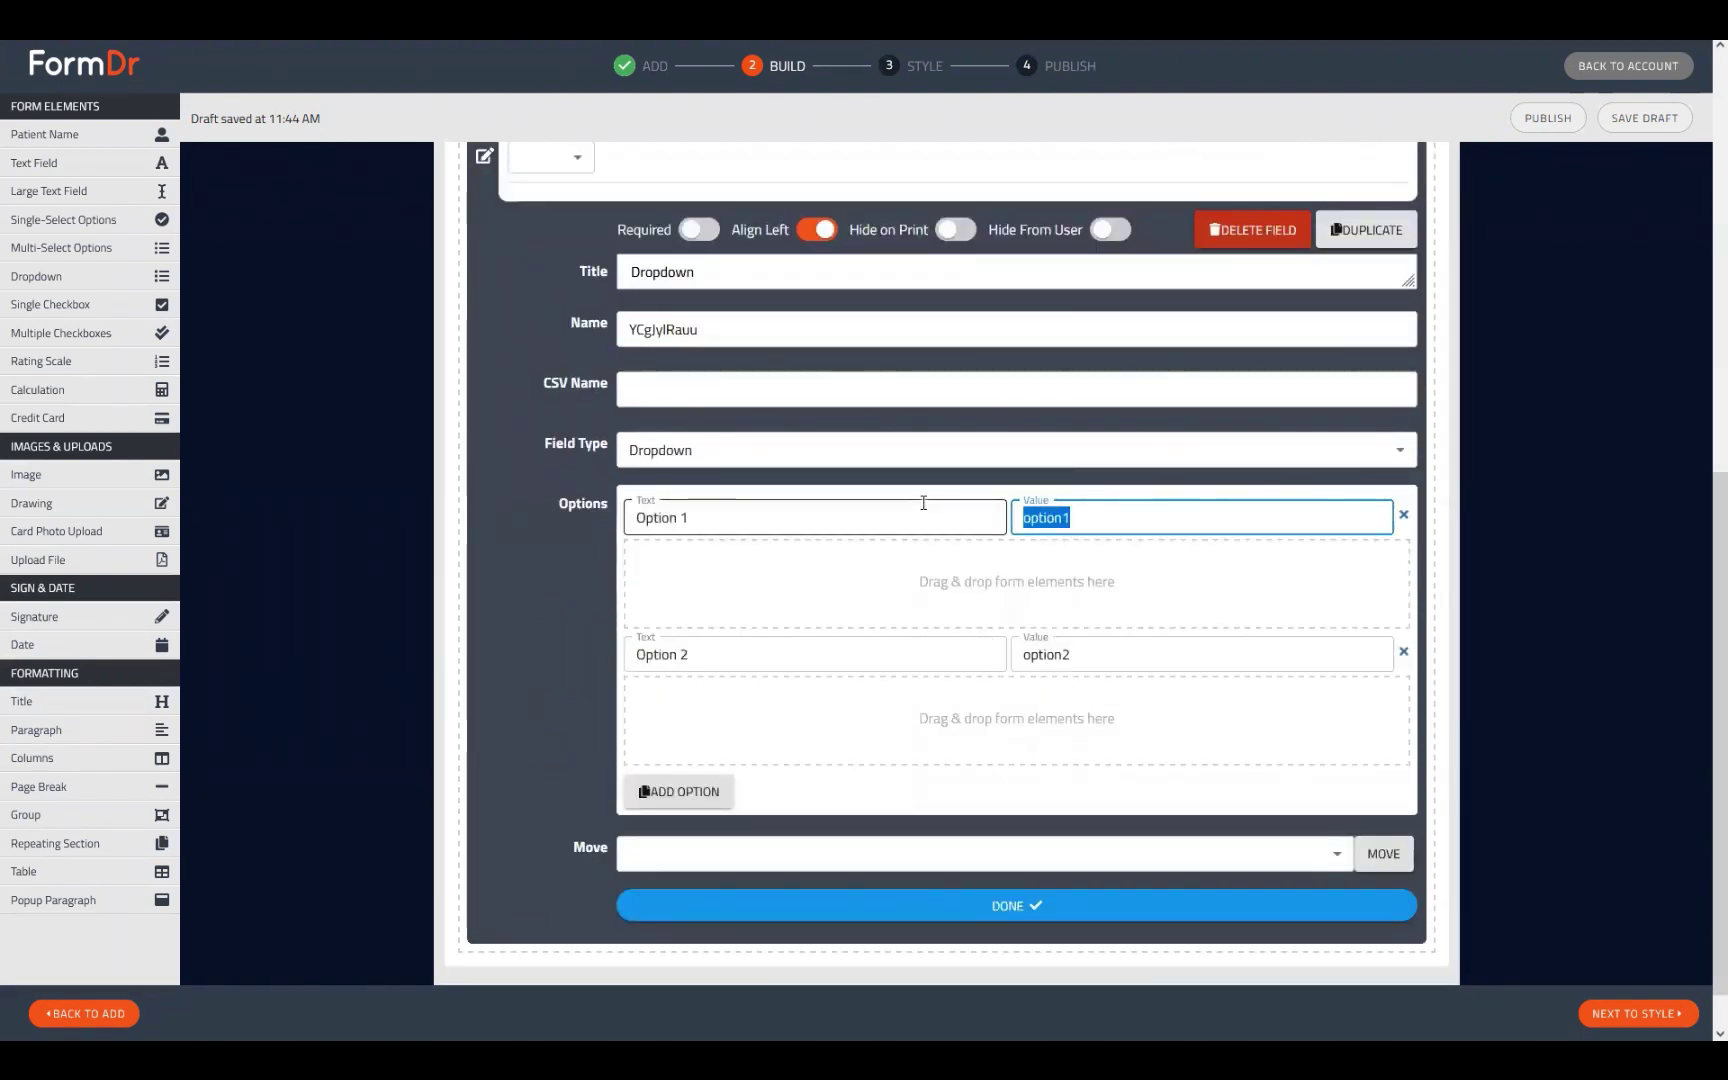
text(0)
key(Tab)
key(Tab)
text(1)
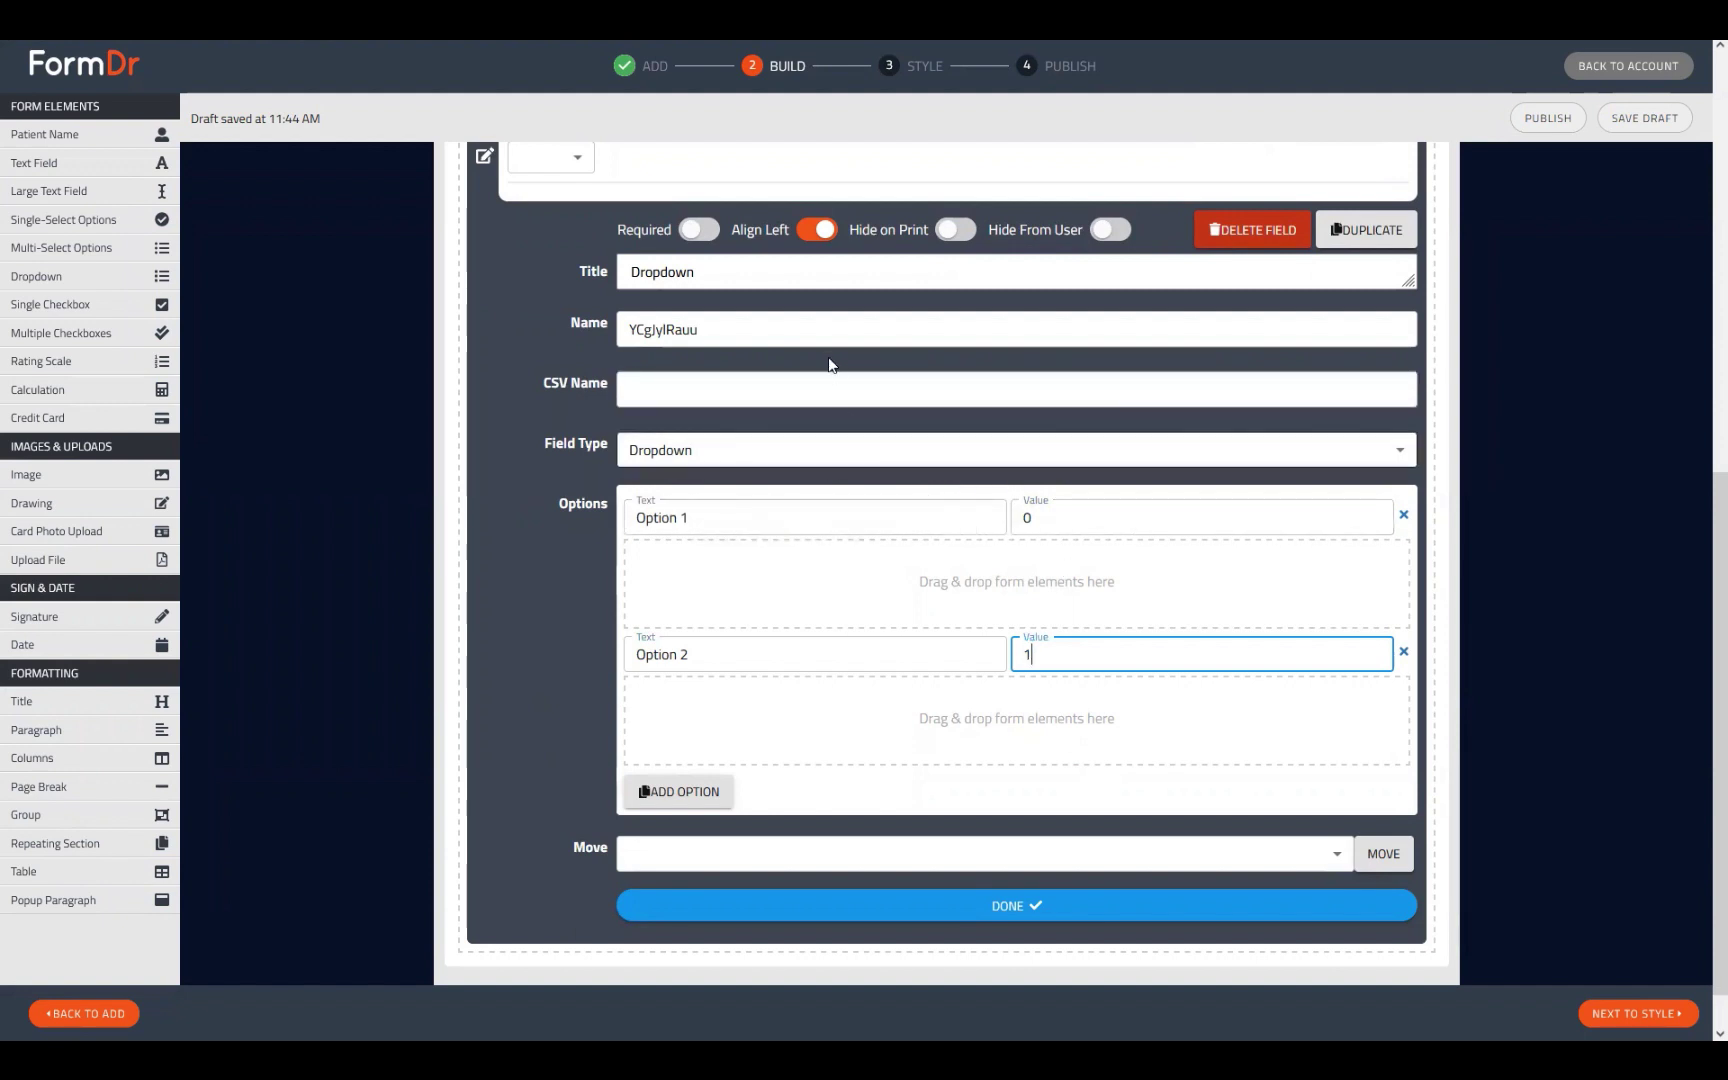
scroll(567, 174, up, 1)
- Delete the accidentally added Yes/No single-select field
click(63, 219)
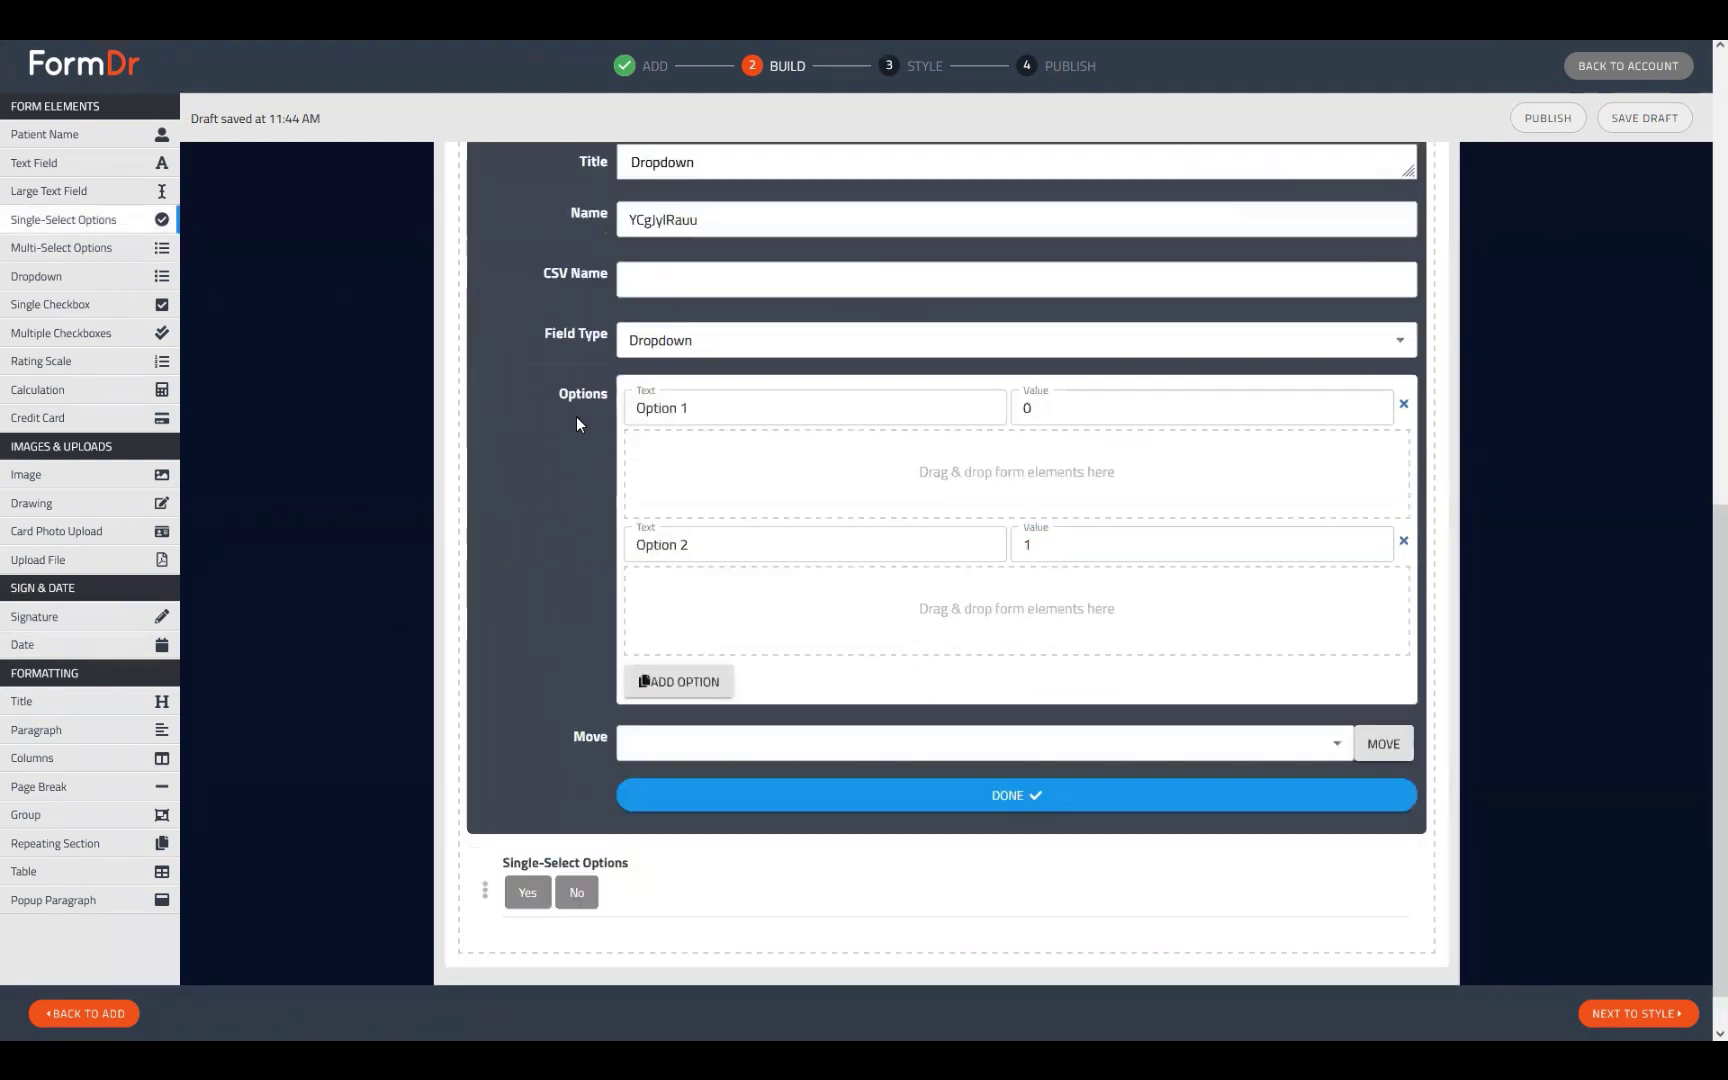
click(490, 838)
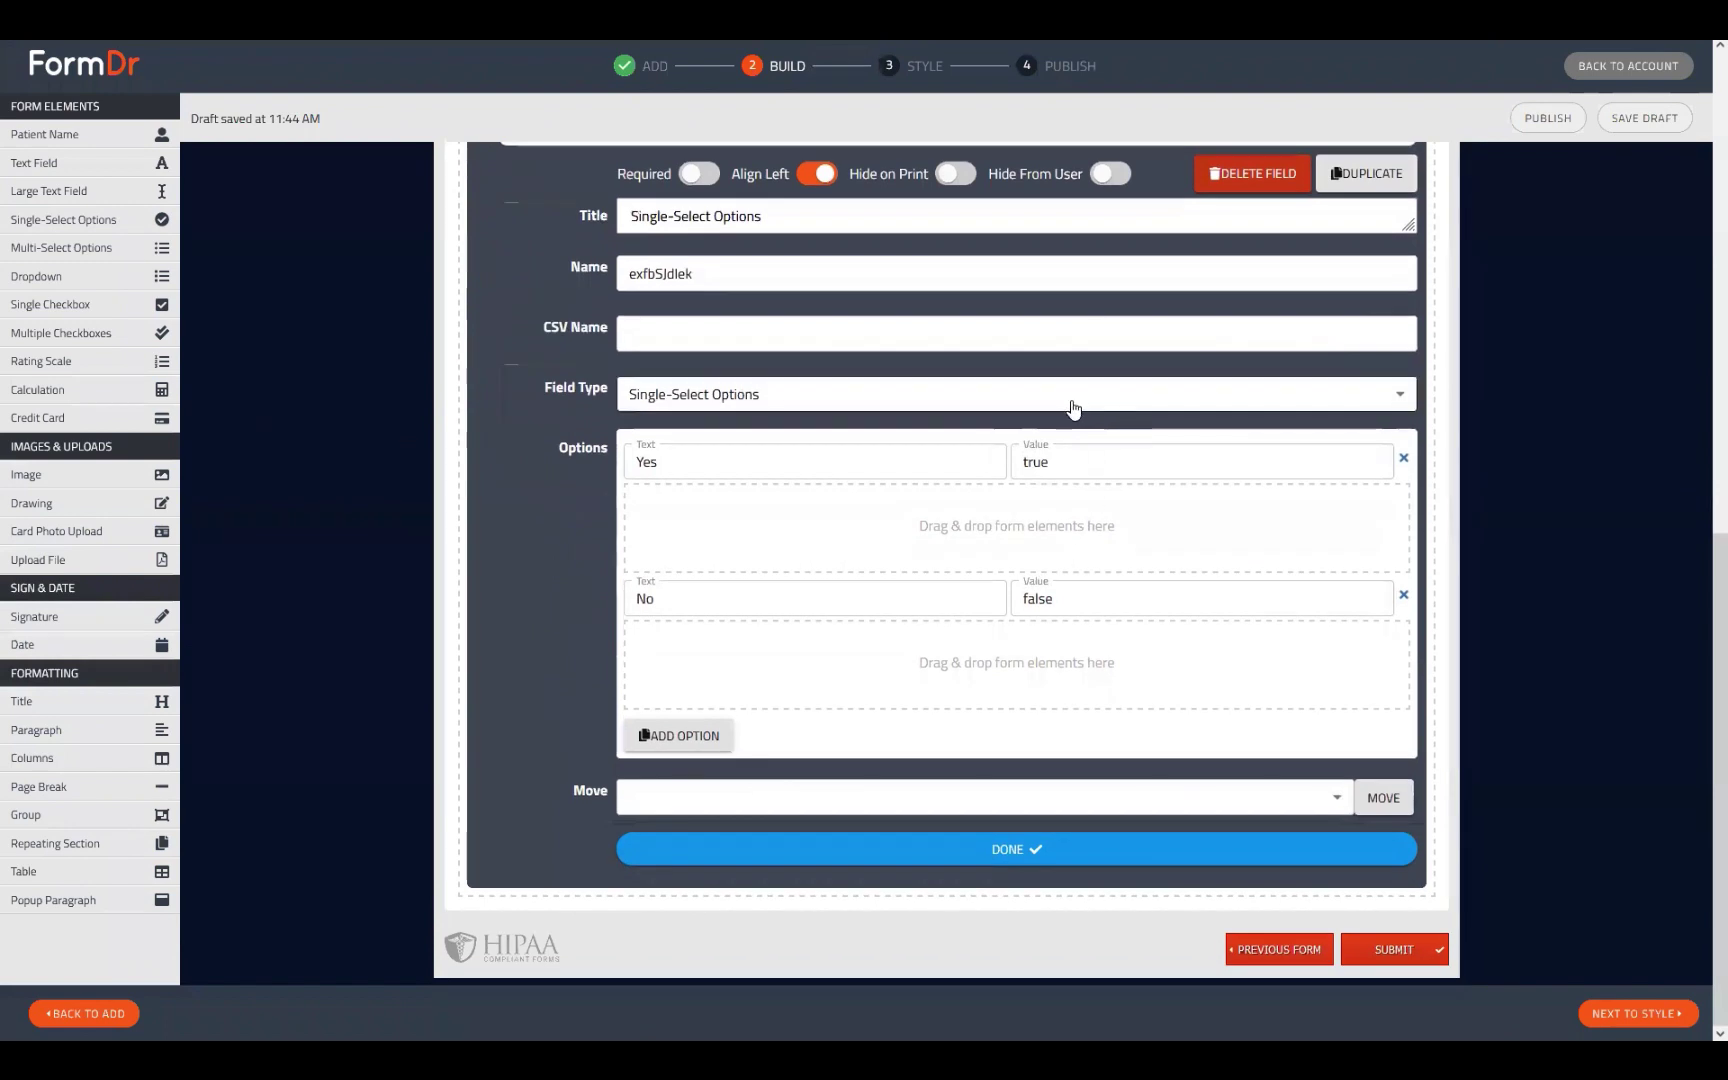
scroll(659, 323, up, 1)
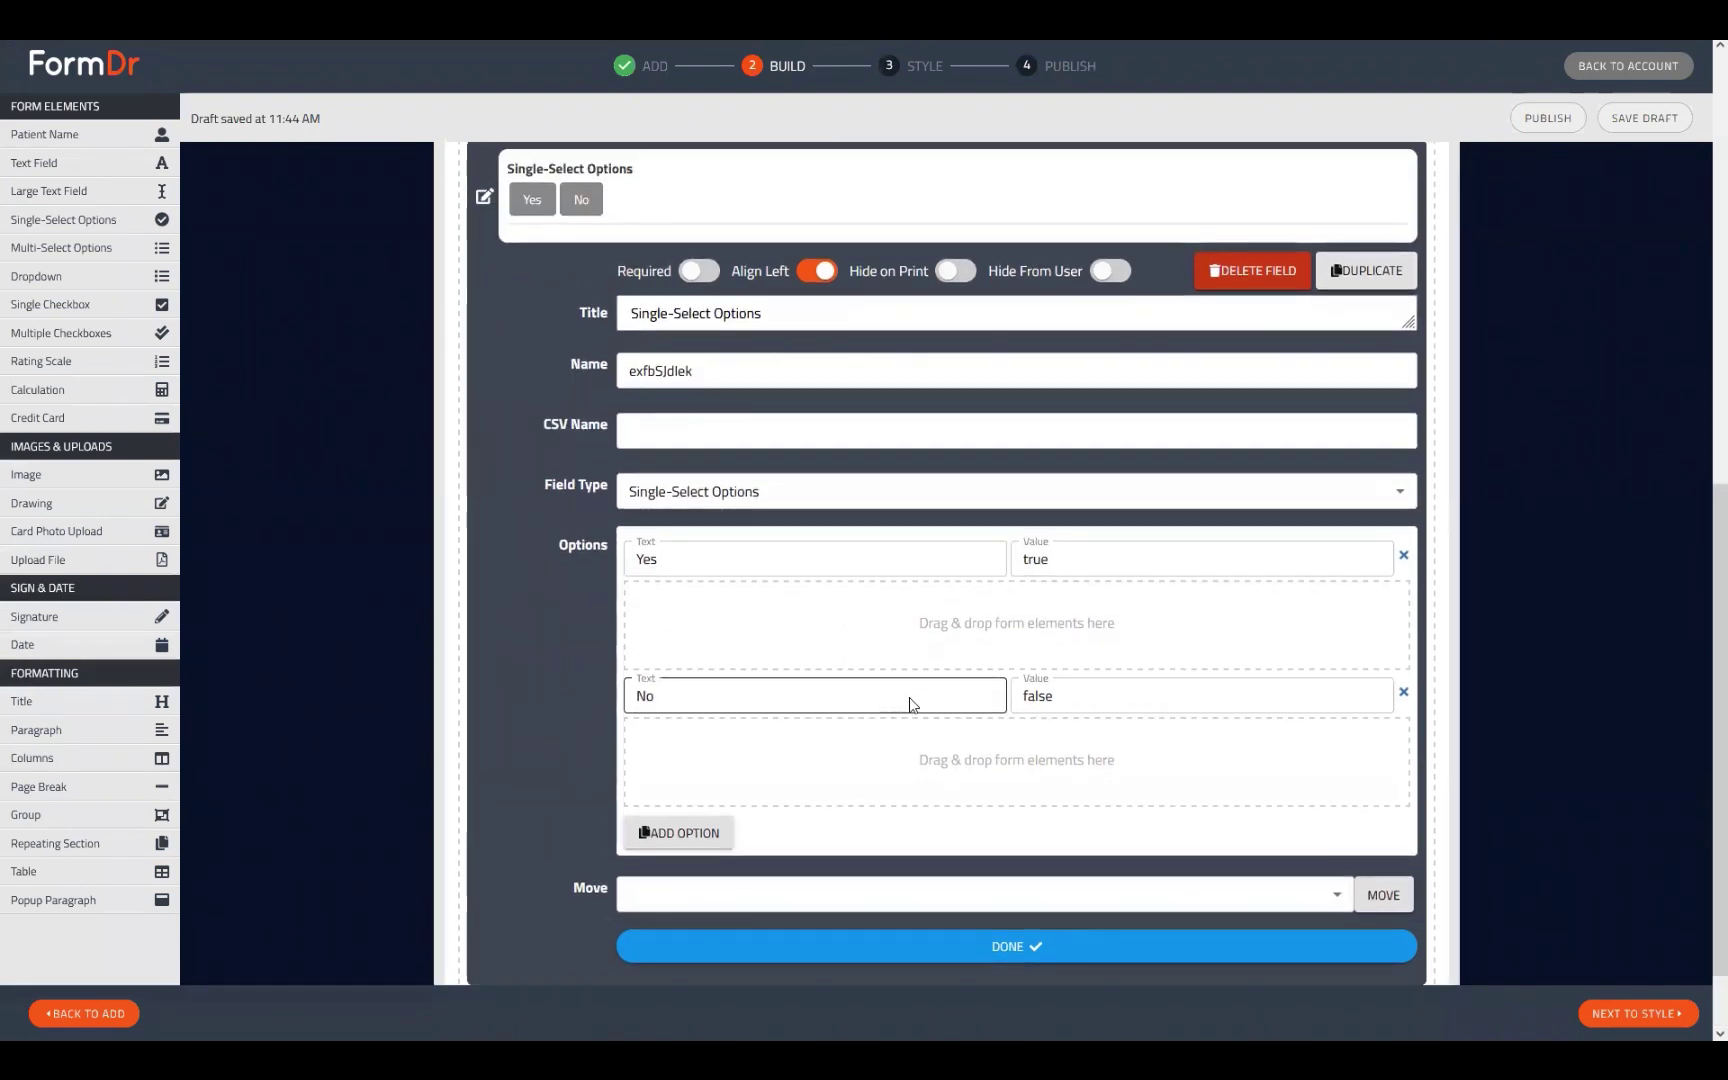
scroll(909, 697, up, 1)
click(1240, 355)
click(957, 560)
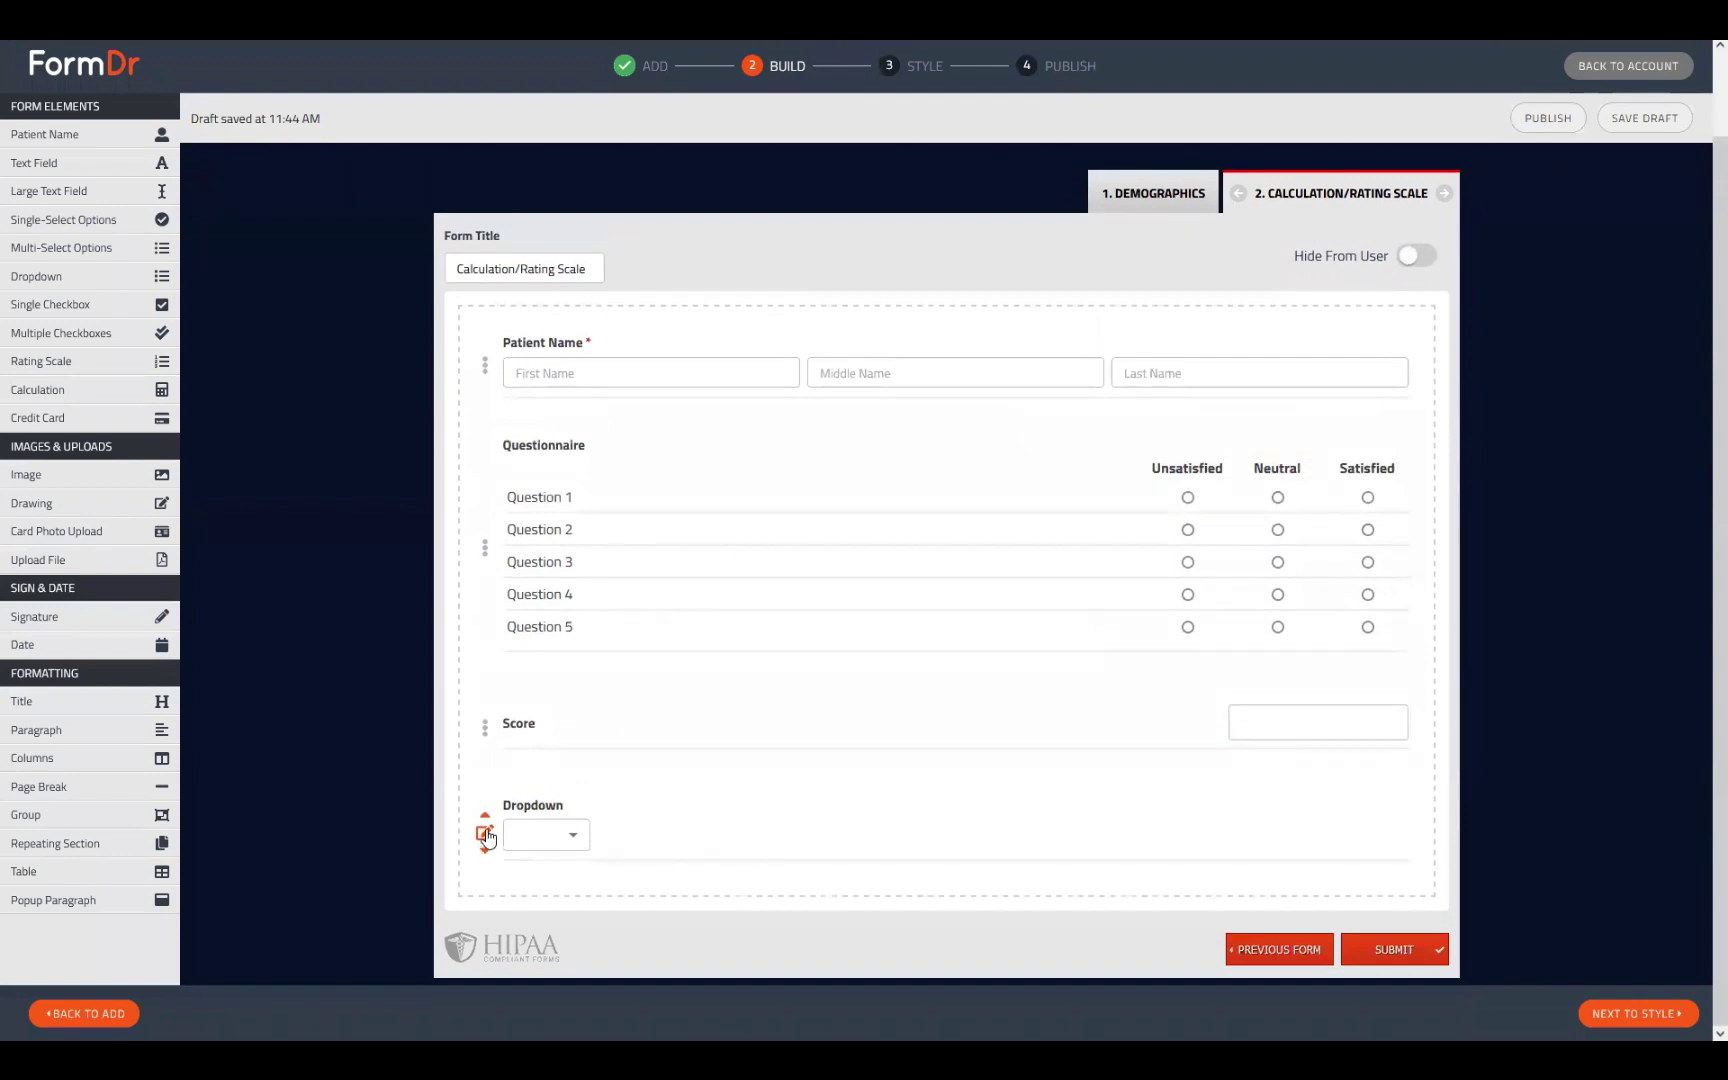
click(485, 834)
- Place a Calculation field below the Dropdown and title it 'Dropdown Score'
scroll(485, 771, down, 1)
click(484, 768)
drag(62, 395, 584, 887)
drag(590, 897, 575, 830)
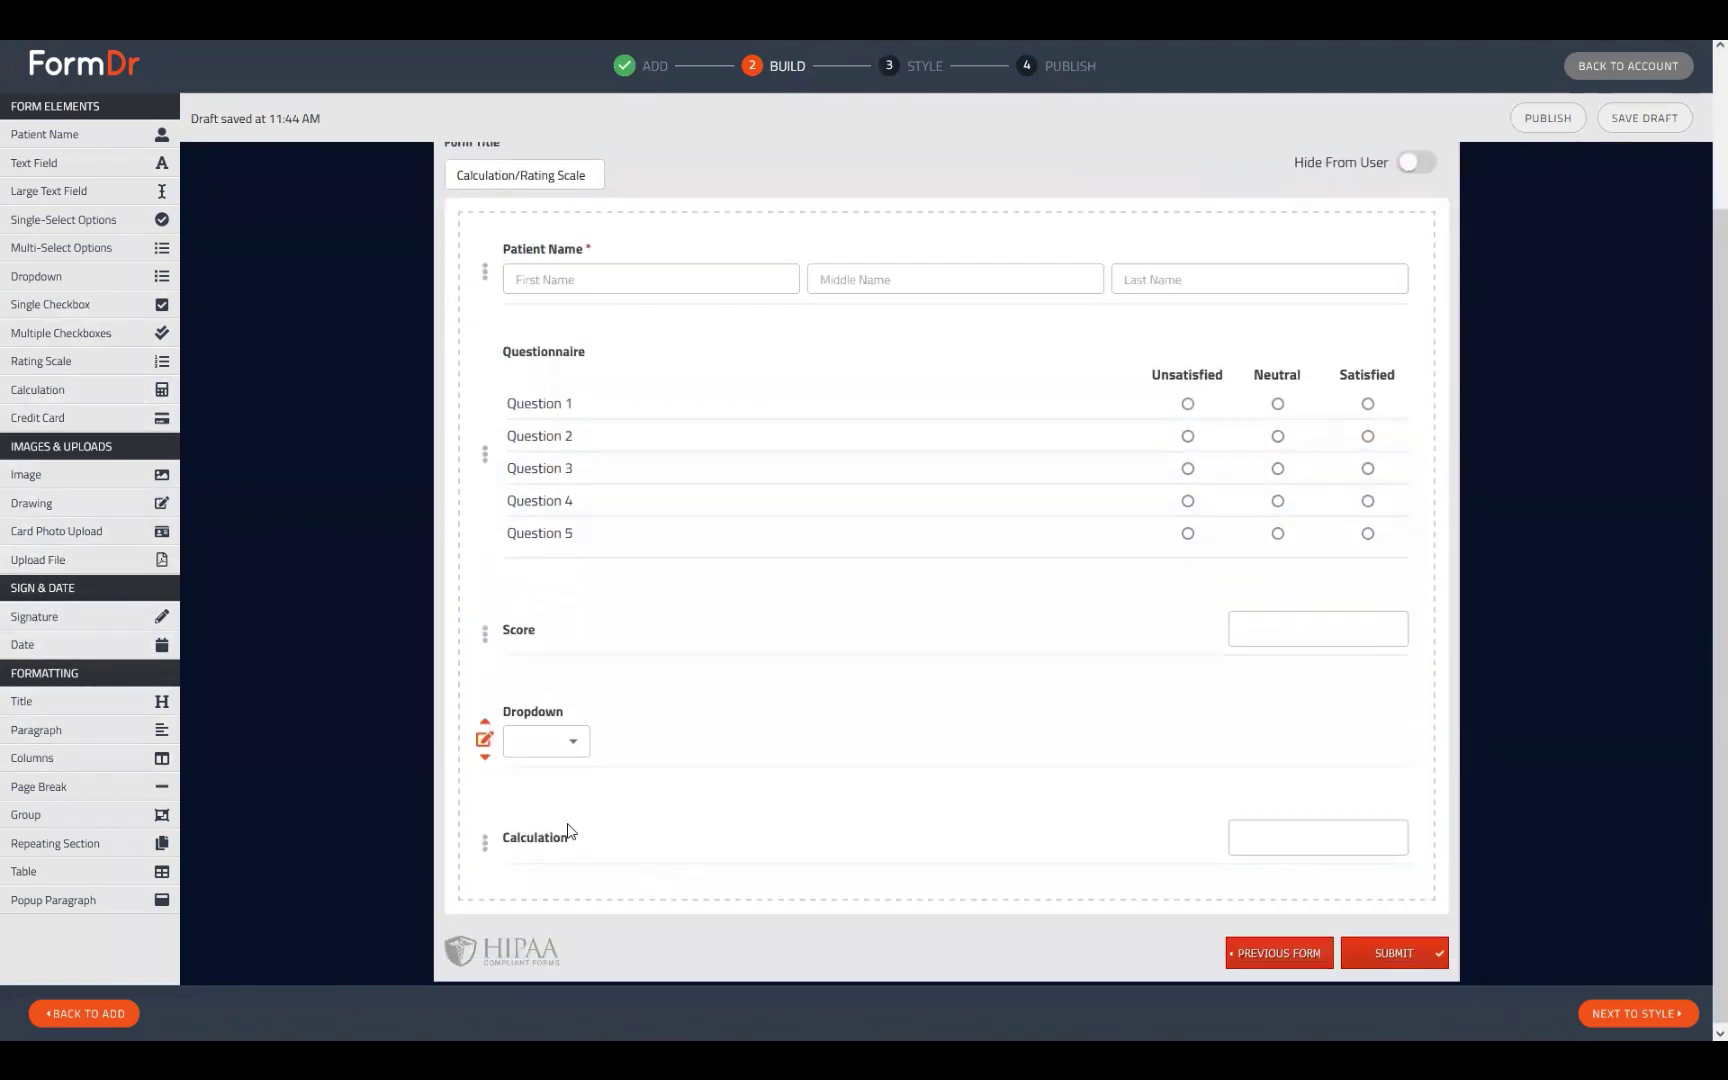
click(484, 830)
click(655, 582)
double_click(659, 582)
text(Drop)
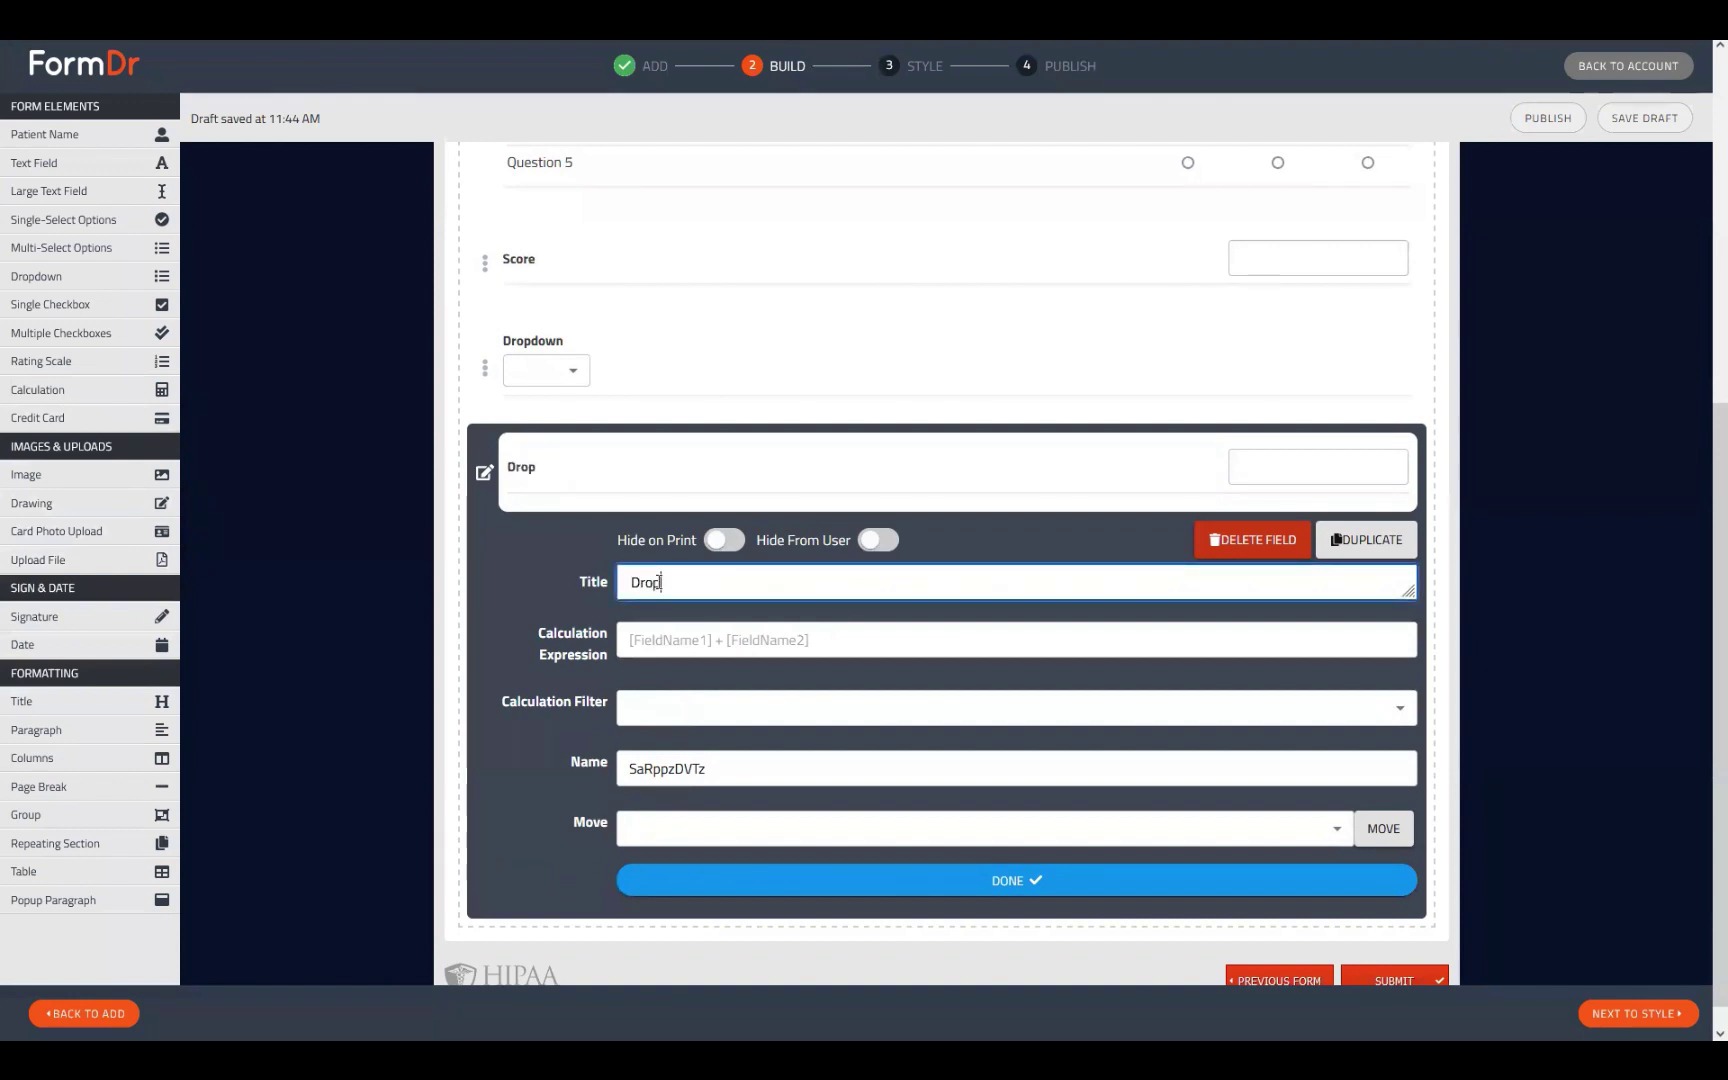
text(down Calcu)
key(BackSpace)
key(BackSpace)
key(BackSpace)
key(BackSpace)
text(ore)
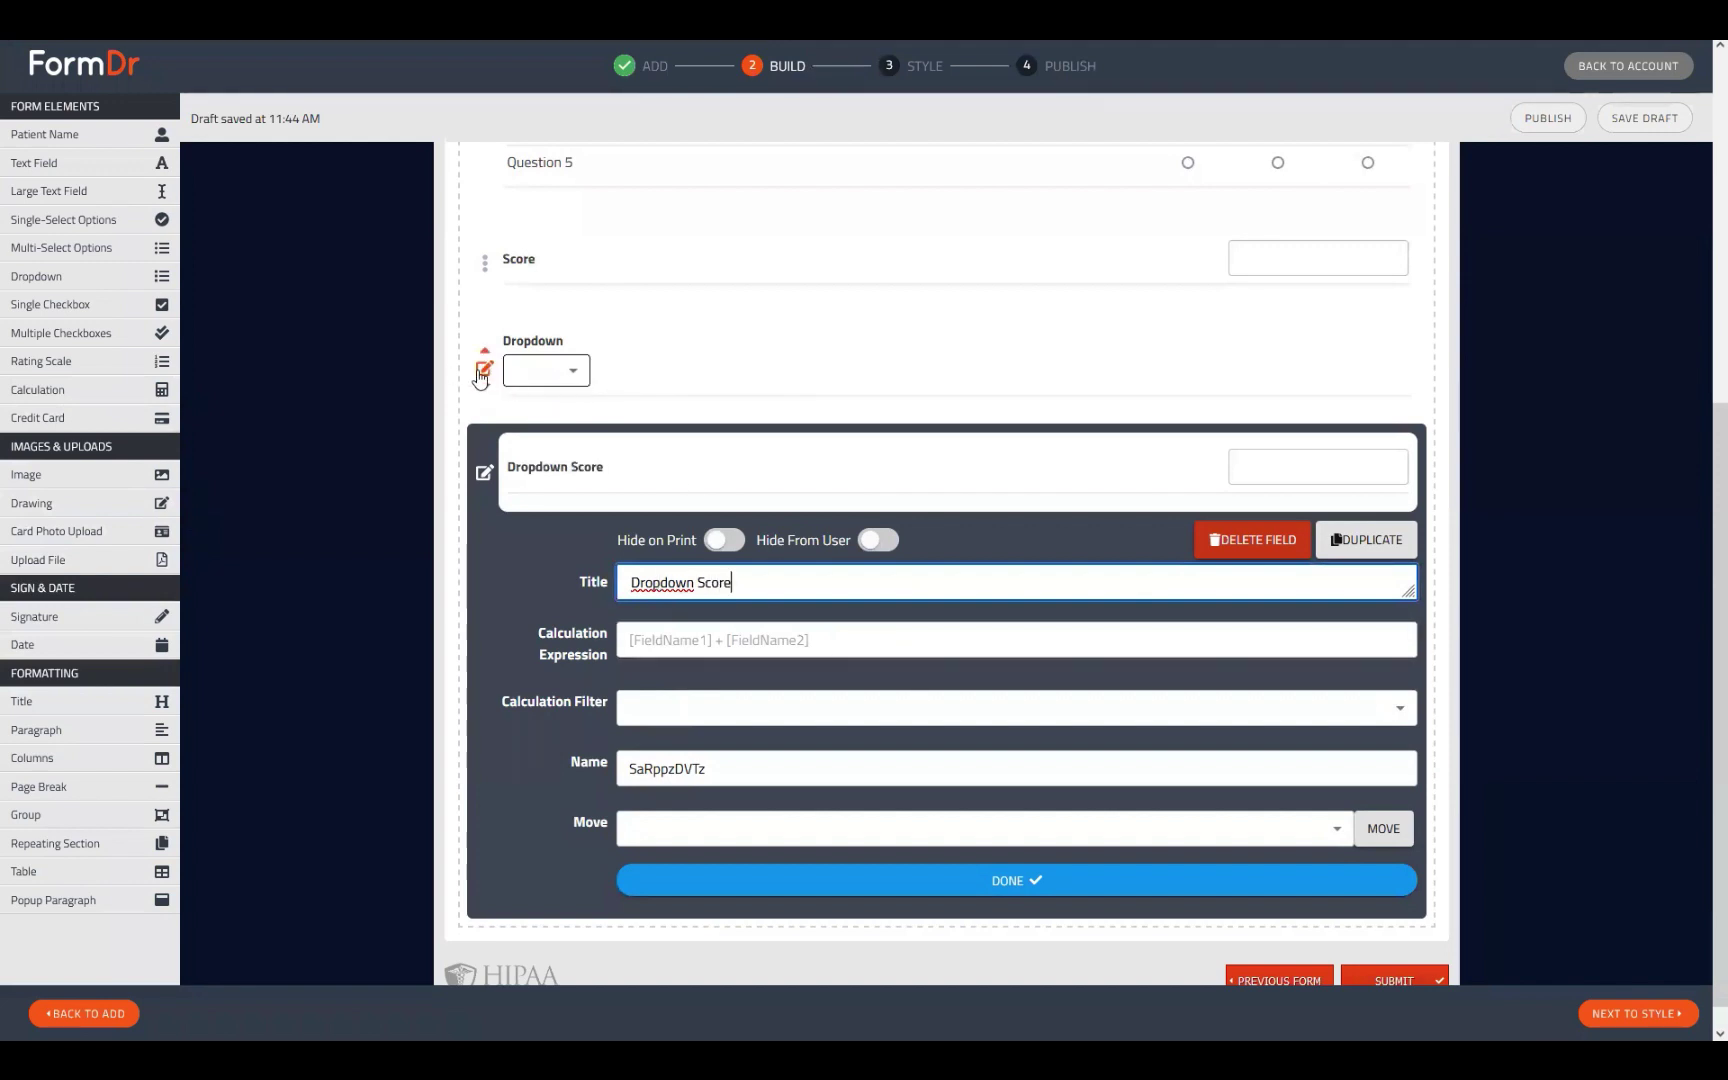
- Start Dropdown Score's expression with the first dropdown's name, [YCgJylRauu]+
click(484, 368)
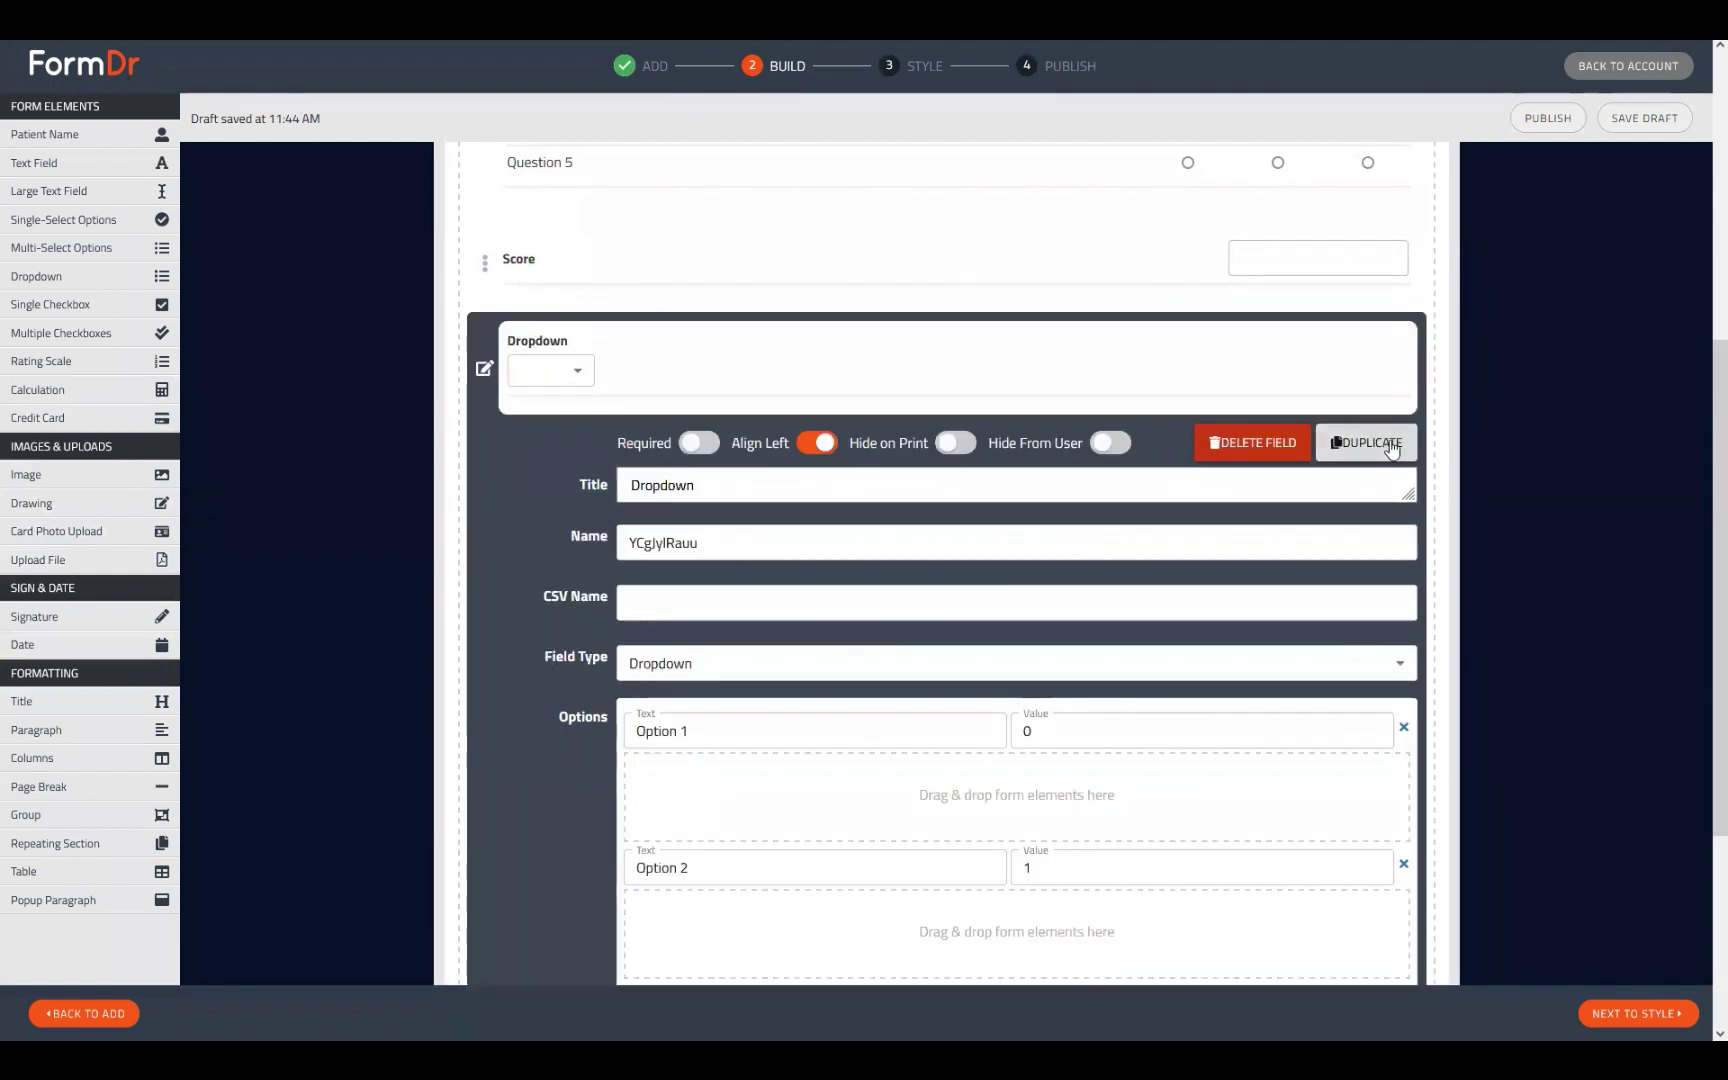
double_click(715, 533)
key(ctrl+c)
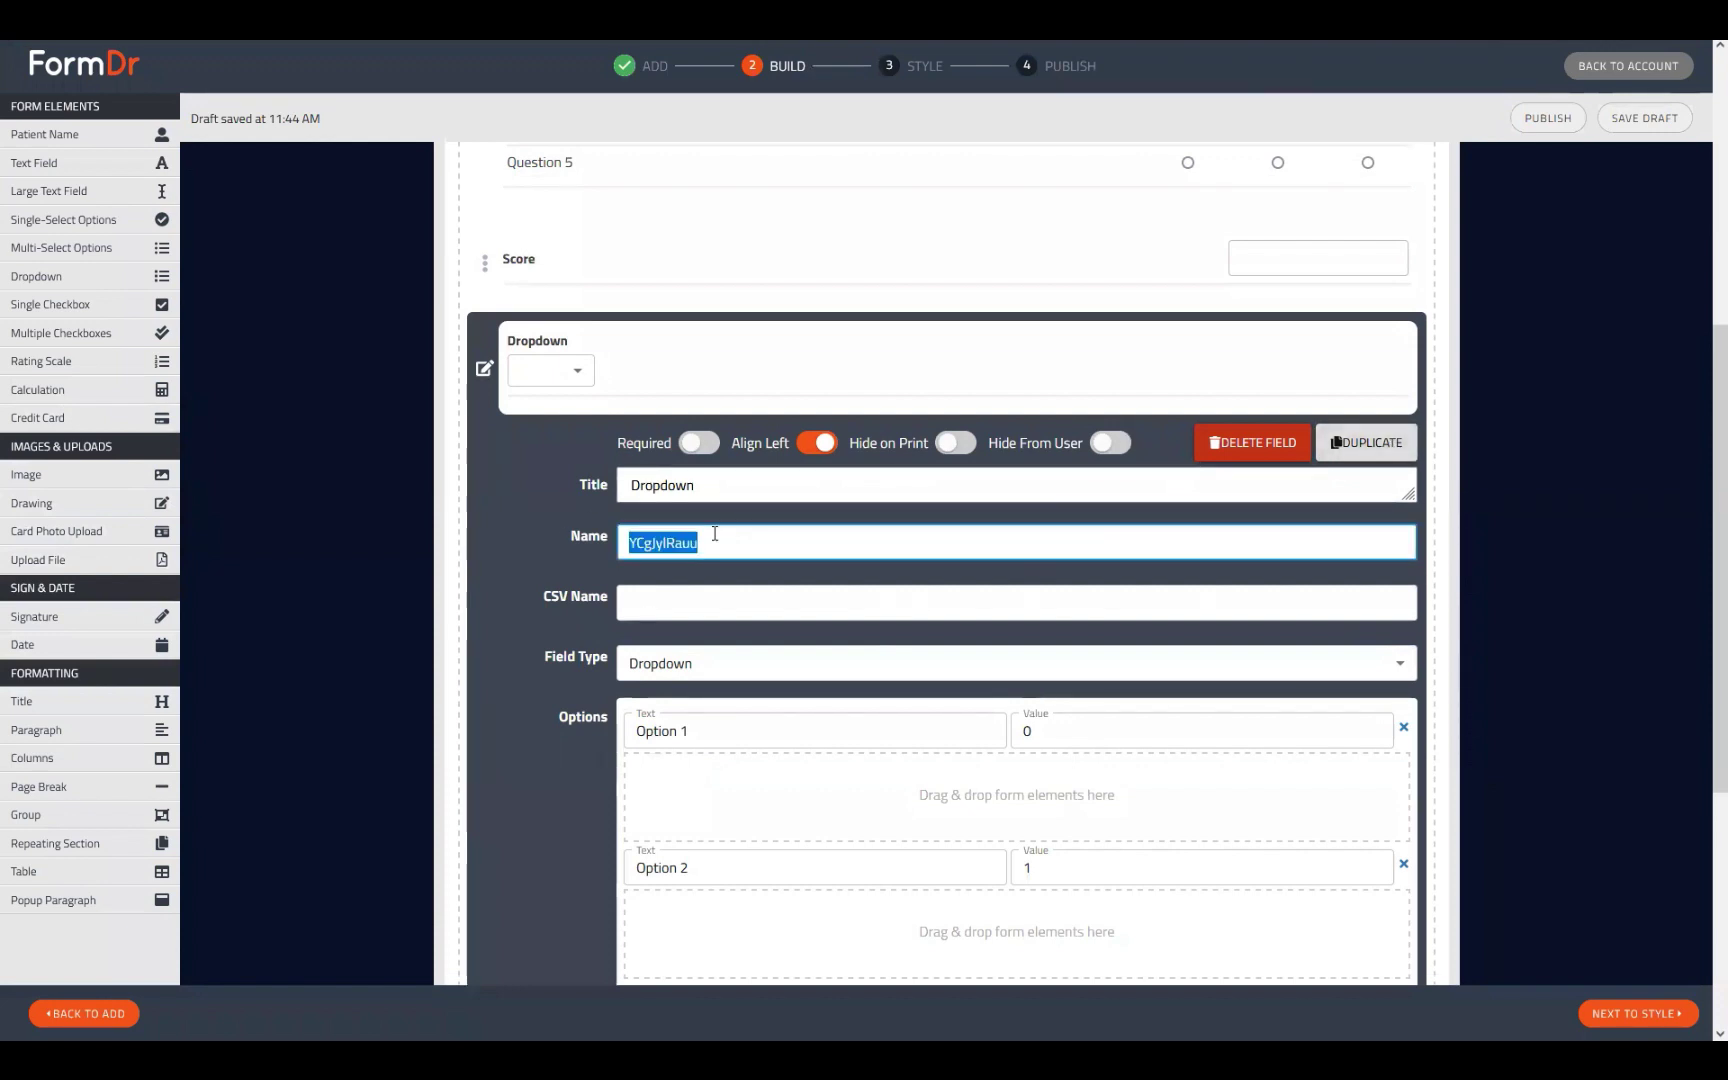
click(484, 368)
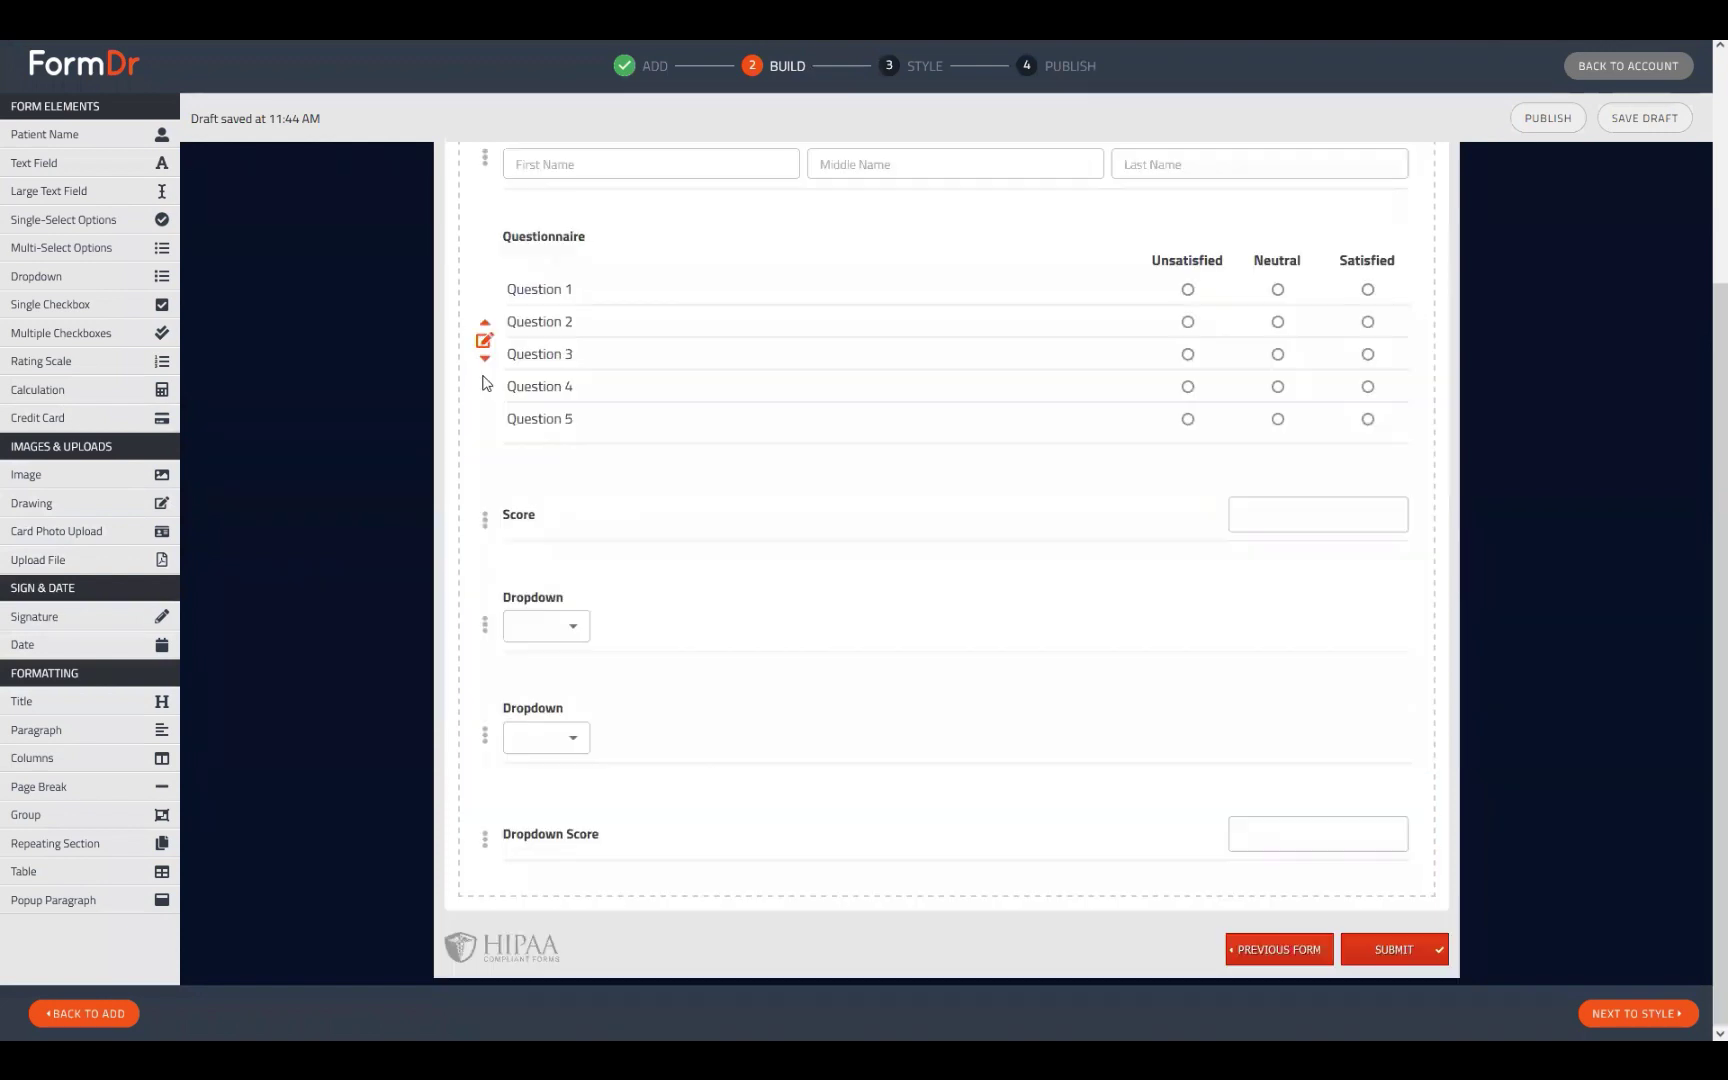
click(484, 843)
scroll(677, 808, down, 2)
click(718, 728)
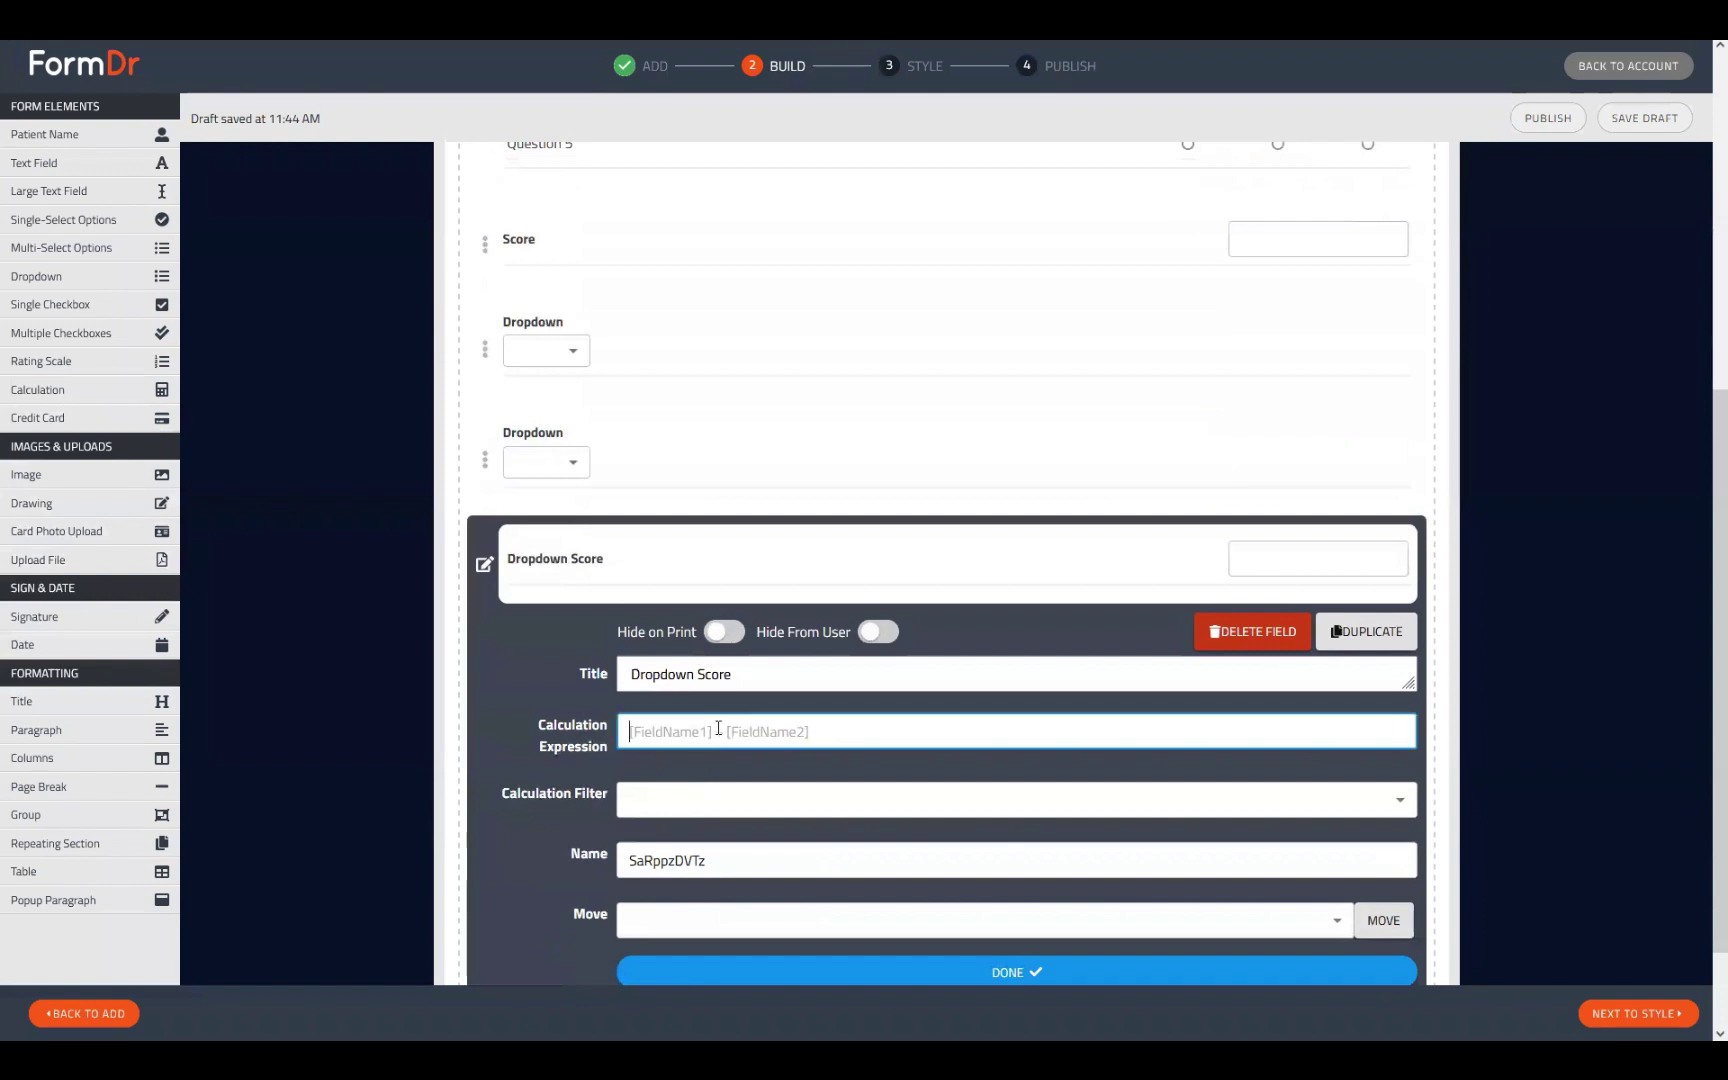
text([)
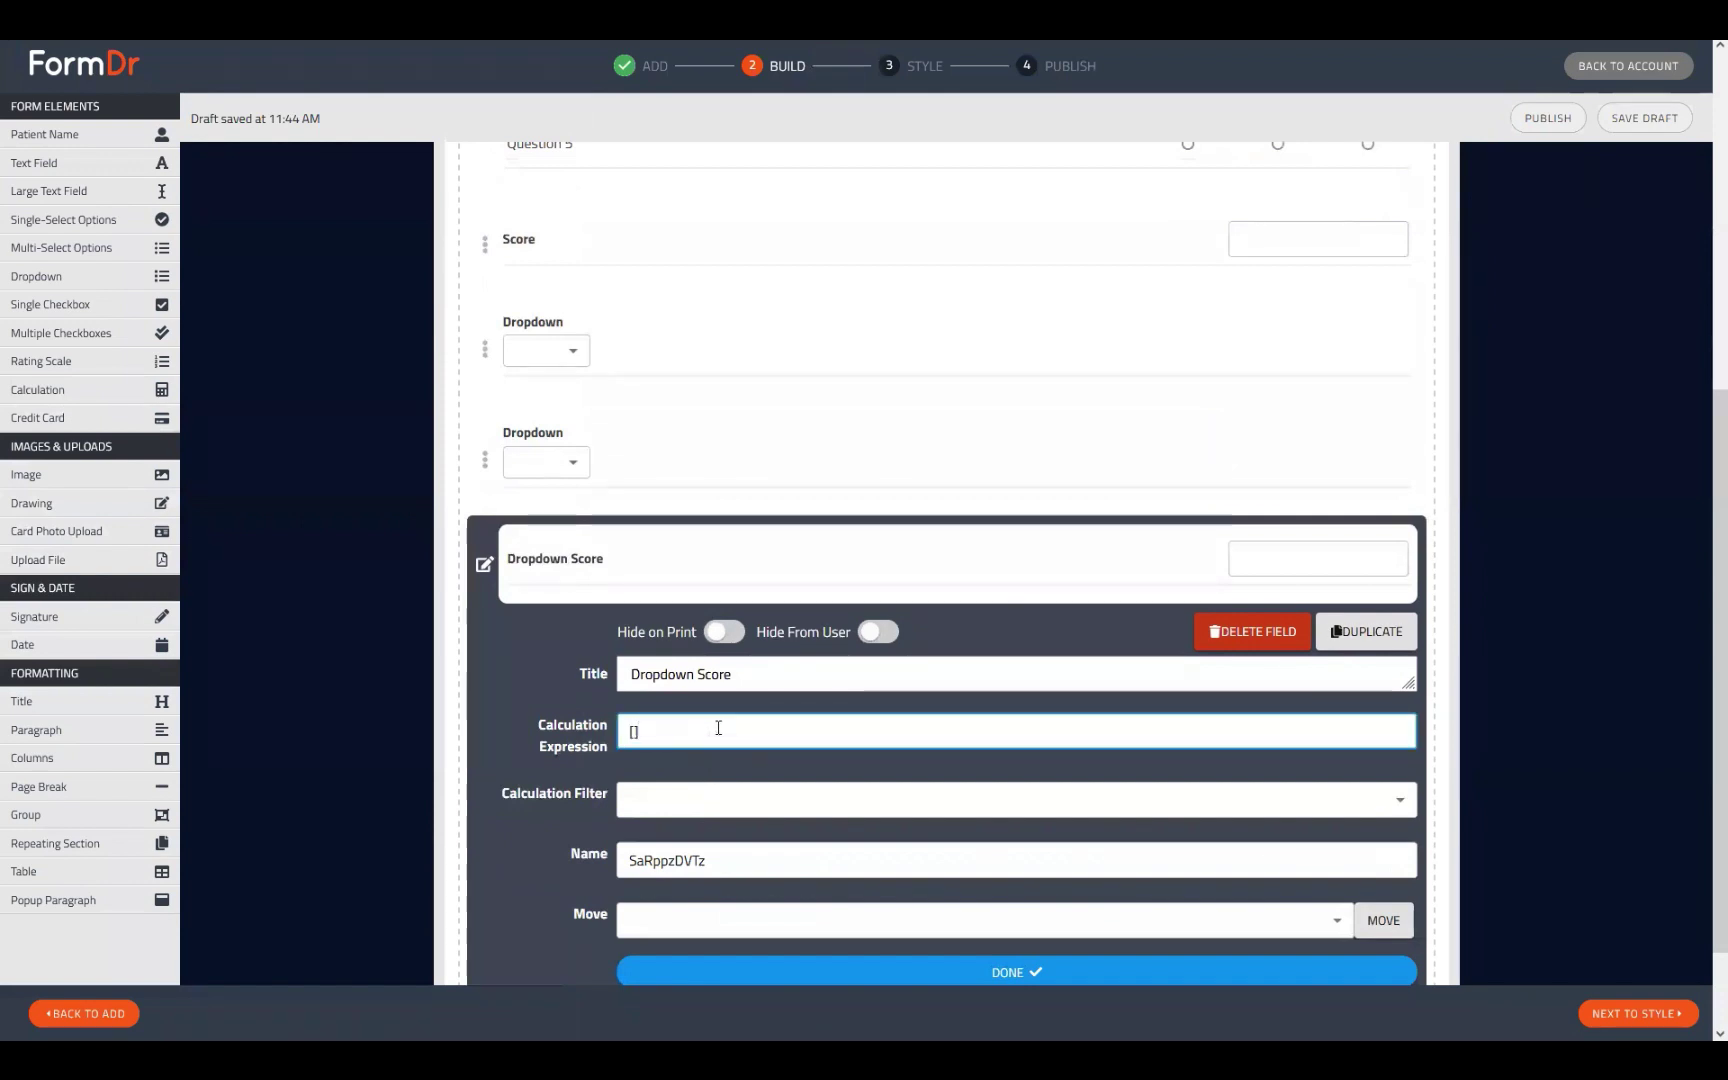
text(]+)
key(ctrl+v)
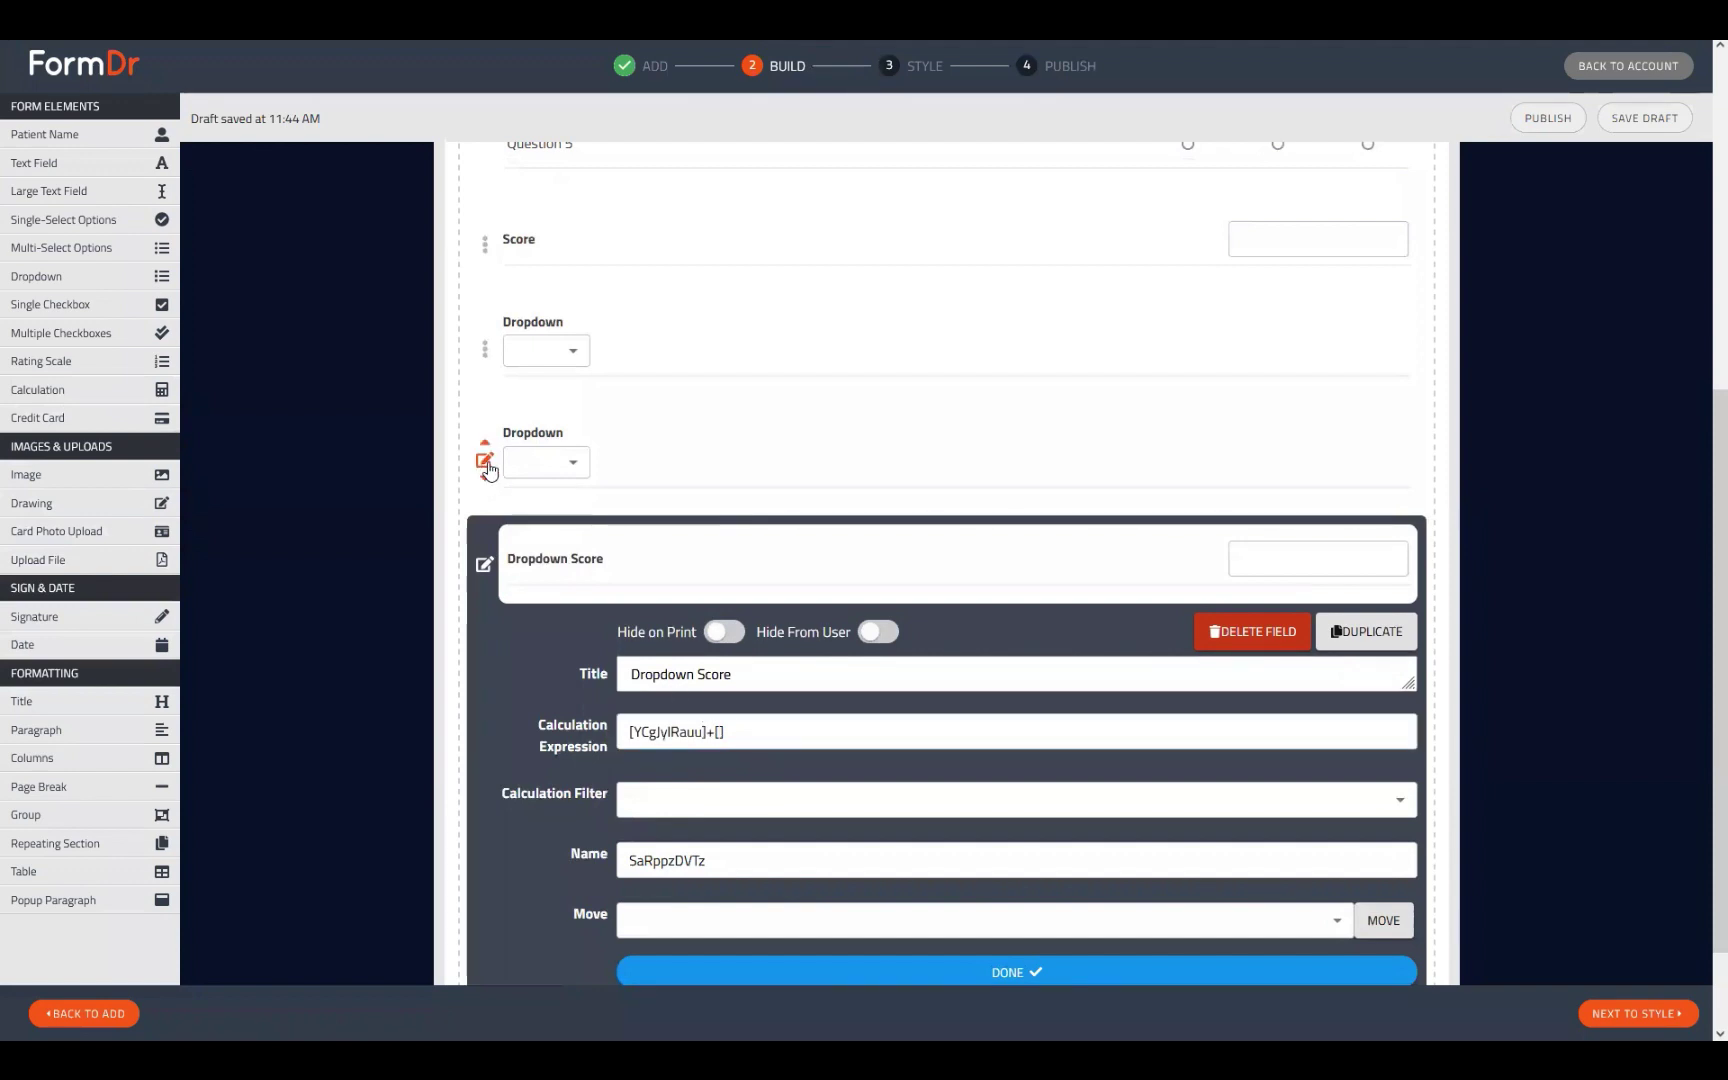
- Add the second dropdown's name, completing the expression [YCgJylRauu]+[AAJumJGWRs]
click(481, 468)
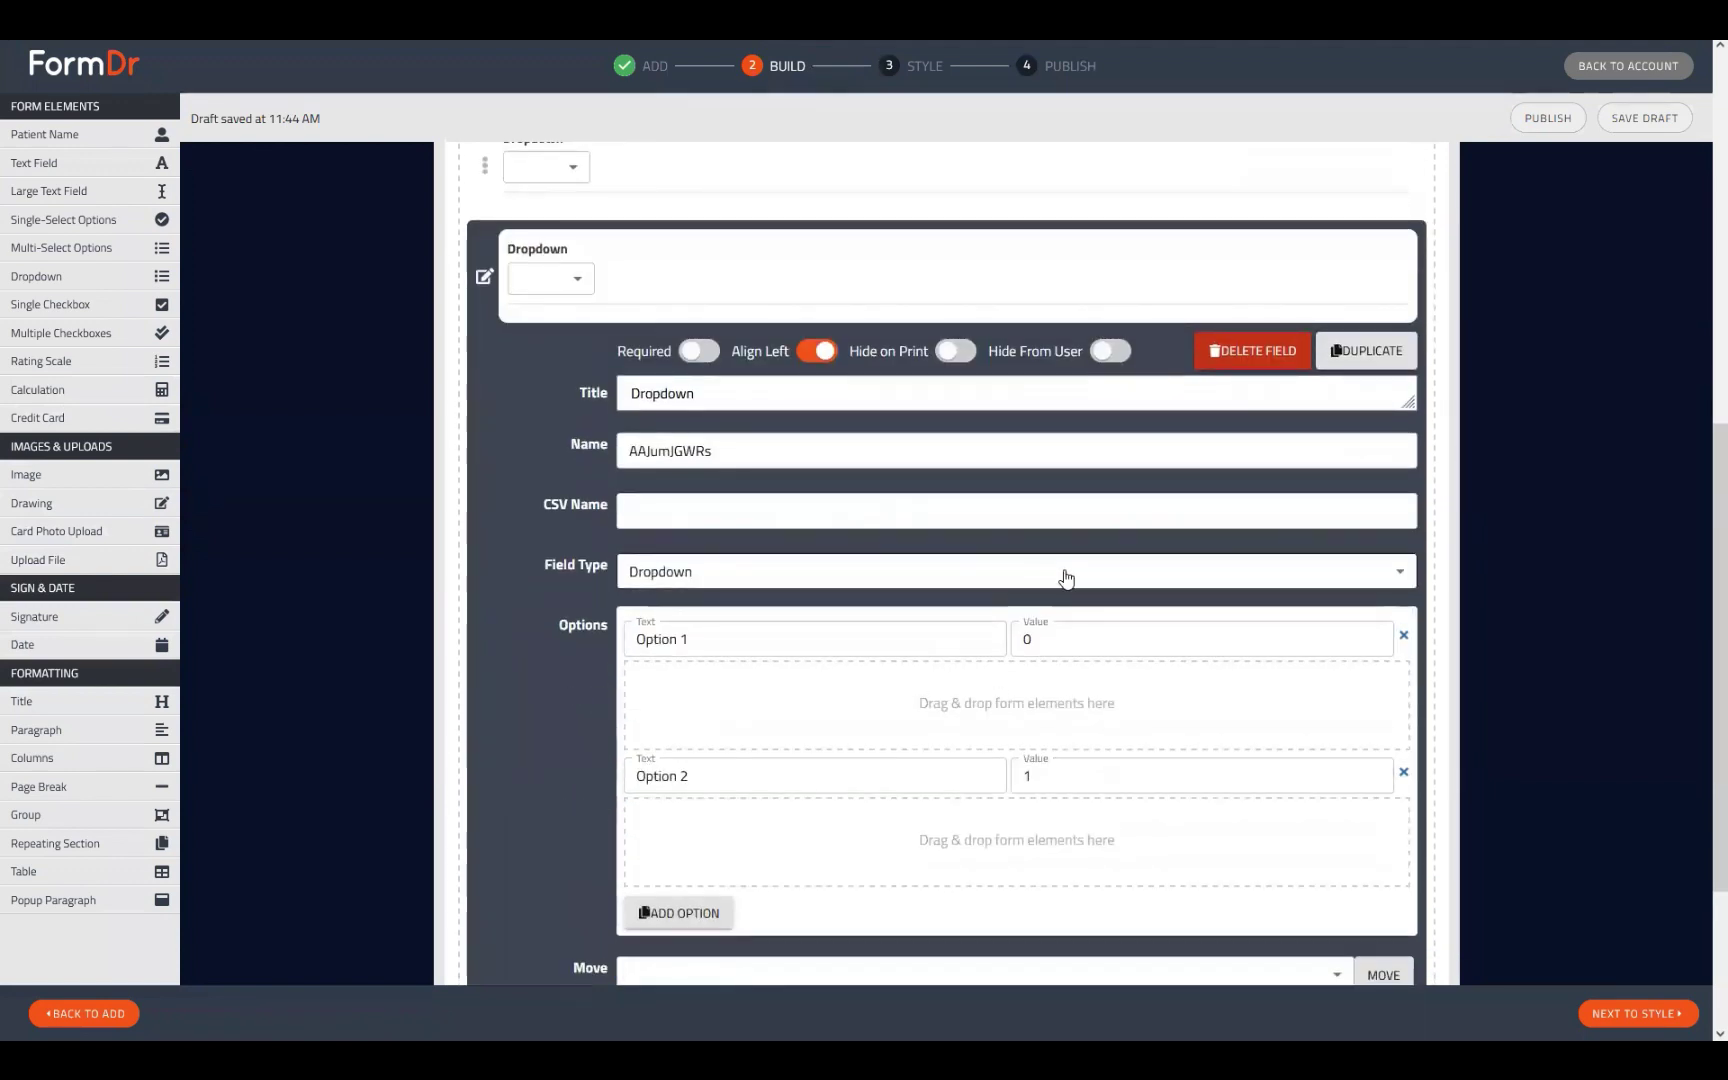
double_click(735, 451)
key(ctrl+c)
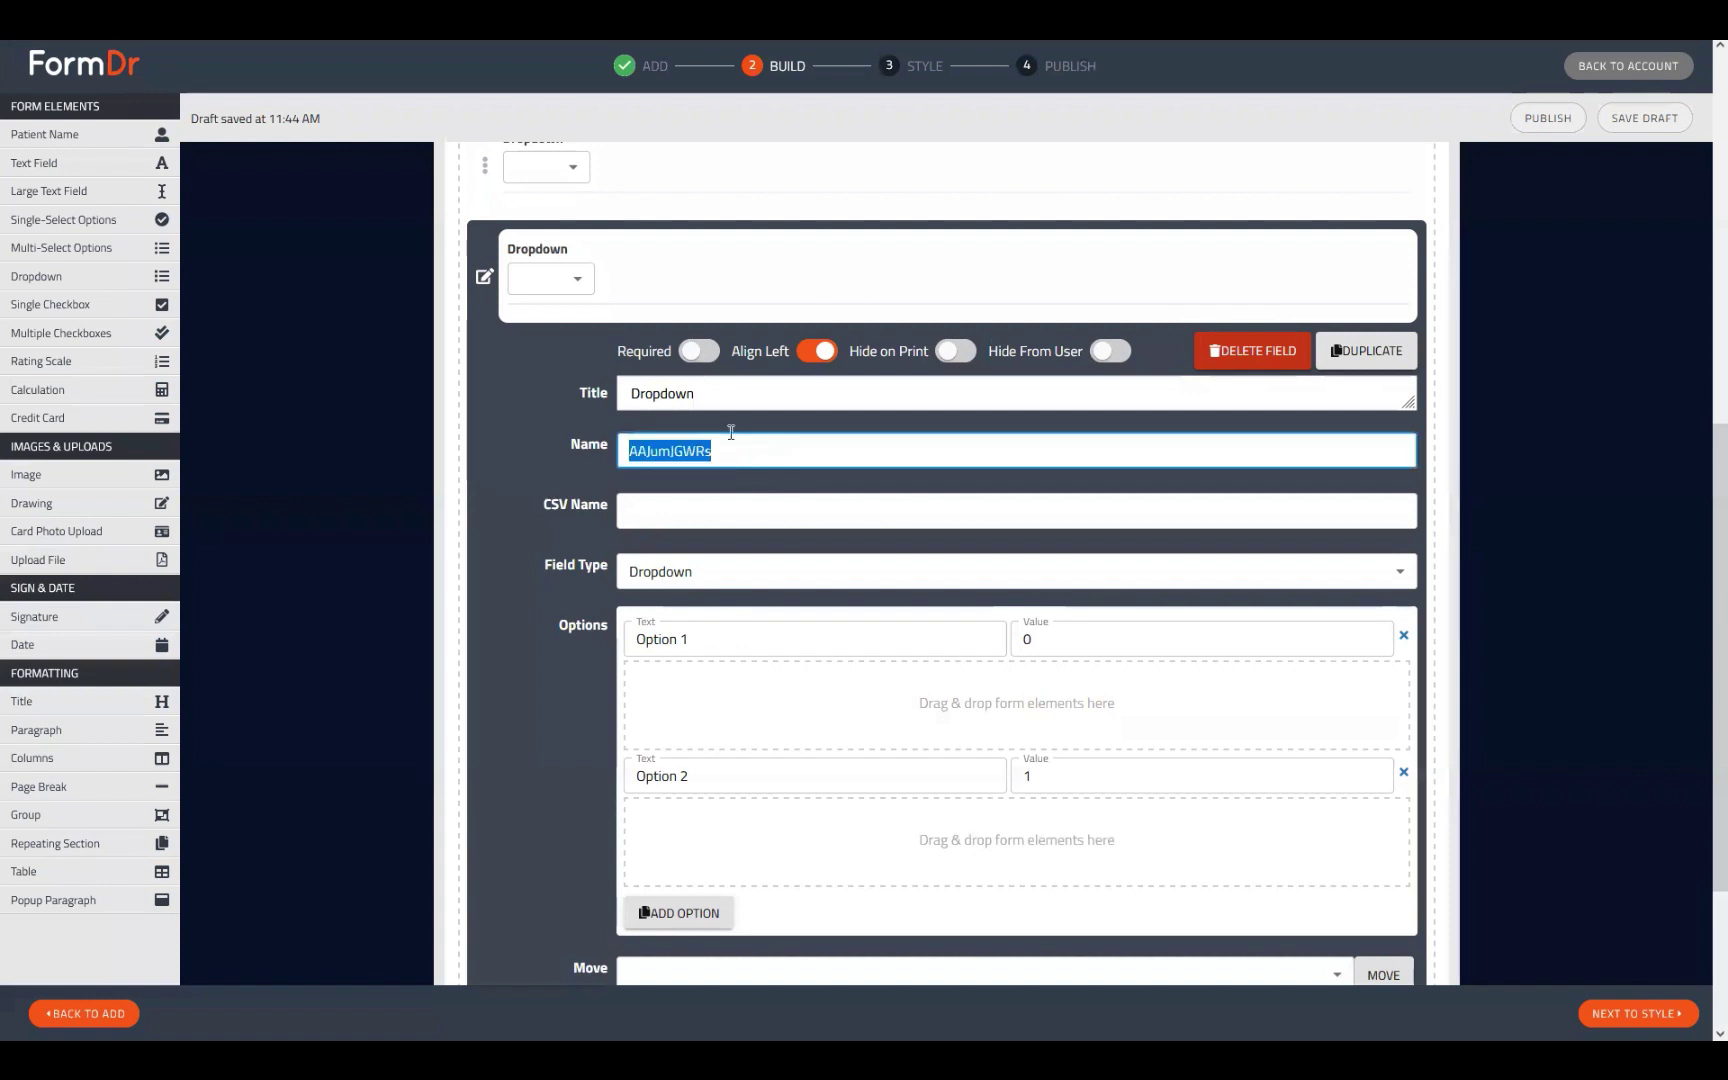
click(487, 285)
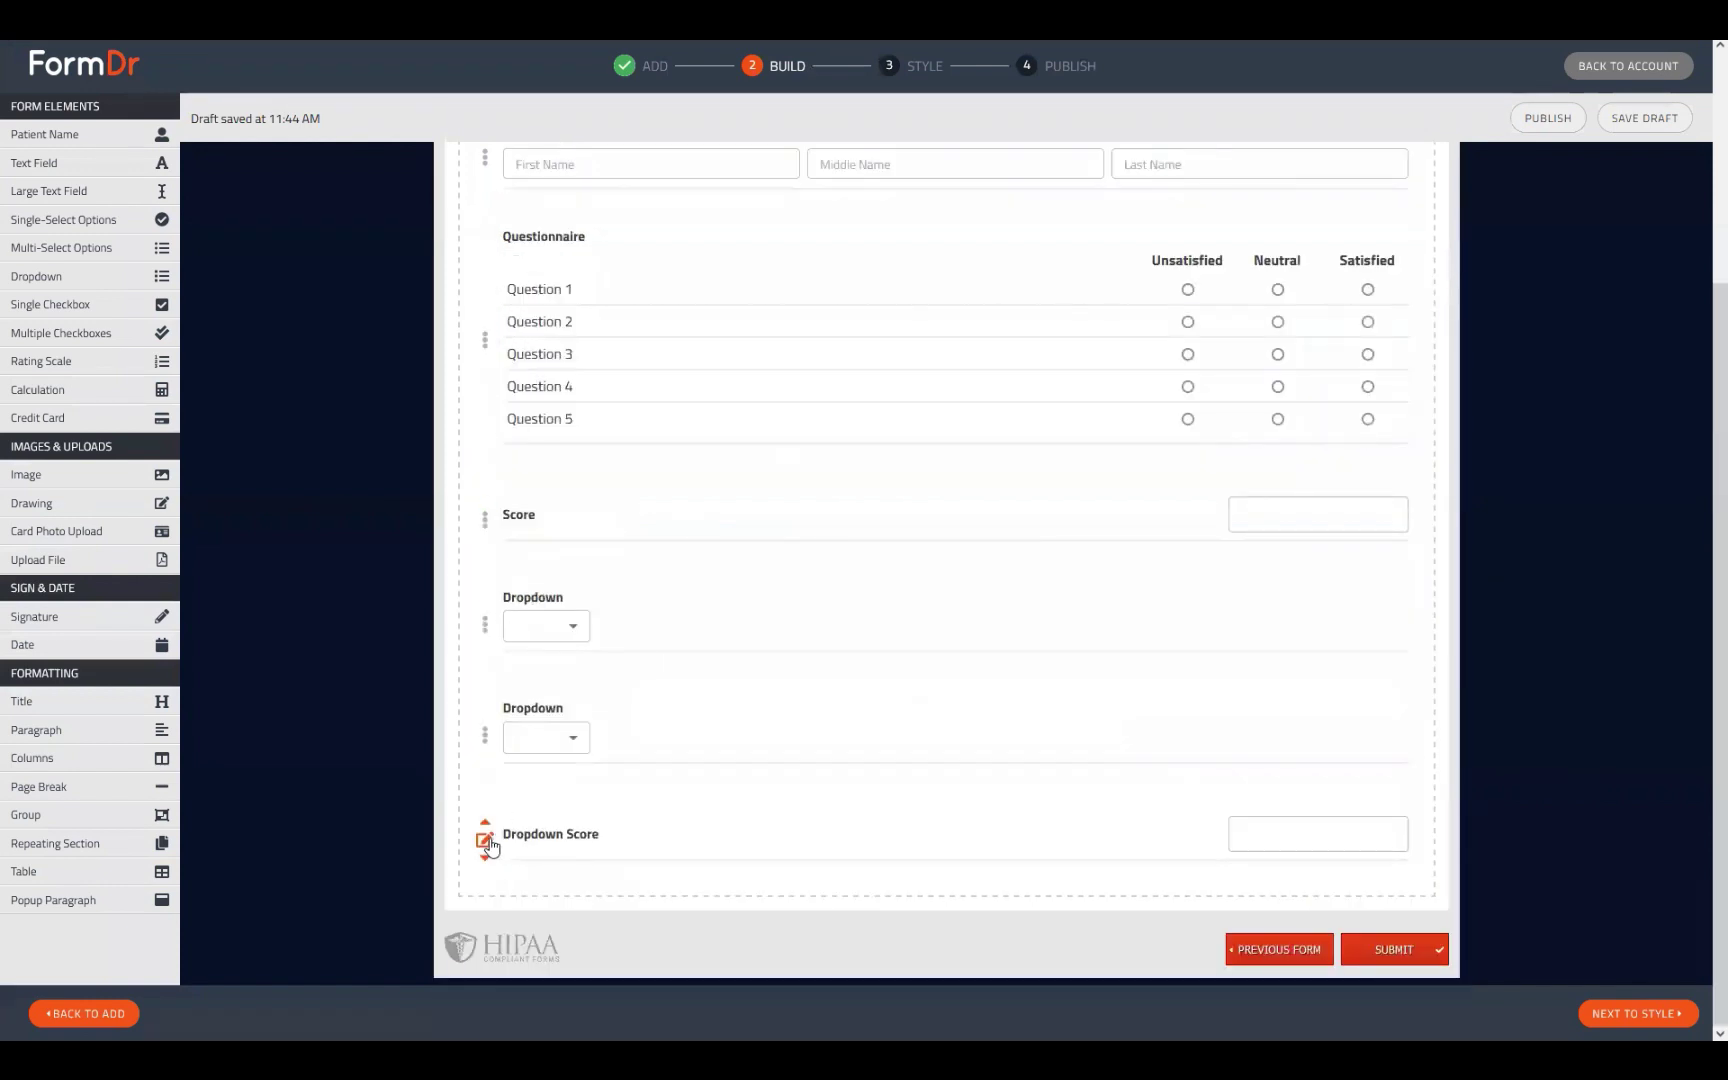
click(485, 838)
scroll(778, 851, down, 2)
click(720, 732)
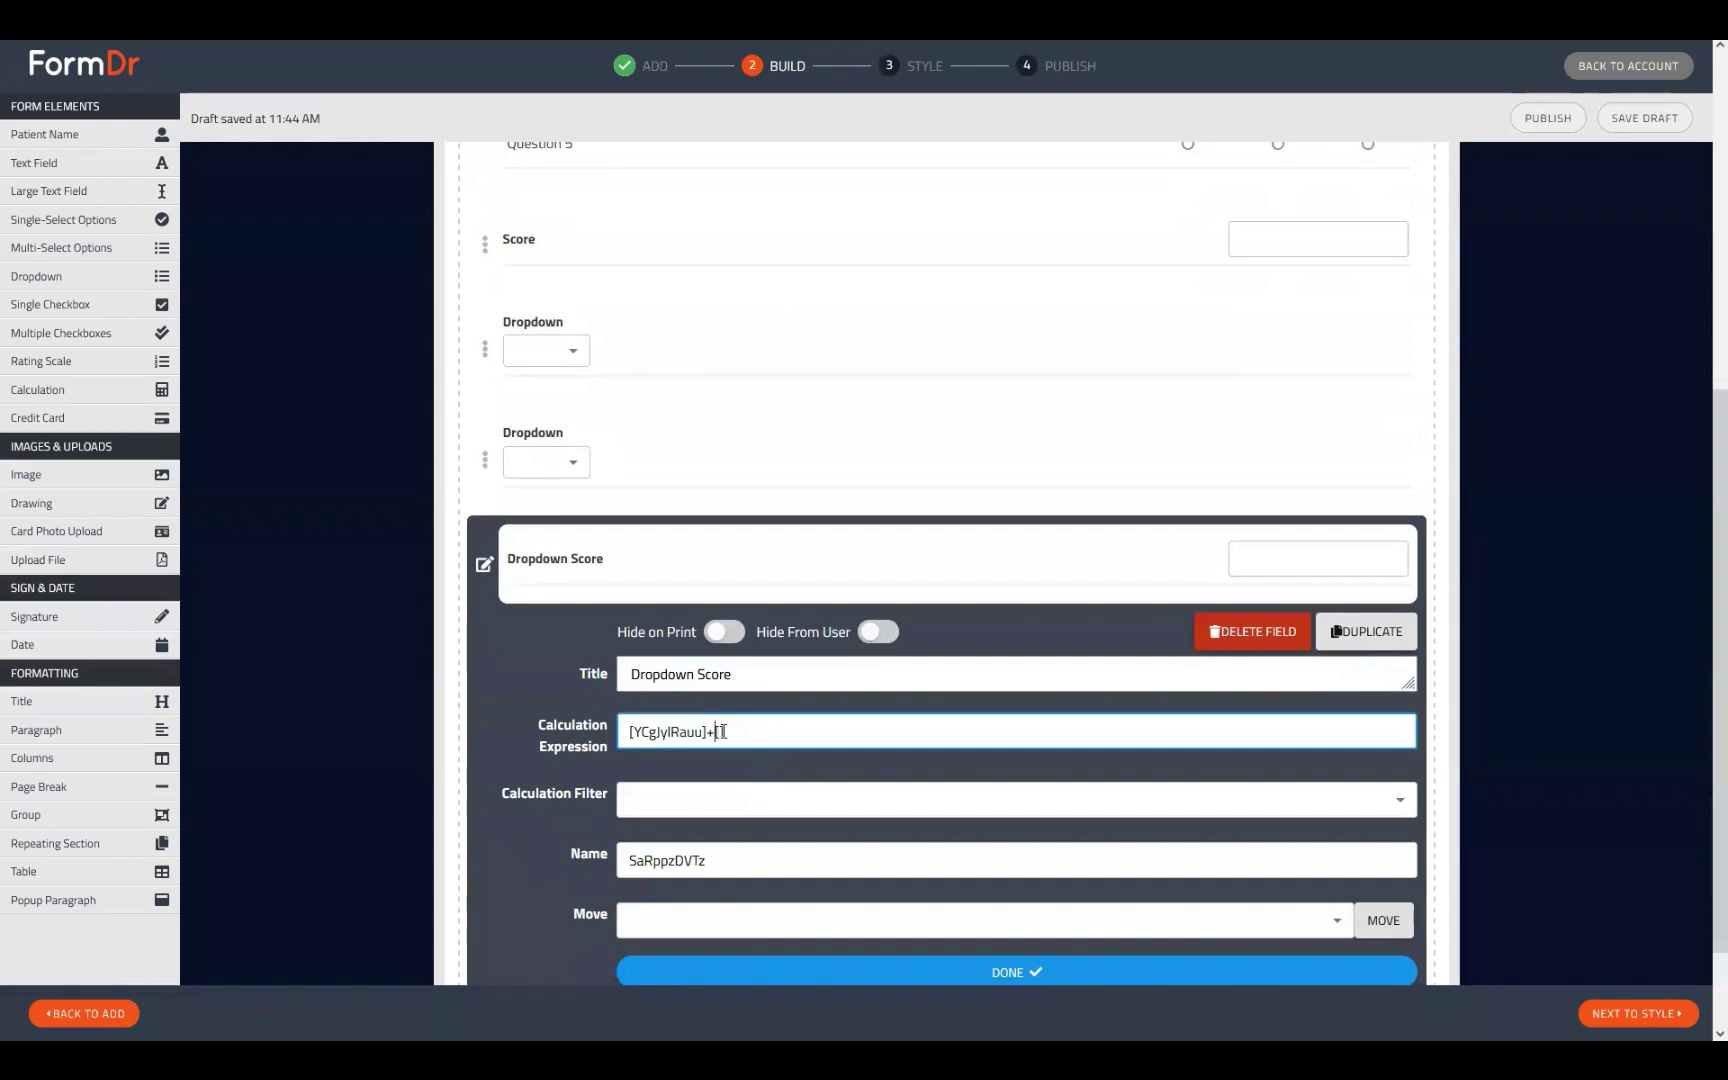
key(ctrl+v)
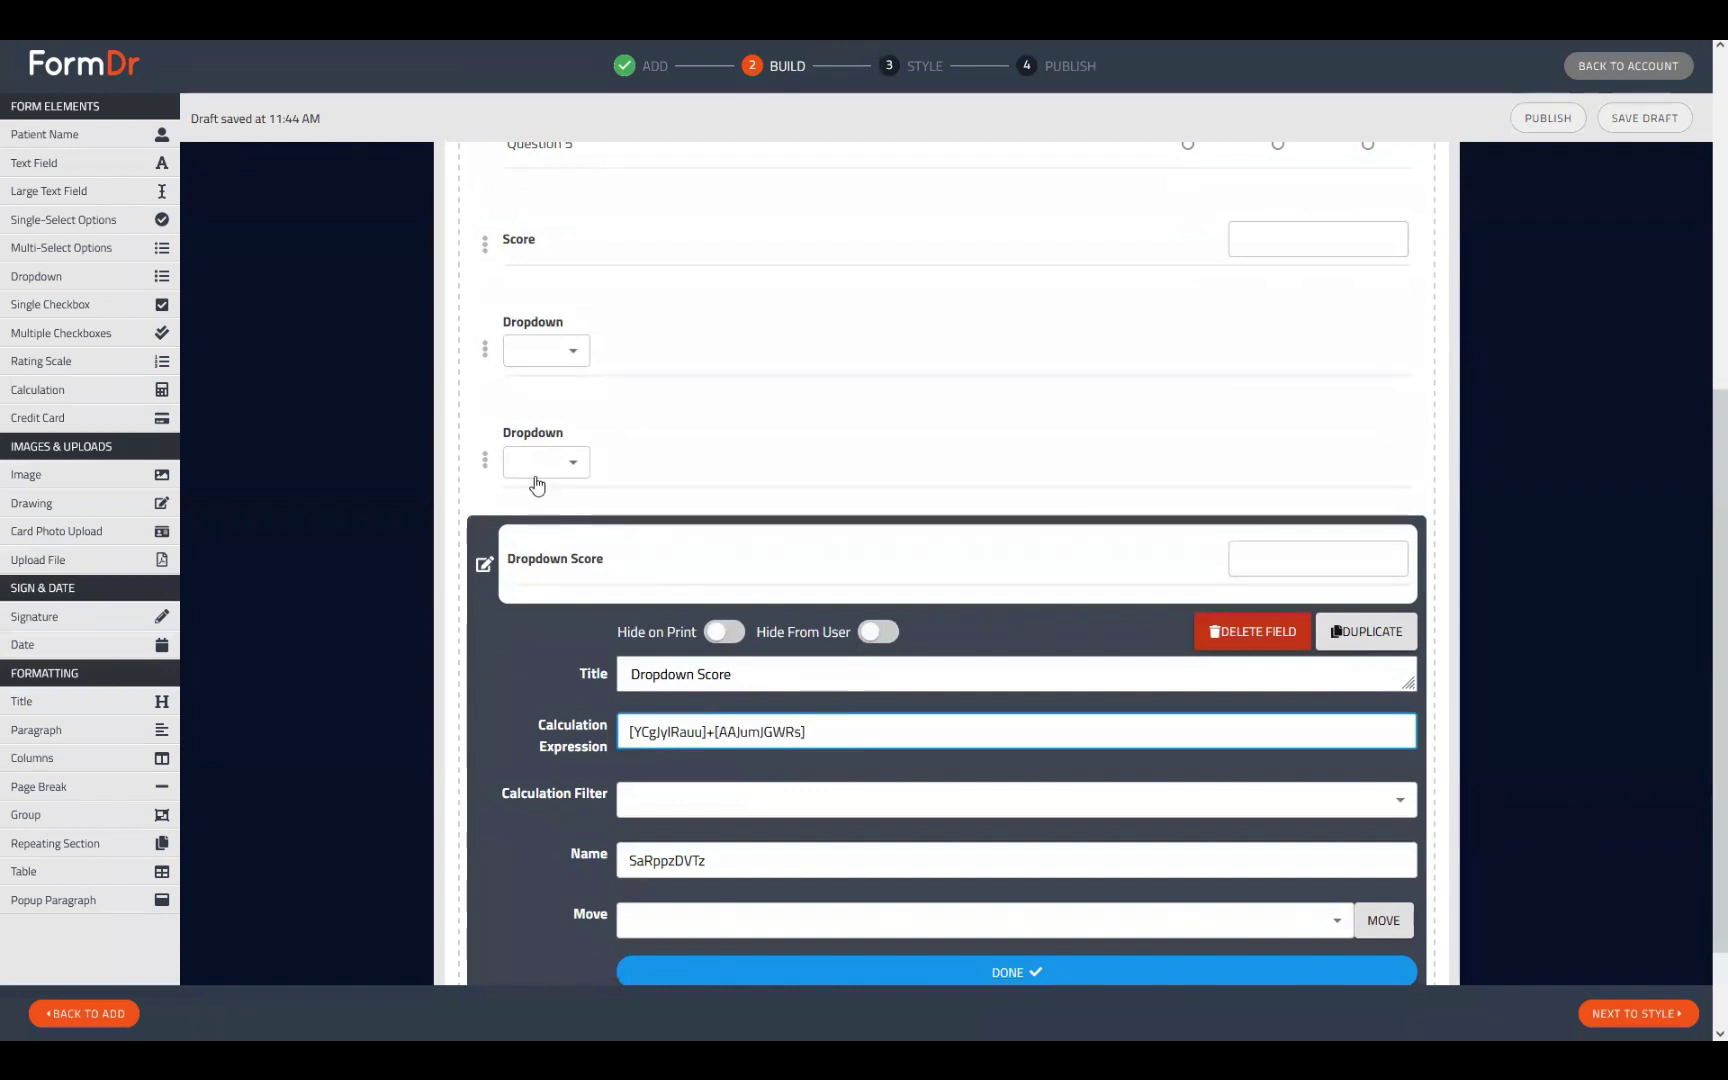
click(485, 460)
- Title the dropdowns Dropdown 1 and Dropdown 2, then add a Calculation field below Dropdown Score
scroll(798, 577, down, 1)
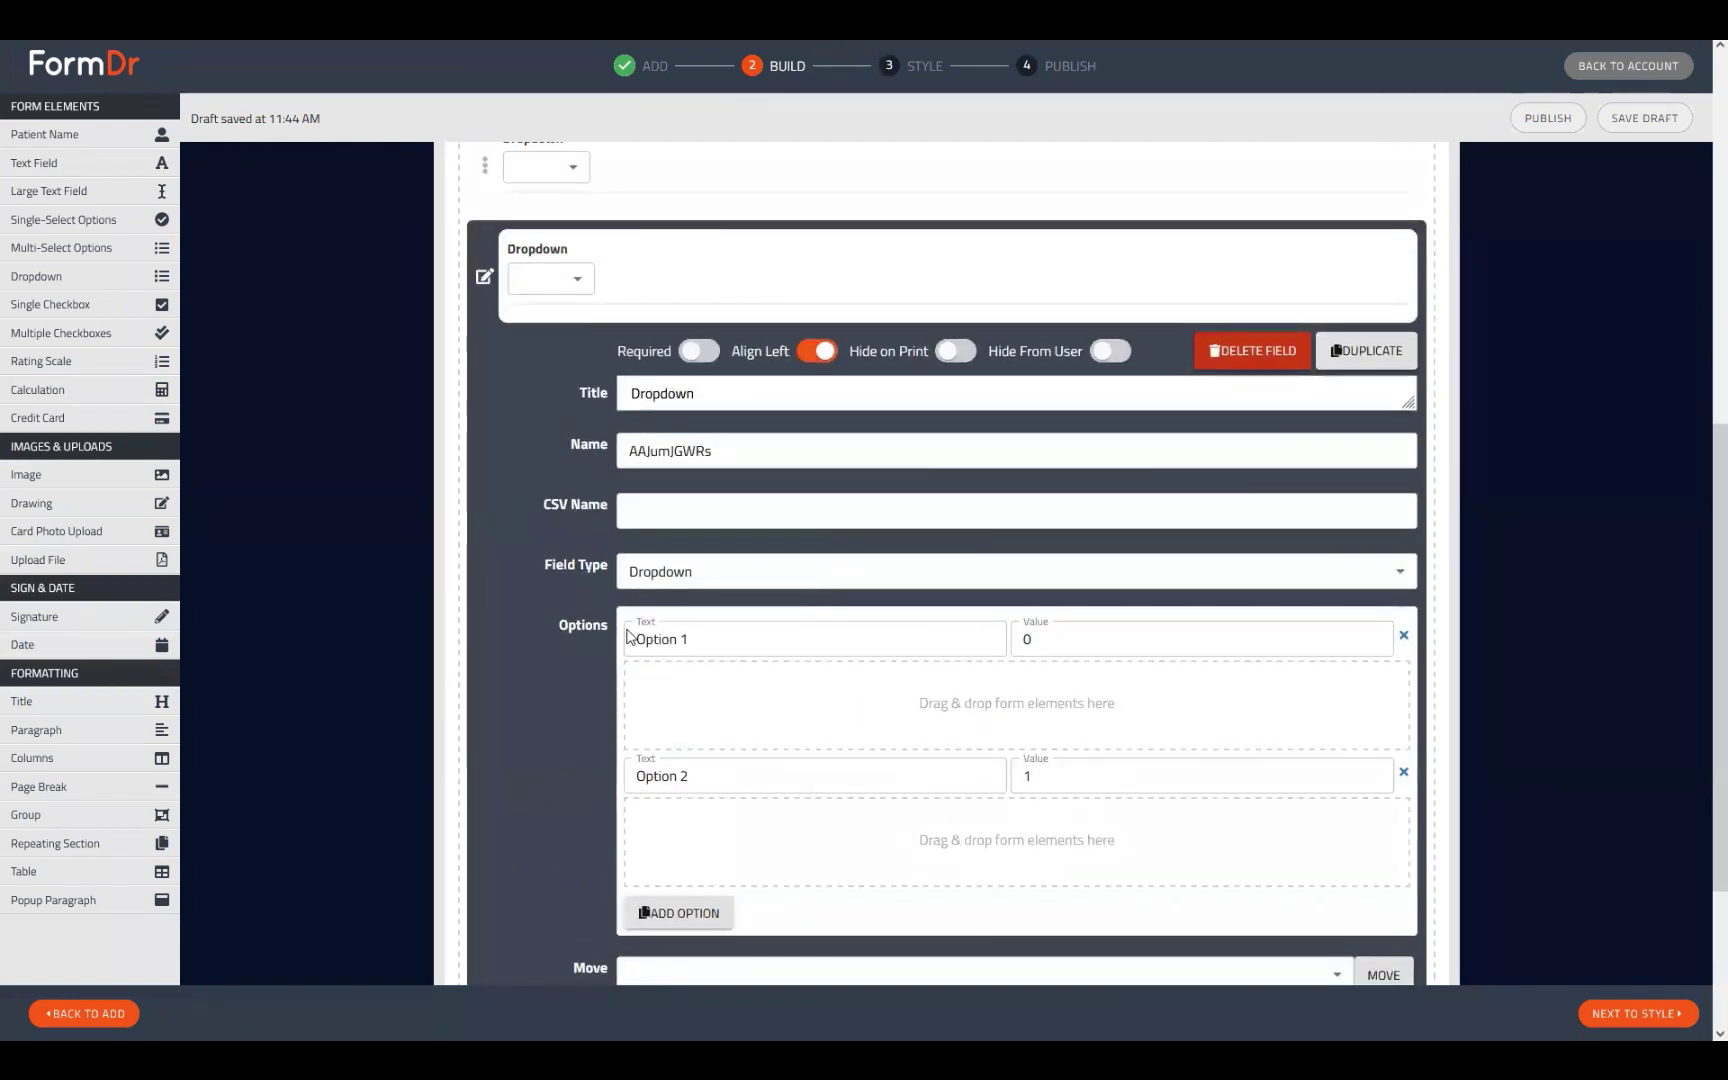
click(723, 386)
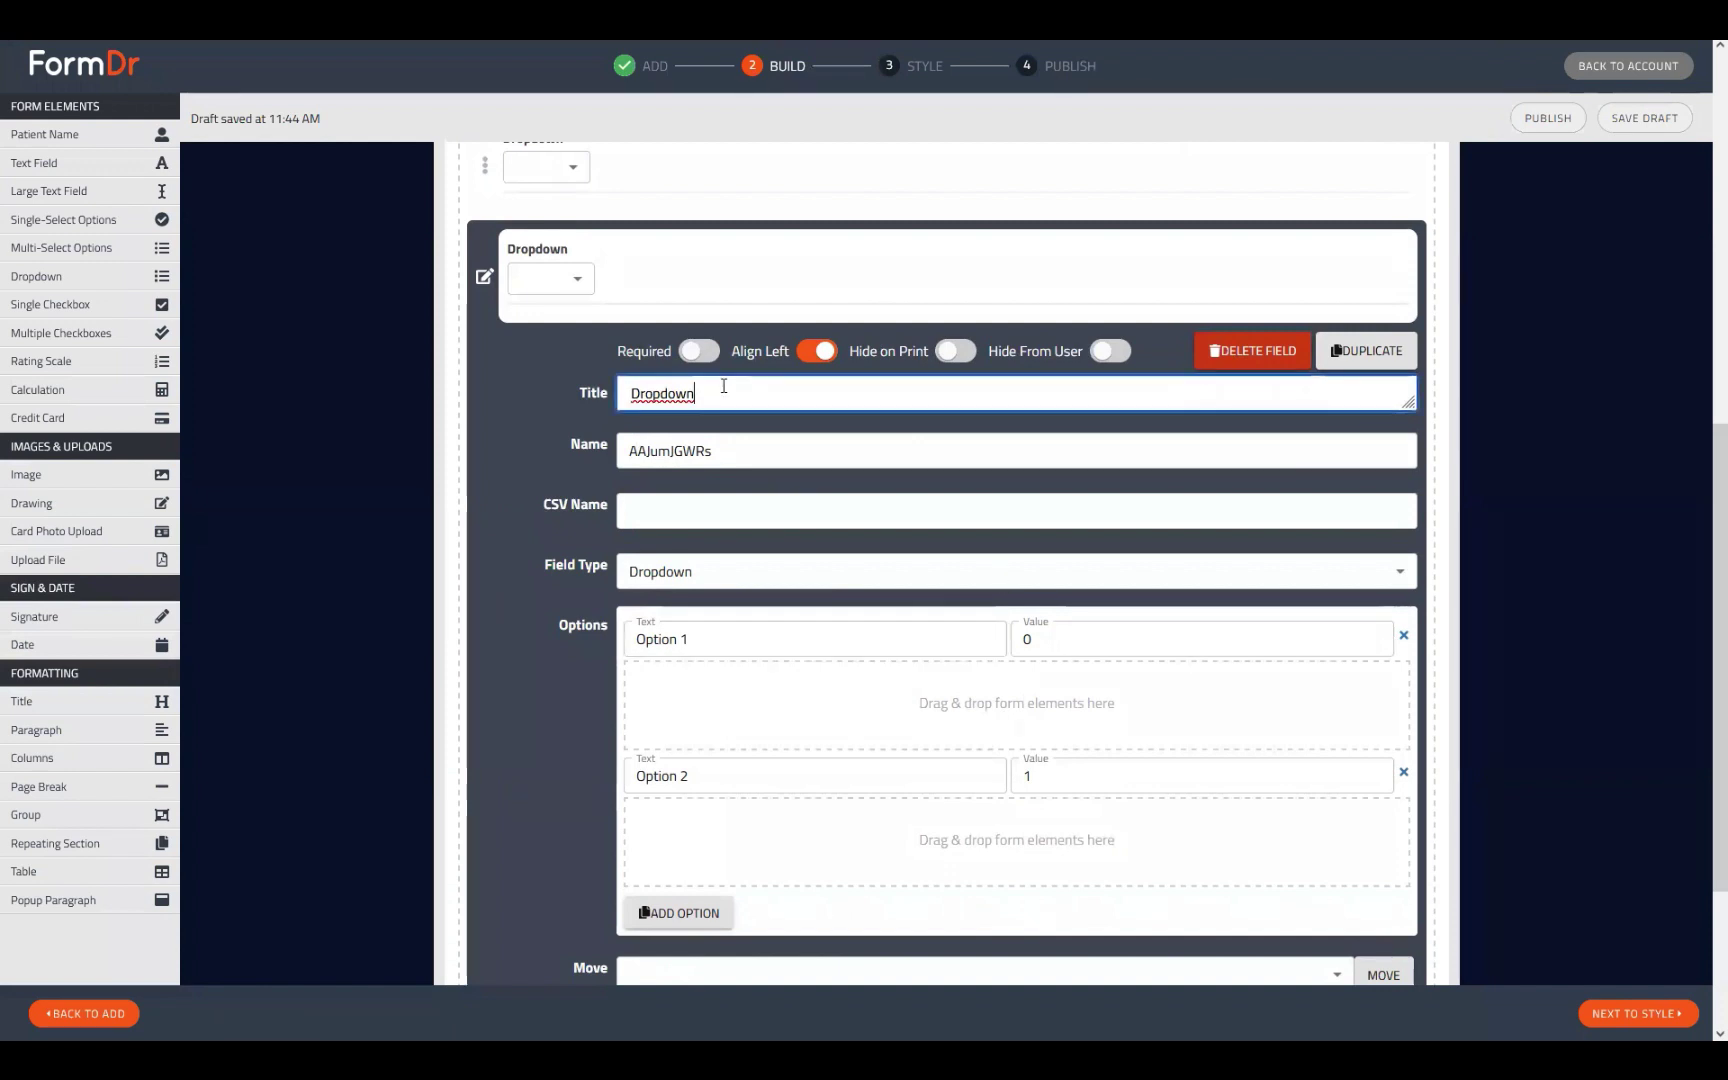
text(2)
scroll(600, 420, up, 3)
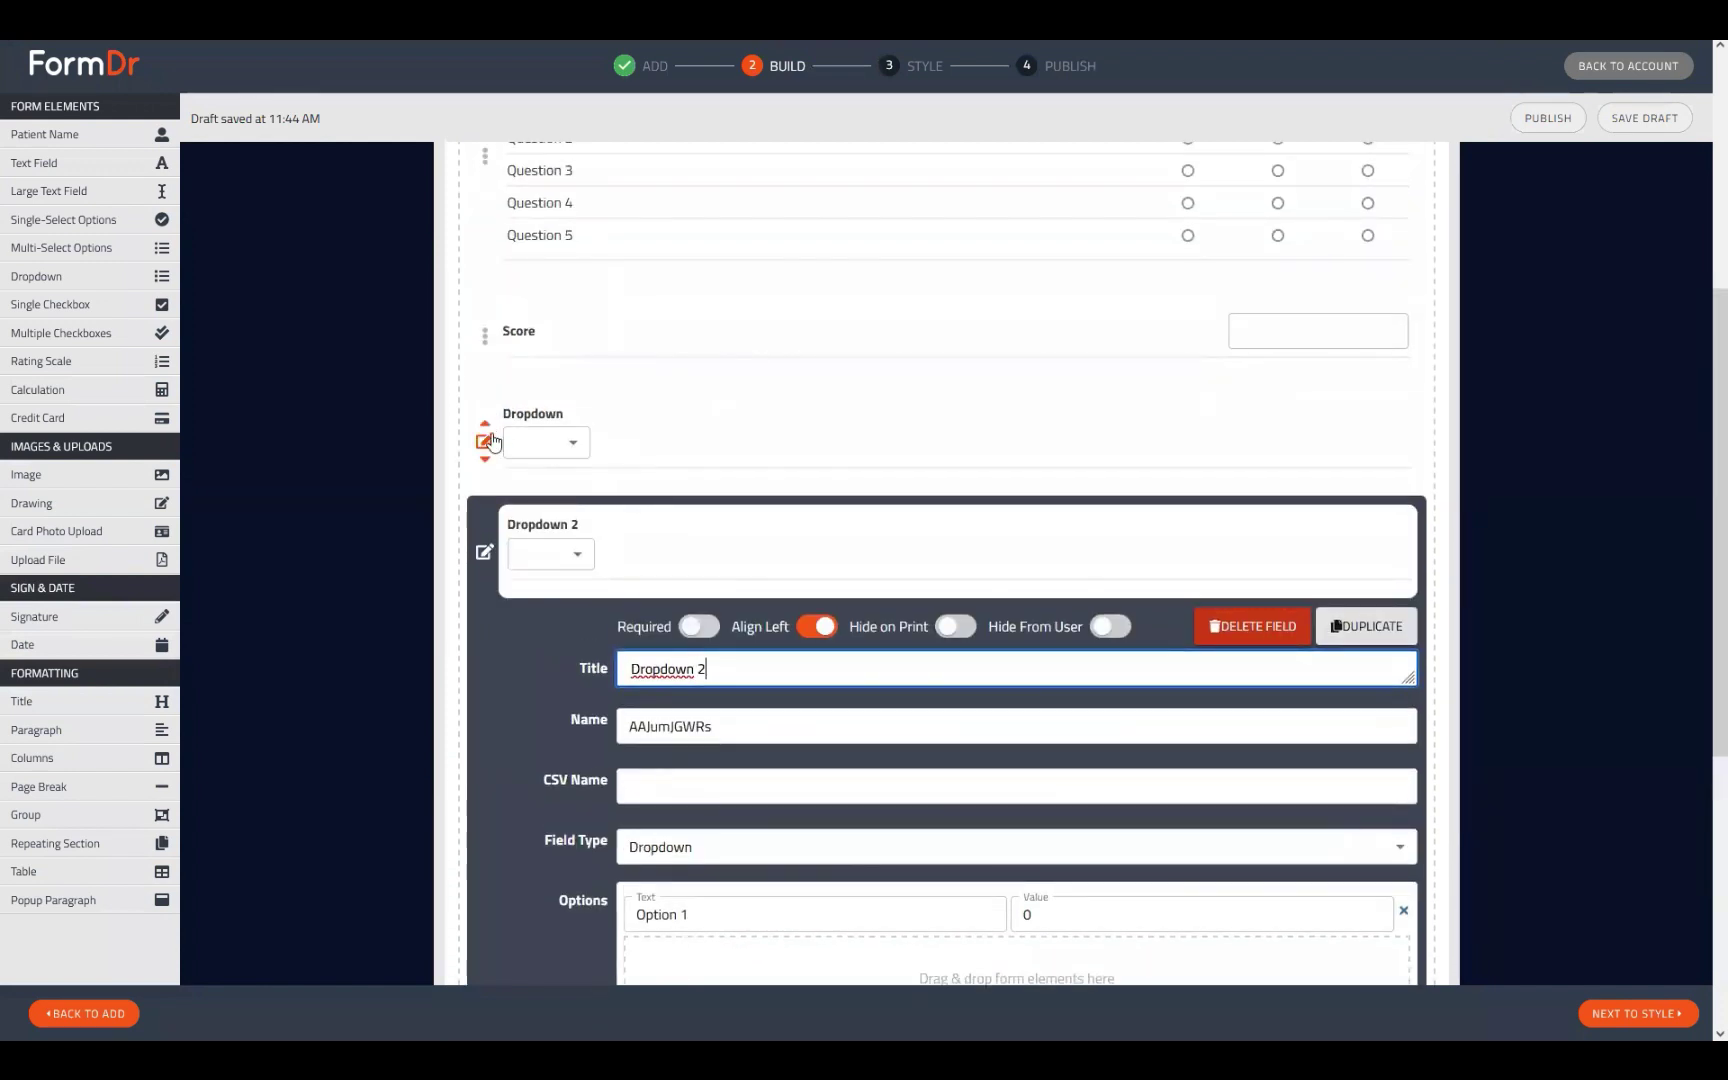
click(485, 438)
click(700, 558)
text(1)
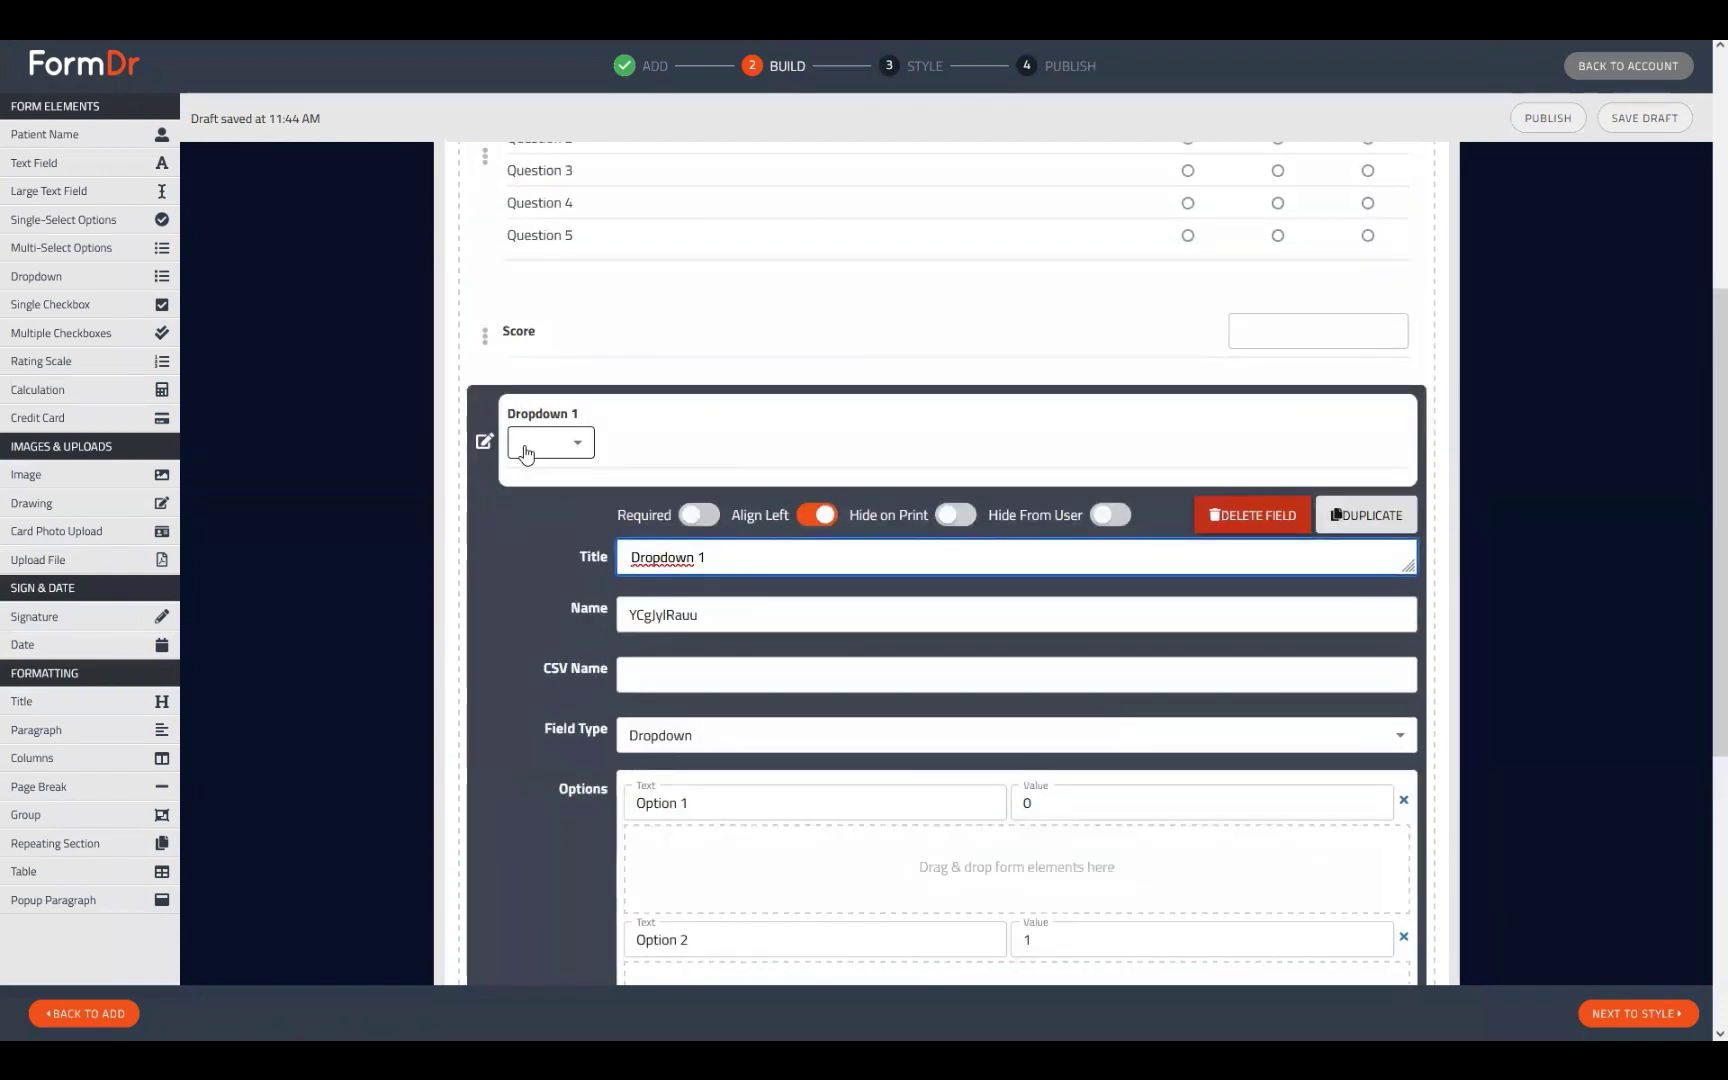
click(486, 447)
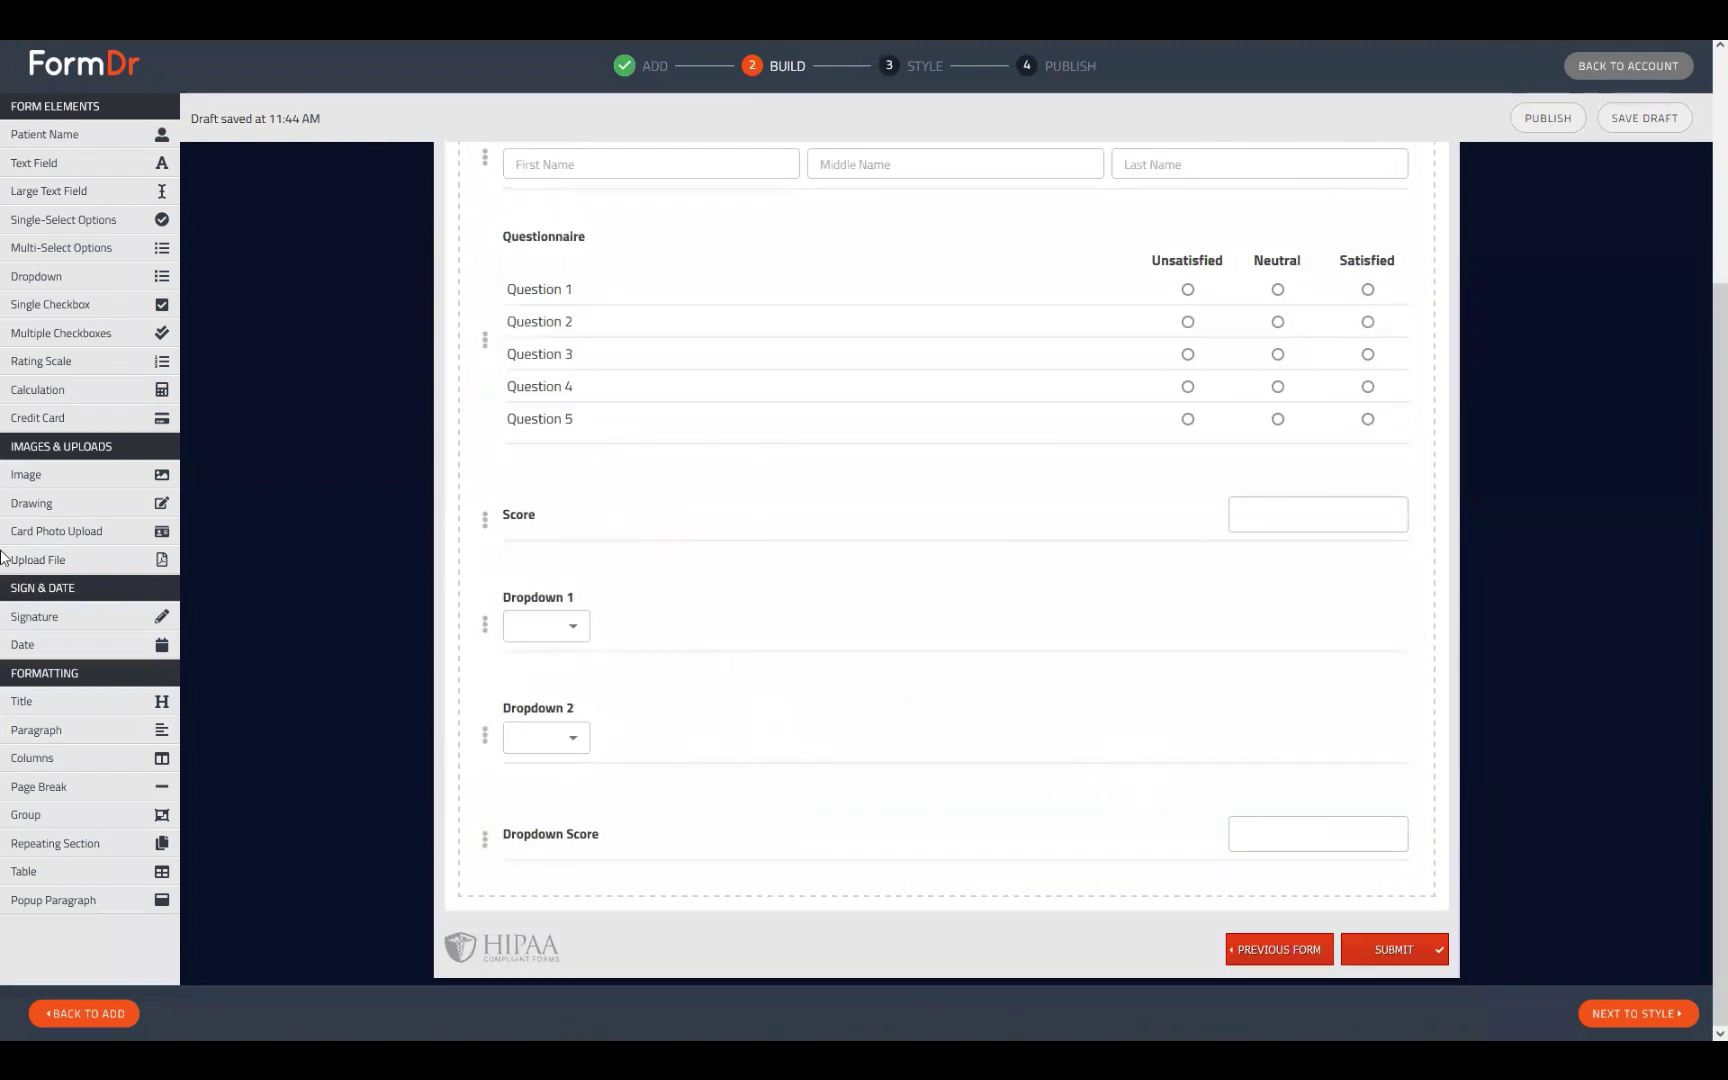
drag(57, 392, 546, 876)
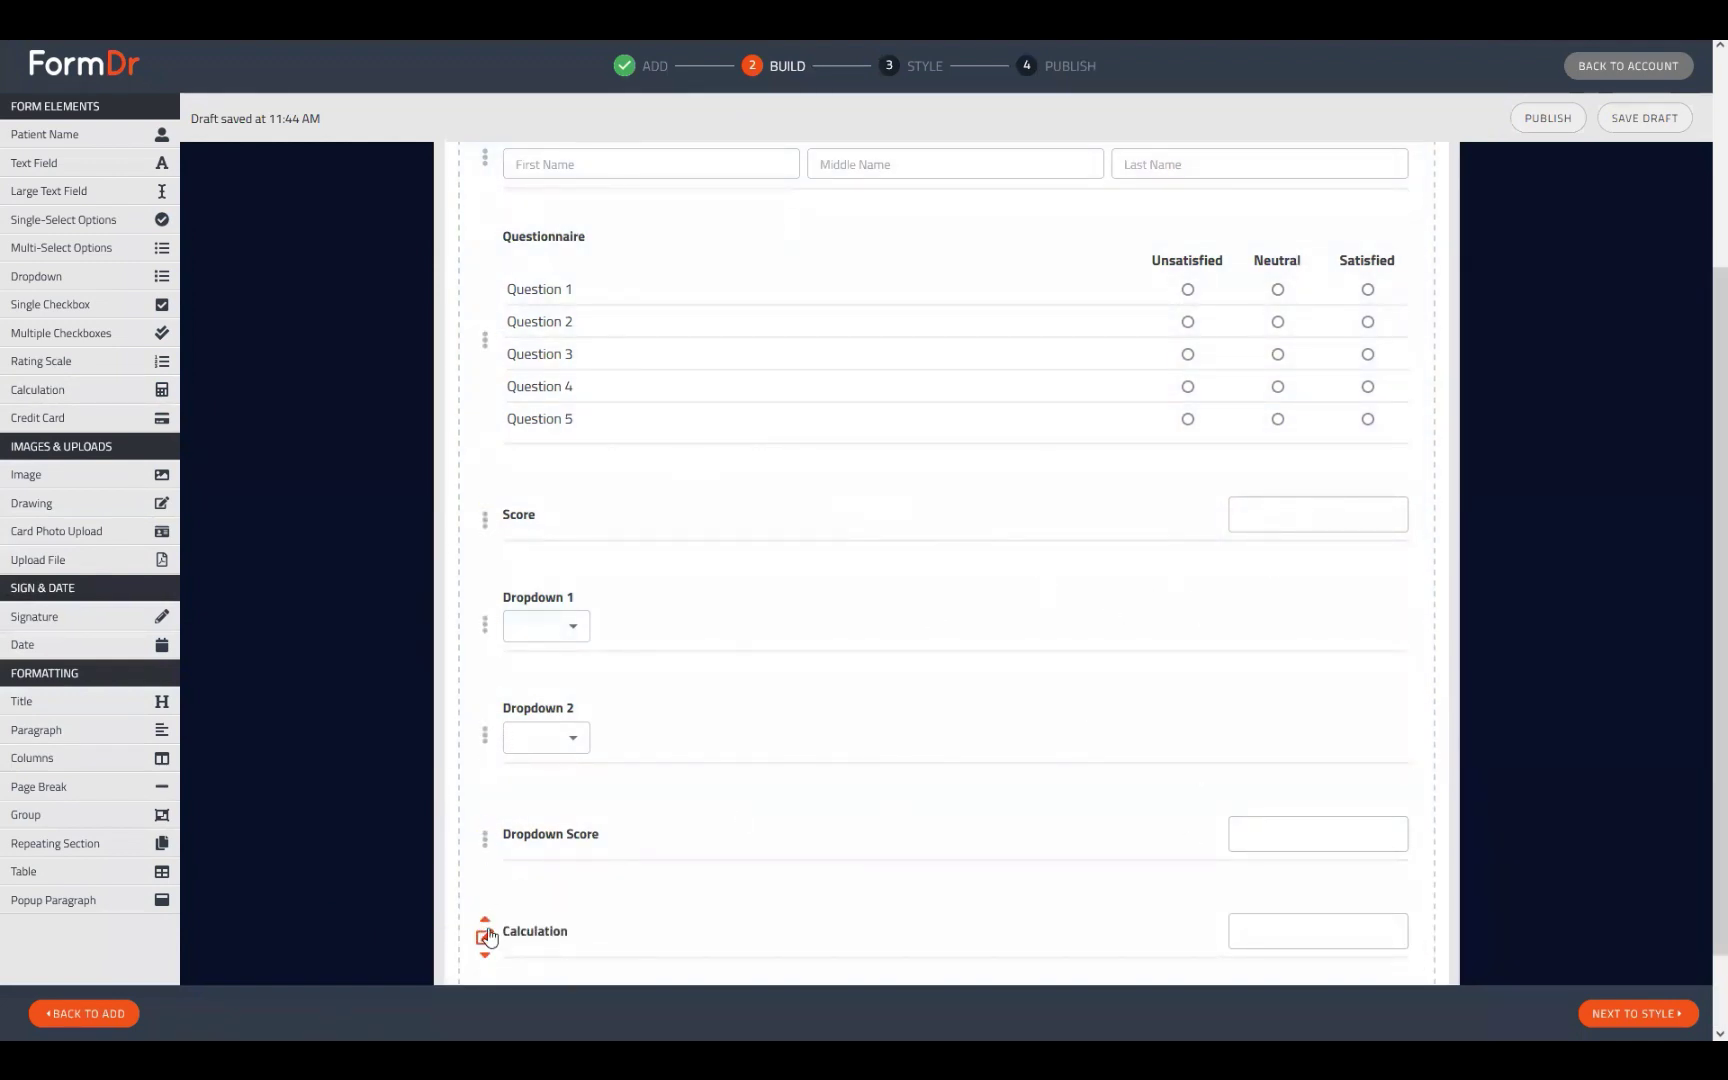
- Rename the Score field's Name to score1
click(483, 520)
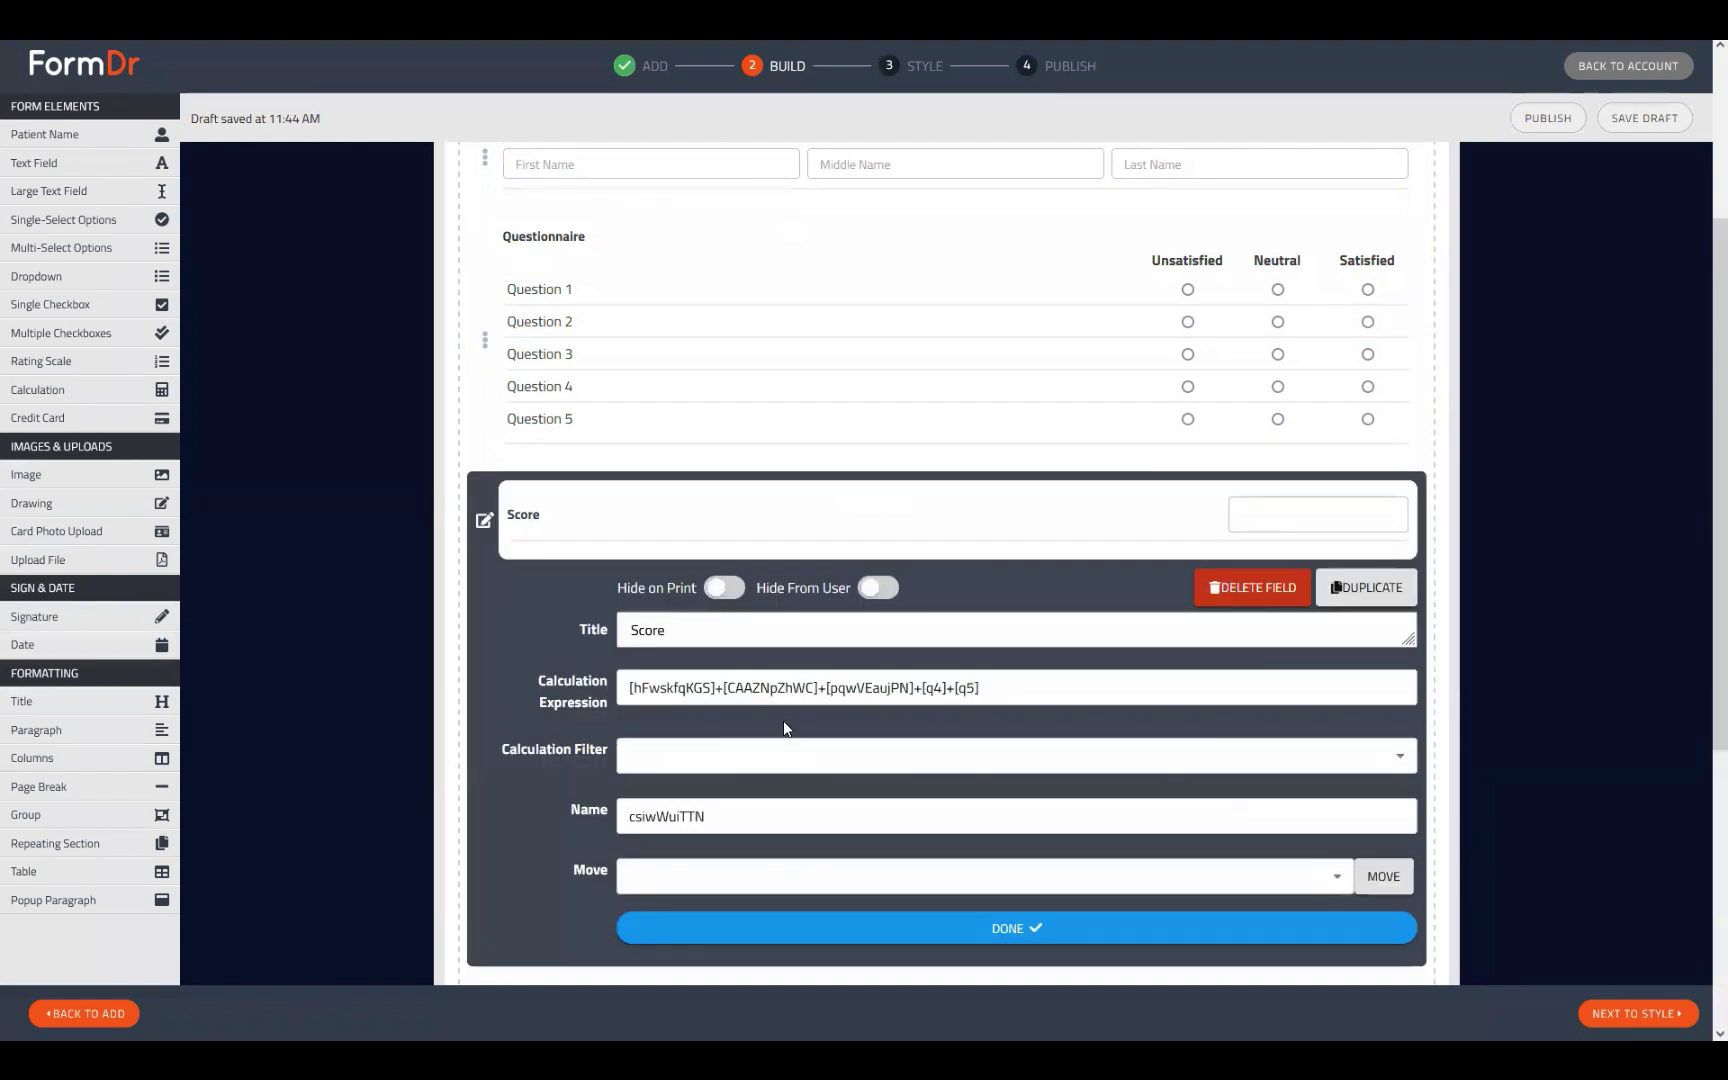
double_click(688, 817)
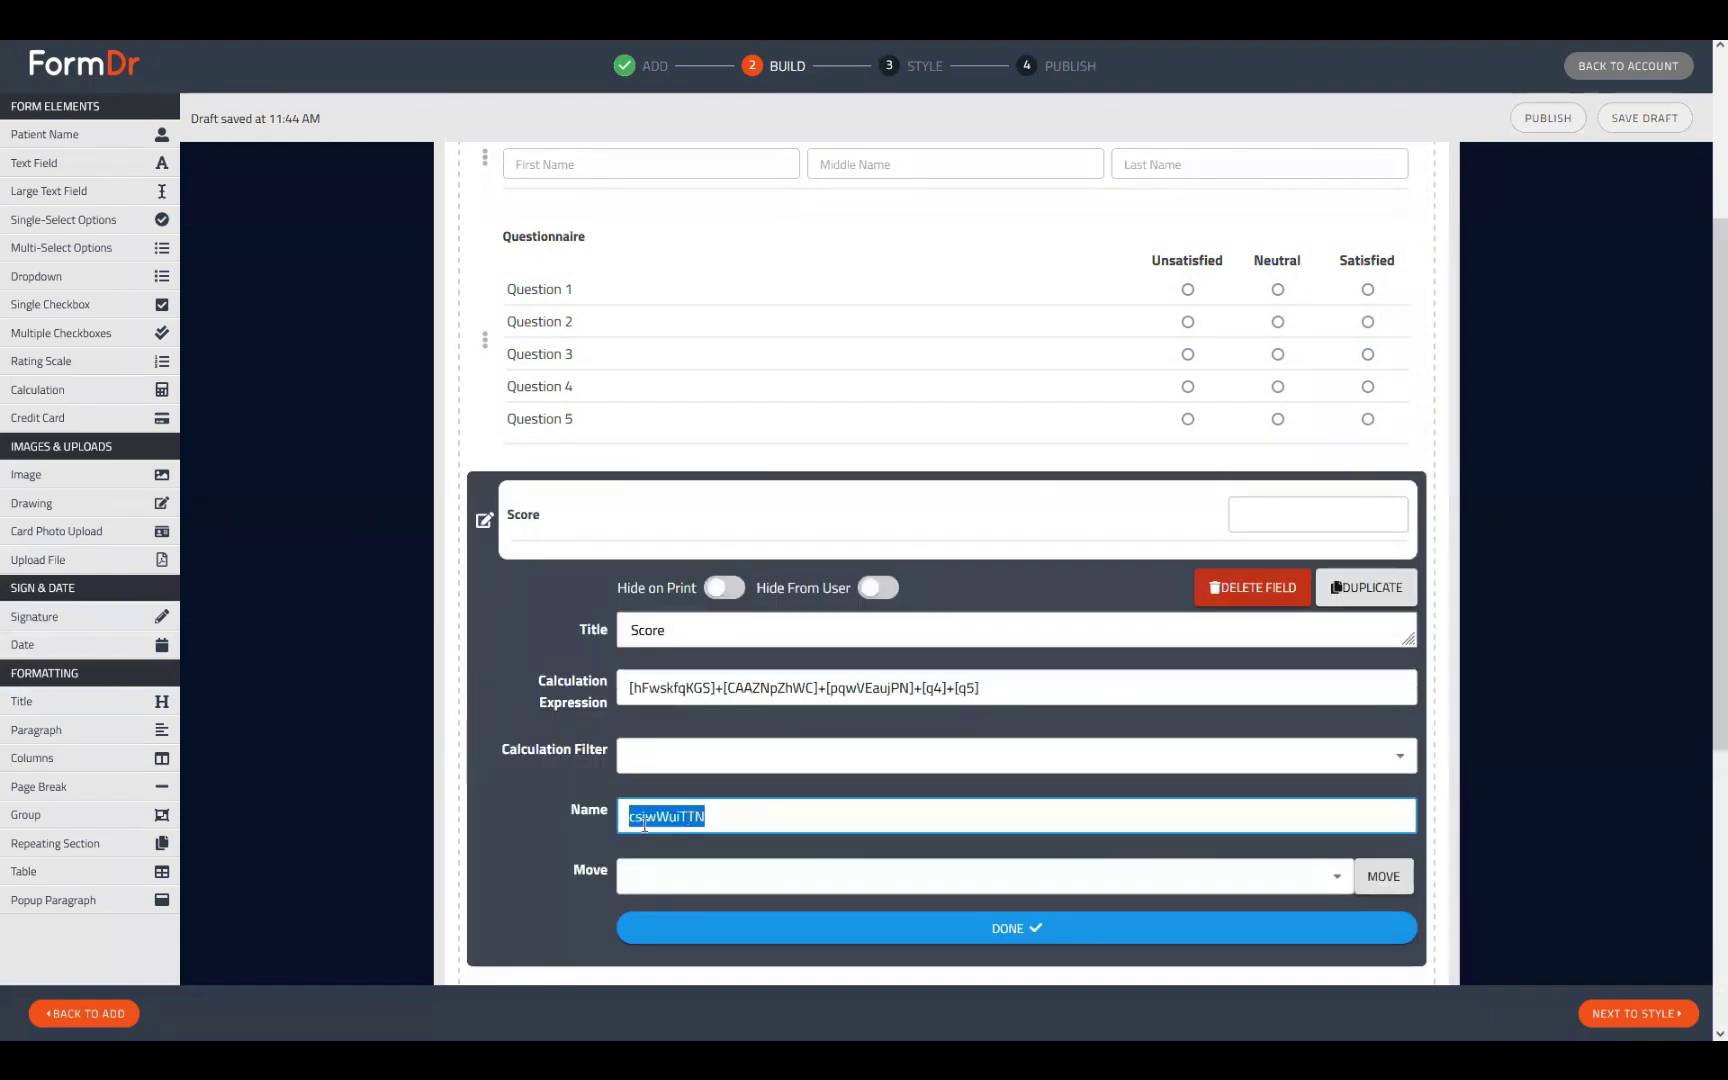
text(score)
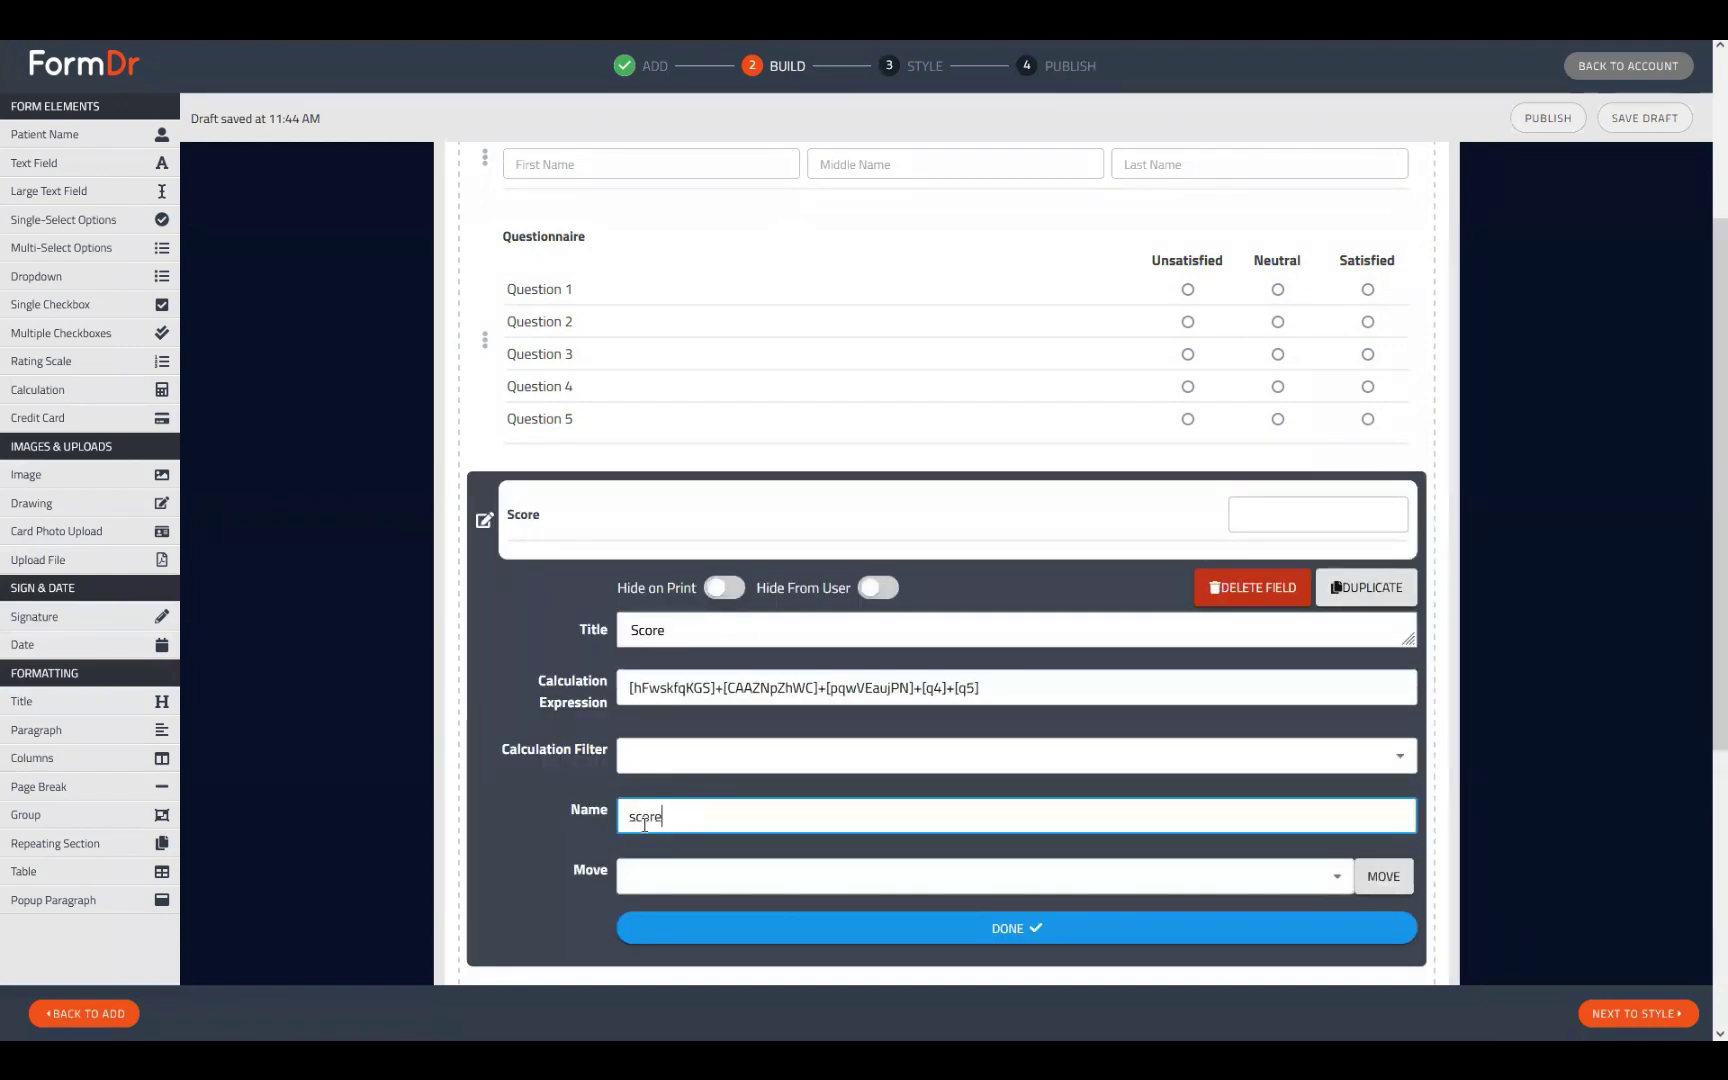
text(1)
double_click(644, 825)
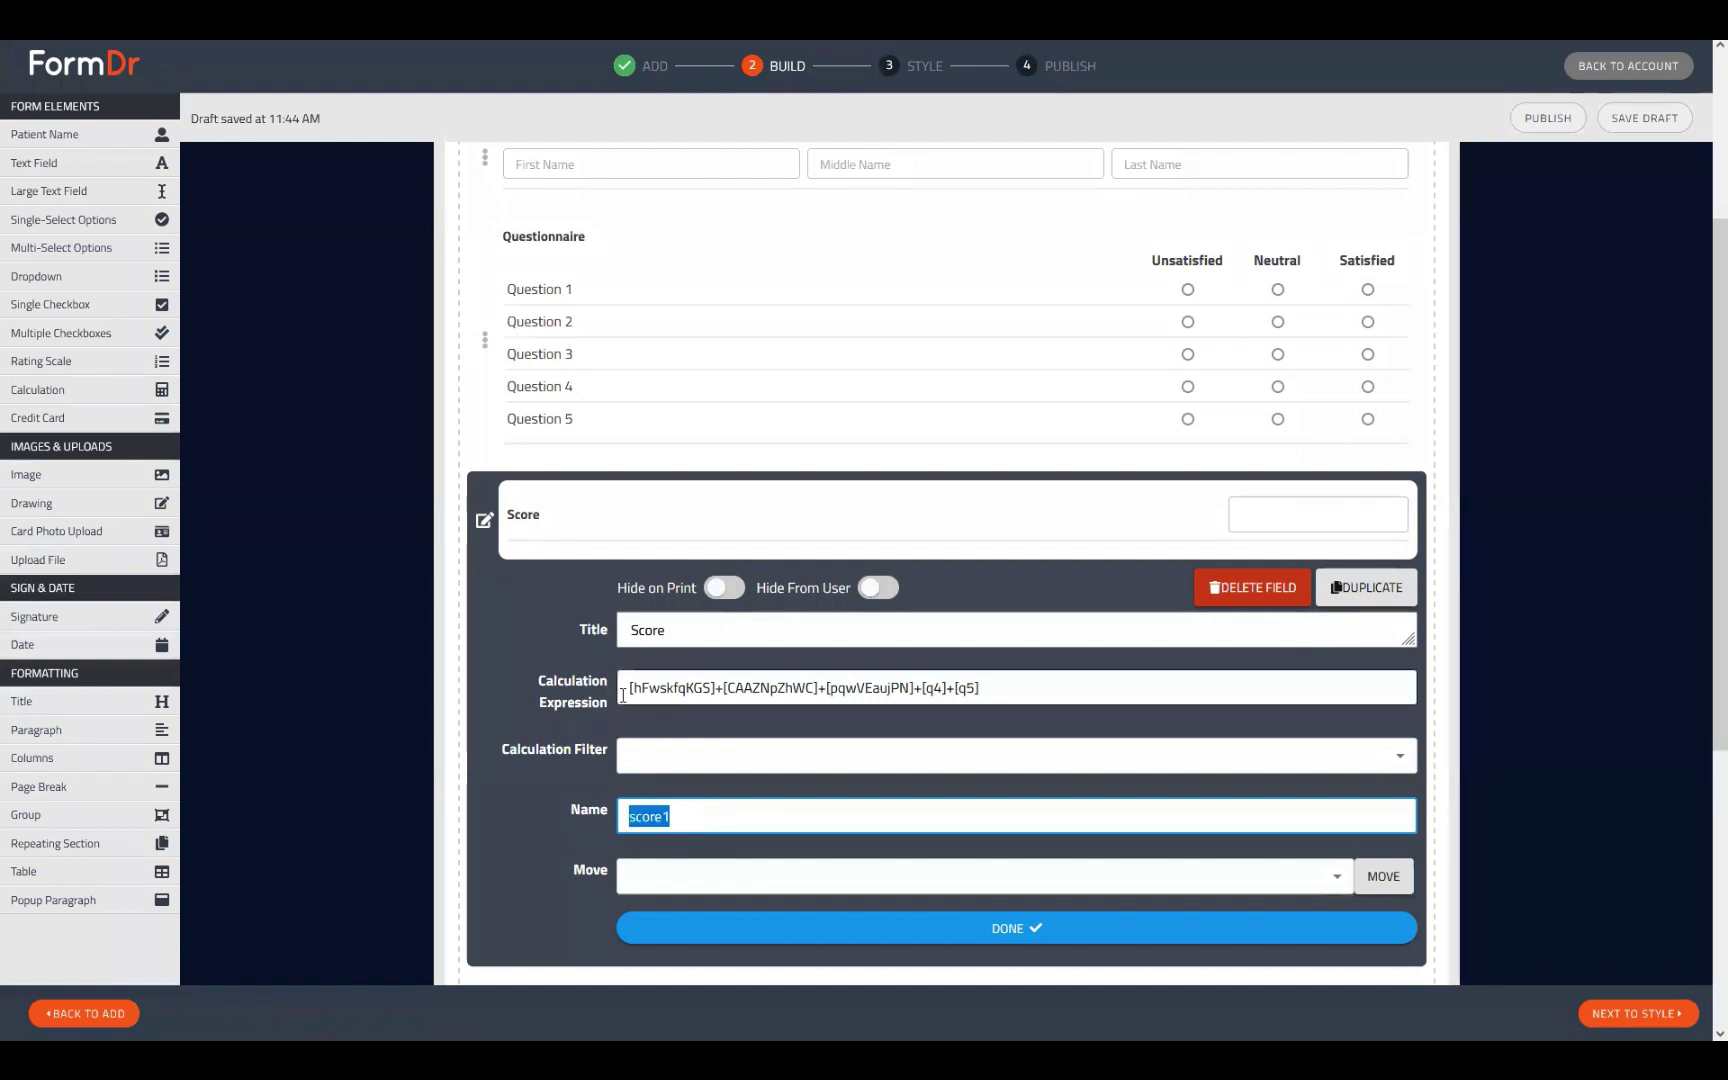
click(483, 520)
- Begin the new Calculation field's expression with [score1]
scroll(485, 606, down, 1)
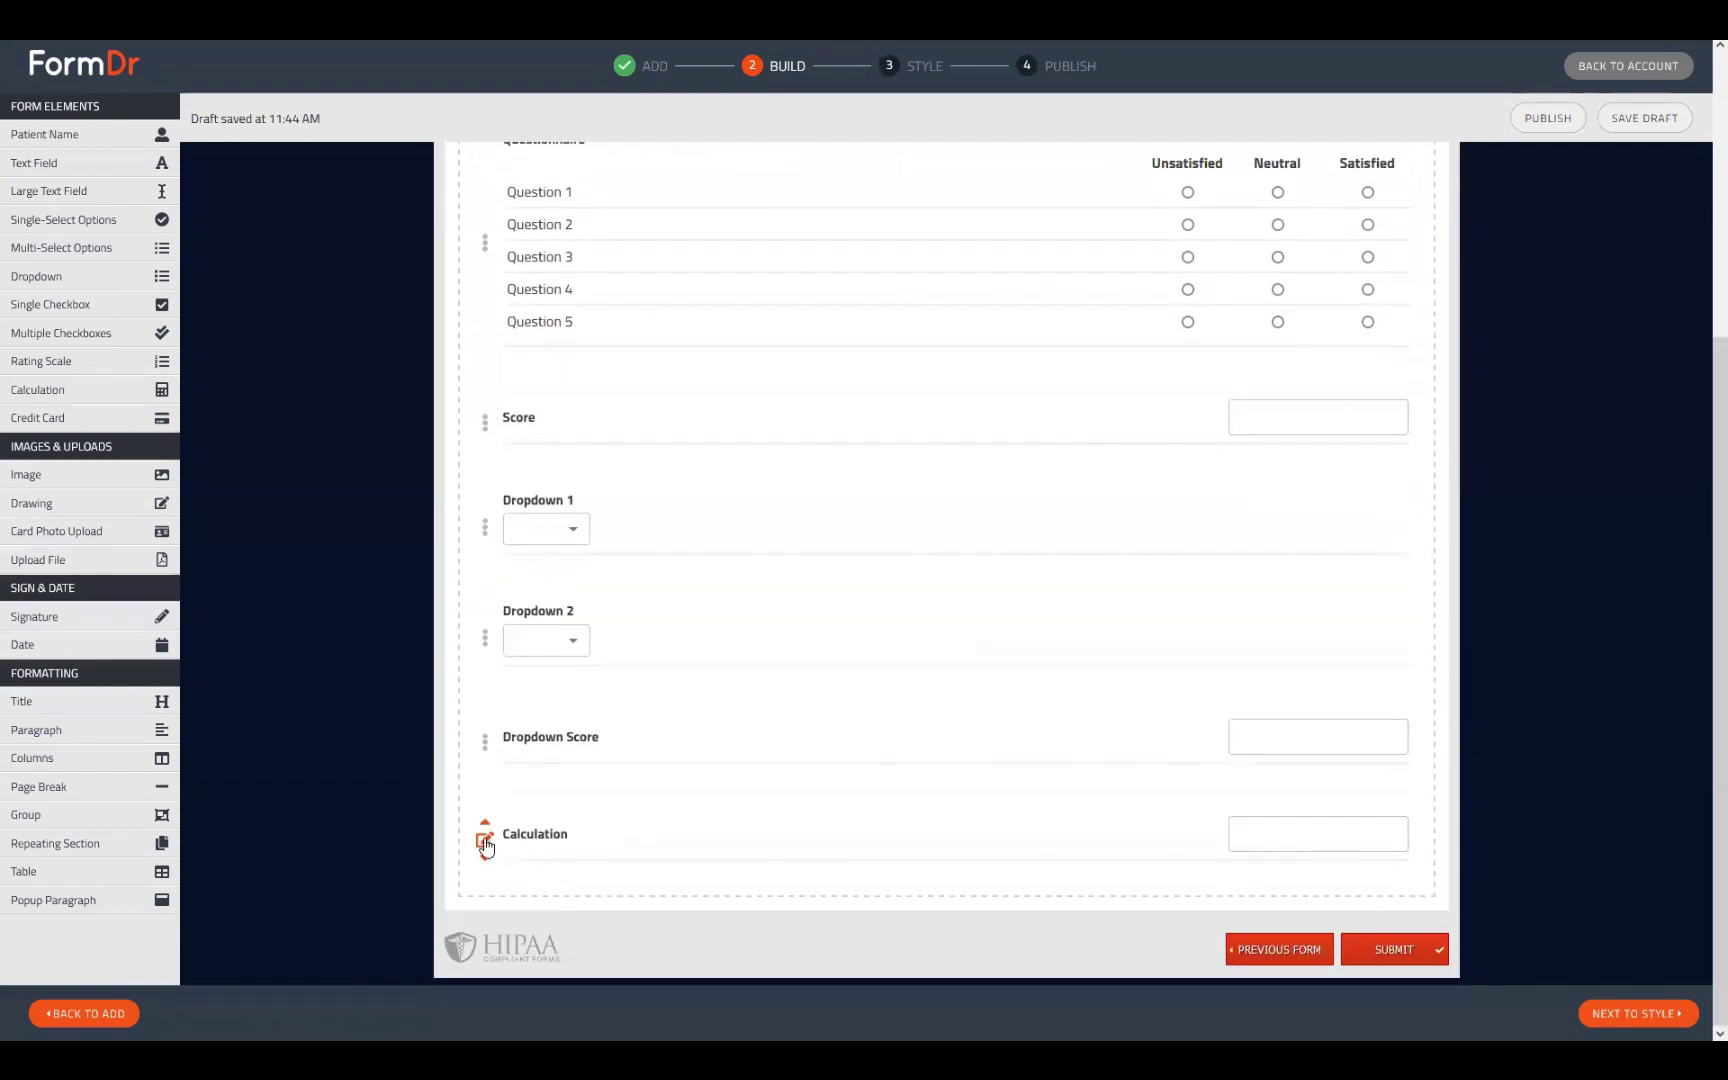
click(483, 830)
click(702, 752)
text([score1]-)
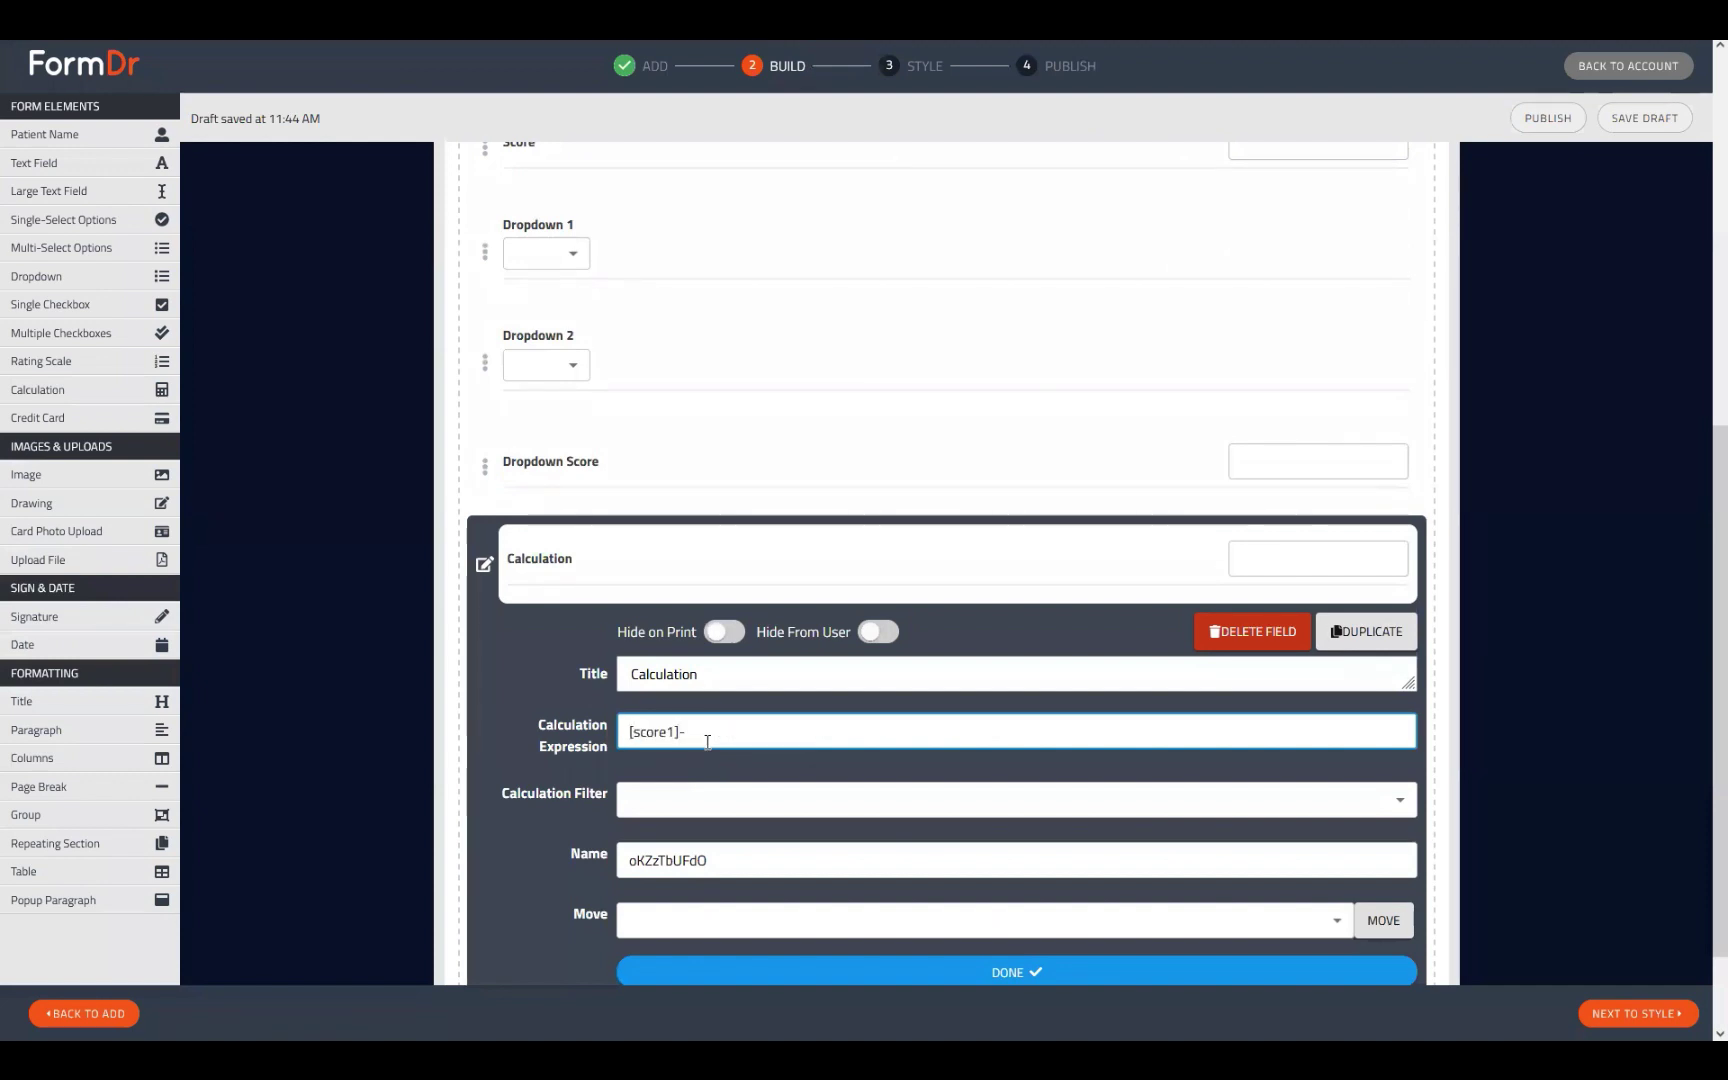
- Rename the Dropdown Score field's Name to score2
click(485, 466)
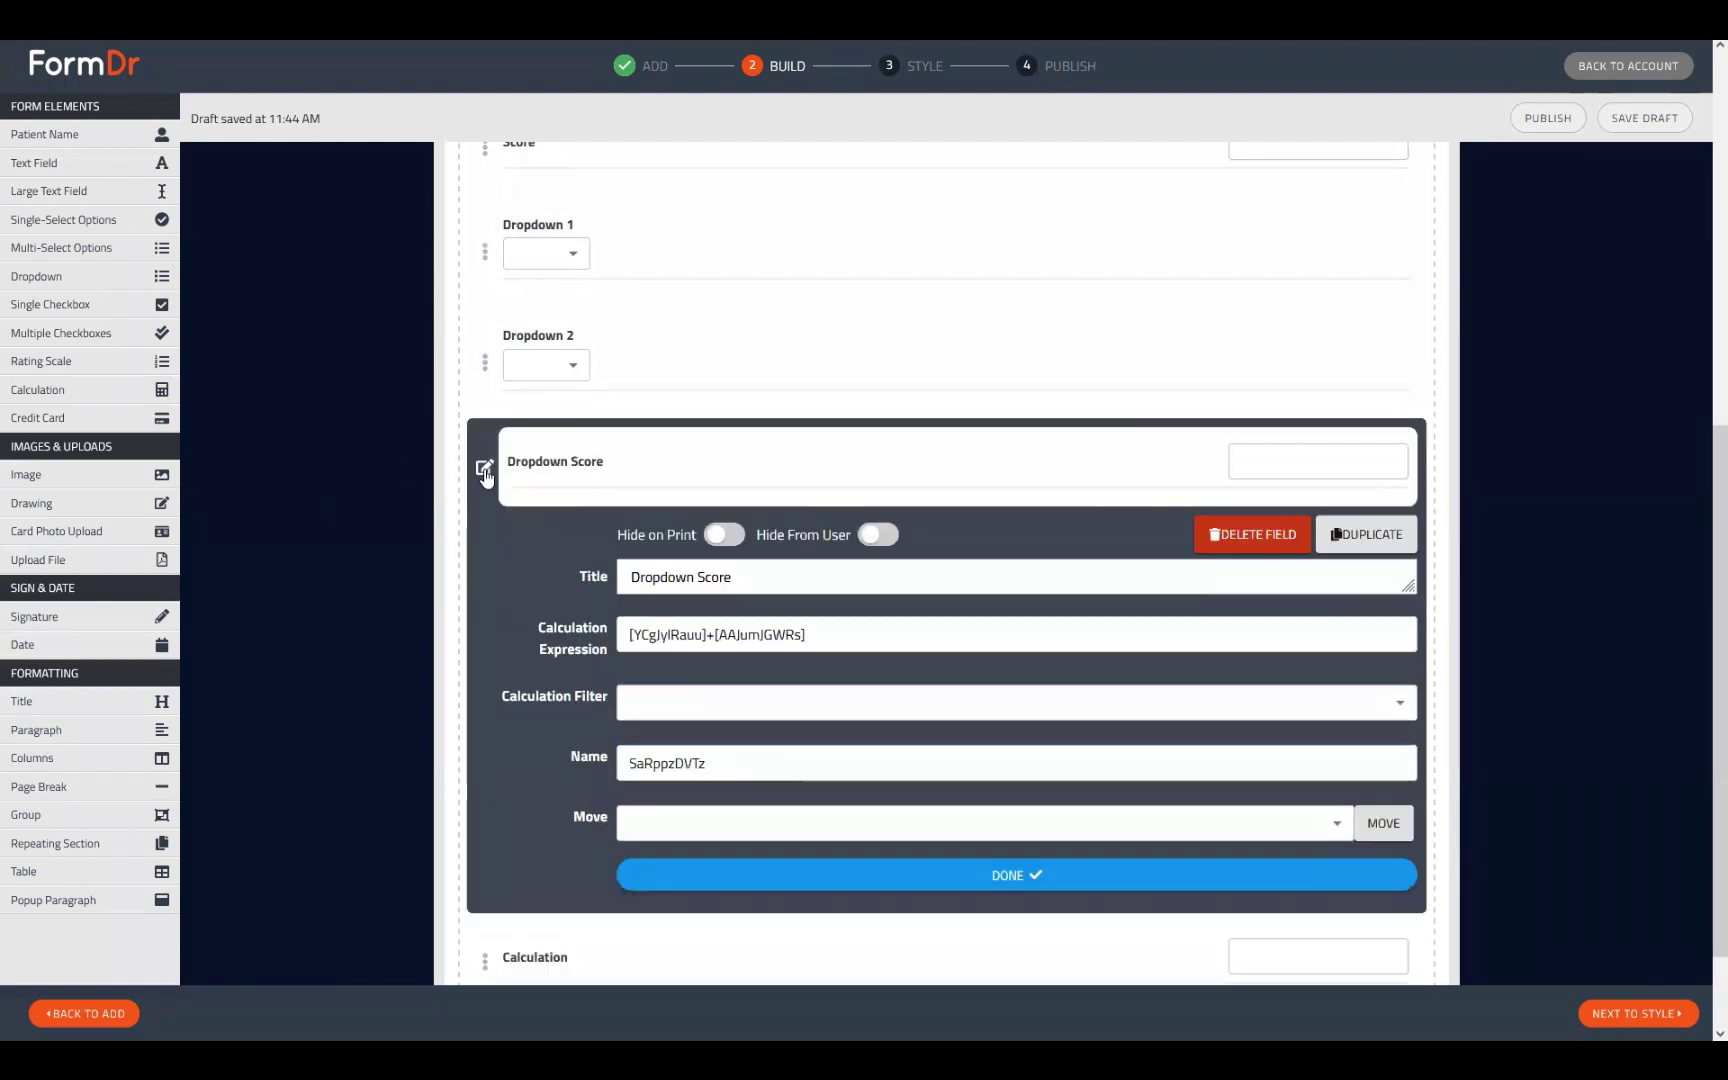
click(718, 770)
double_click(718, 770)
text(score2)
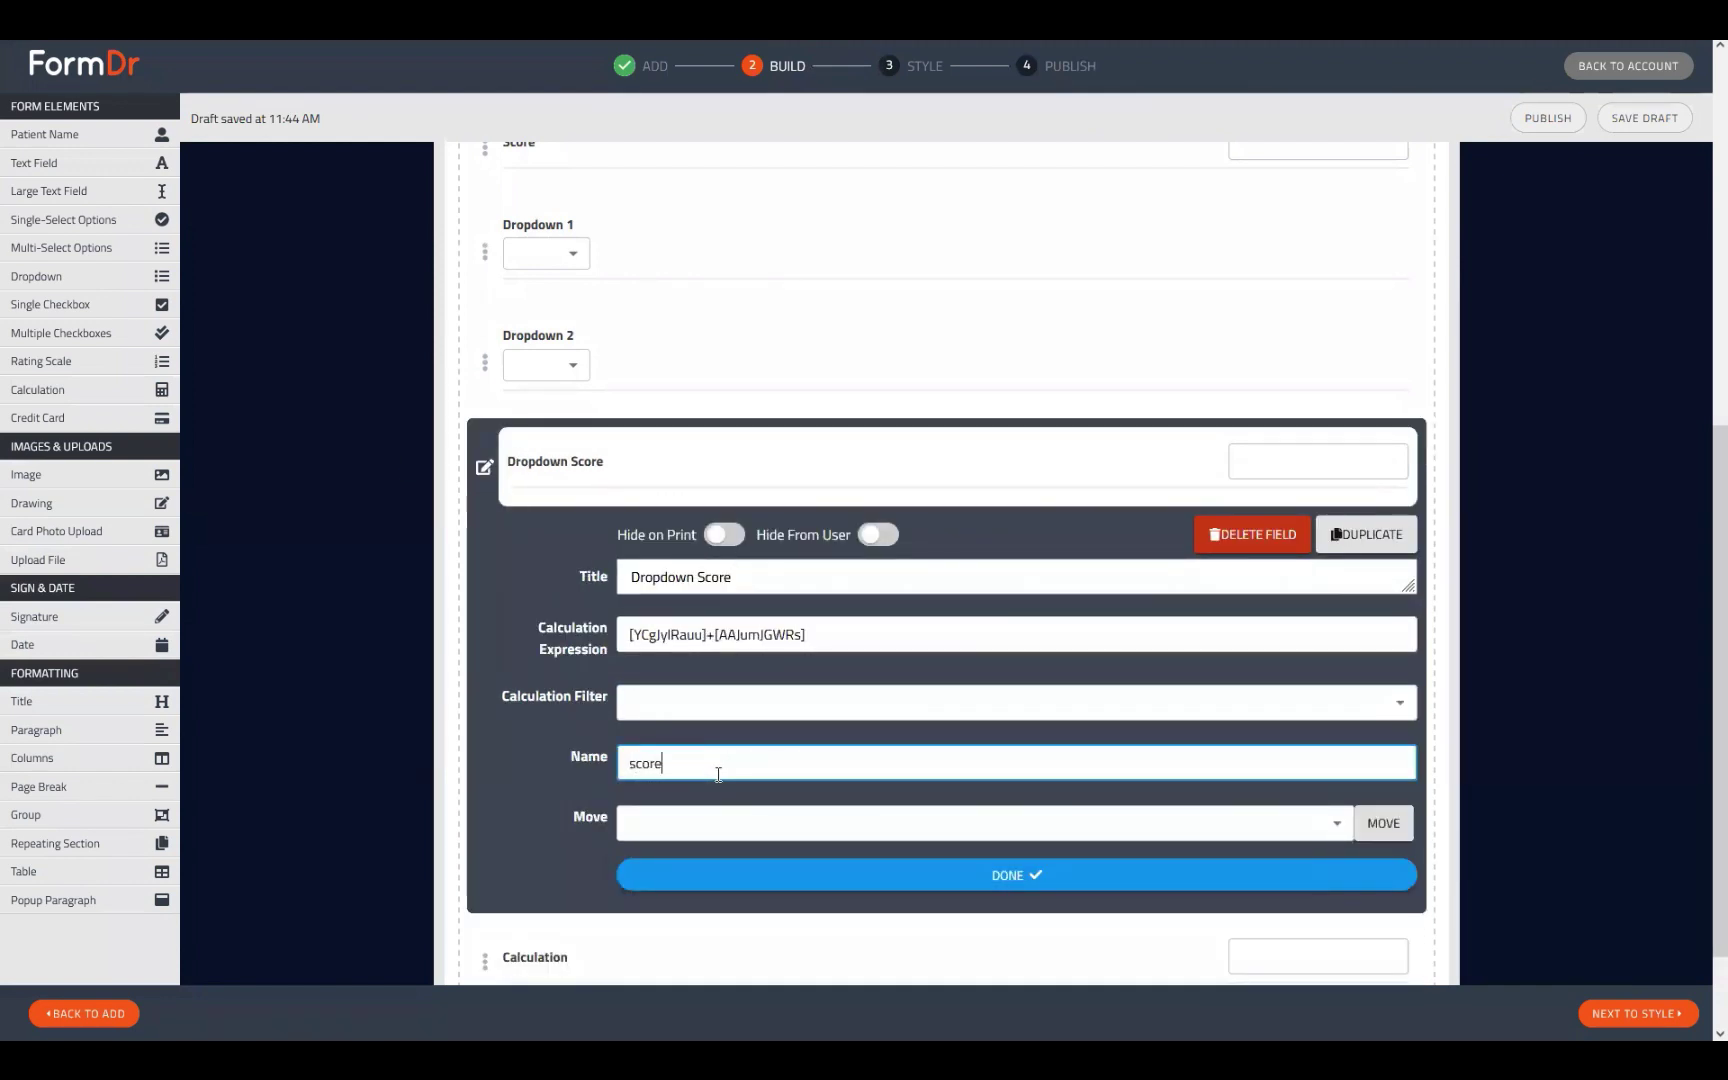
double_click(718, 774)
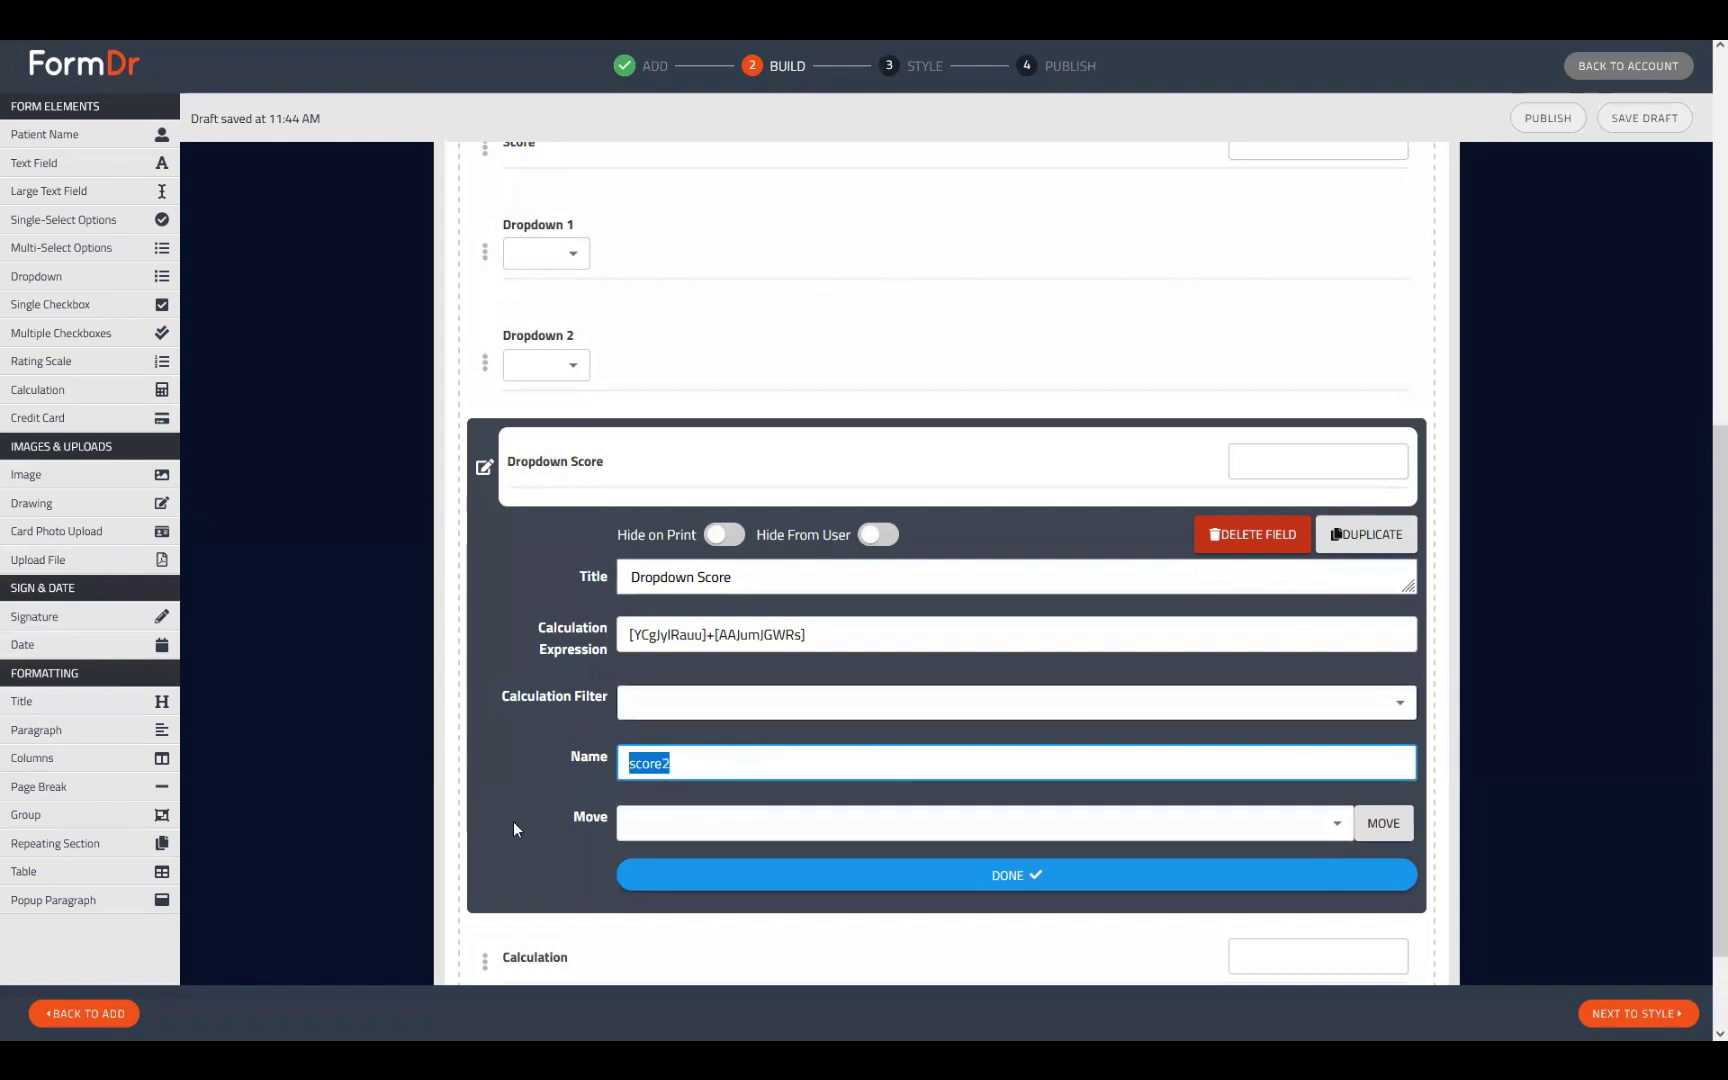
click(697, 878)
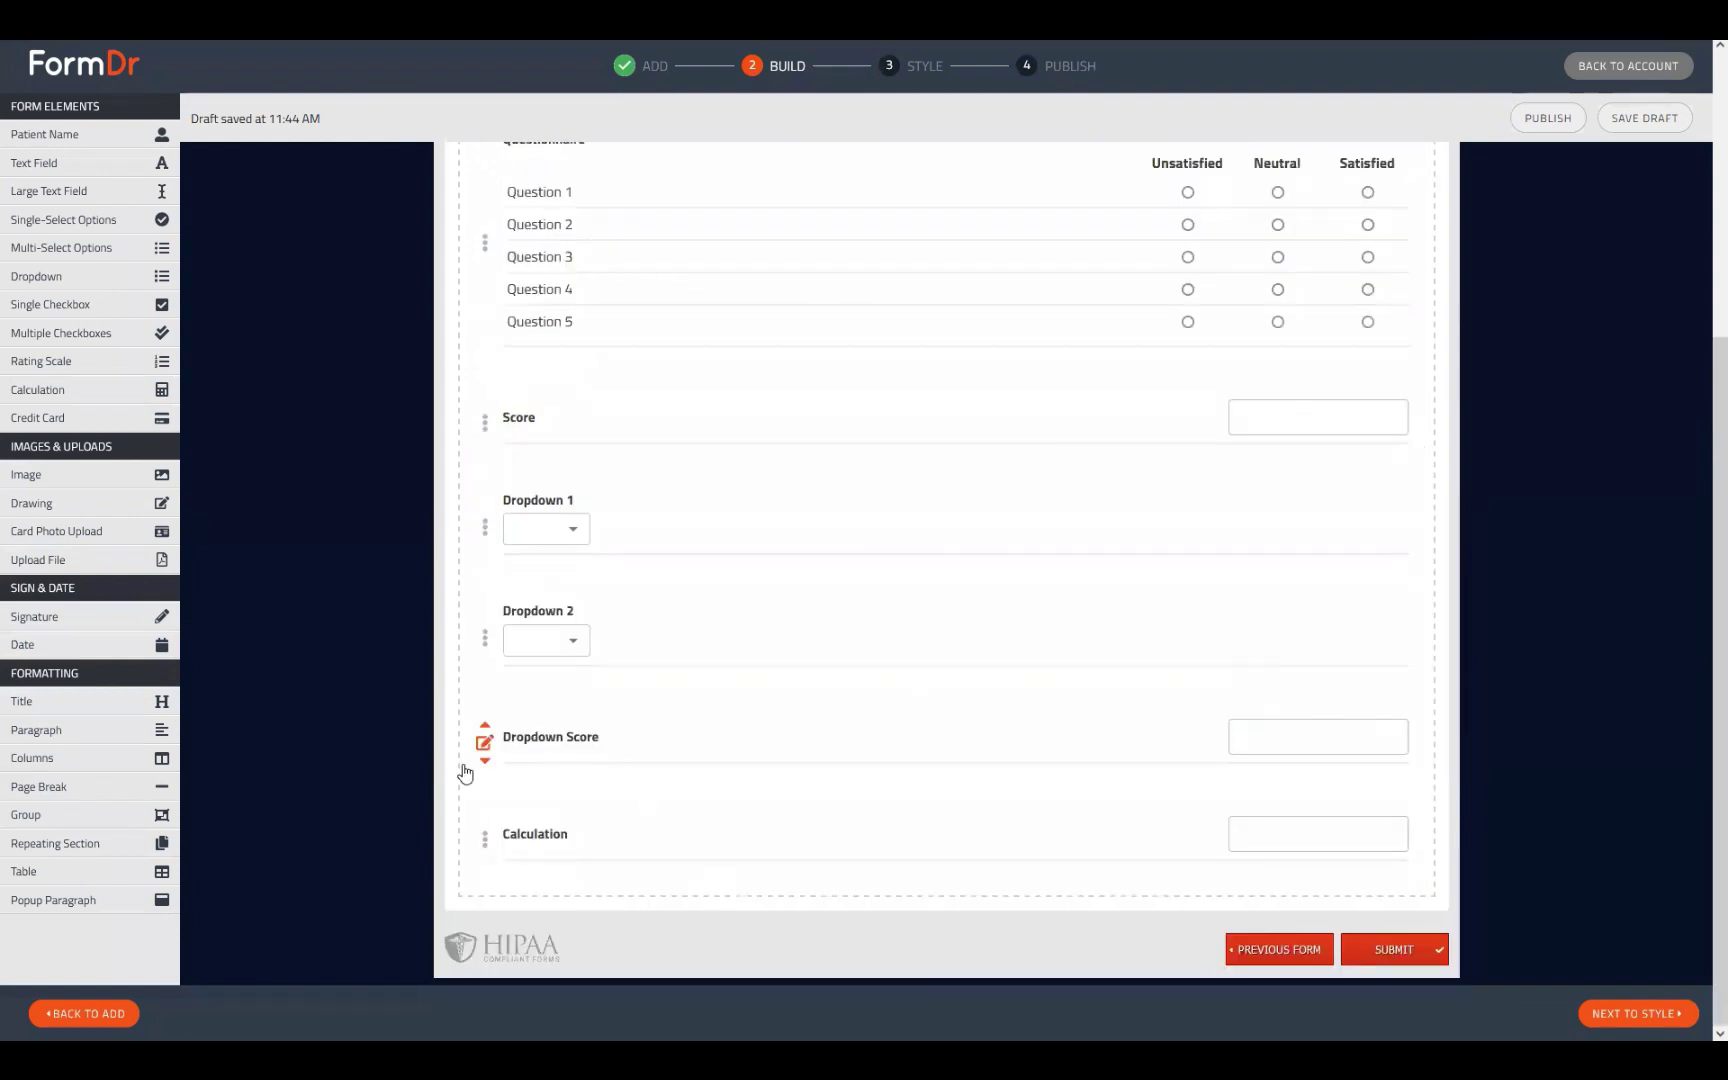
- Complete the Calculation expression as [score1]-[score2] and save it
click(484, 838)
click(752, 731)
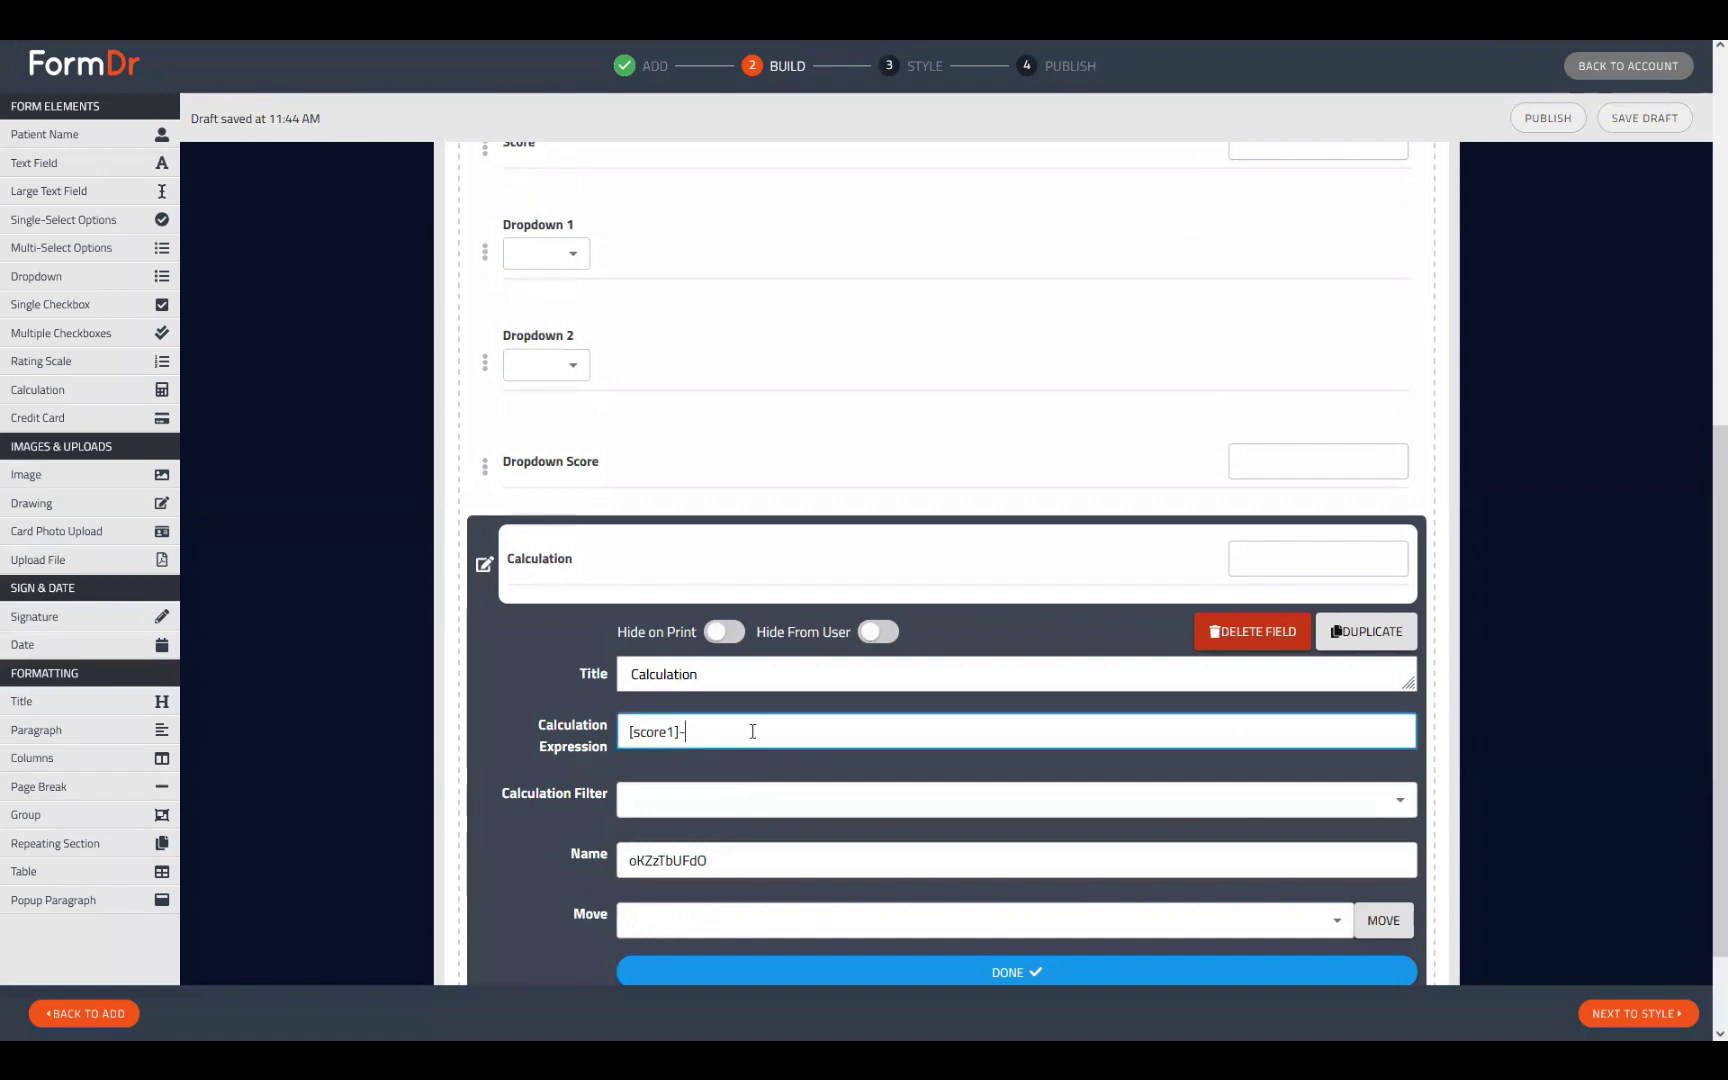
text([score2])
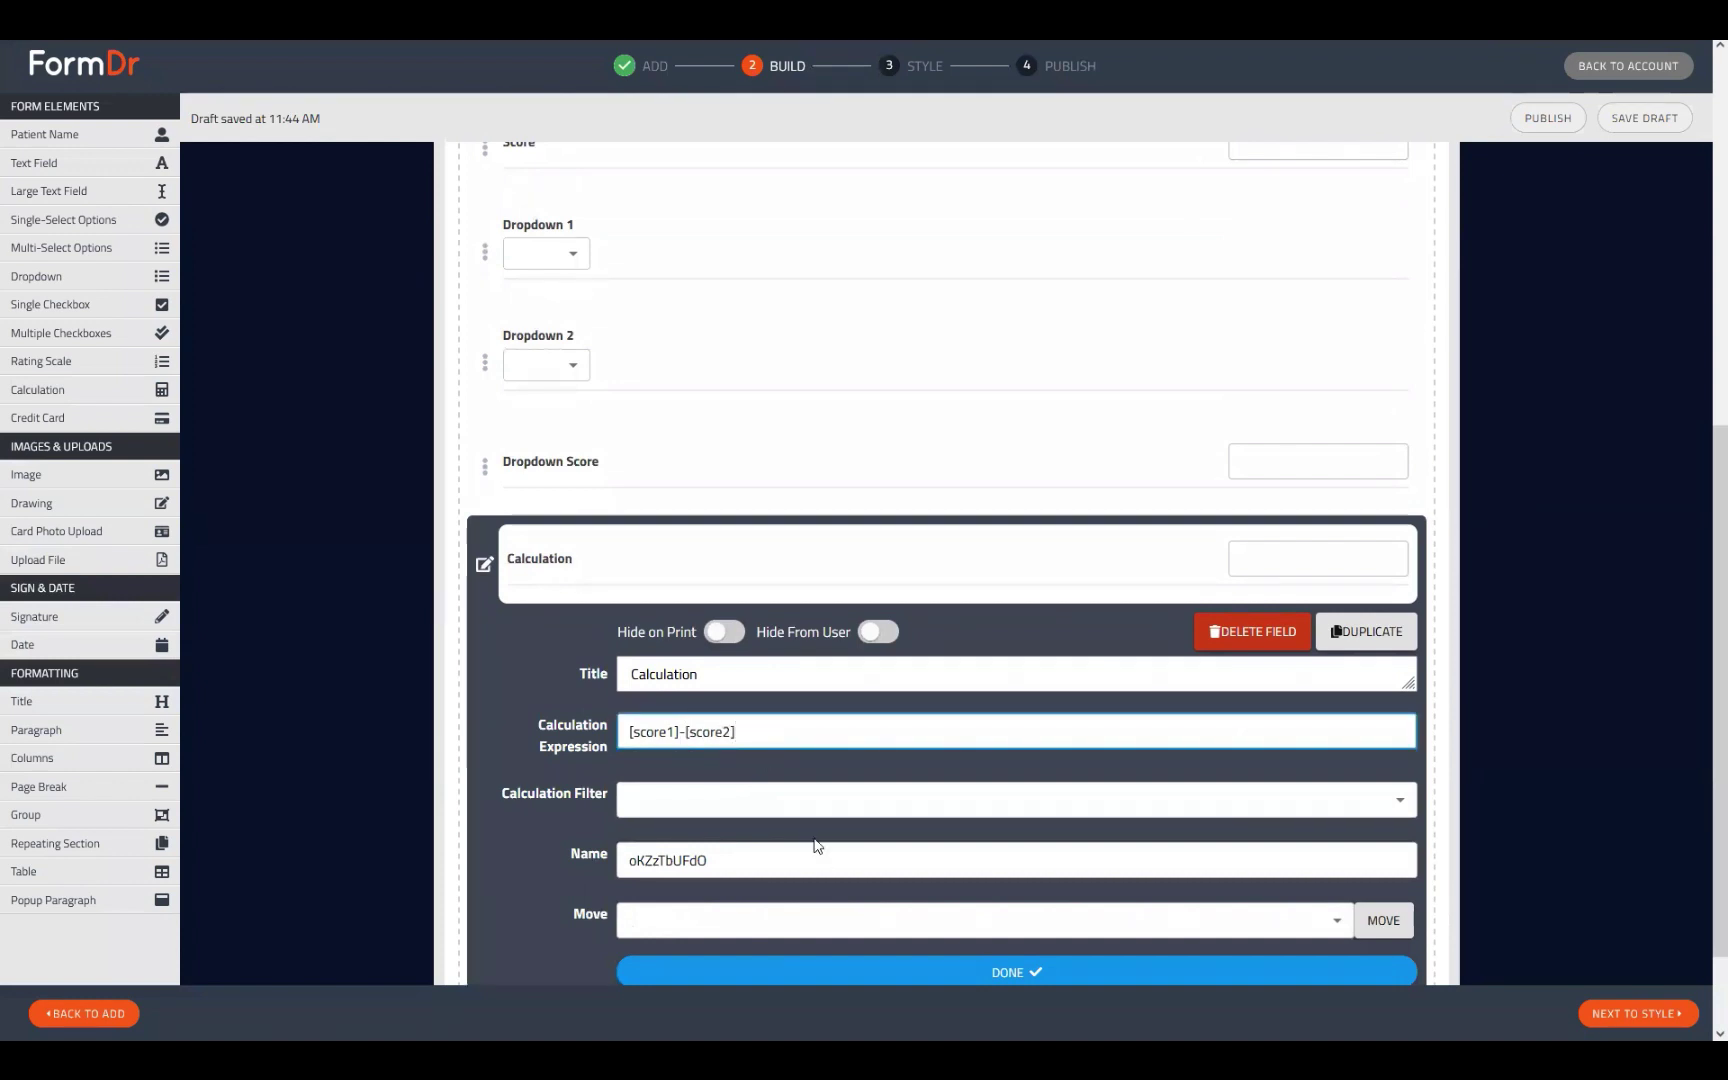
click(864, 972)
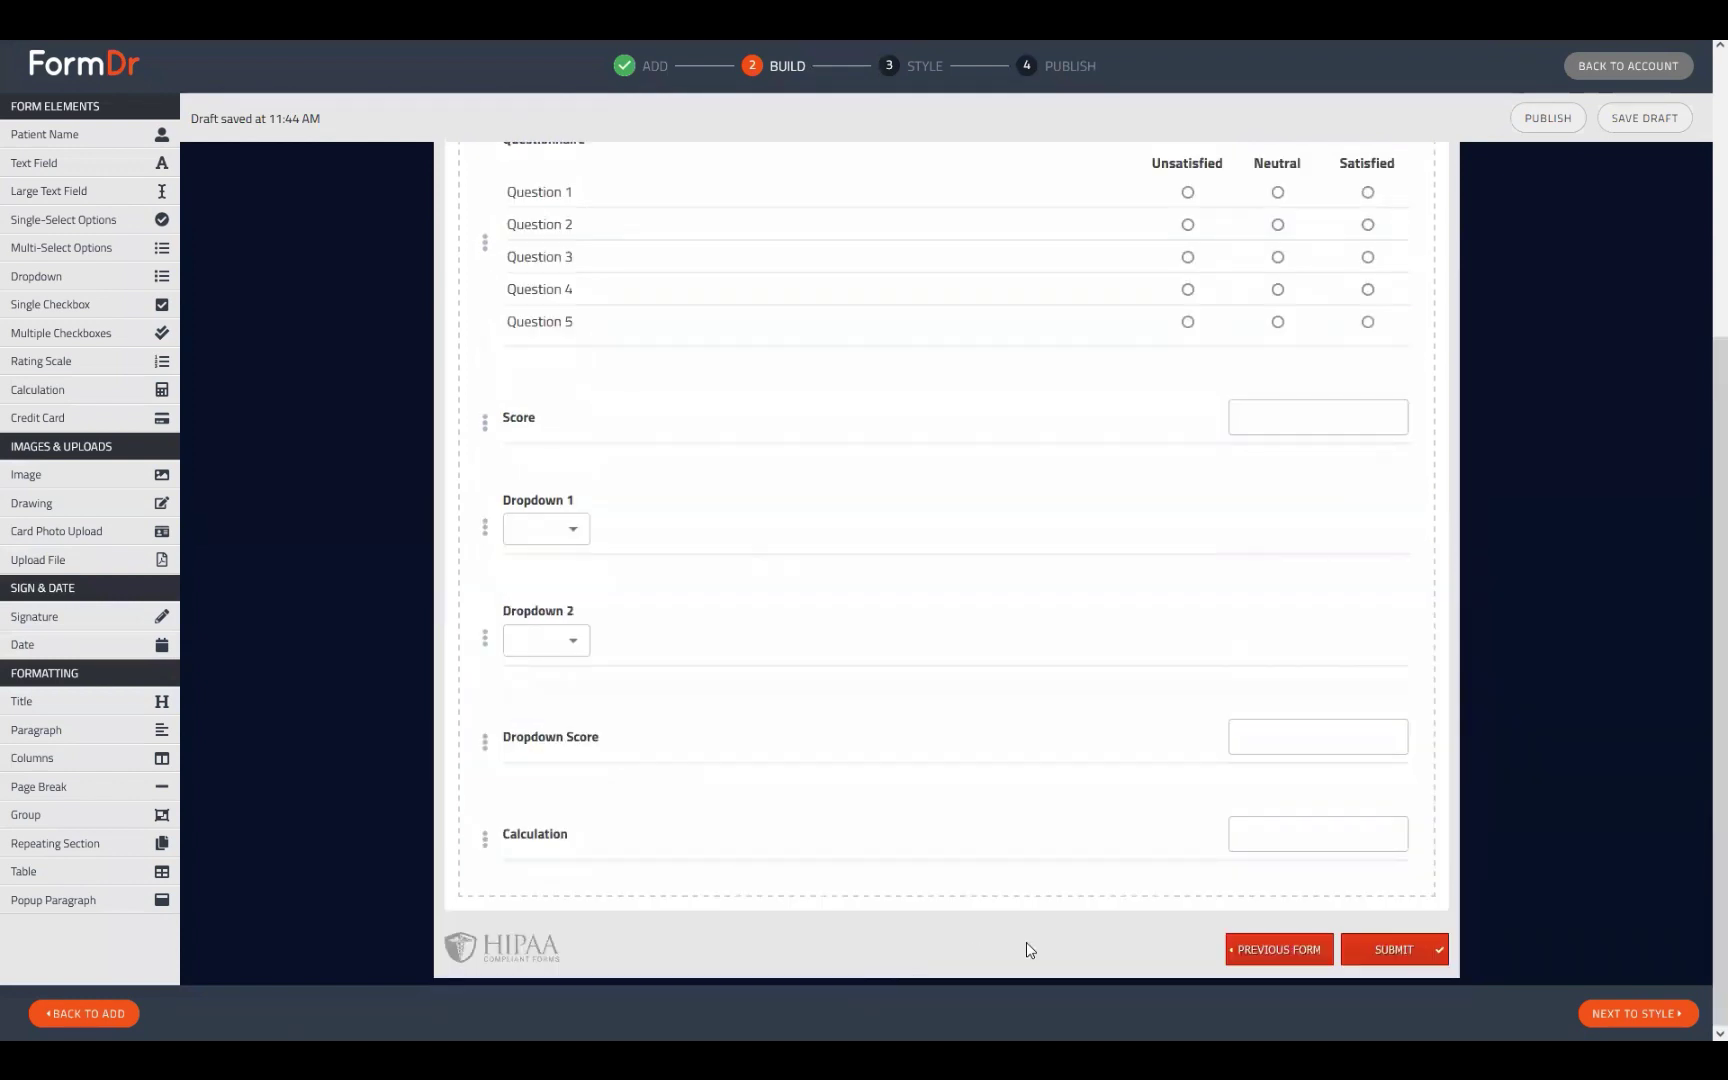
- Republish the packet, finish building, and open FormDr Training's live forms from My Forms
click(1645, 1013)
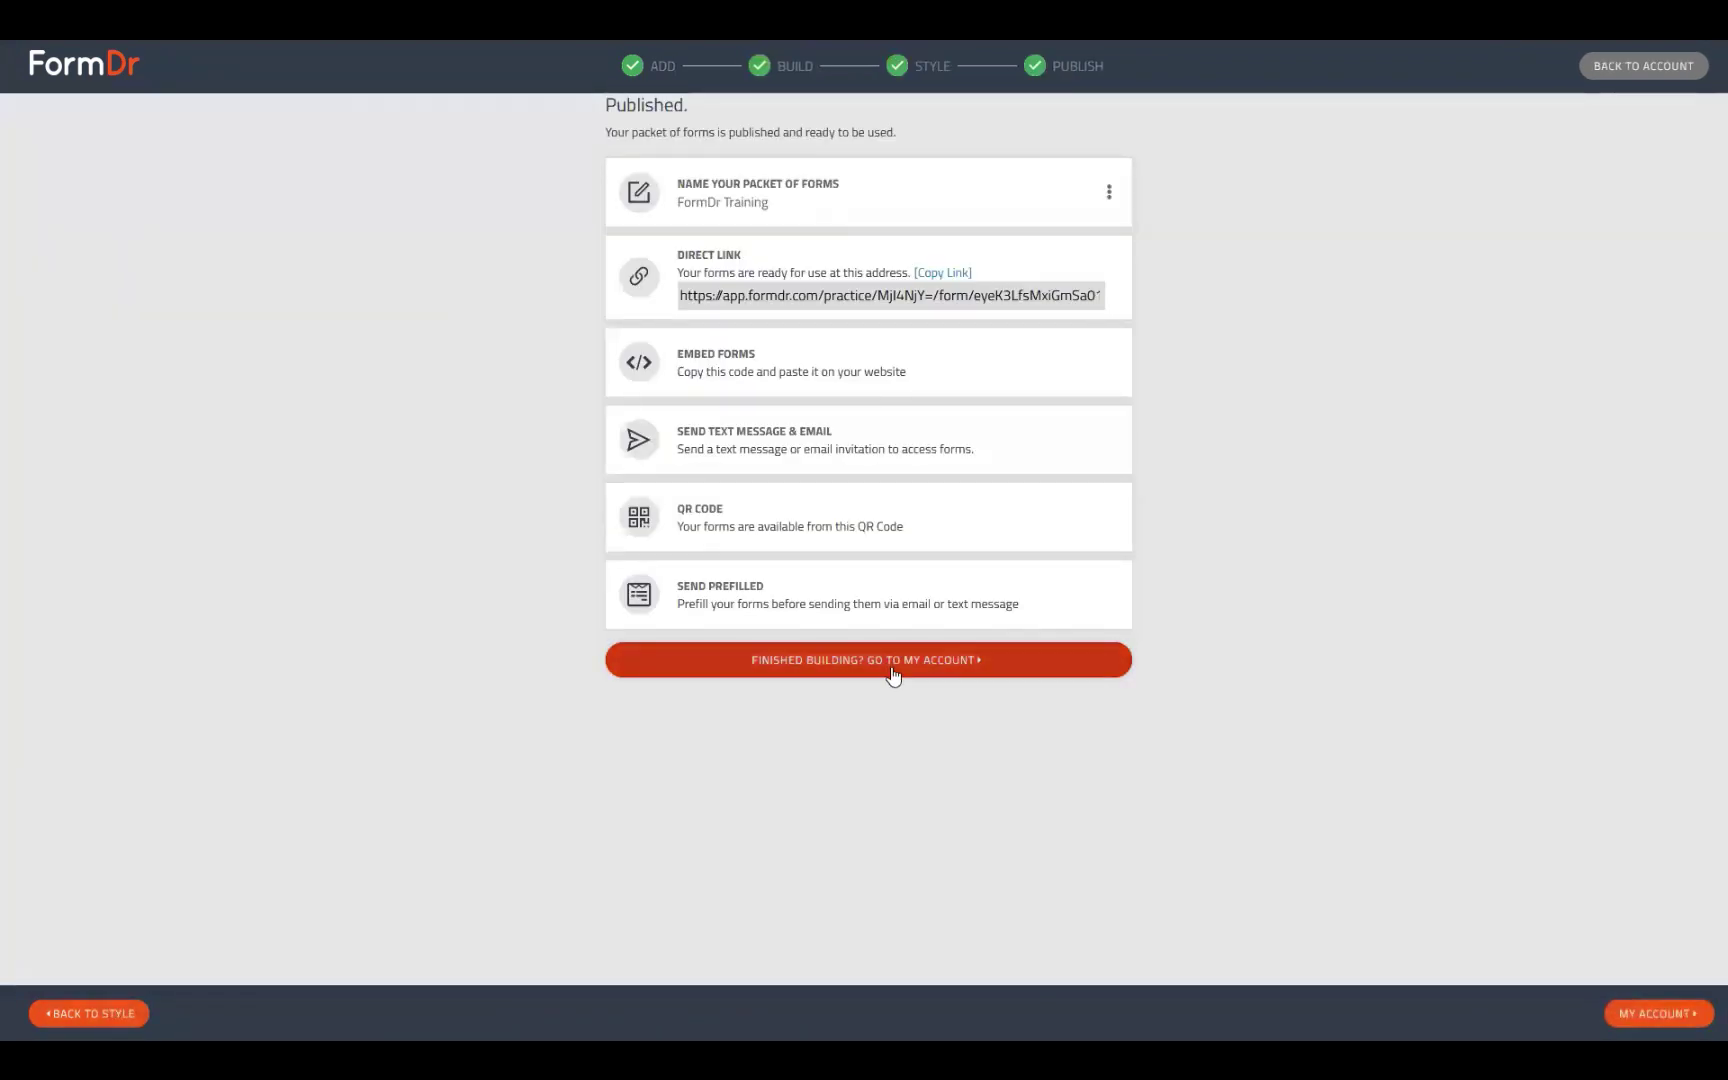
click(895, 668)
click(153, 263)
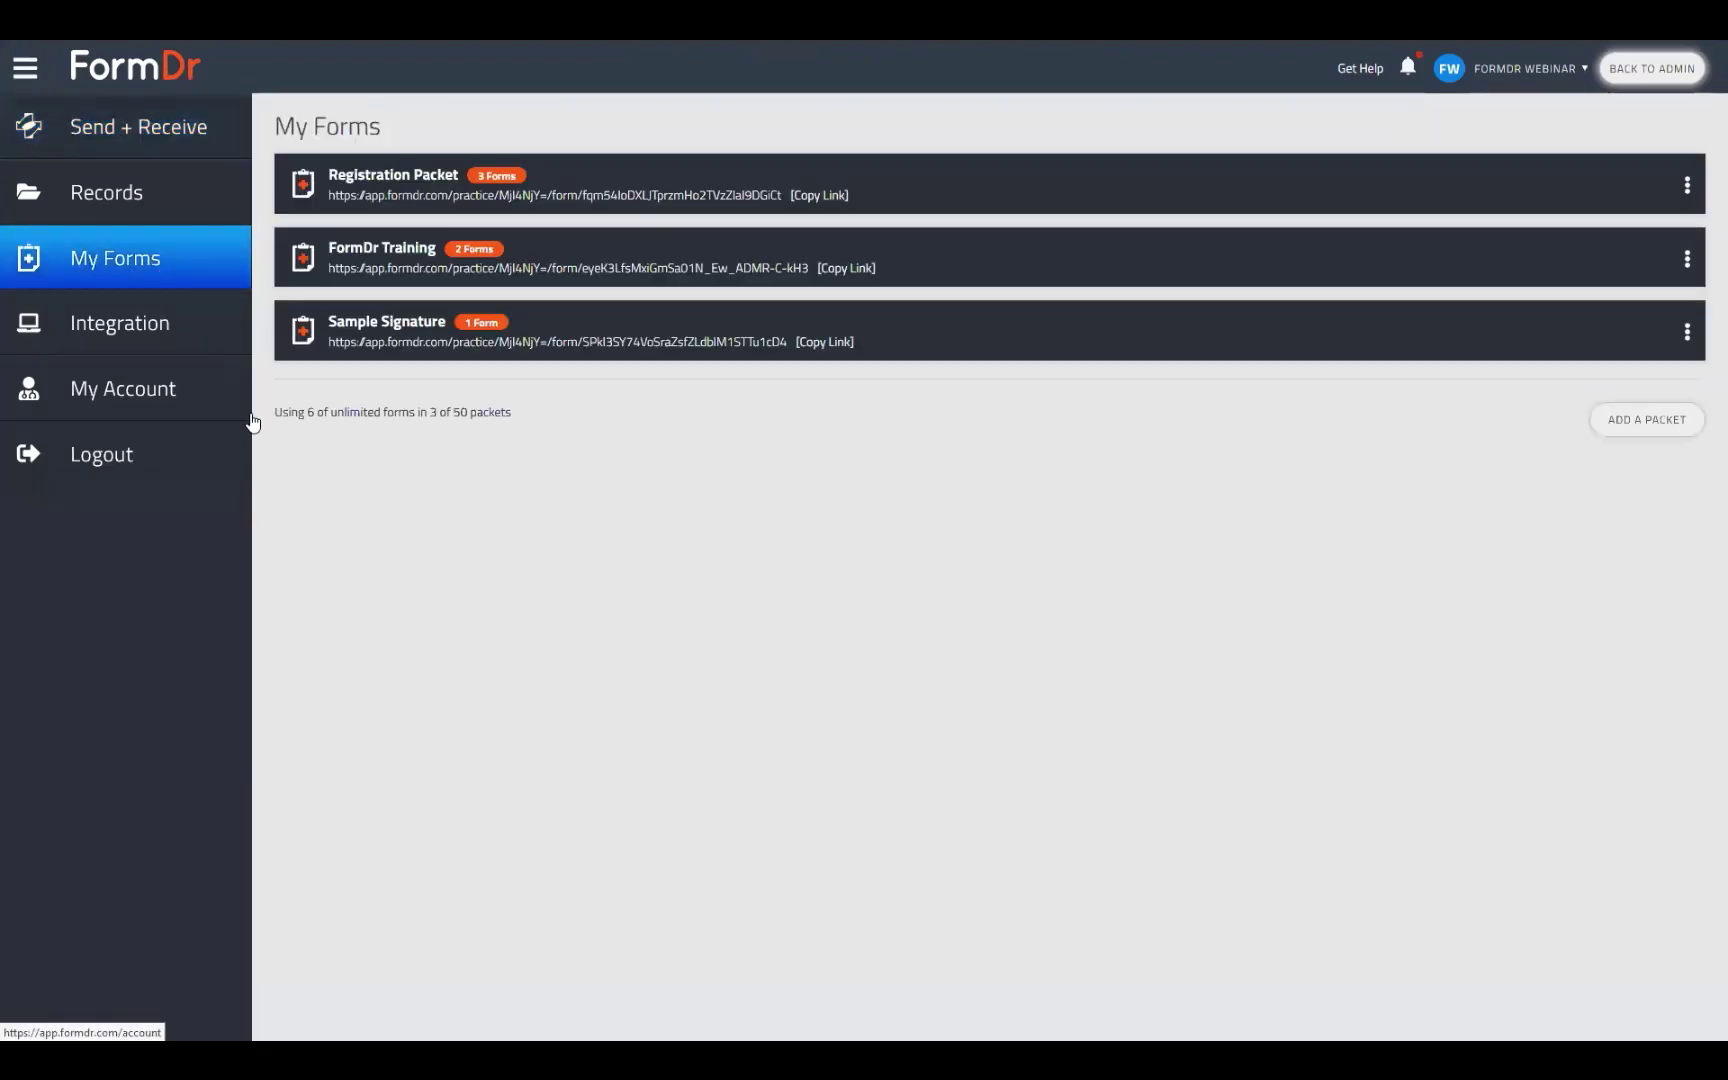
click(418, 277)
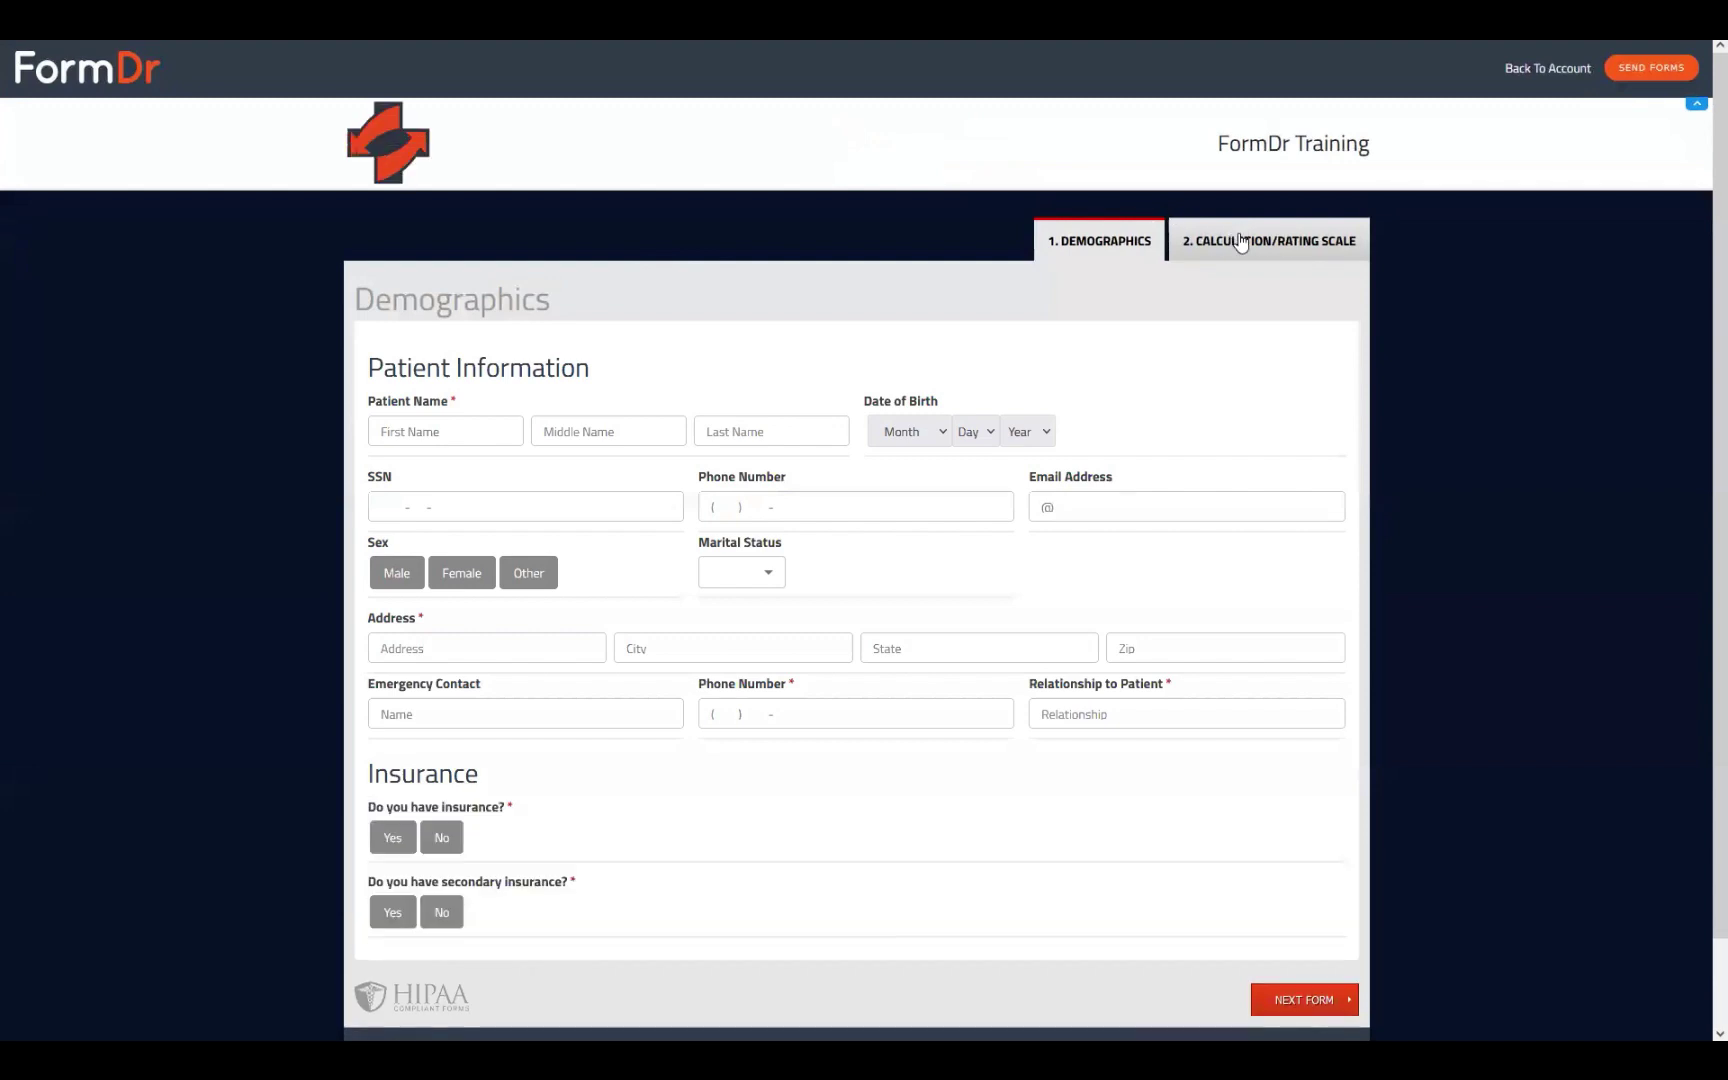
- On the Calculation/Rating Scale form, rate Questions 1, 3, 4 and 5 as Satisfied
click(1239, 242)
scroll(873, 372, down, 1)
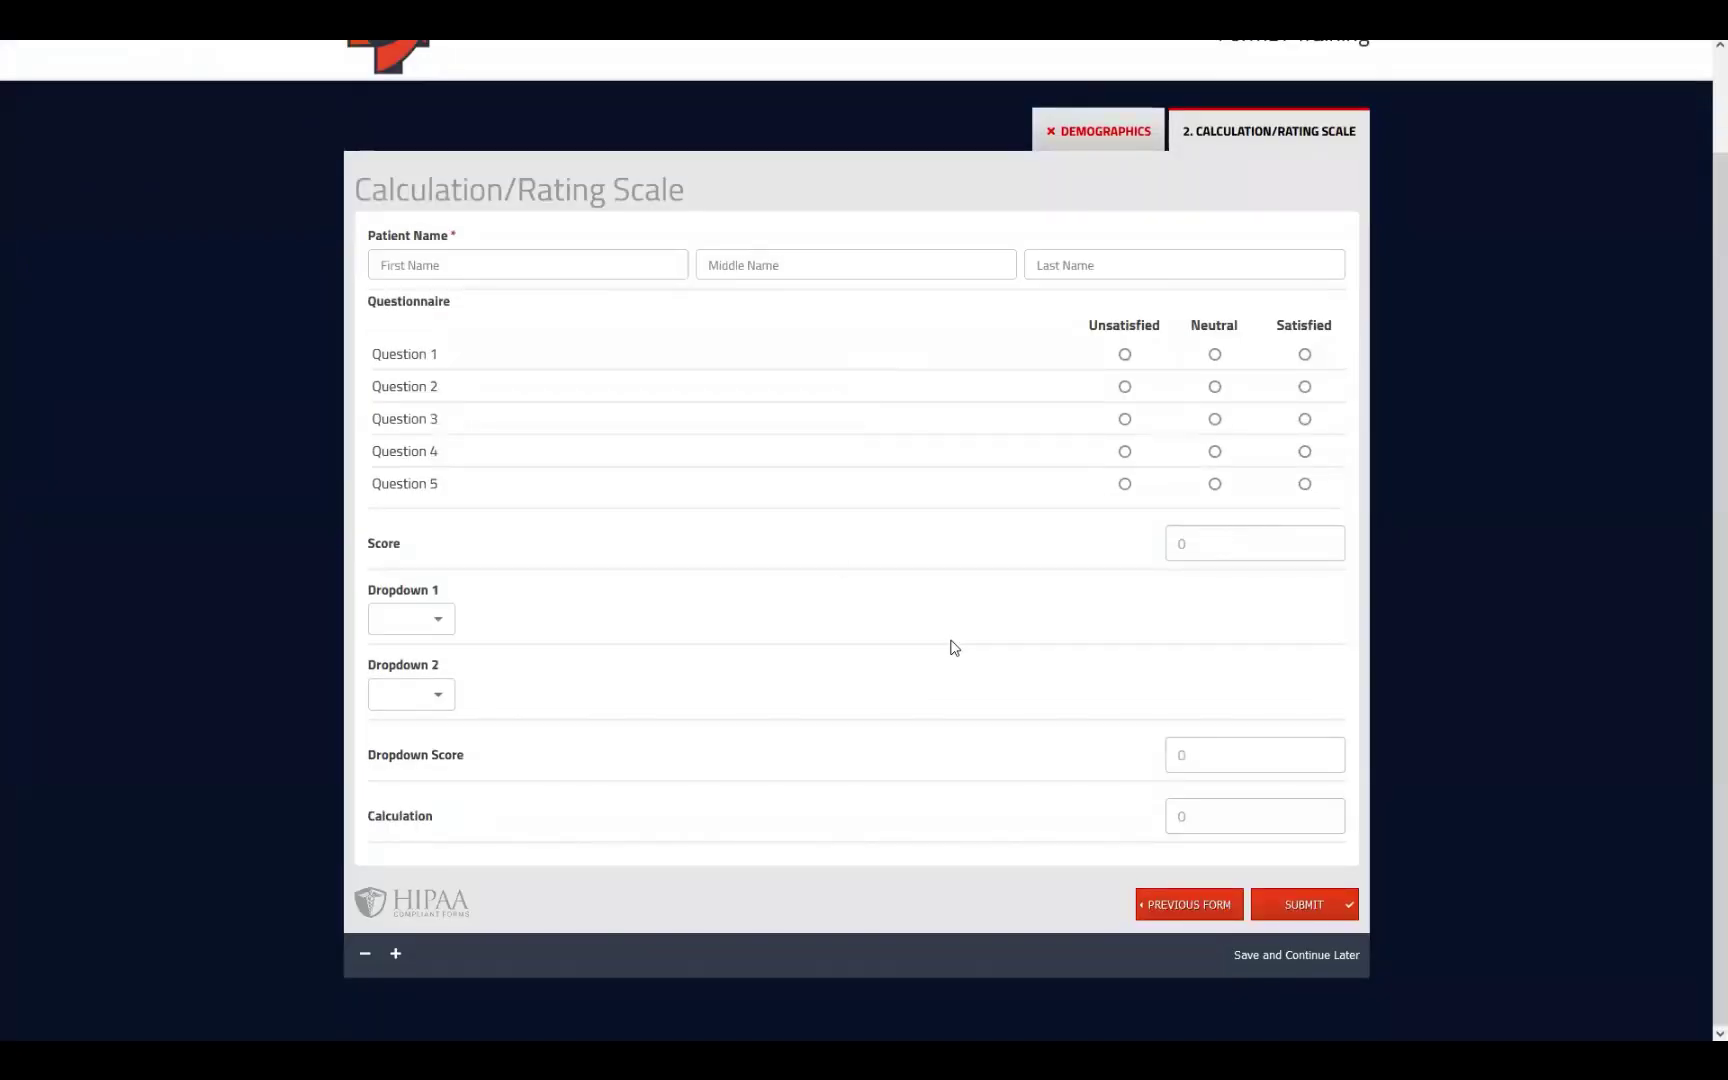
click(1300, 354)
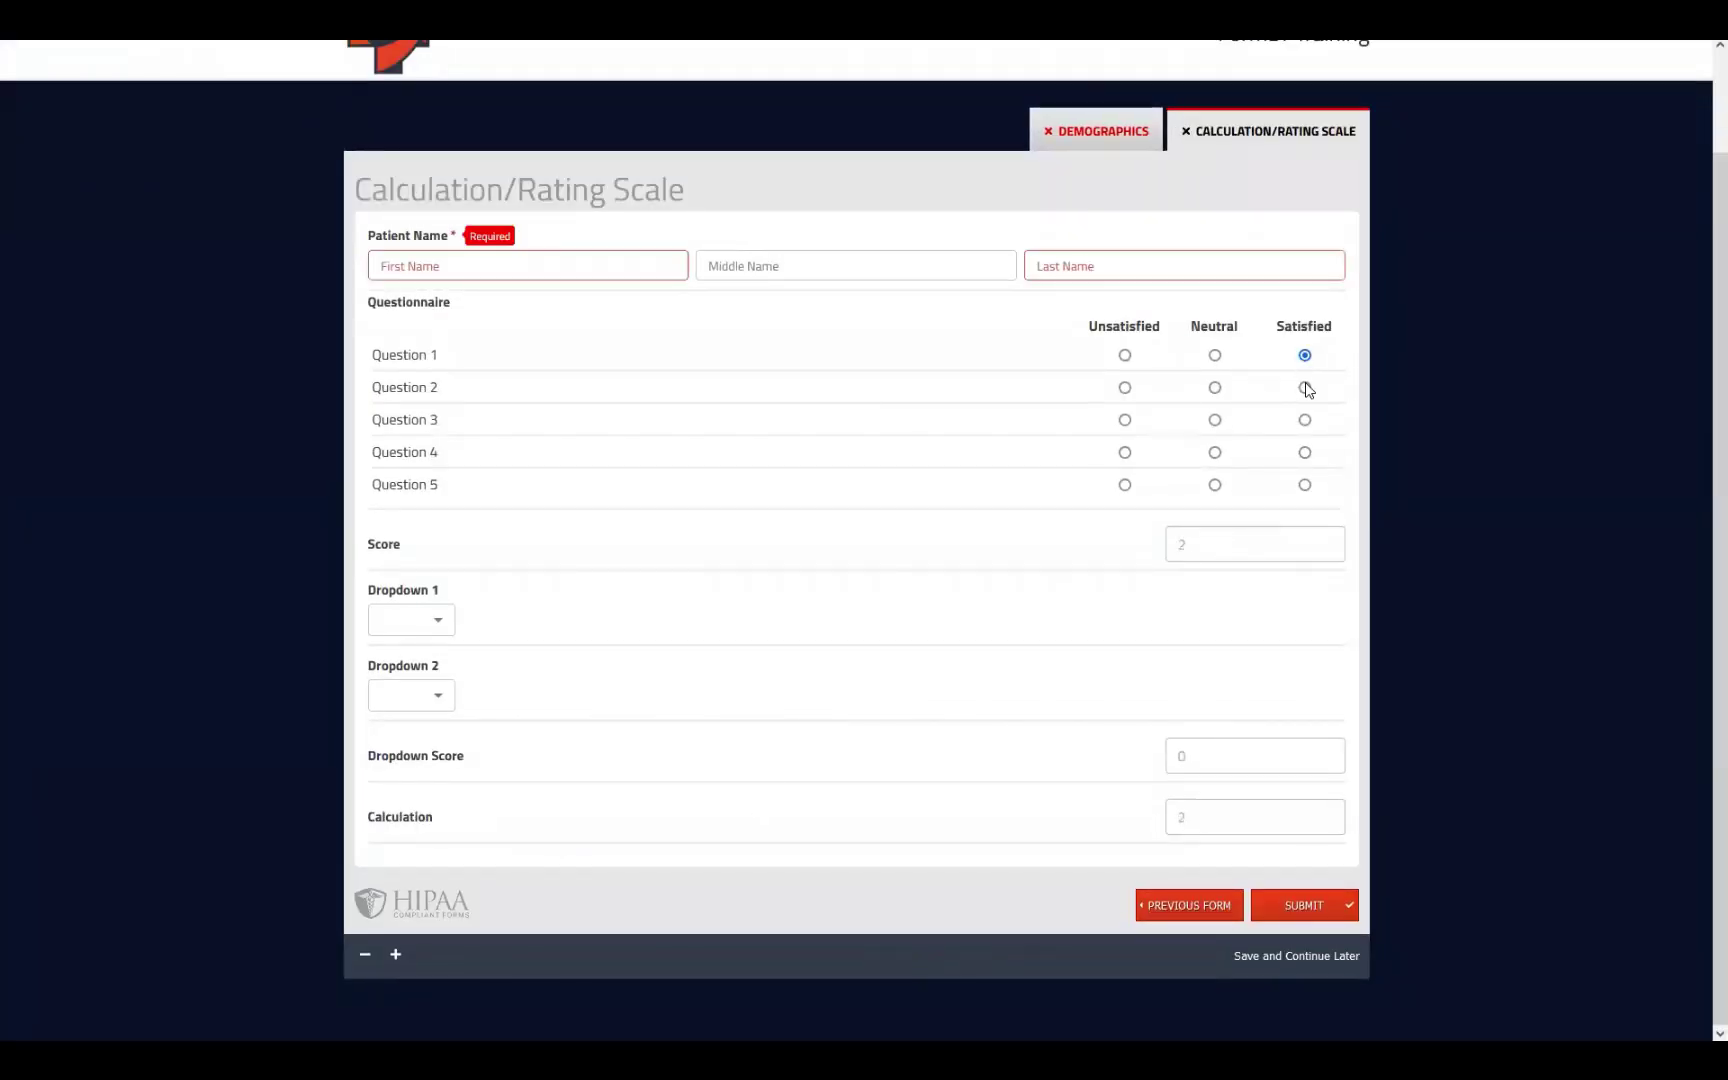
click(1305, 420)
click(1305, 454)
click(1305, 486)
- Choose Option 2 in Dropdown 1 and Dropdown 2, then highlight the Score and Dropdown Score labels
click(445, 625)
click(404, 655)
click(409, 697)
click(407, 729)
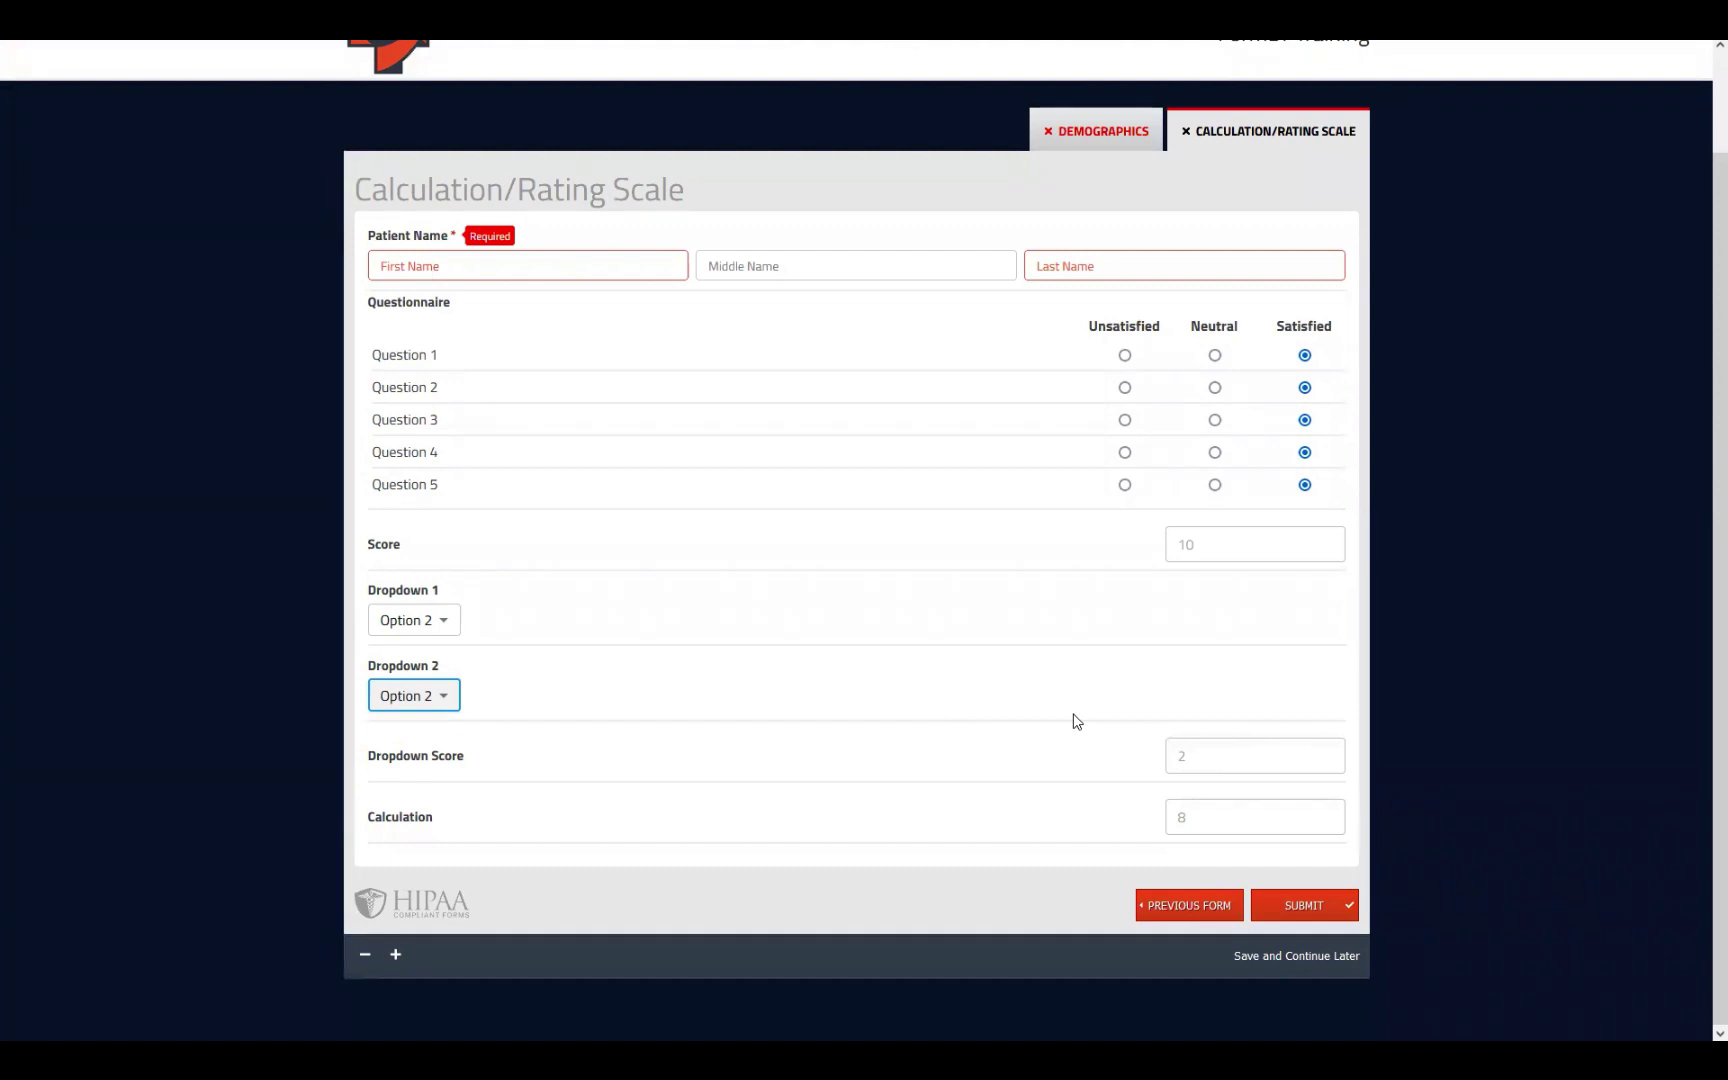
drag(376, 545, 470, 552)
drag(366, 757, 466, 758)
- Clear the label highlight on the live form
click(1224, 828)
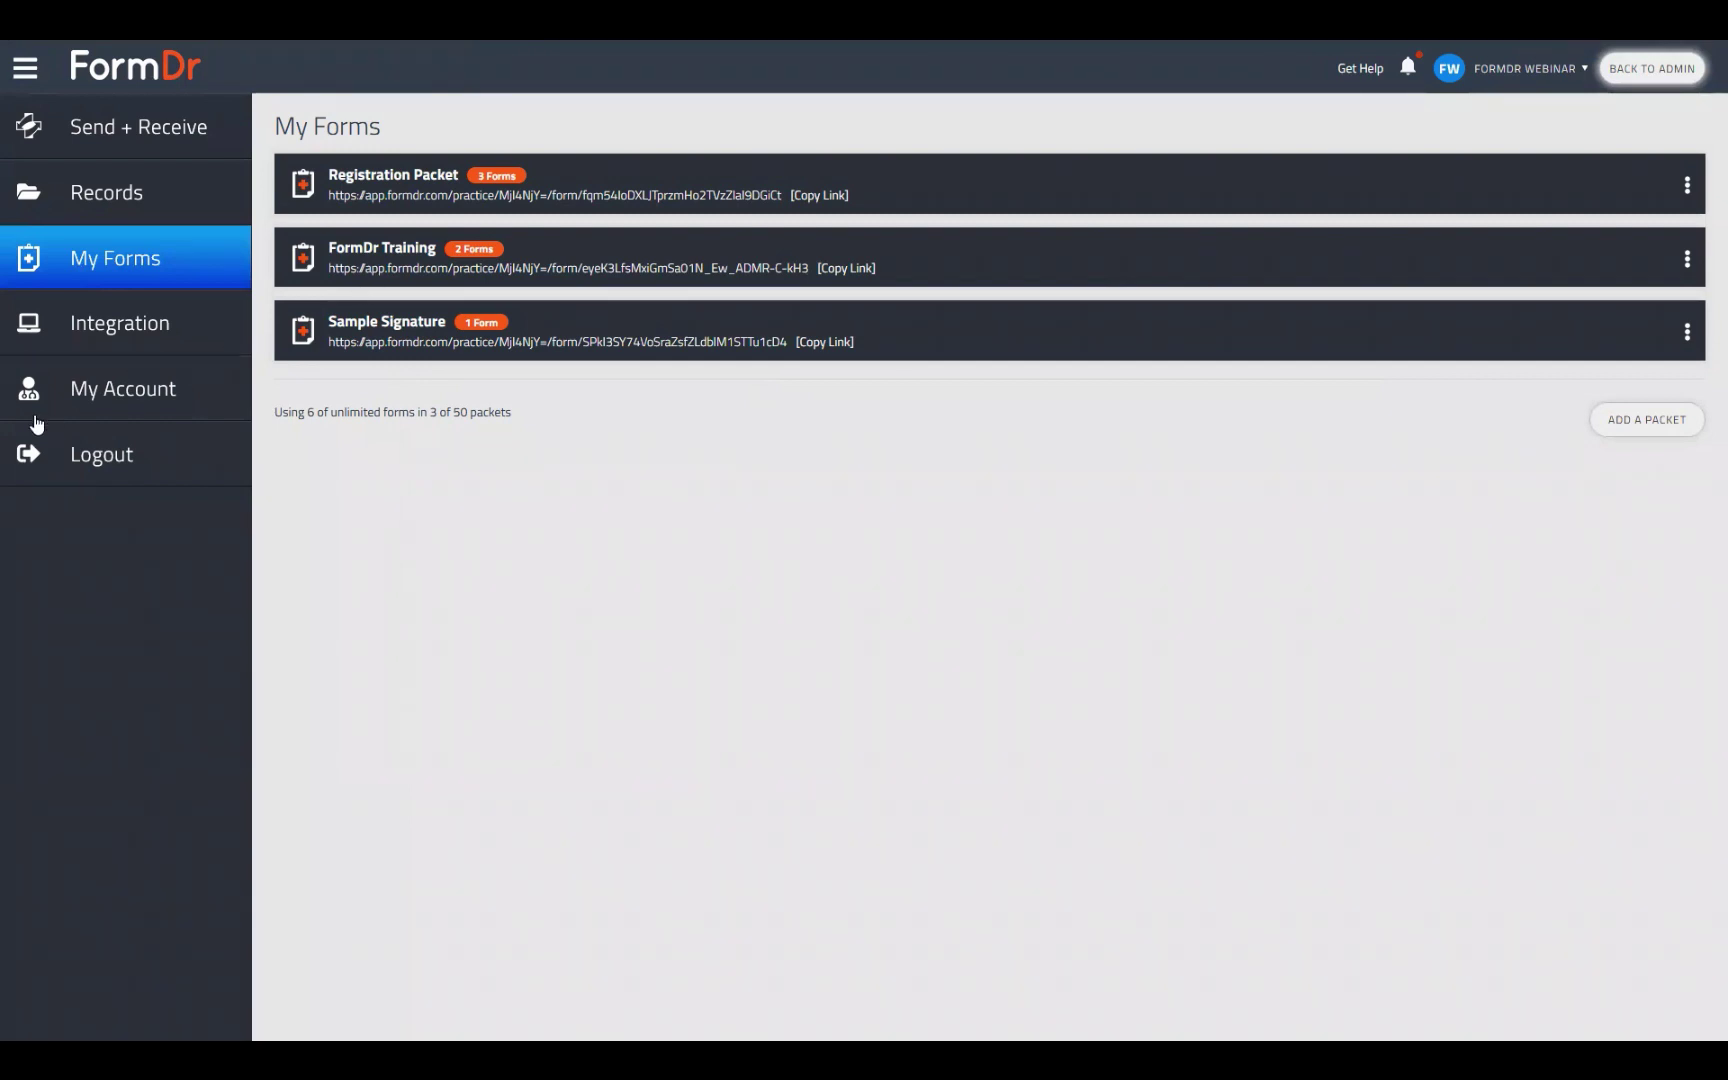
- Go to the Support page under My Account and launch the searchable Product Guide
click(108, 394)
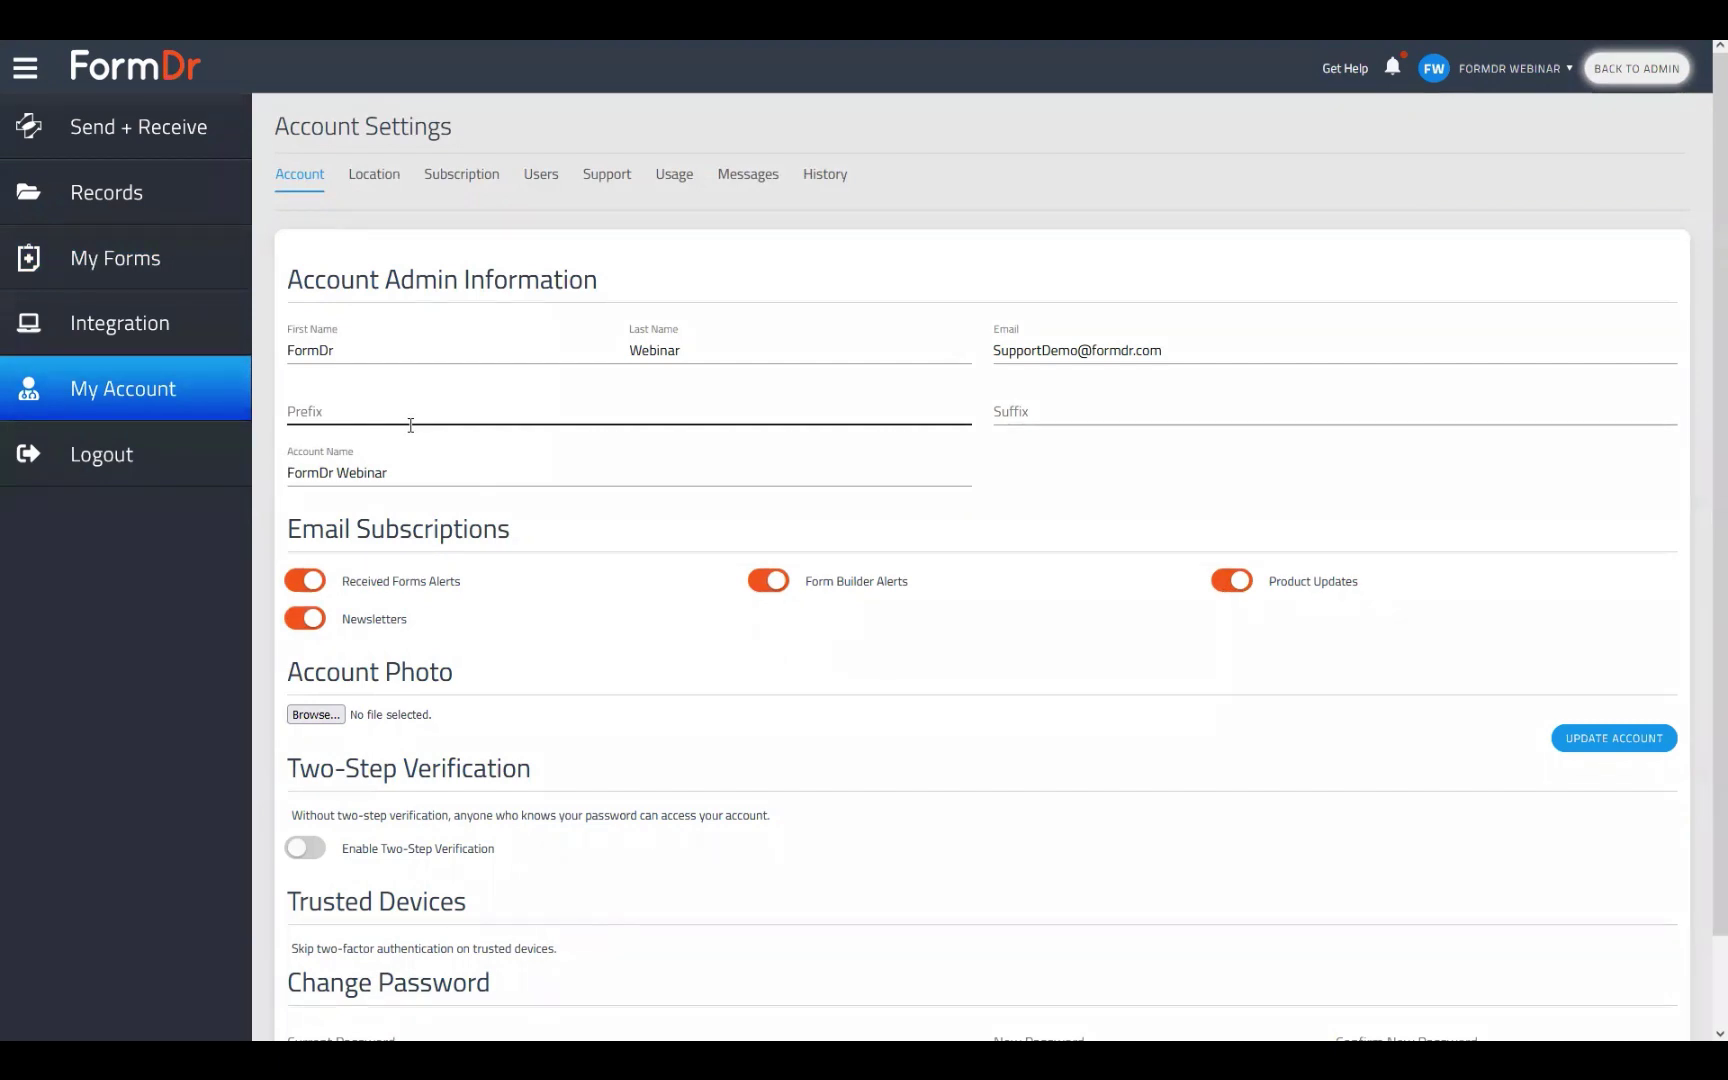
click(616, 185)
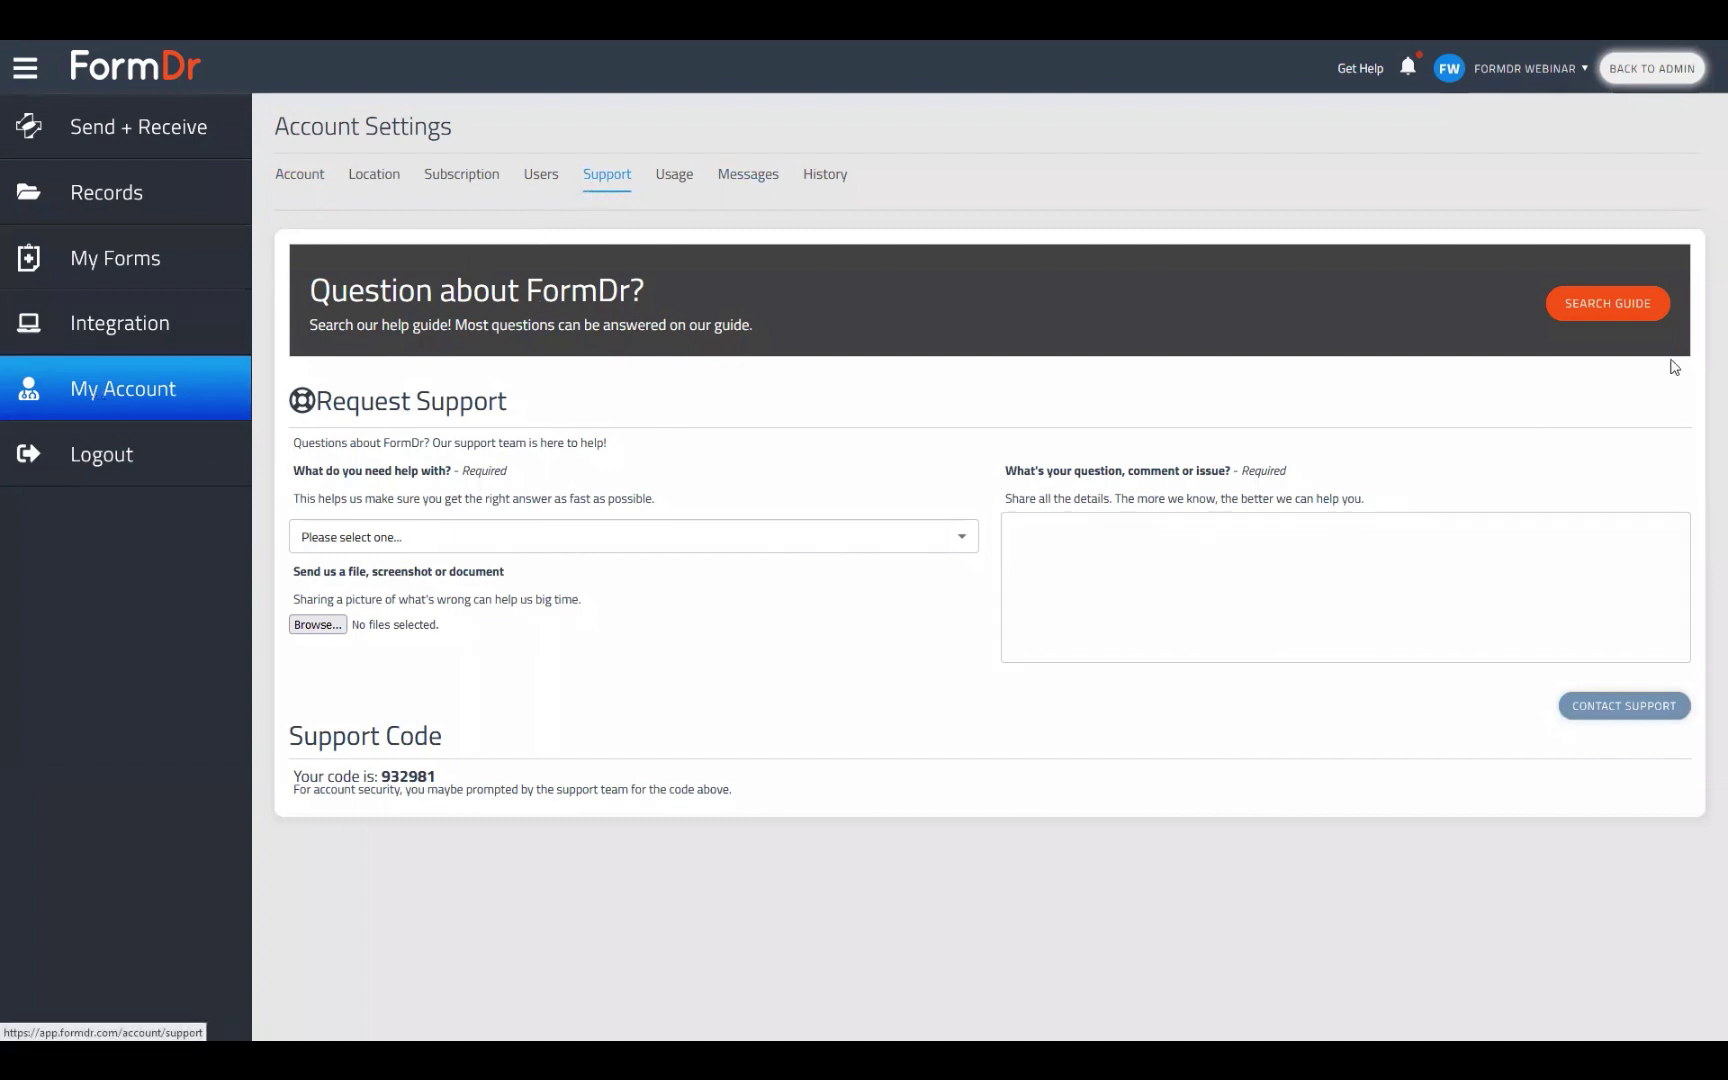
click(1600, 306)
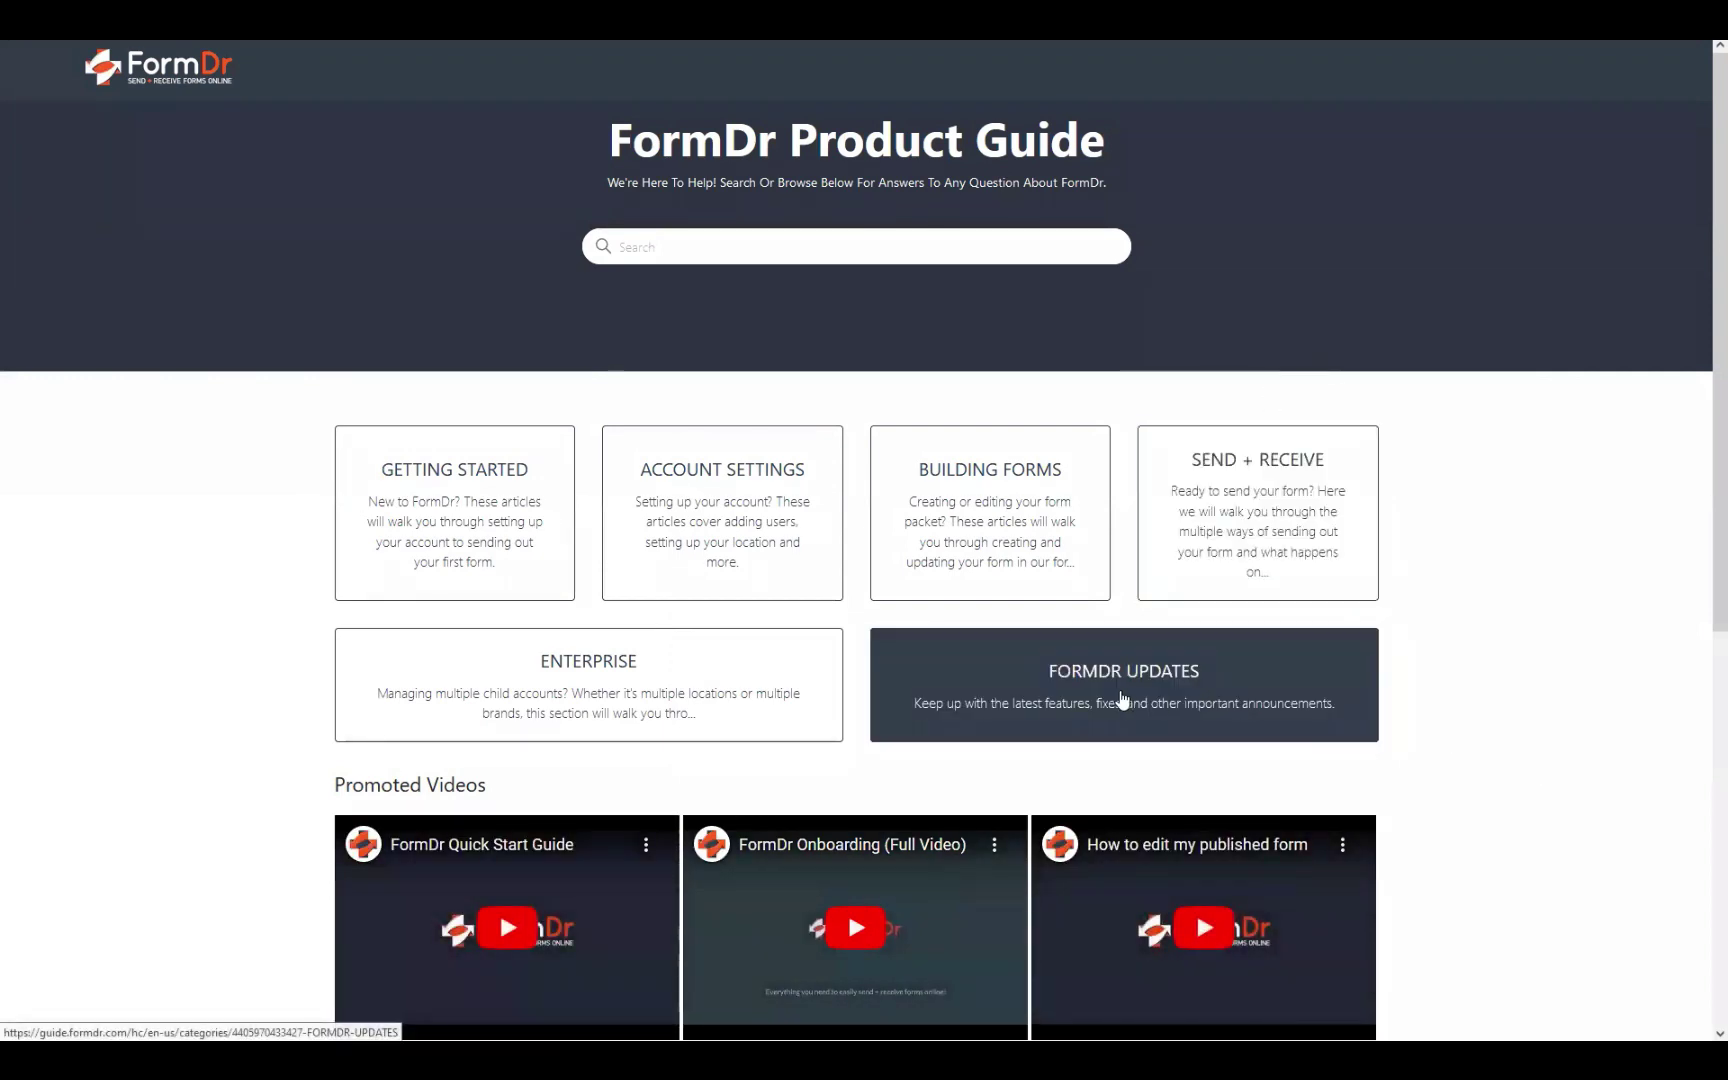
- Under FormDr Updates, open the February 2023 Webinar Schedule article
click(1121, 700)
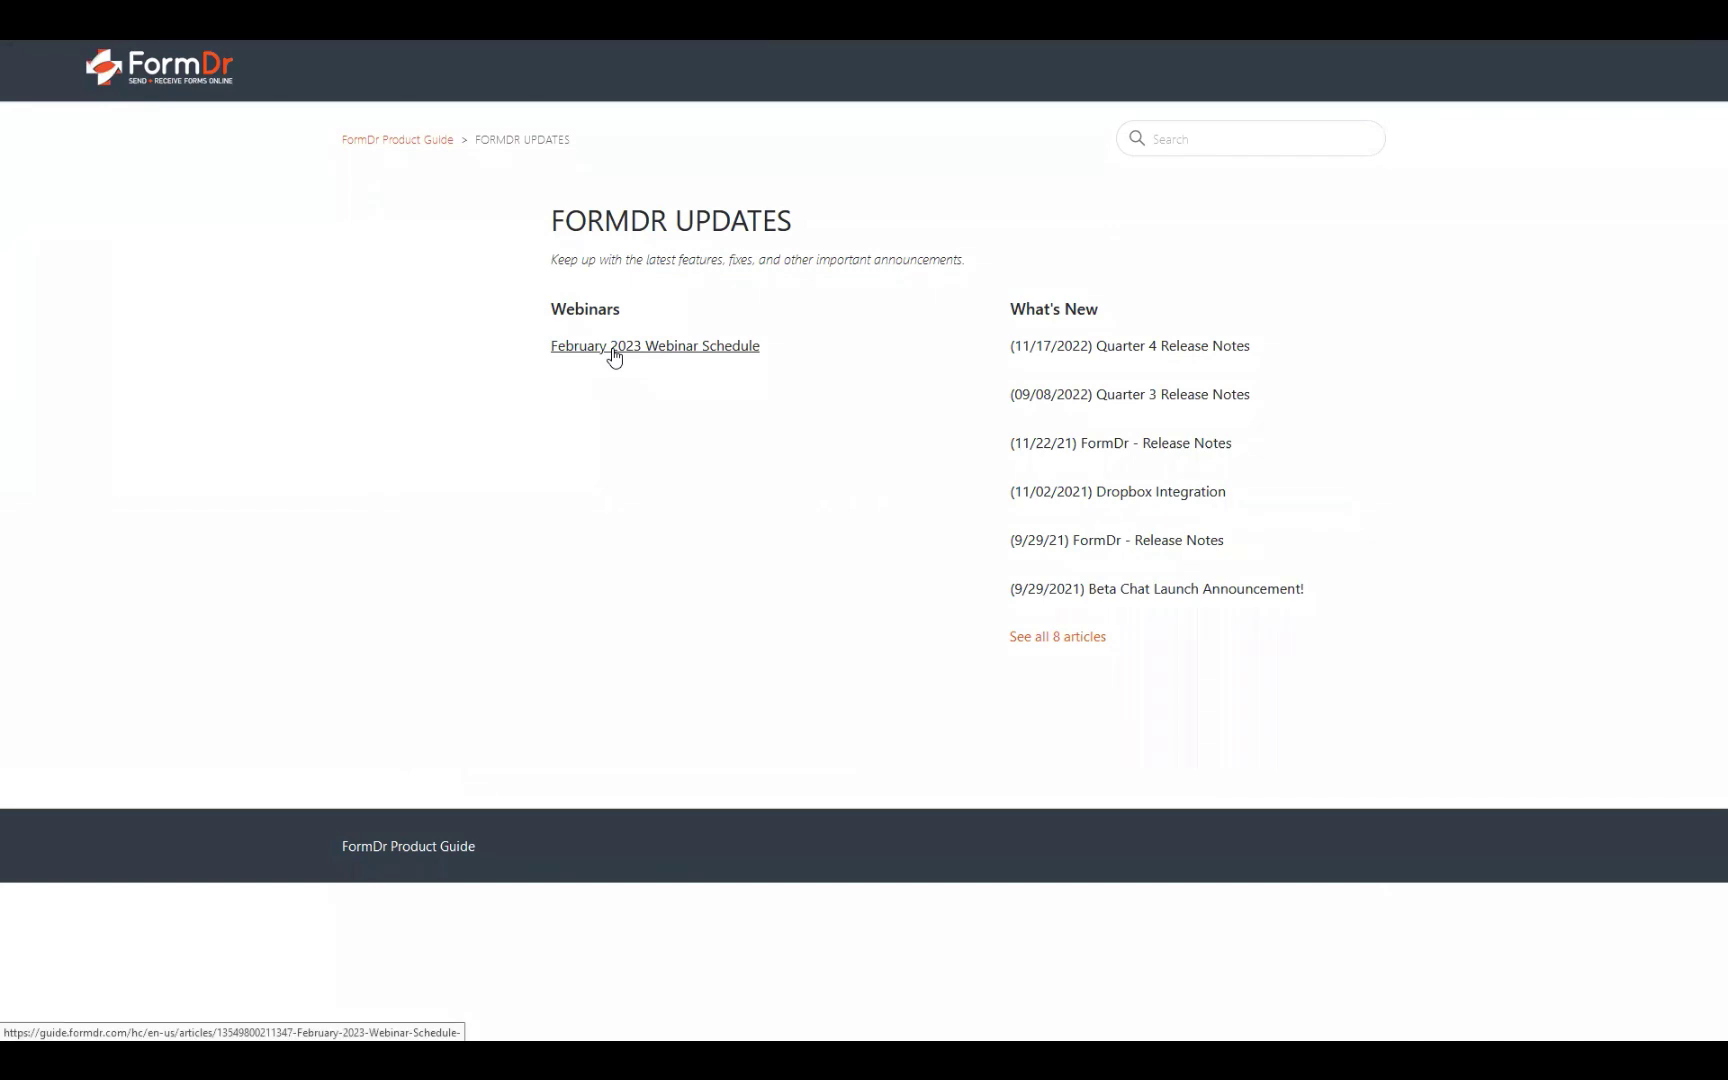
click(614, 357)
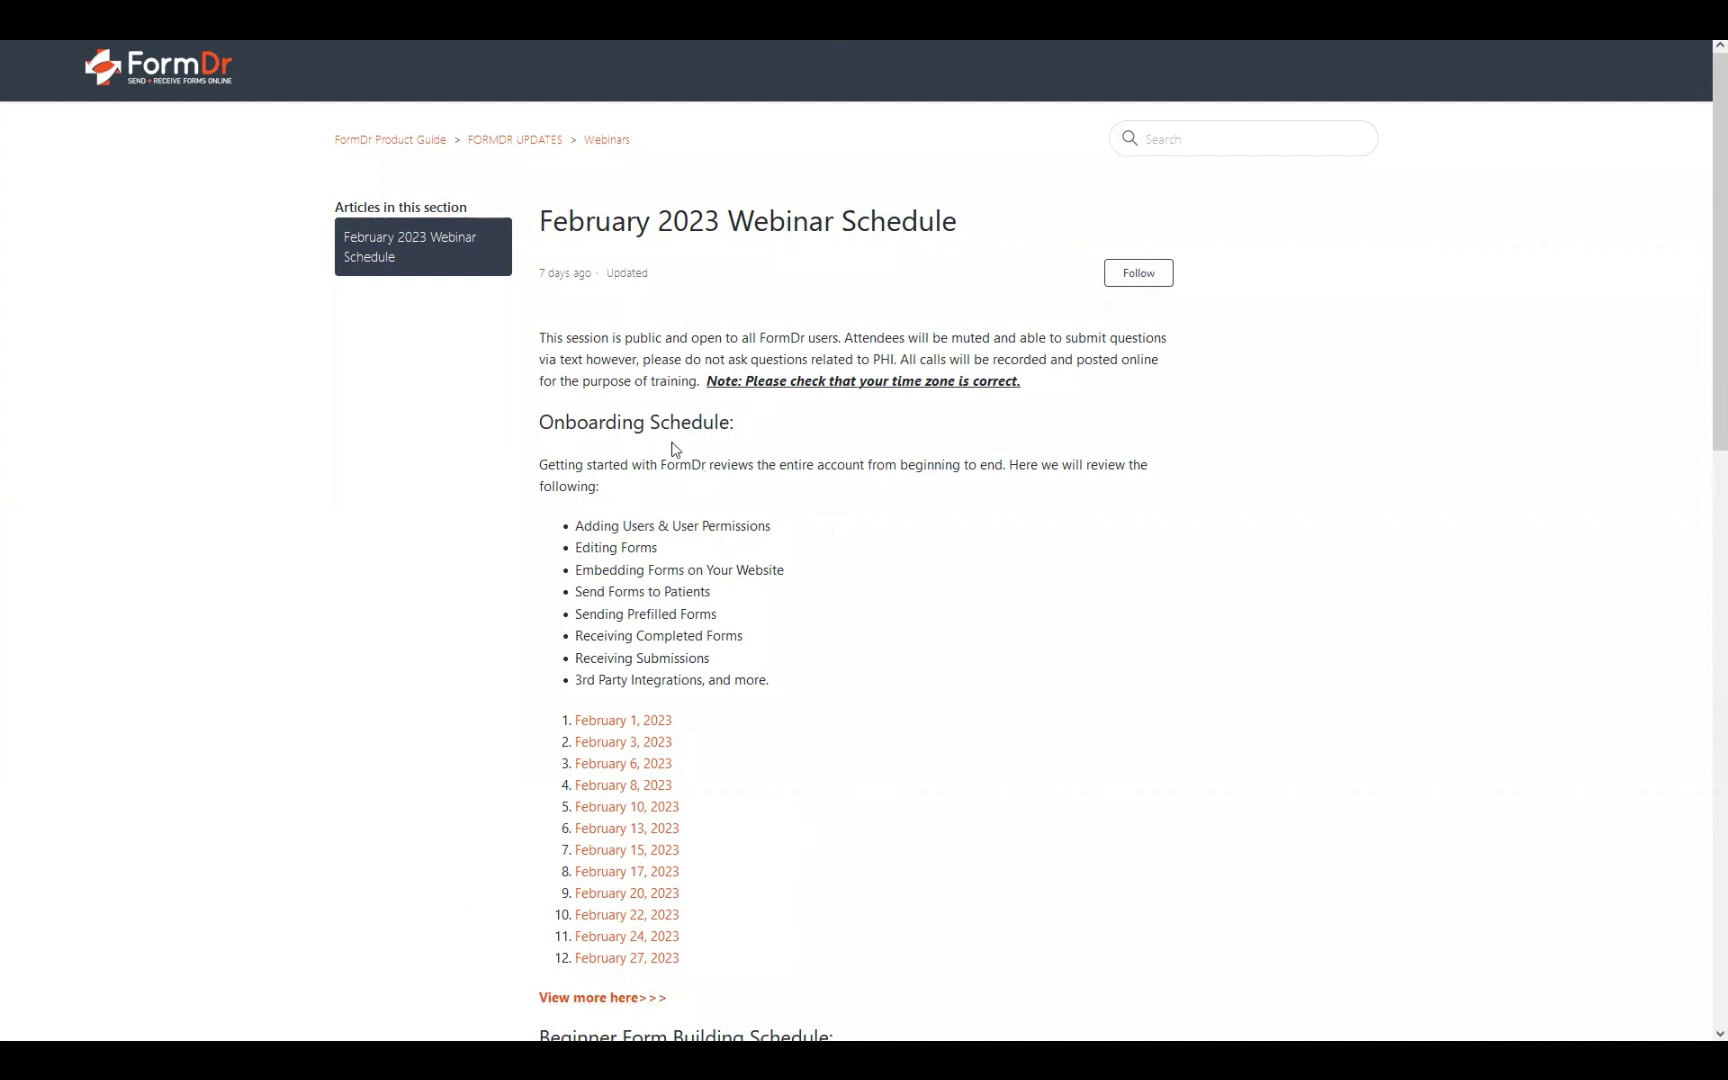
- Scroll to the Advanced Form Building schedule and follow the February 2 posted recording link
drag(1705, 181, 1703, 460)
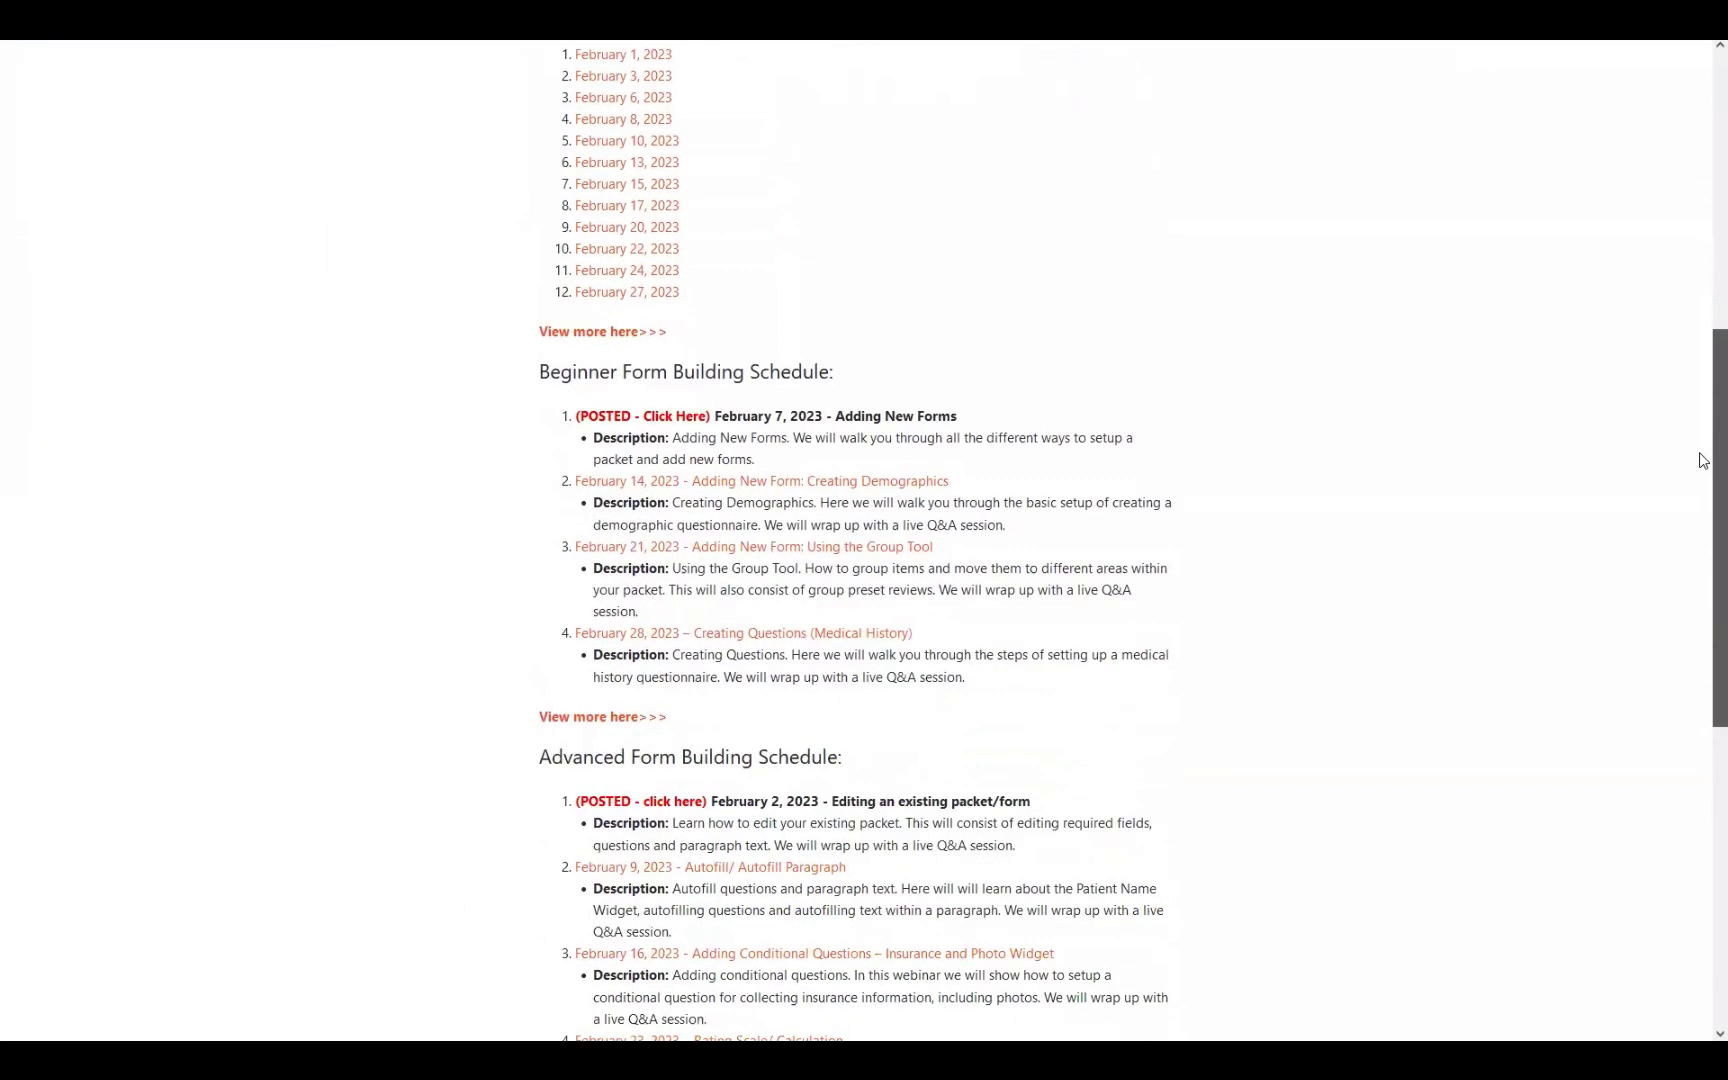
scroll(1703, 470, down, 3)
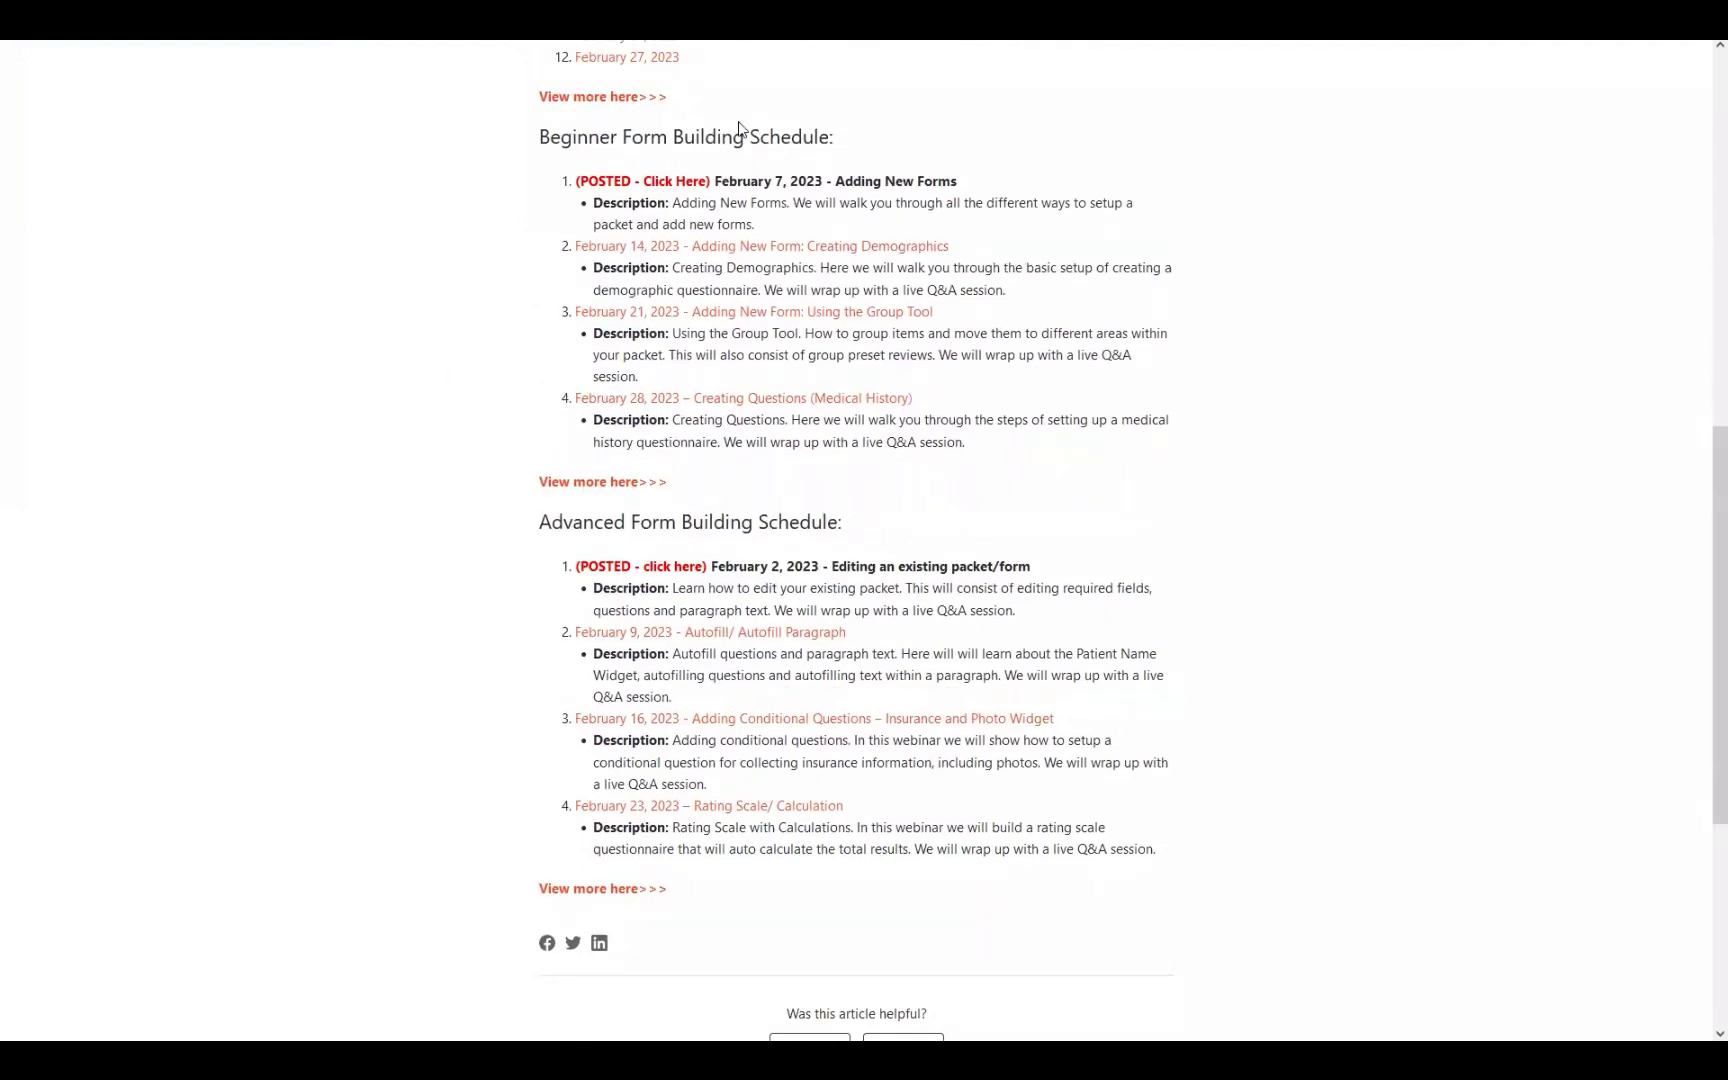
click(624, 575)
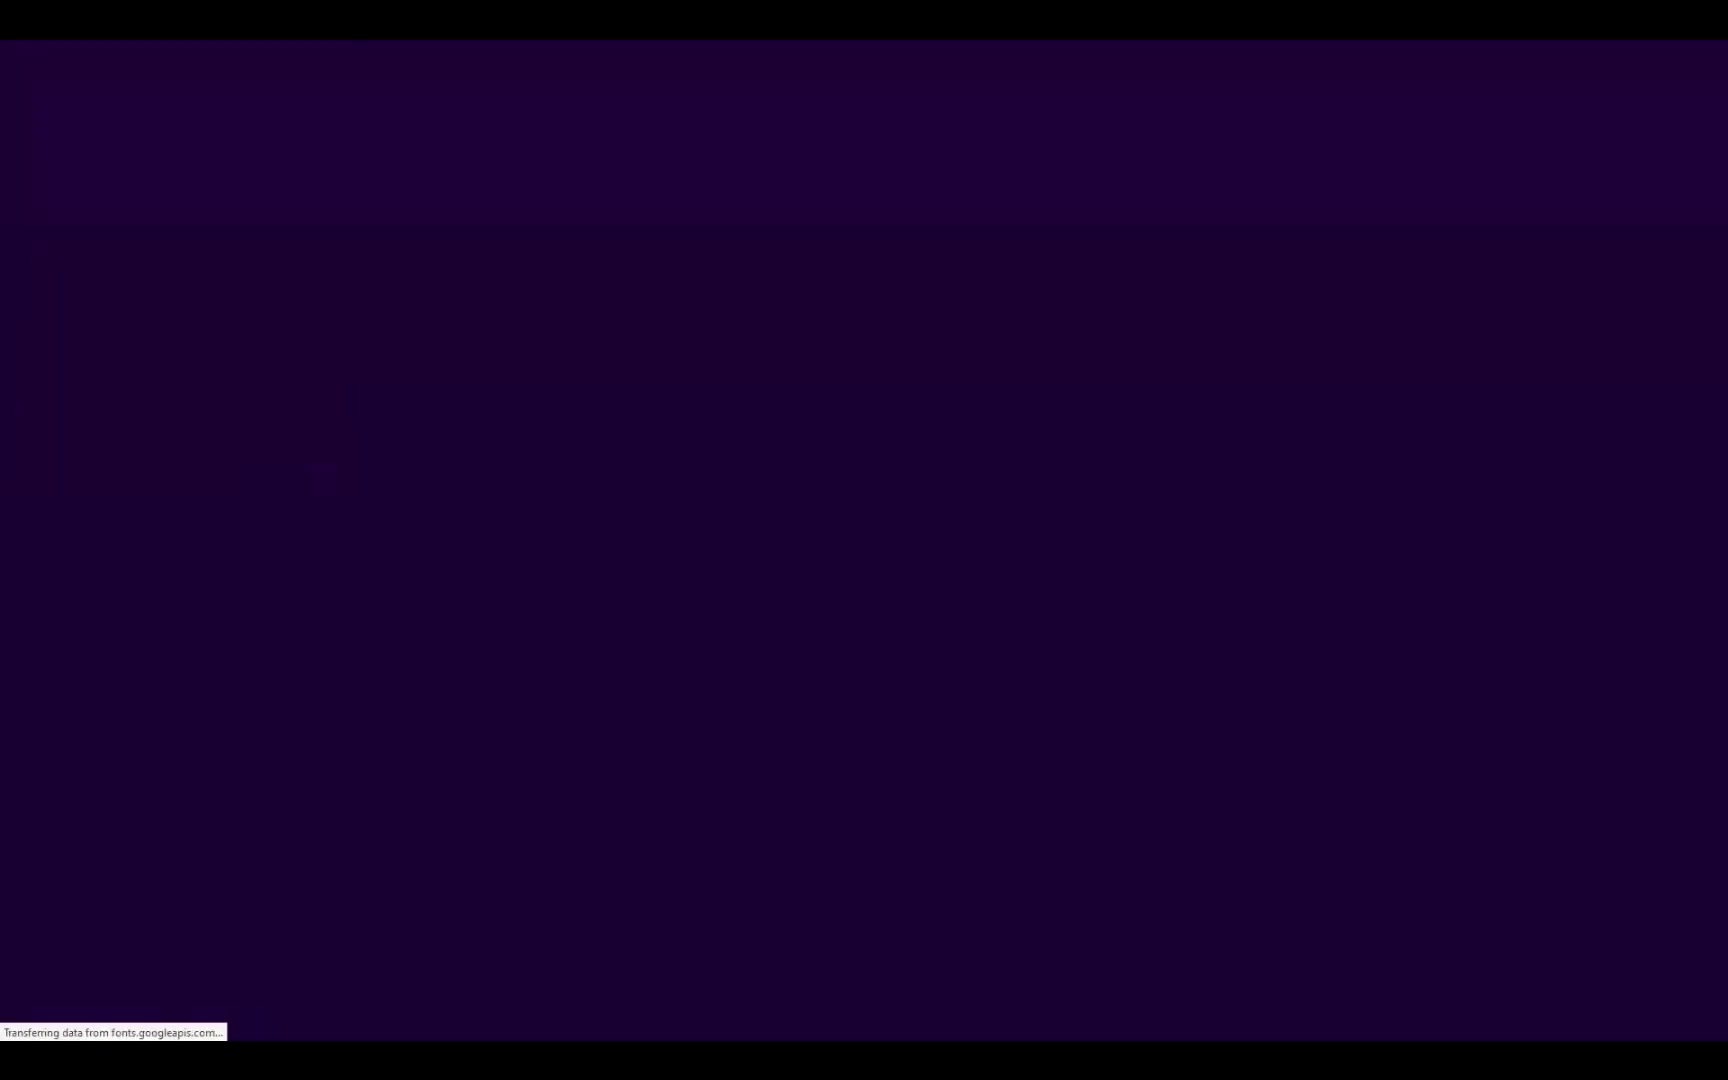